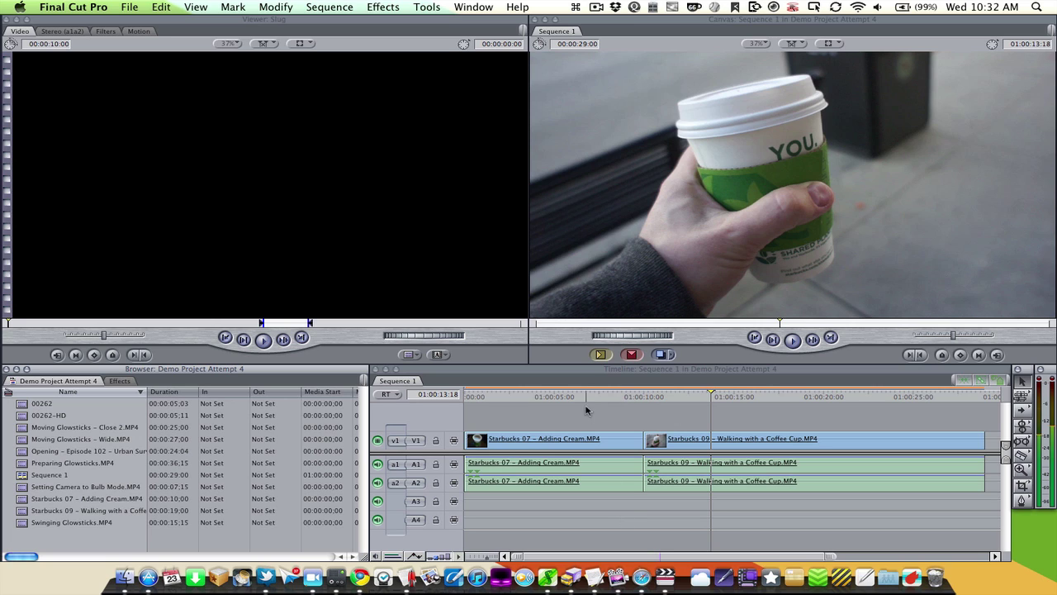
- Park the playhead at 01:00:06:10 and open the timeline's Starbucks 07 – Adding Cream clip in the Viewer
click(580, 398)
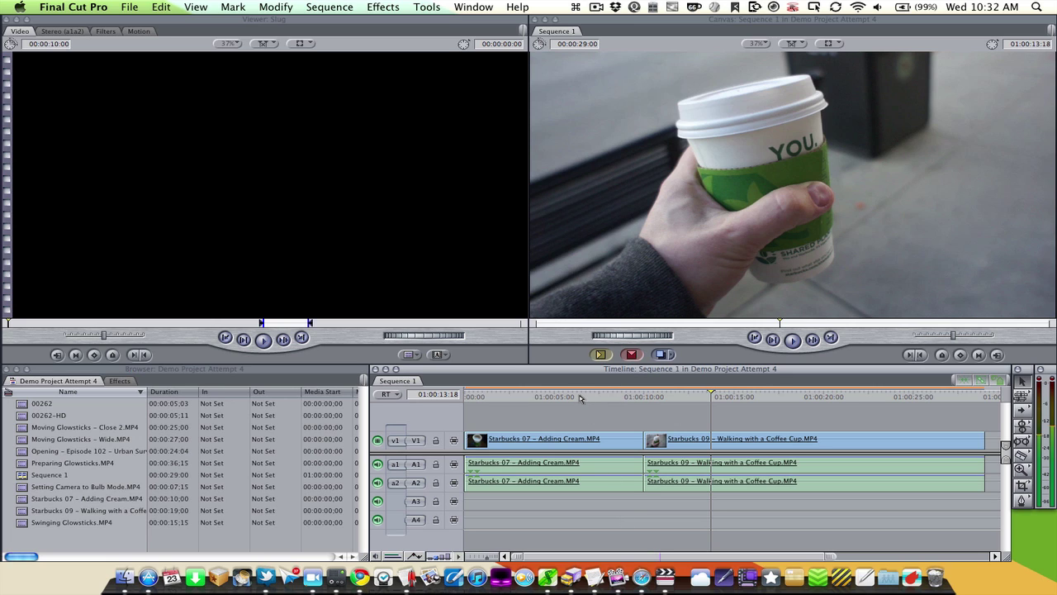
click(580, 397)
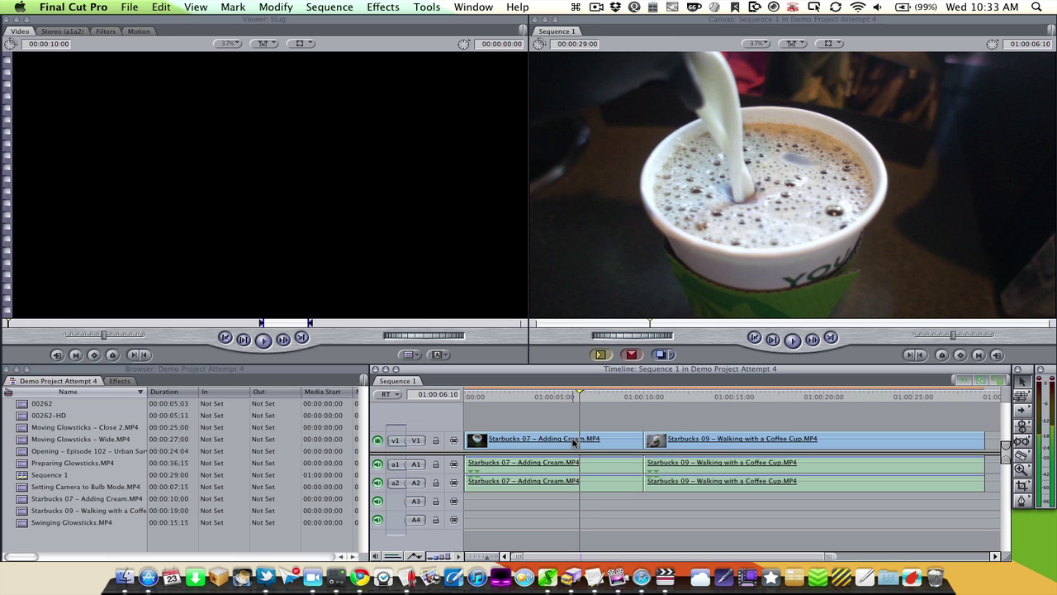
click(72, 536)
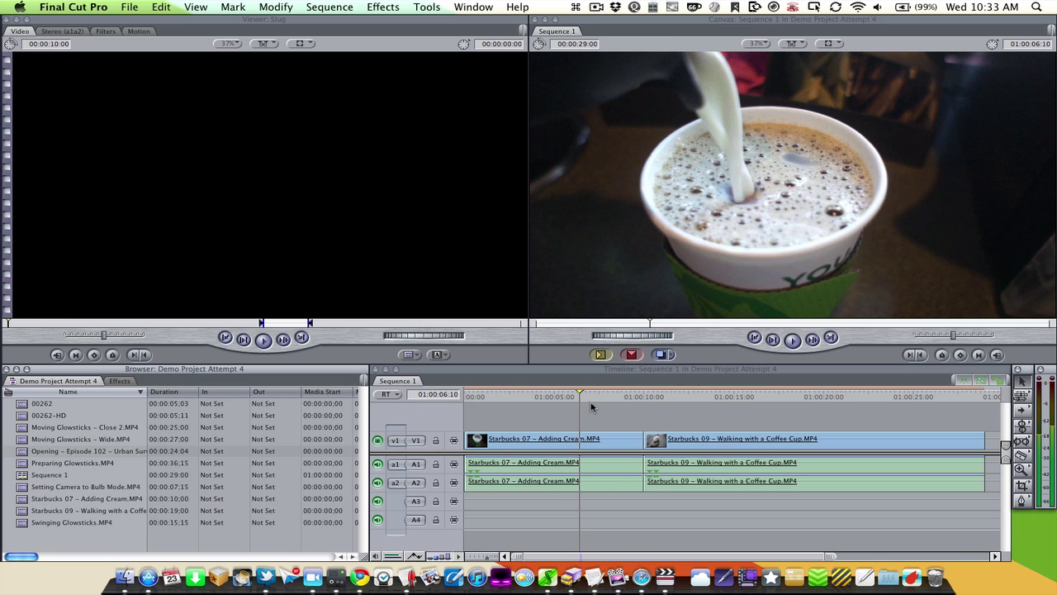
click(570, 441)
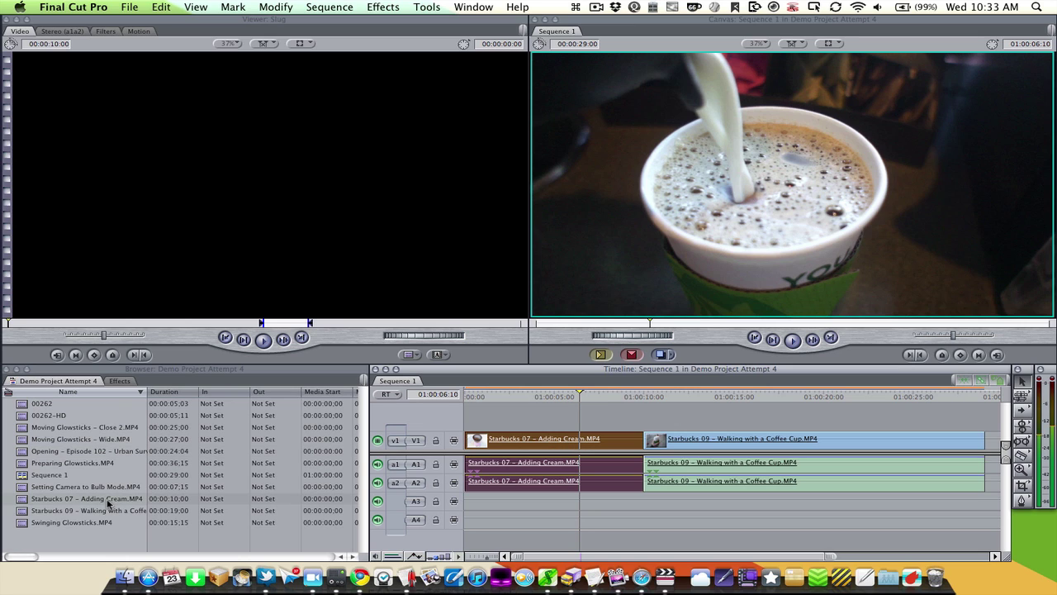
double_click(579, 441)
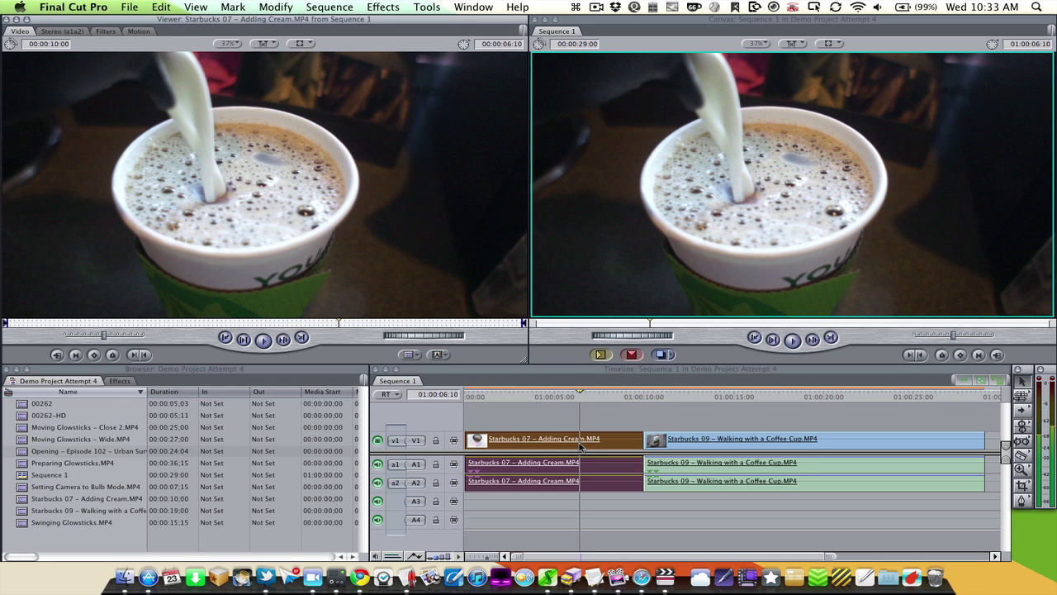
- Examine the clip's audio, filter and motion settings and the available video filter categories
click(56, 31)
click(106, 32)
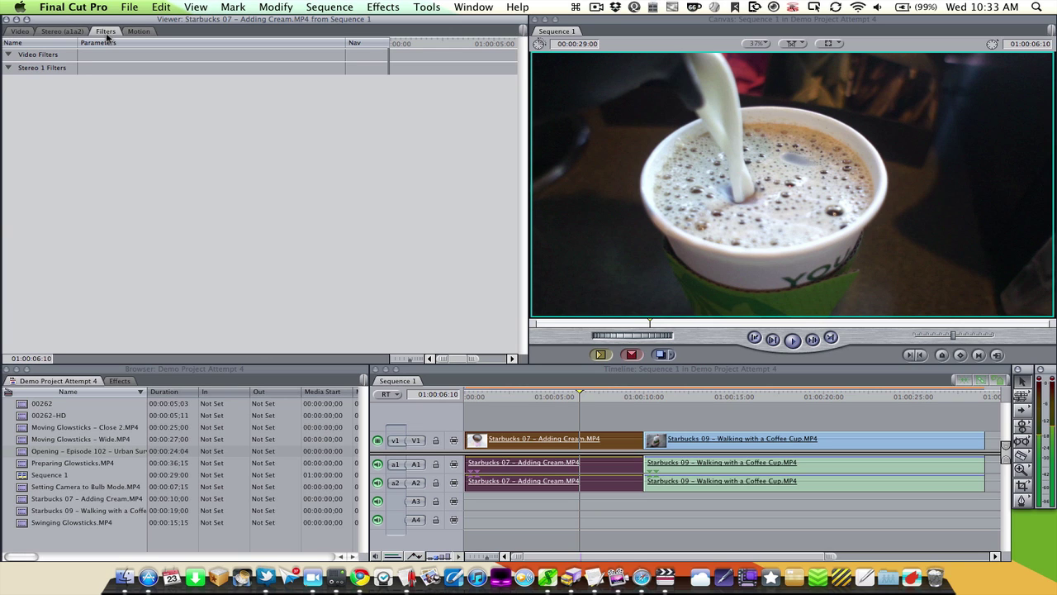
click(134, 32)
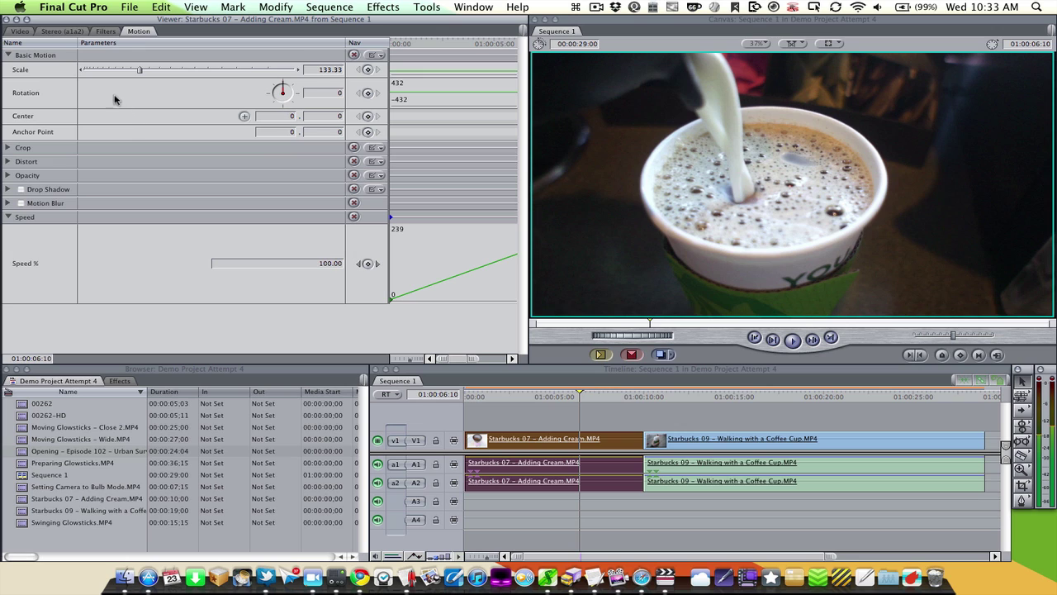
click(111, 33)
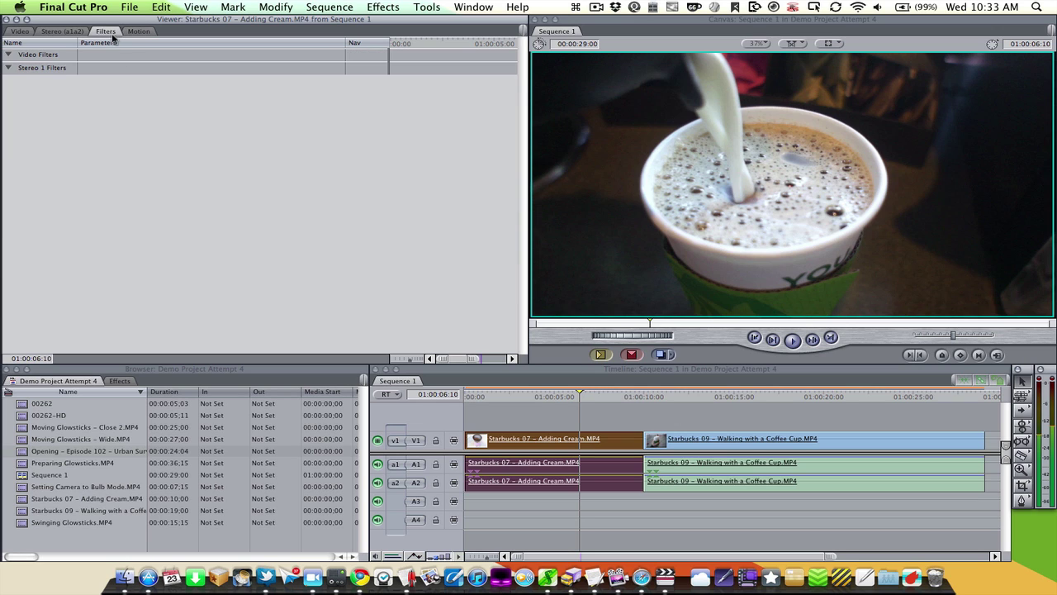
click(385, 9)
mouse_move(375, 118)
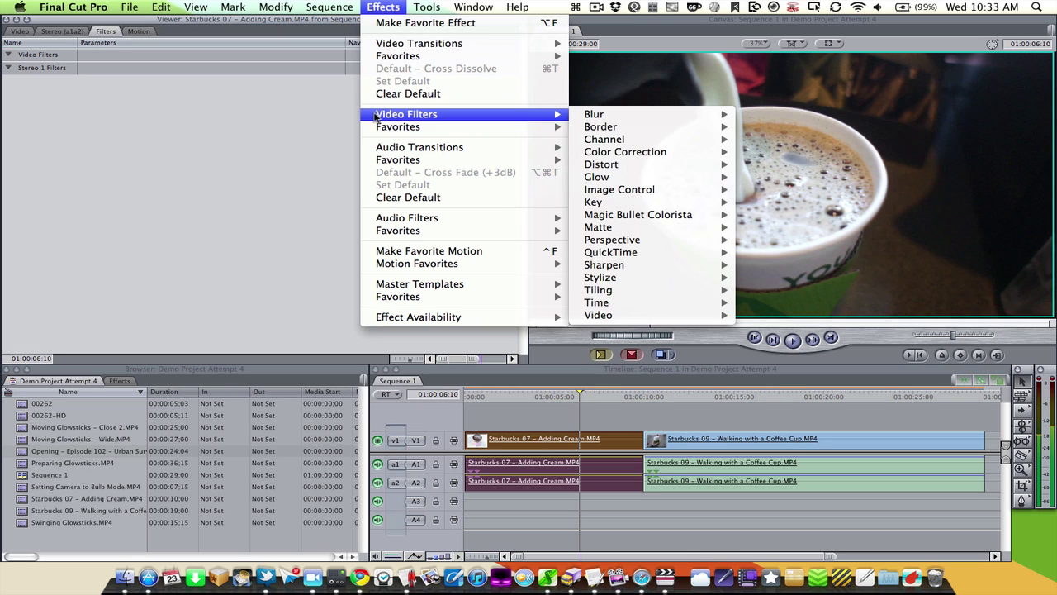
click(218, 121)
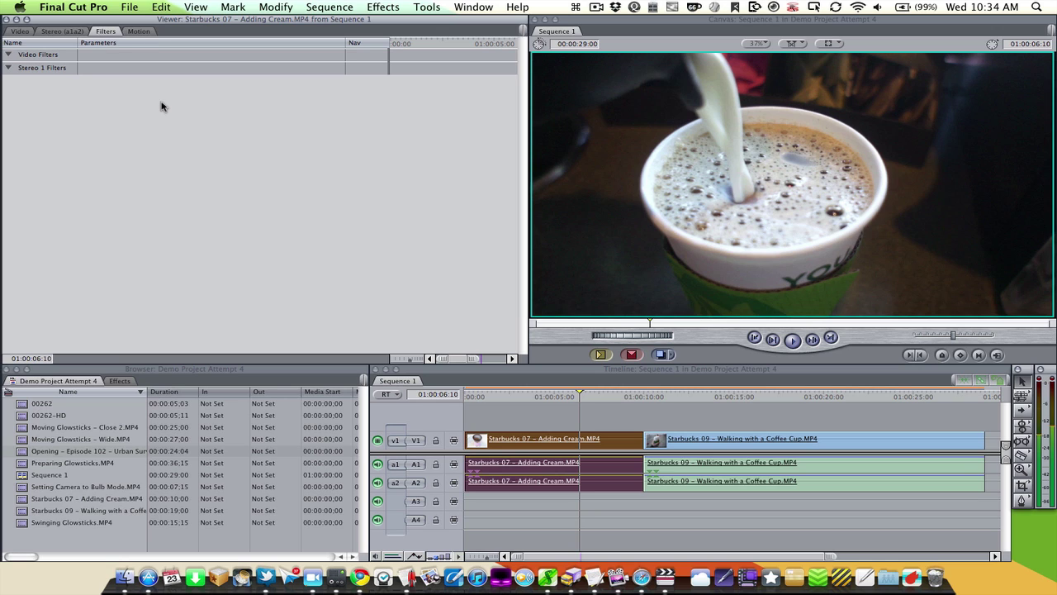
- Scale the Adding Cream clip down to 19 and add a scale keyframe at the start of the sequence
click(138, 32)
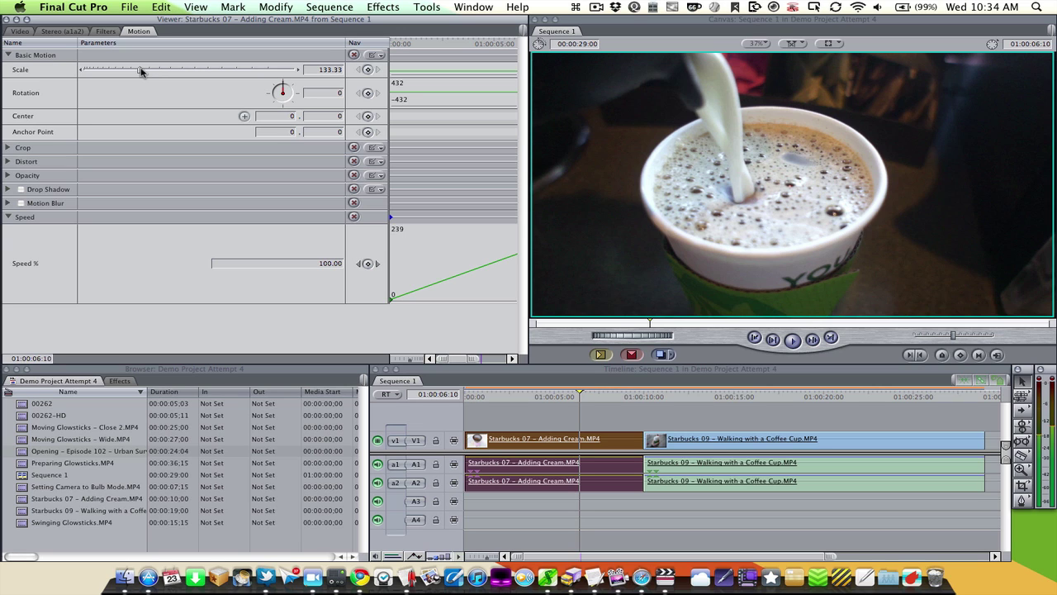
drag(141, 71, 91, 72)
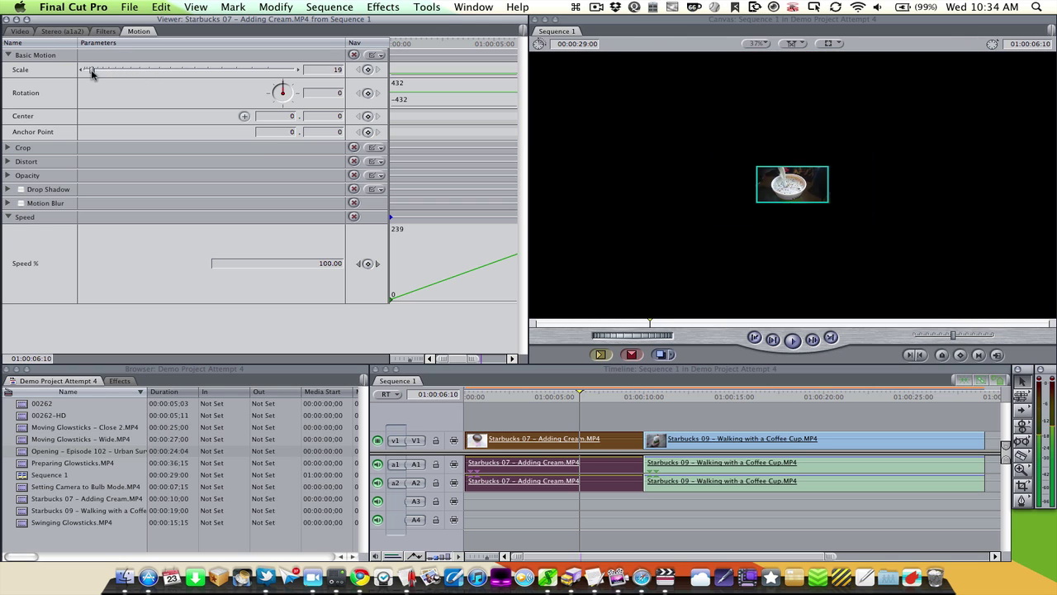
click(478, 429)
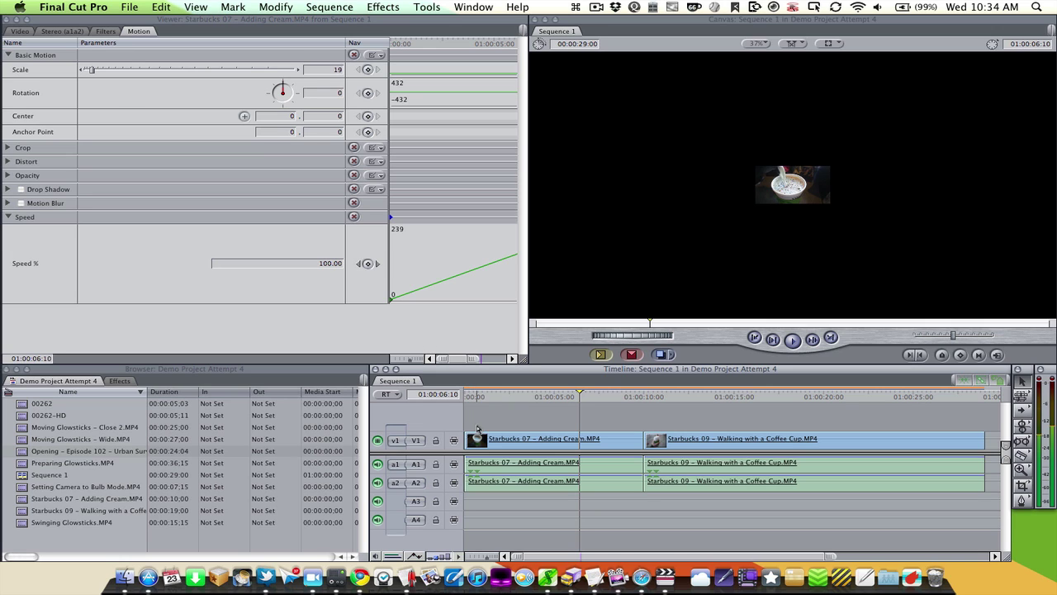
click(465, 395)
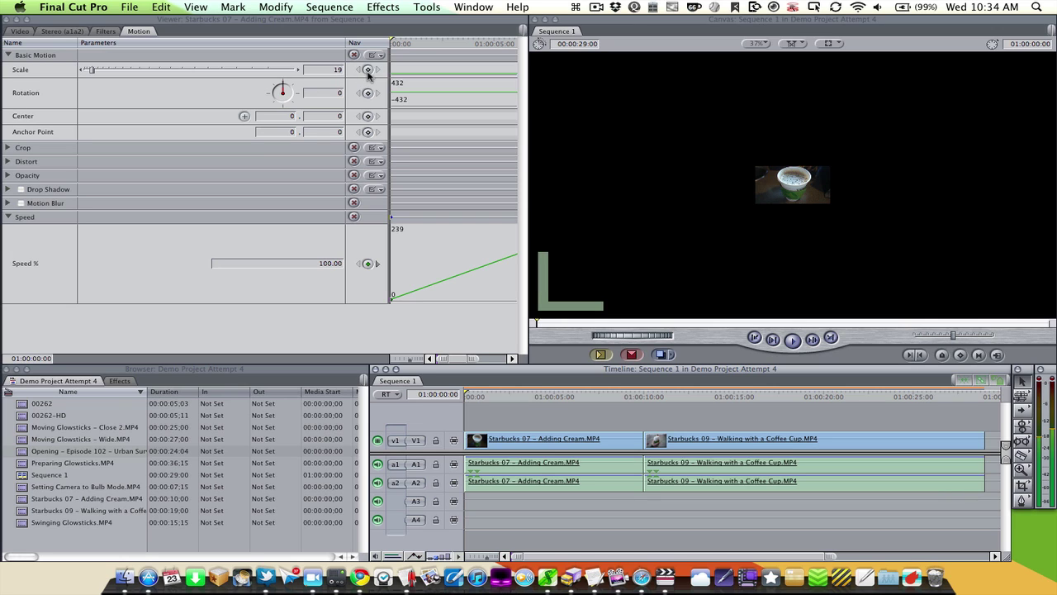
click(368, 71)
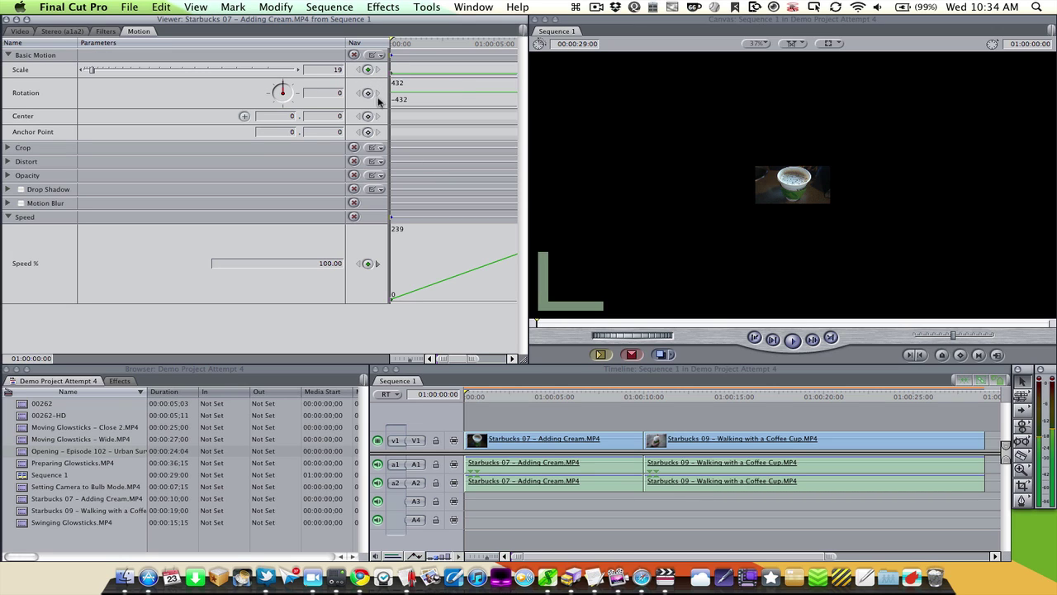
- Add a second scale keyframe at 01:00:00:15 and set its scale to 133
drag(467, 397, 475, 399)
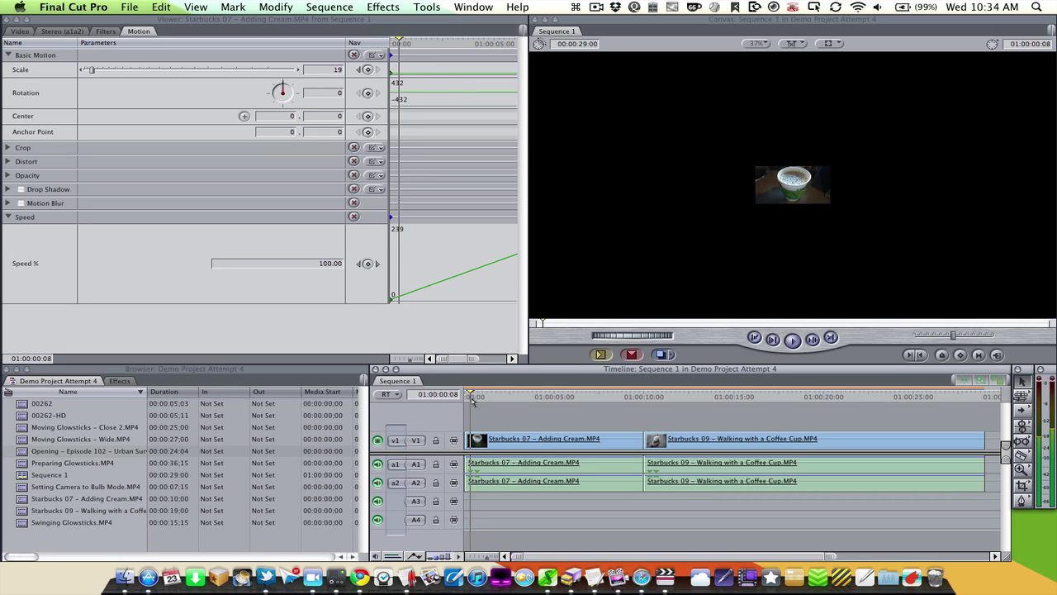
key(Home)
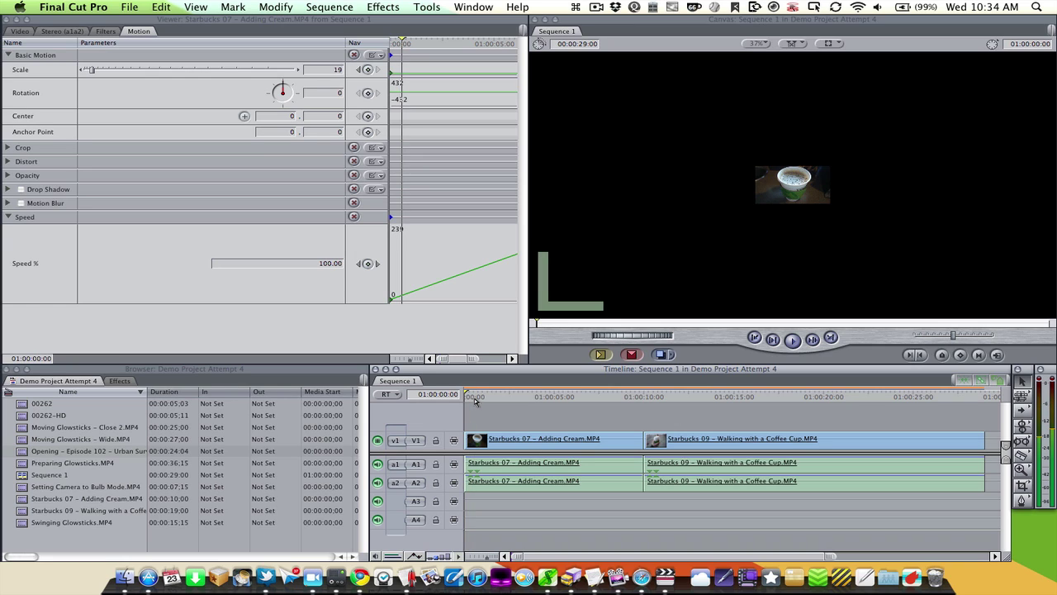
click(474, 398)
key(Right)
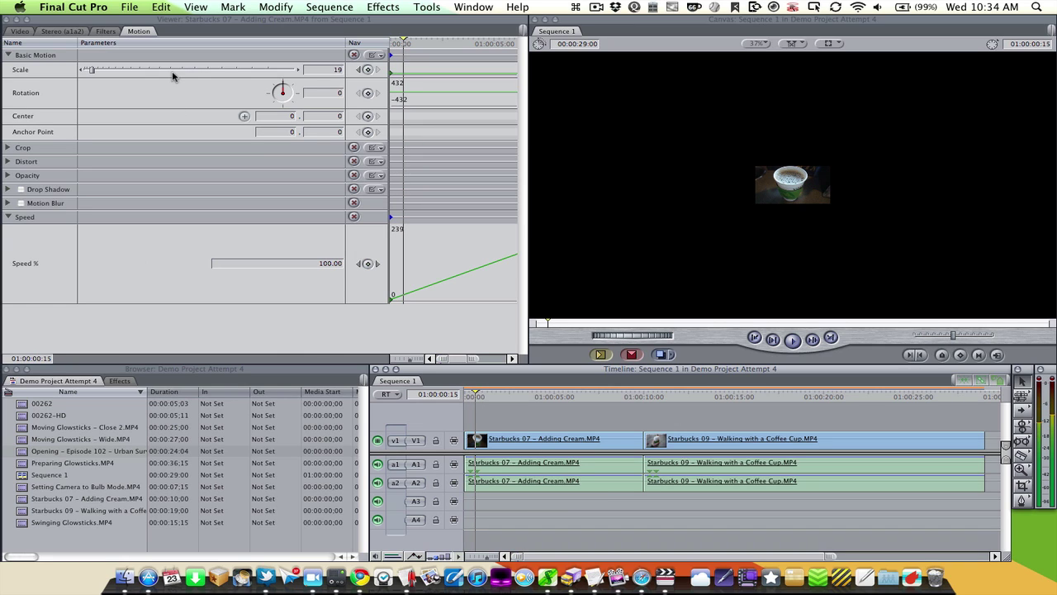
click(367, 70)
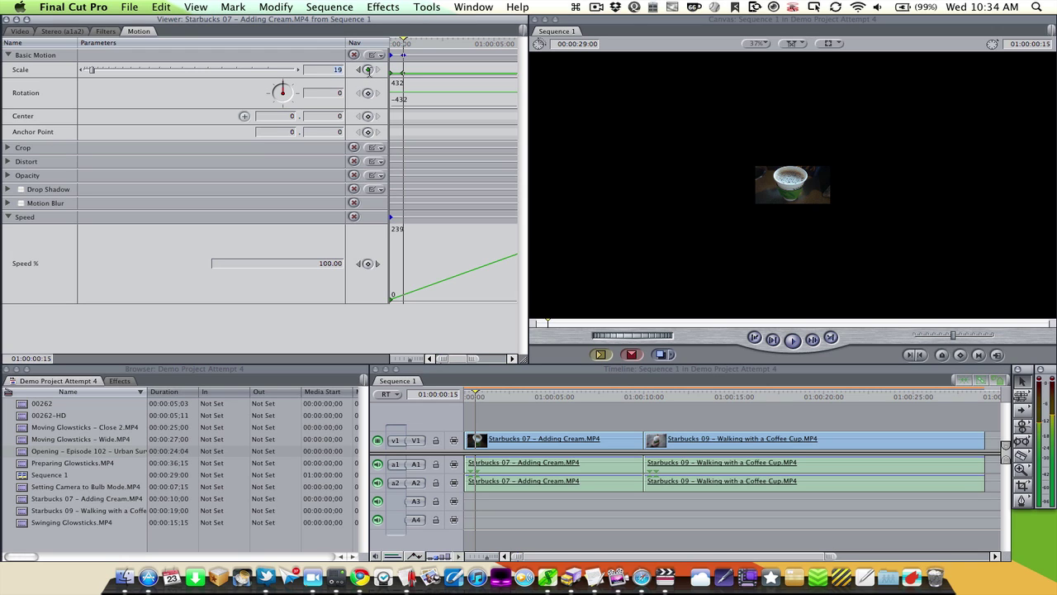
click(334, 69)
text(100)
key(Return)
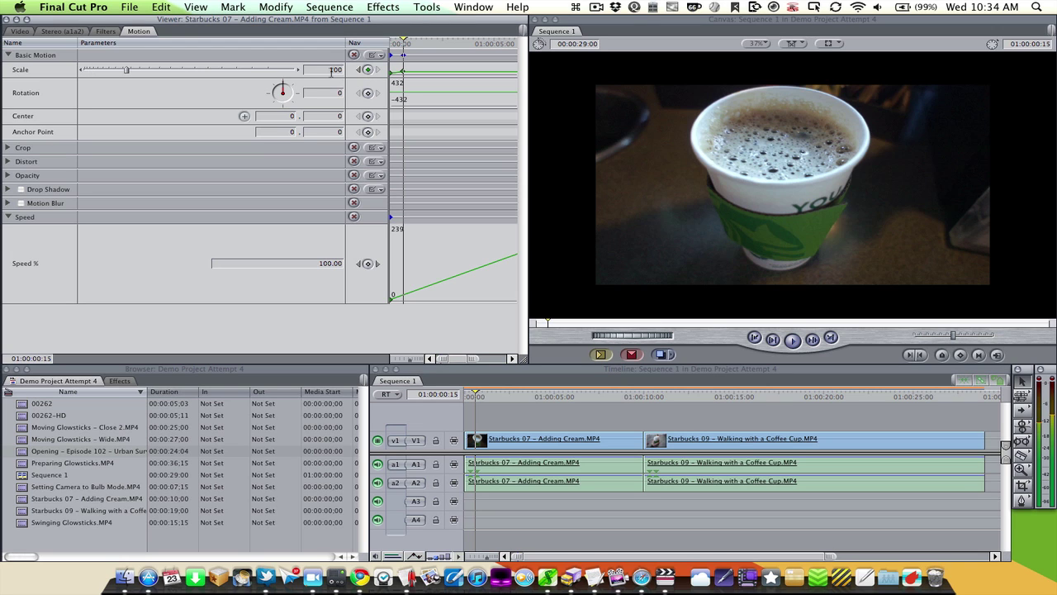
double_click(332, 70)
text(133)
key(Return)
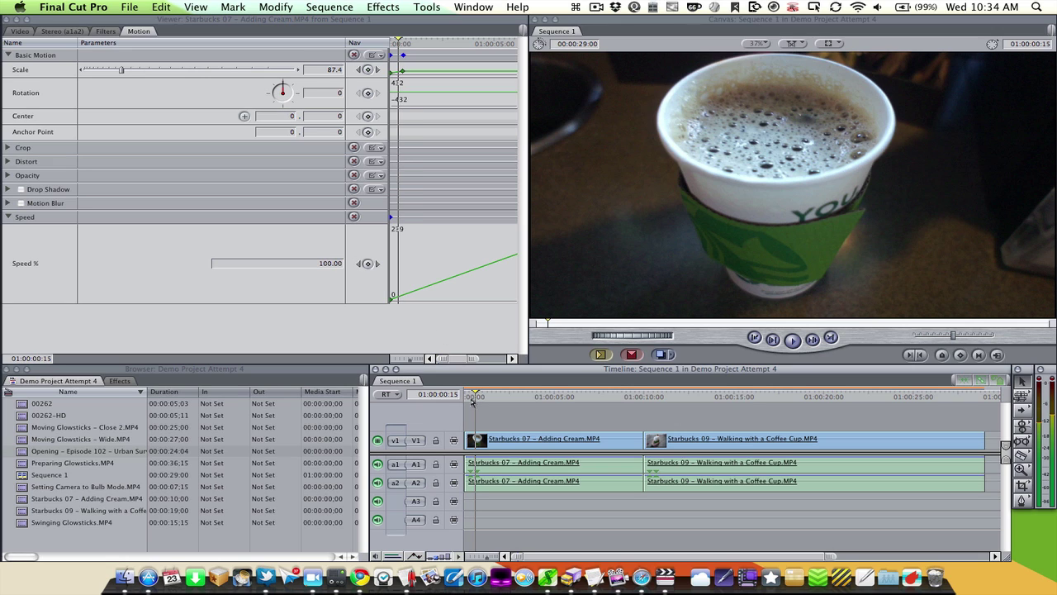
- Play the scale animation from the start of the sequence and stop playback shortly after it ends
key(Home)
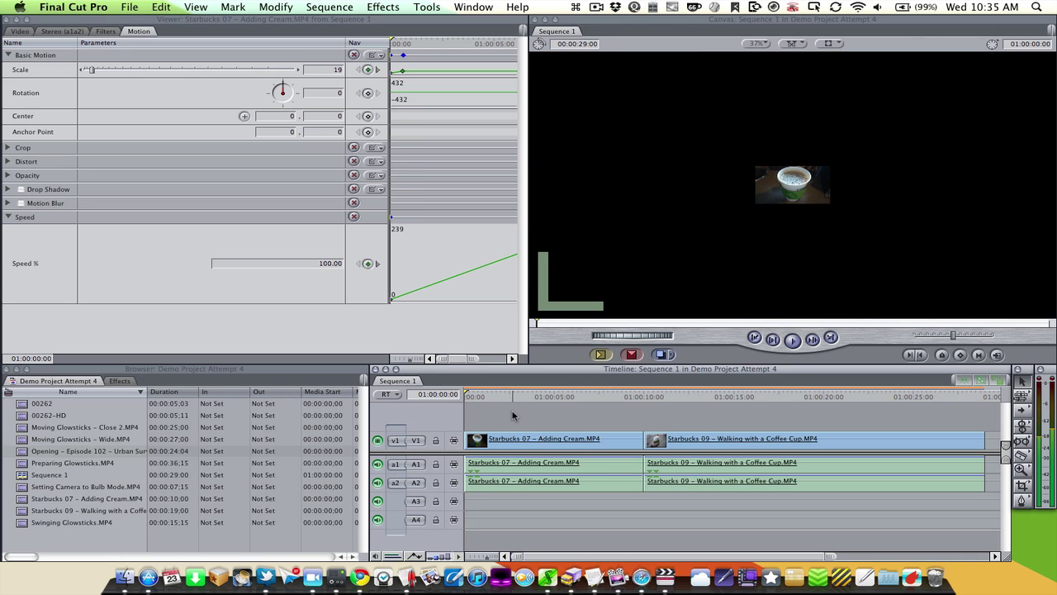
key(space)
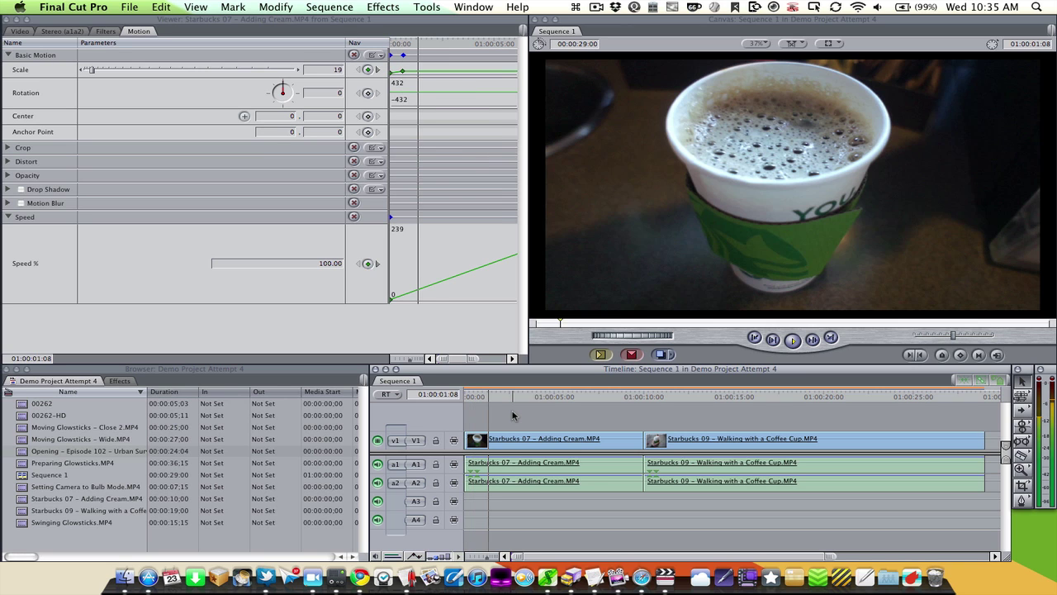
key(space)
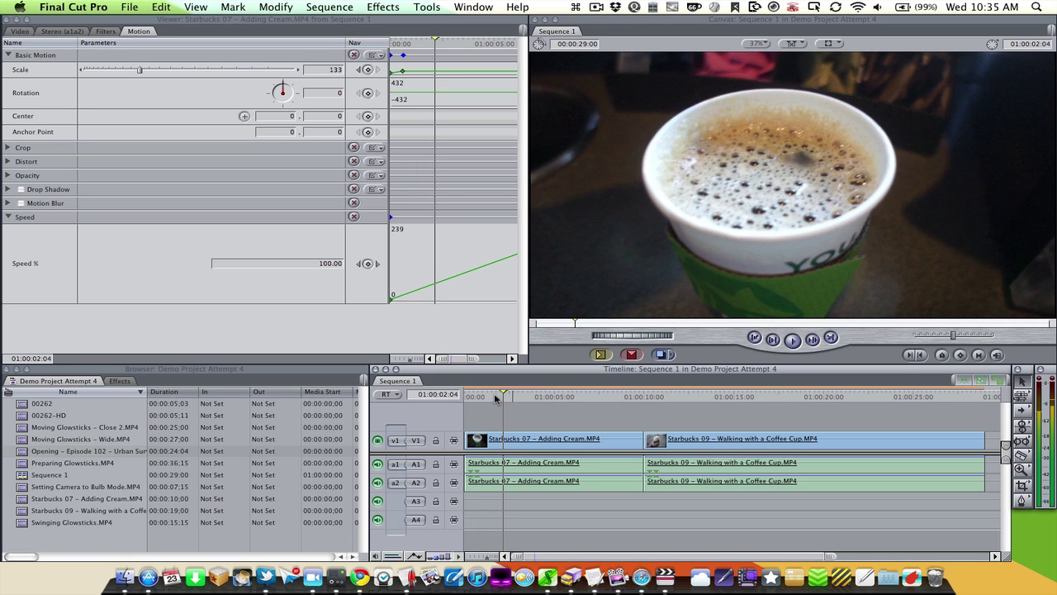
- Add a rotation keyframe at the start of the sequence and turn the clip to -527 degrees
key(Home)
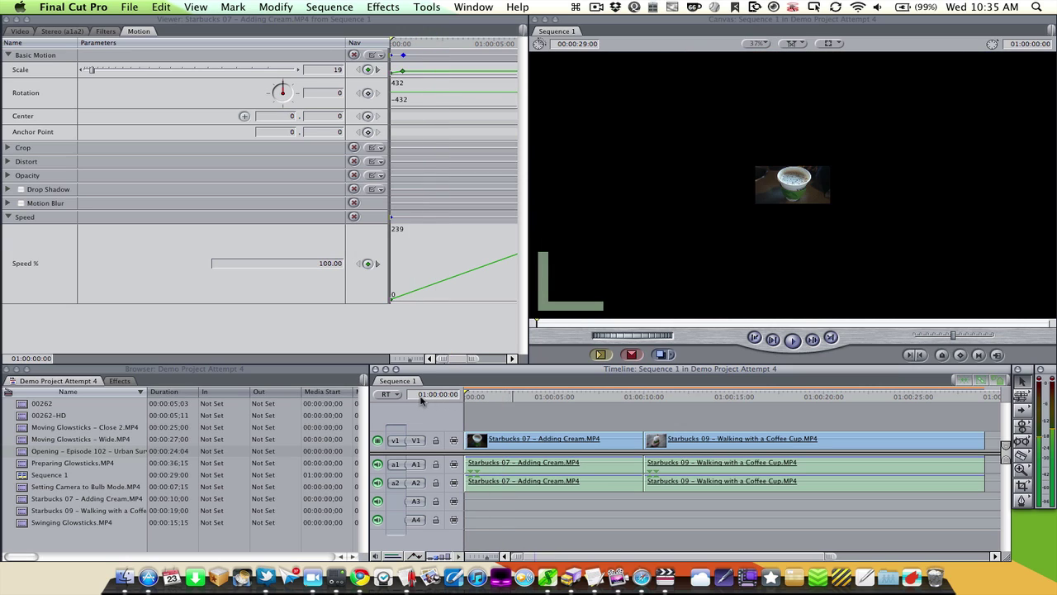
click(369, 97)
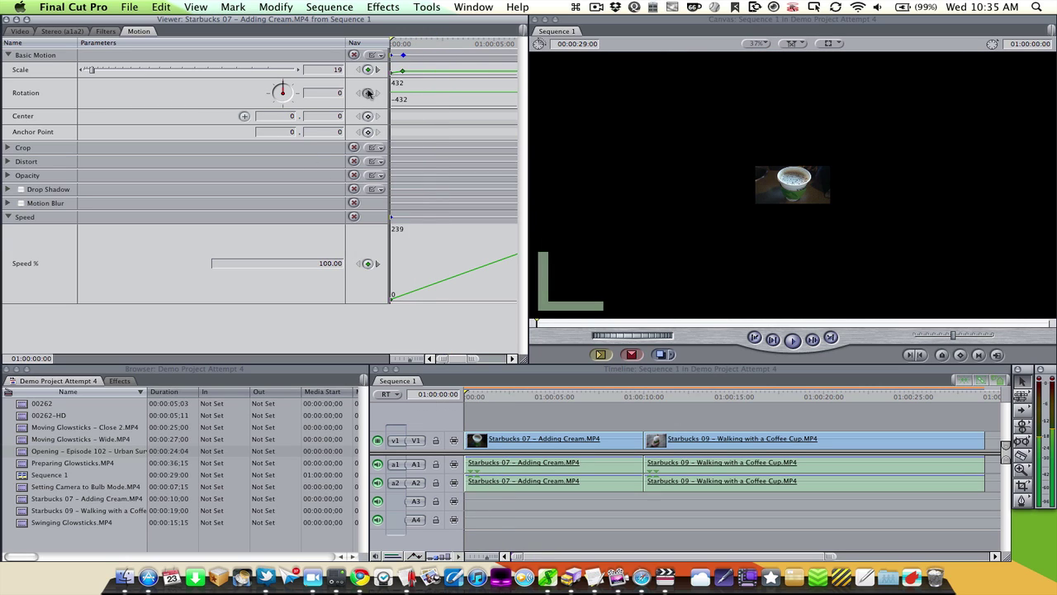
mouse_move(294, 99)
mouse_down()
mouse_move(278, 91)
mouse_move(320, 80)
mouse_move(276, 82)
mouse_move(268, 97)
mouse_move(289, 109)
mouse_up()
- Add a rotation keyframe at the second scale keyframe, 01:00:00:15, and set its rotation to 0
click(377, 70)
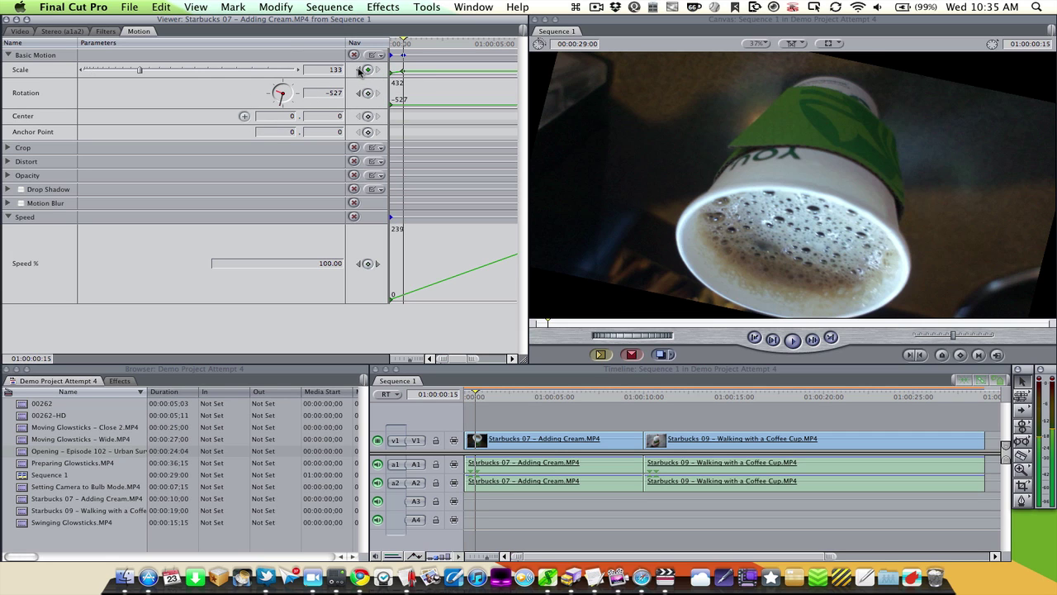
click(359, 70)
click(375, 70)
click(369, 93)
text(0)
key(Return)
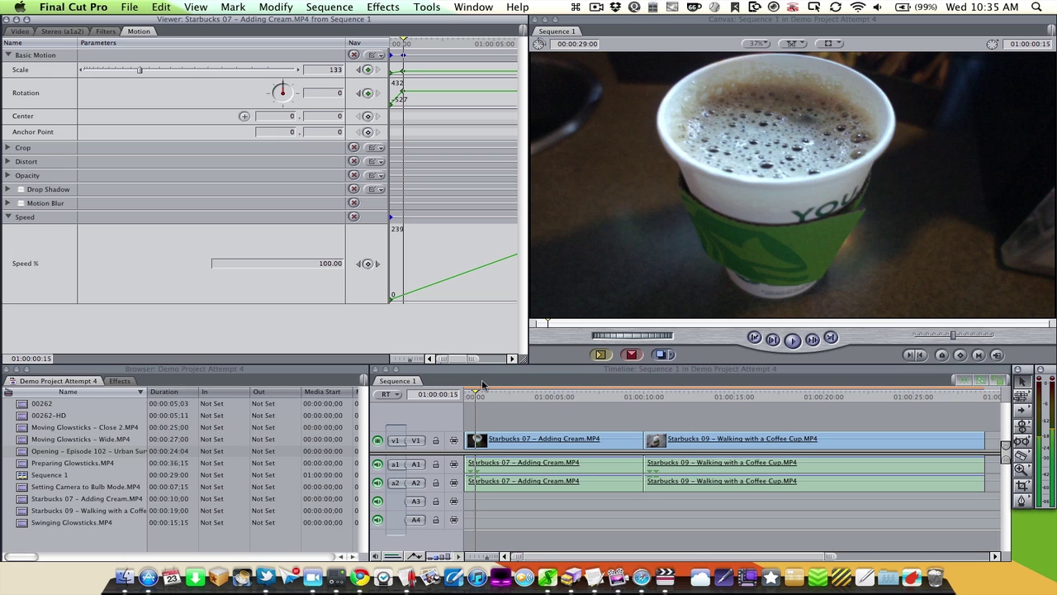
- Step frame by frame through the combined scale and rotation animation from the start of the sequence
drag(460, 396, 453, 396)
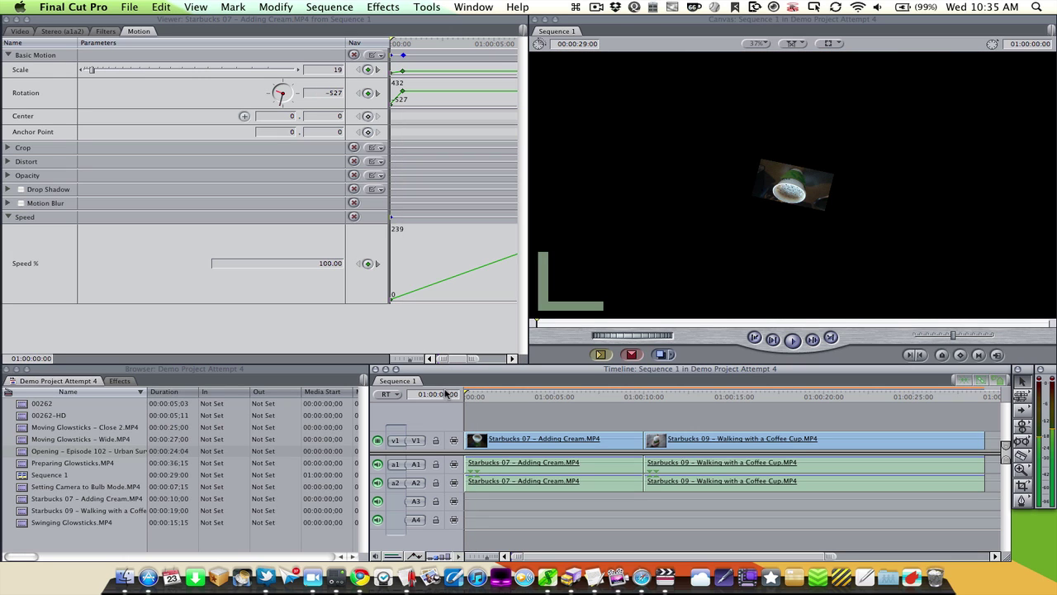
key(Right)
key(Right)
key(Right)
key(Right)
key(Right)
key(Right)
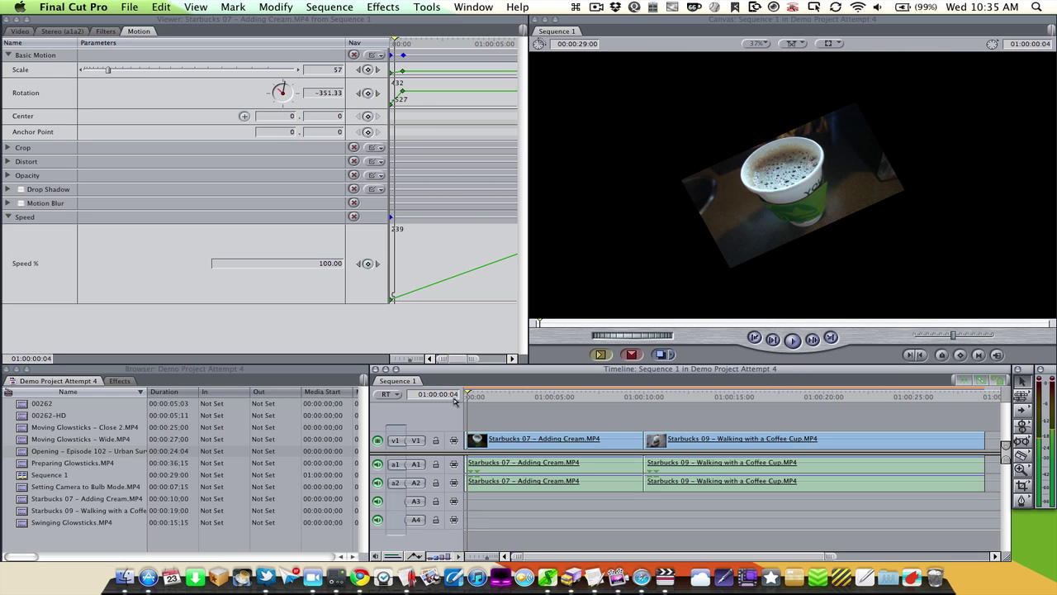
key(Right)
- Render the Starbucks 07 – Adding Cream clip and cancel the render partway through
click(484, 438)
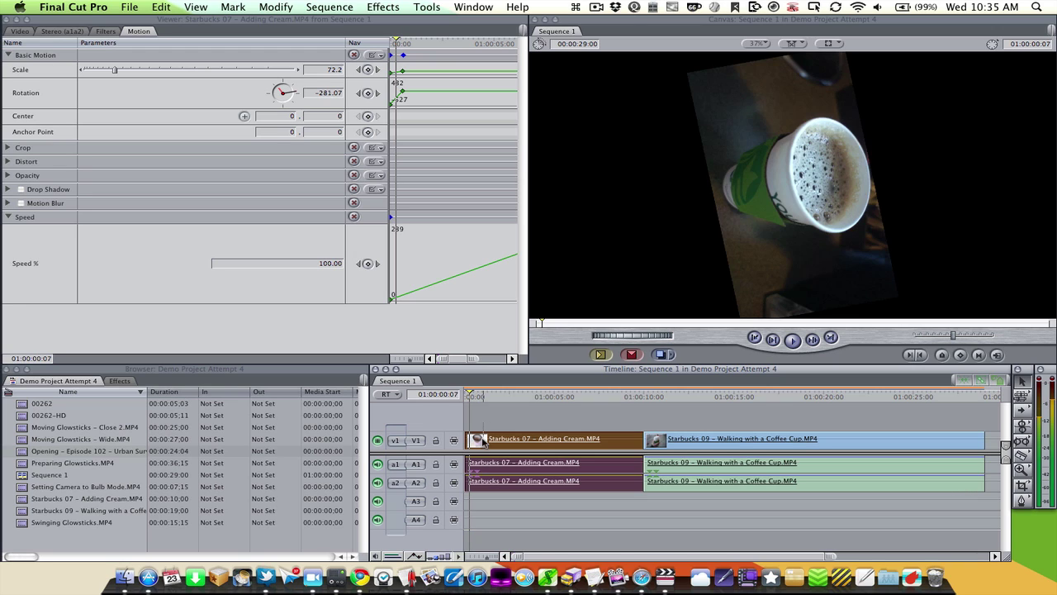
key(super+r)
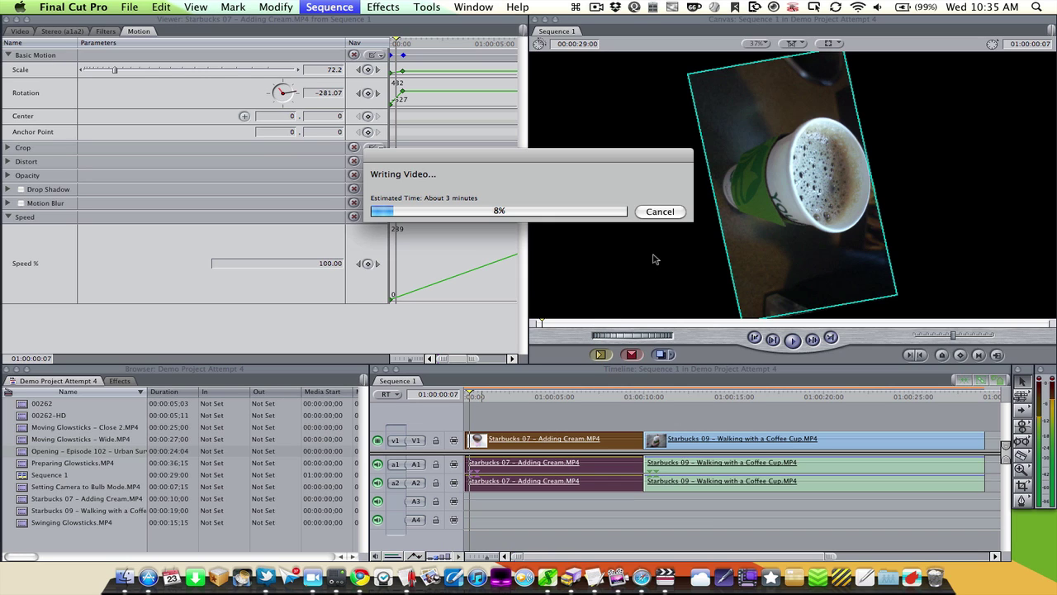
click(661, 212)
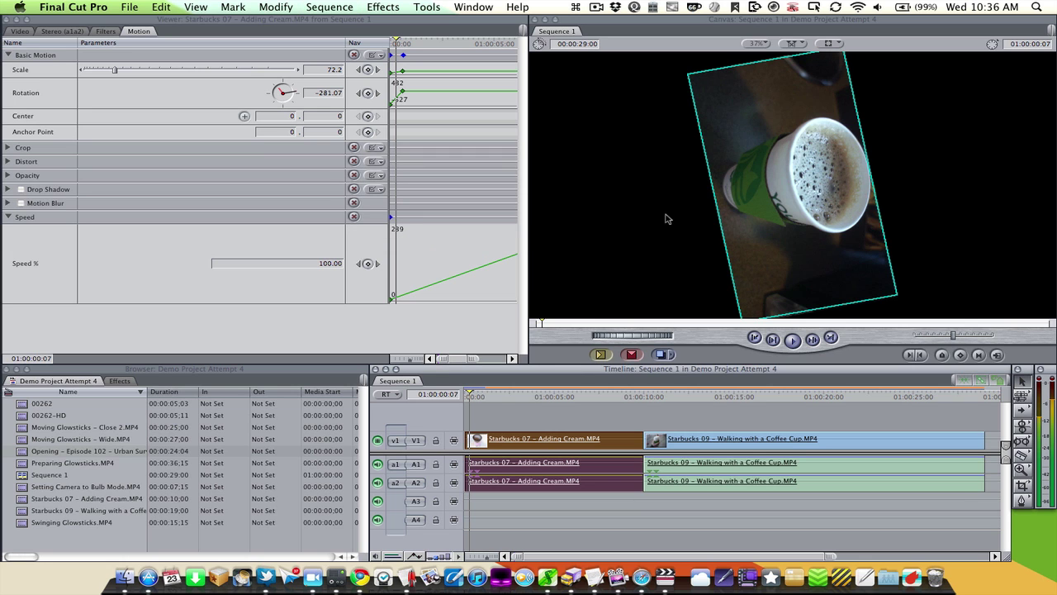
- Play the zoom and spin animation from the start, then return the playhead to the beginning of the sequence
click(503, 416)
drag(471, 397, 442, 399)
key(space)
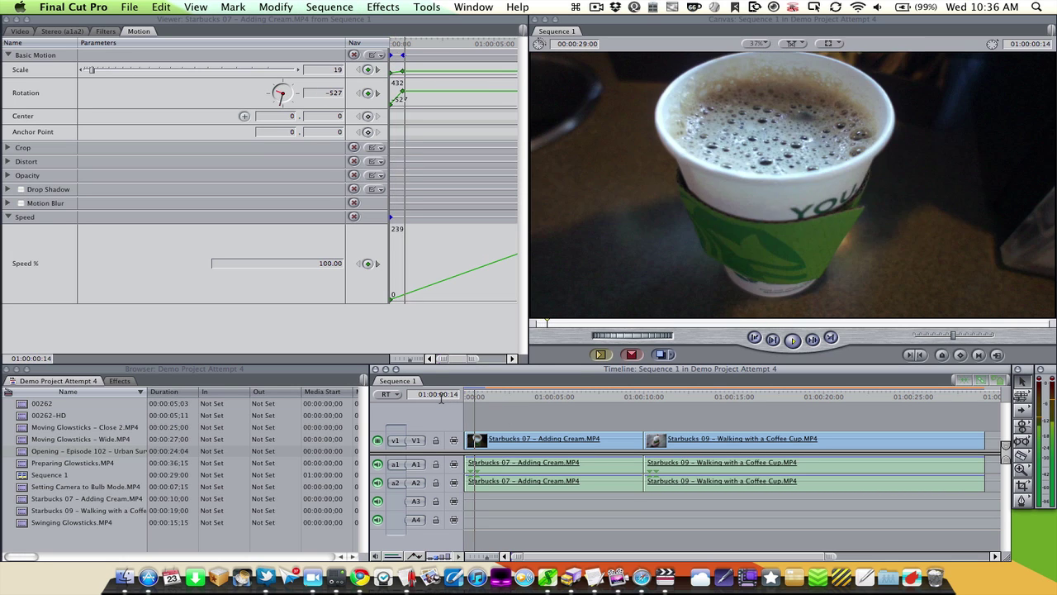
drag(479, 396, 453, 396)
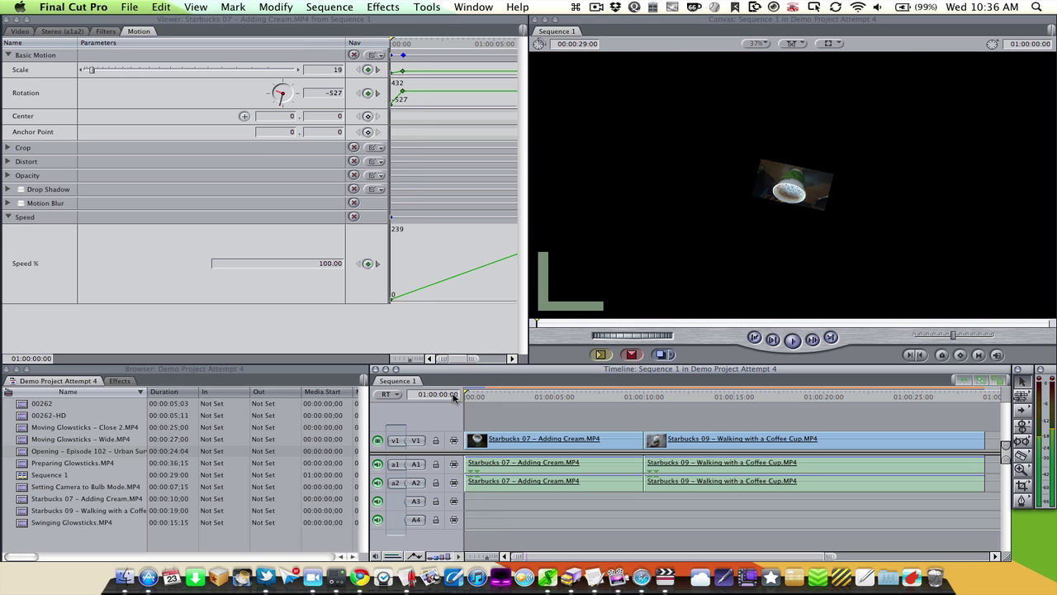
- Play into the sequence to 01:00:01:12 and try cropping the Adding Cream clip with an edge feather of 20 and a bottom crop of 24
key(space)
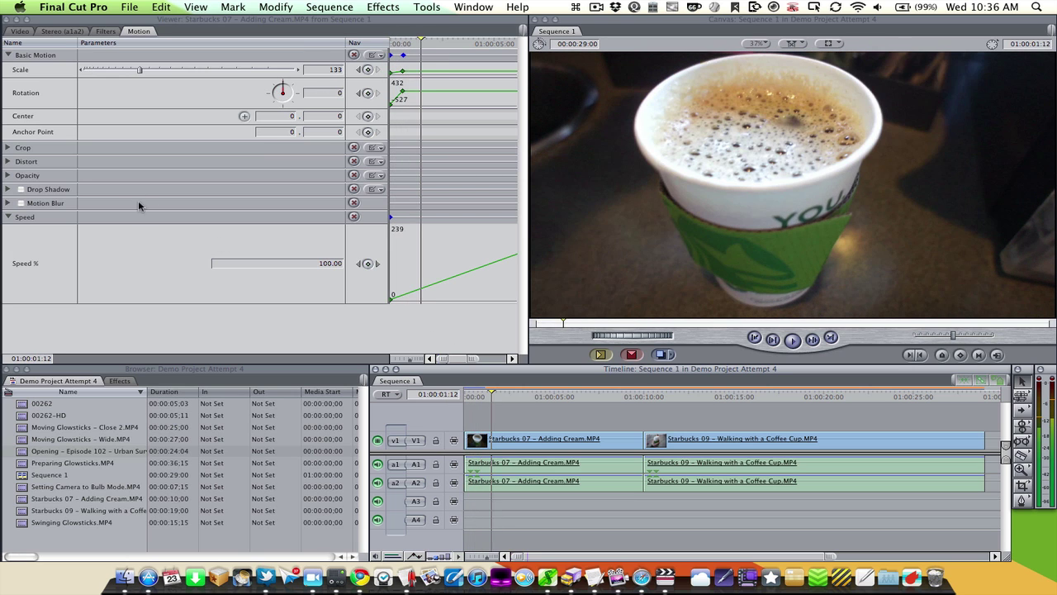
click(8, 147)
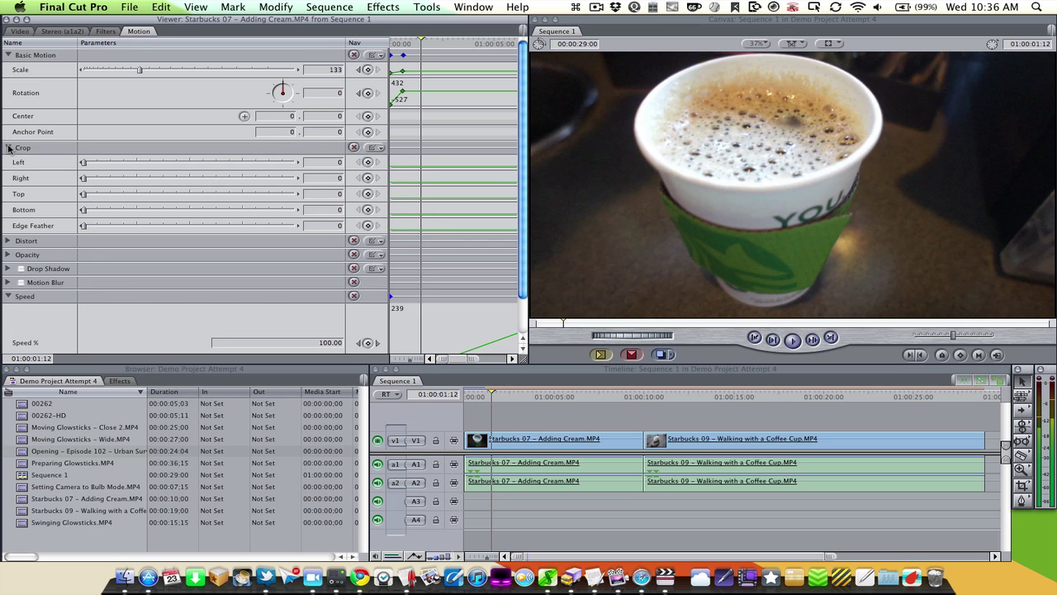
drag(85, 165, 4, 188)
drag(82, 213, 10, 212)
drag(82, 226, 126, 226)
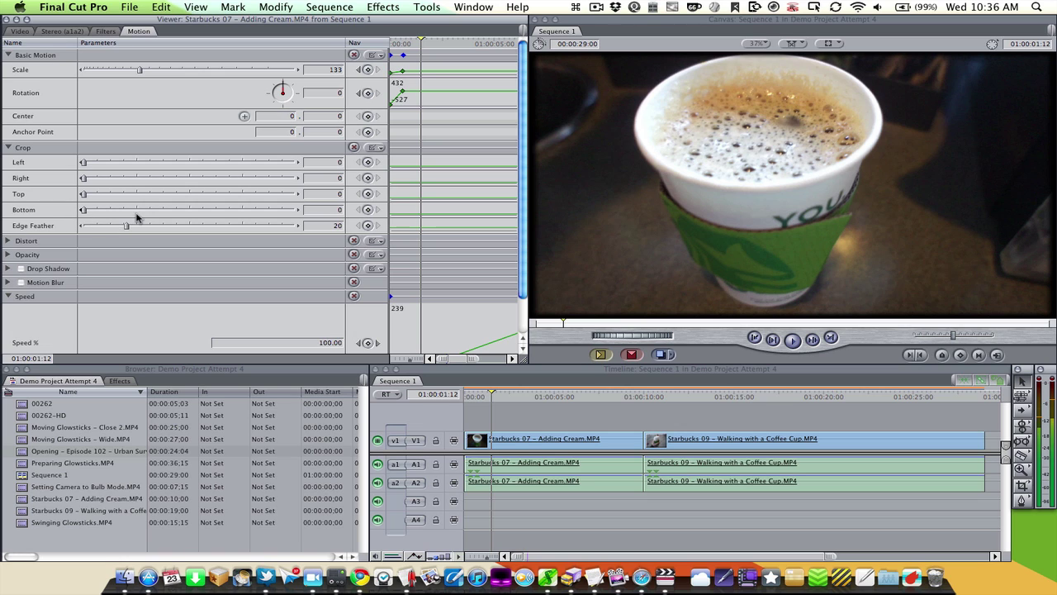
click(136, 209)
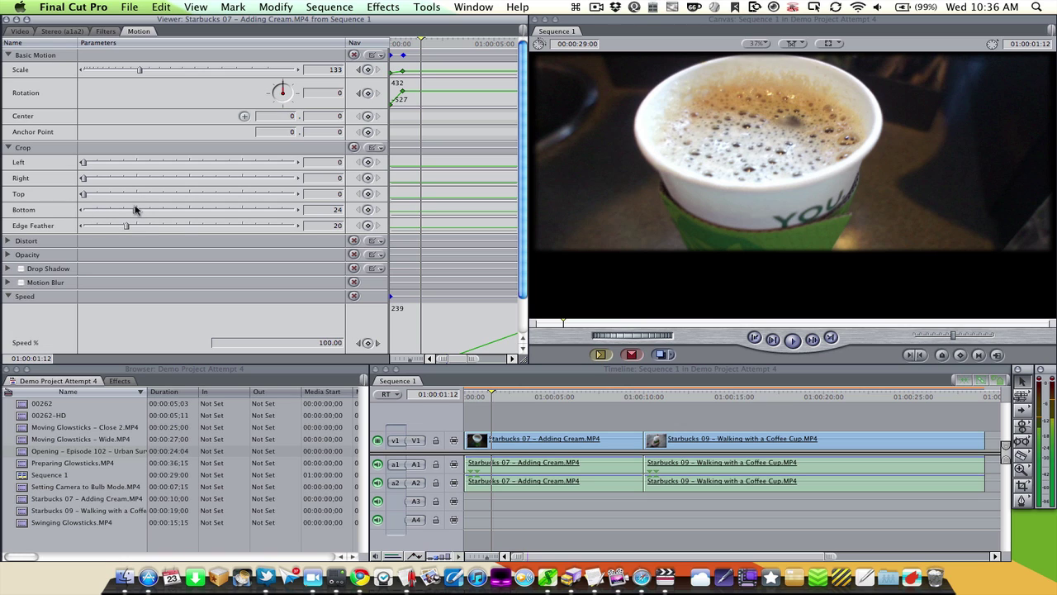
- Reset the clip's edge feather and bottom crop to 0 and collapse the crop settings
drag(126, 227, 82, 230)
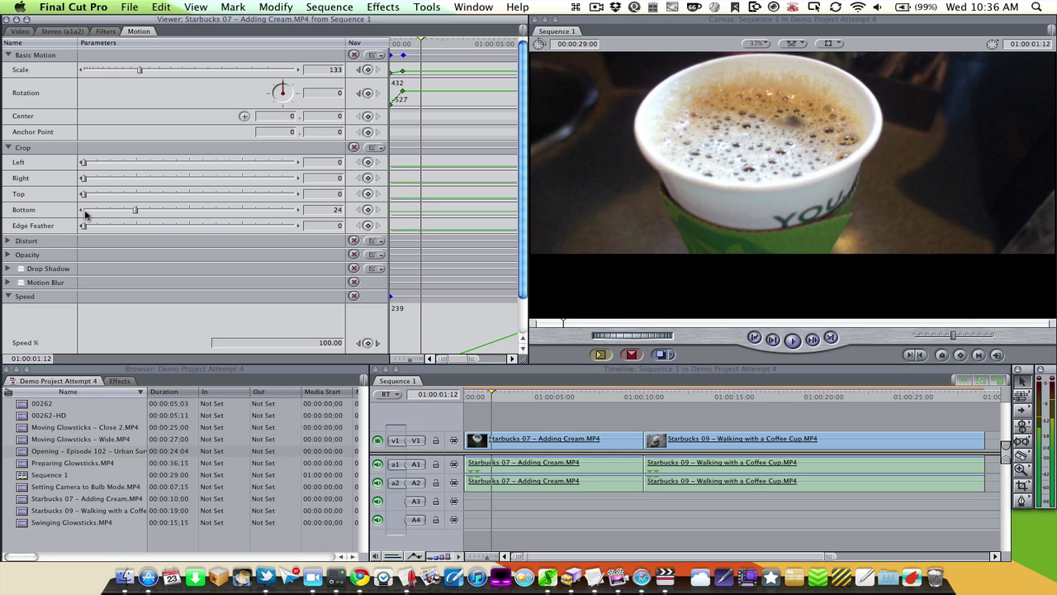
click(85, 212)
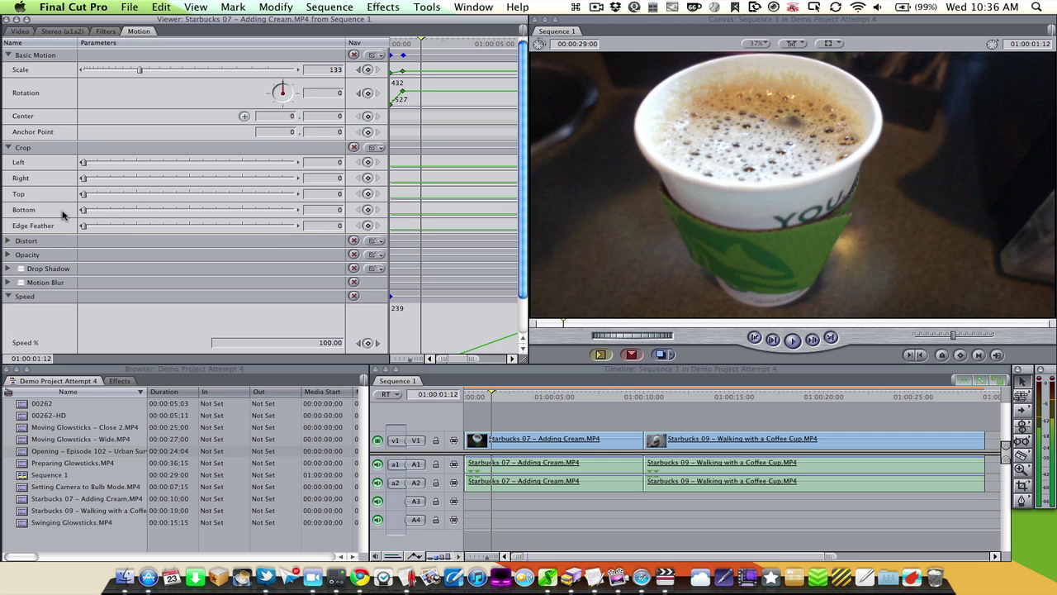
click(7, 147)
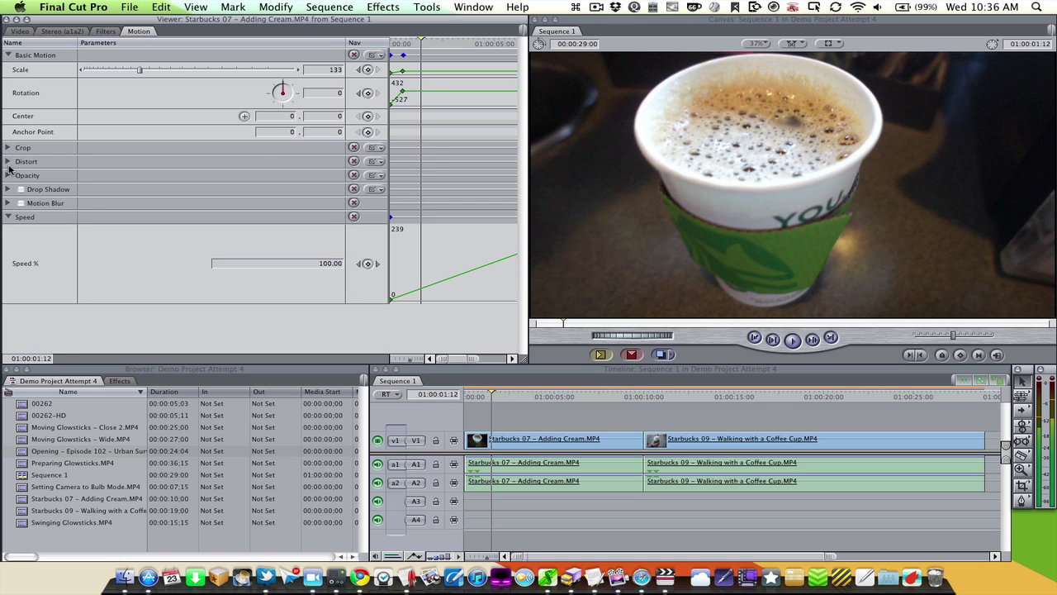
- Try a distort aspect ratio of 9.26 on the clip, undo it, and close the distort settings without altering the corner values
click(8, 162)
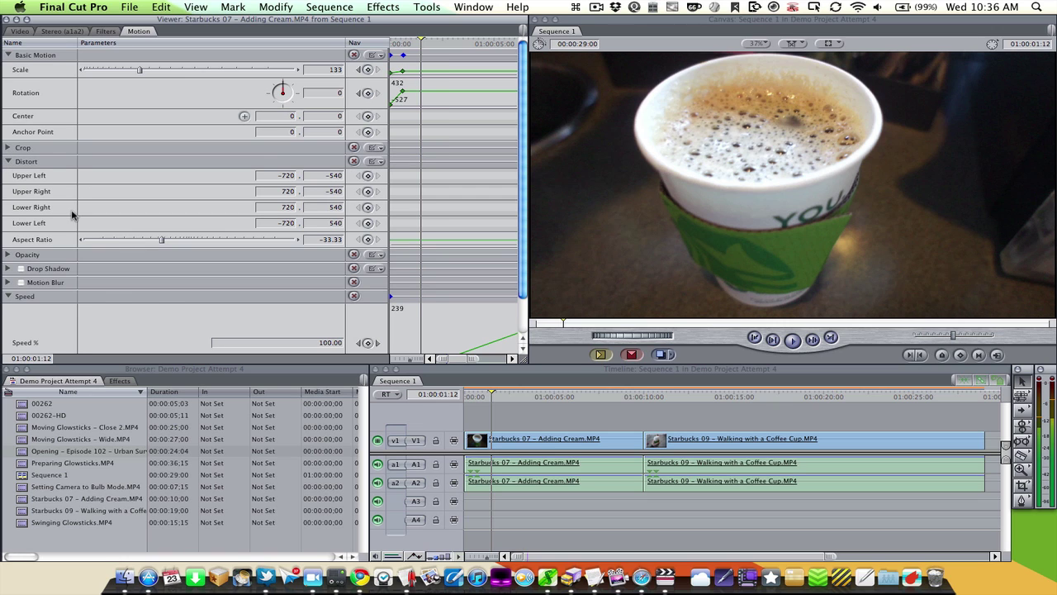
drag(161, 238, 196, 241)
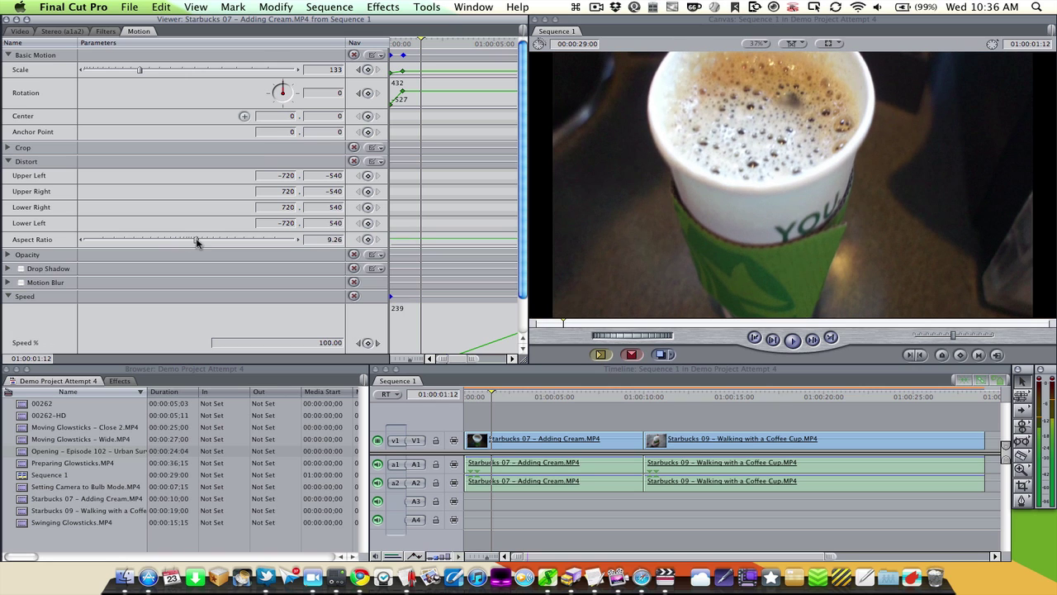
key(super+z)
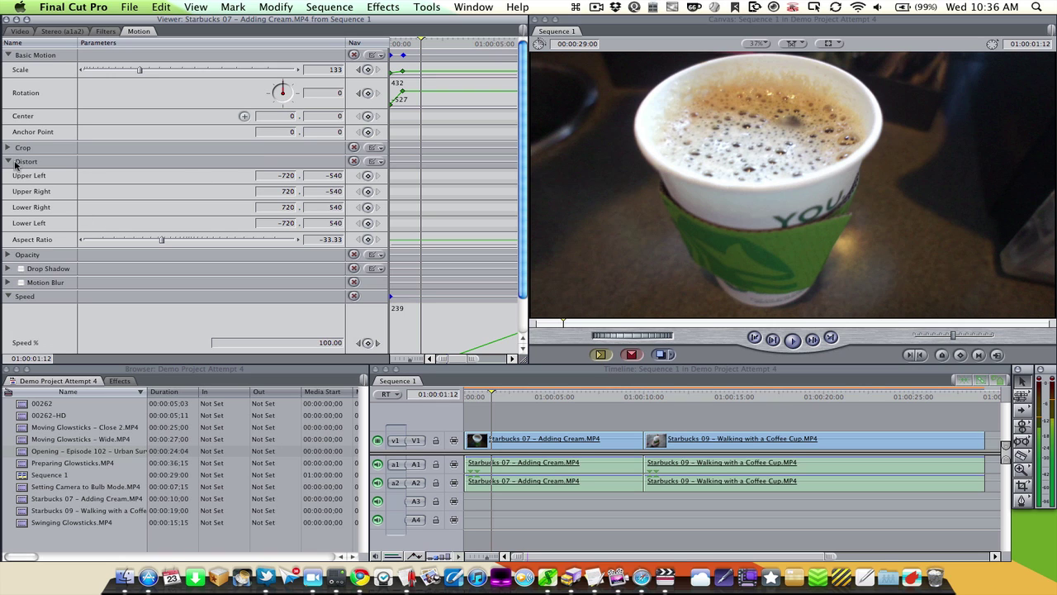
click(276, 177)
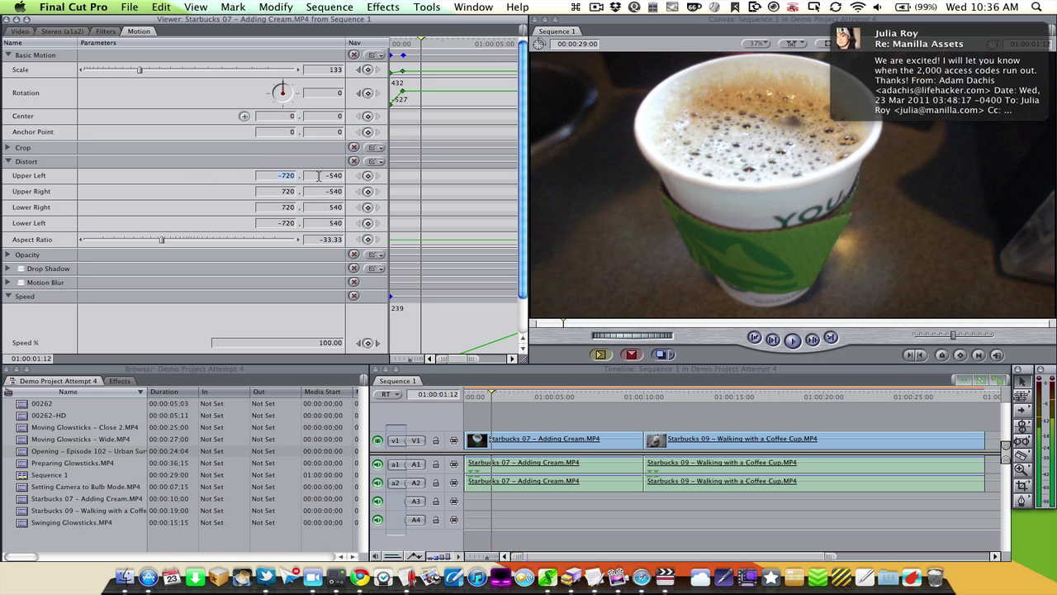
key(Return)
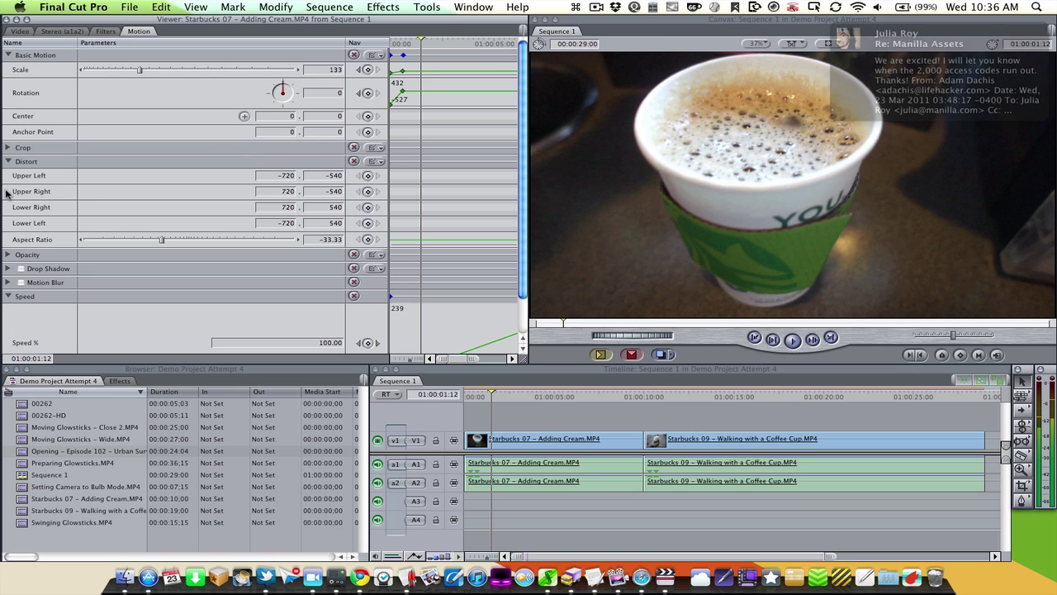
click(7, 162)
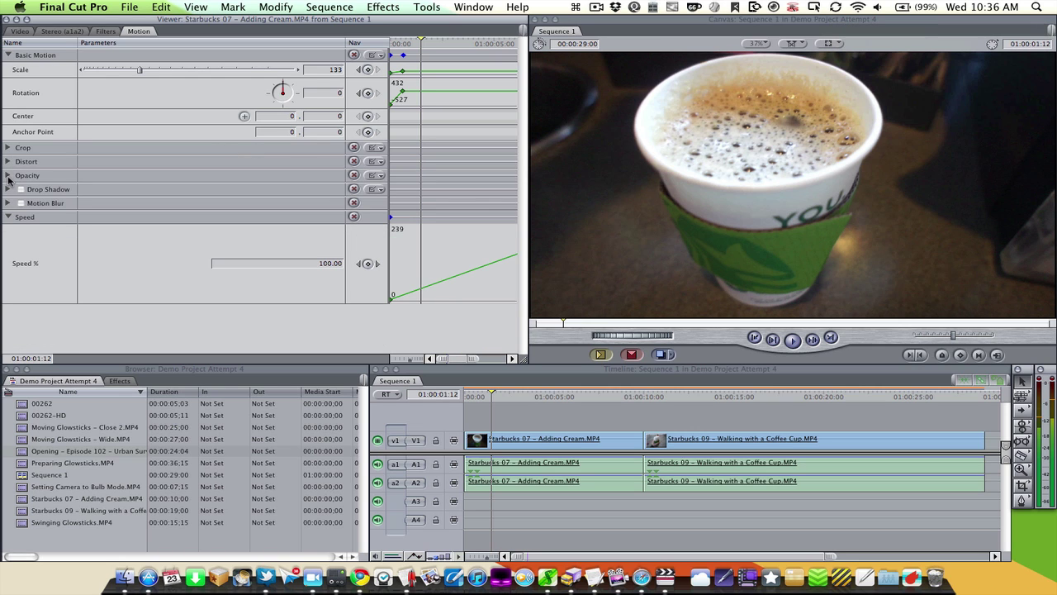
- Try lowering the clip's opacity and restore it to 100
click(8, 176)
mouse_move(295, 190)
mouse_down()
mouse_move(214, 193)
mouse_move(314, 194)
mouse_up()
drag(83, 193, 331, 195)
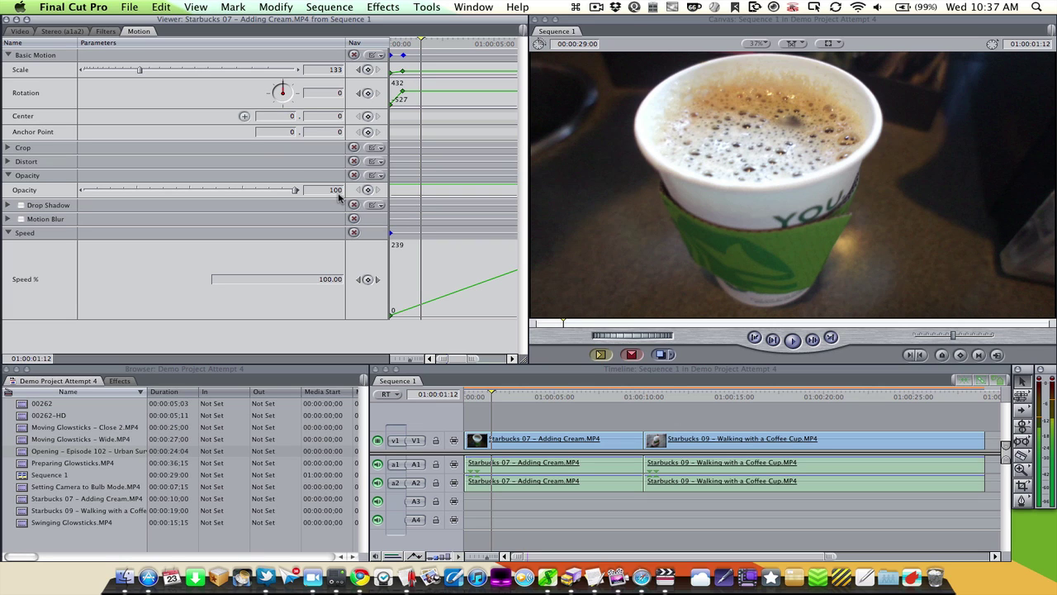
- Move the Adding Cream video 07:18 later onto track V2 over the Walking with a Coffee Cup clip, and place the playhead at 01:00:13:08
click(587, 441)
drag(601, 423, 708, 402)
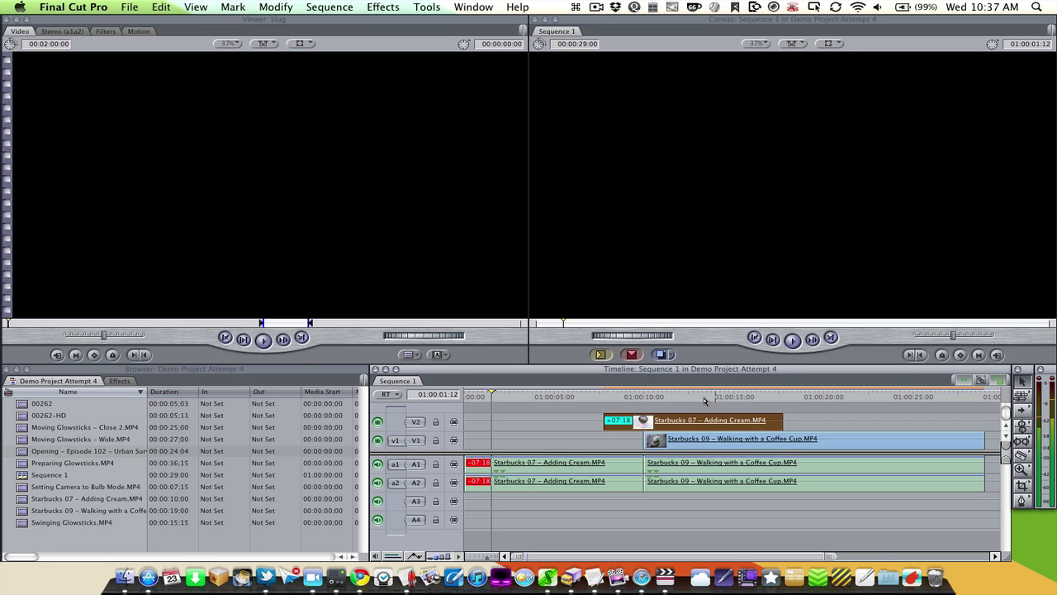
click(703, 400)
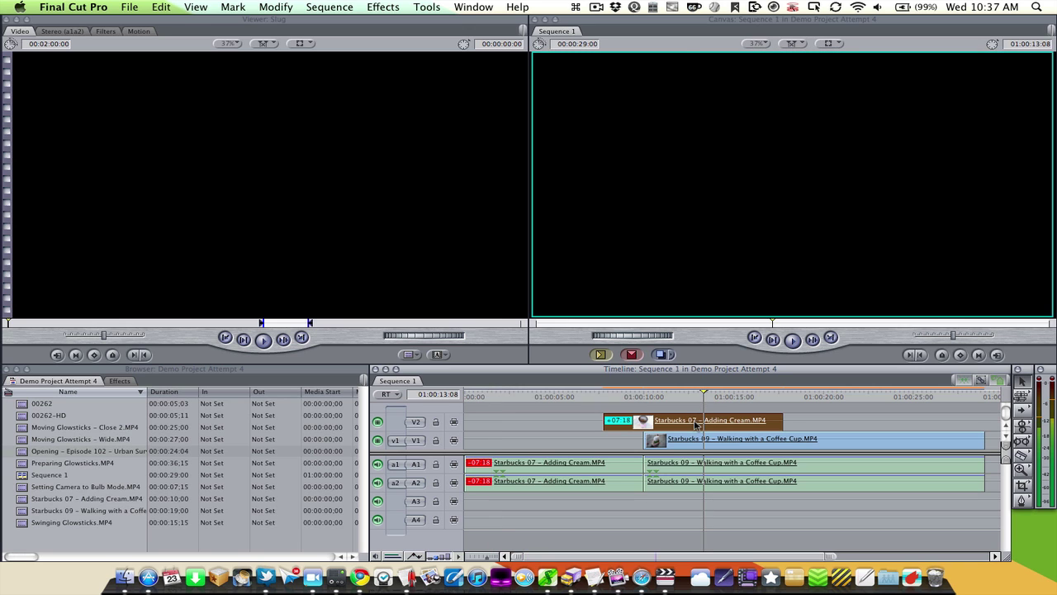
- Open the motion settings of the Adding Cream clip on V2 and set its opacity to 43
double_click(692, 421)
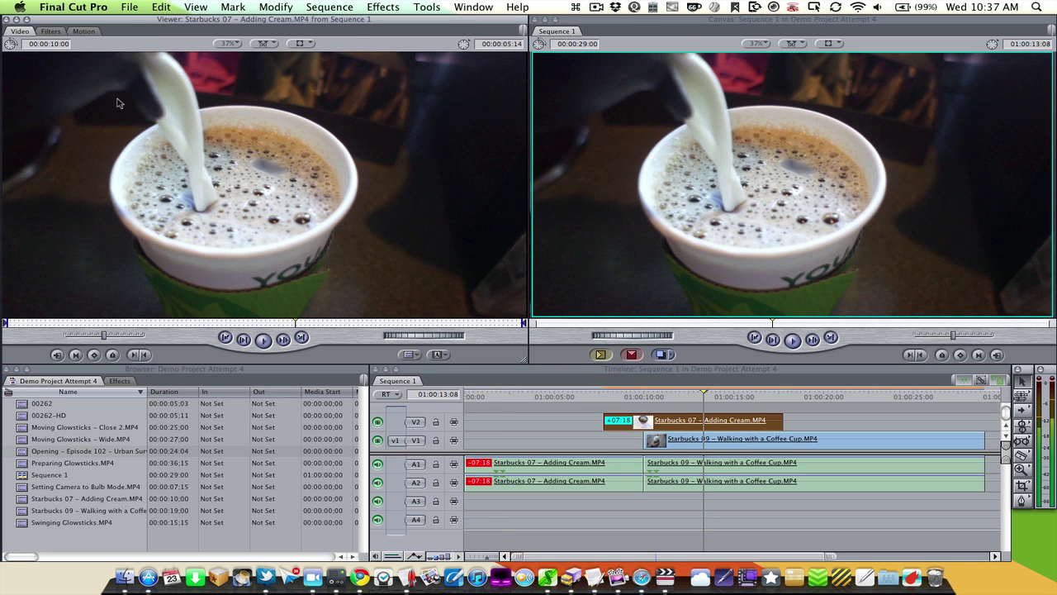
click(85, 31)
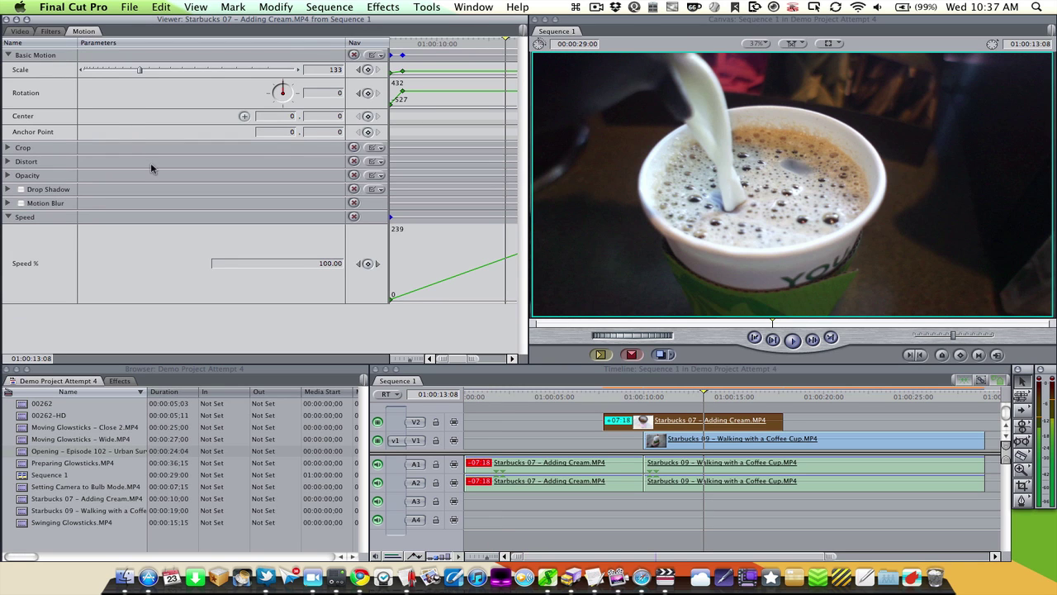
click(6, 175)
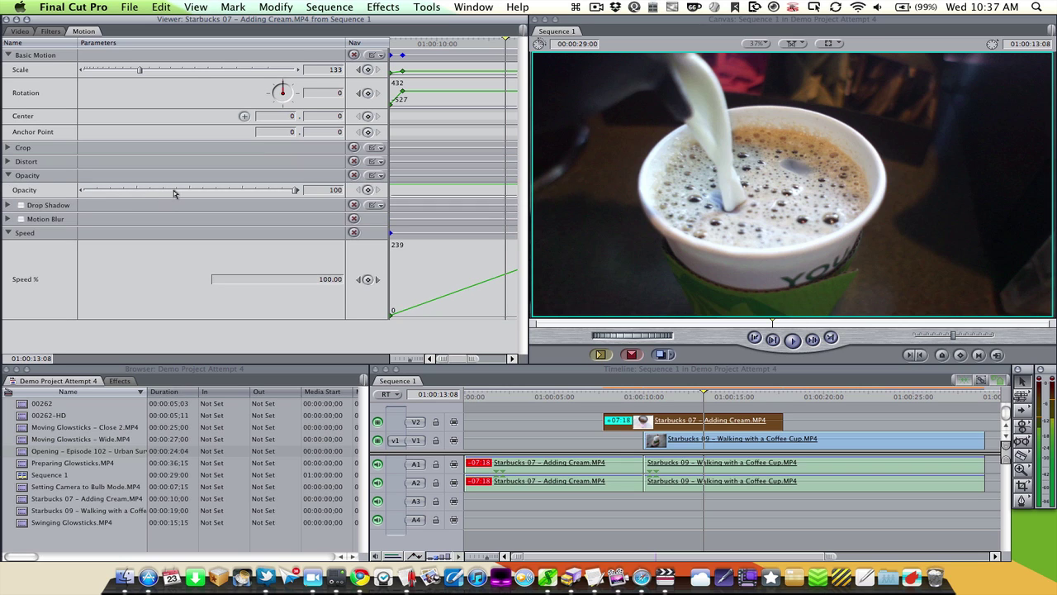
click(173, 191)
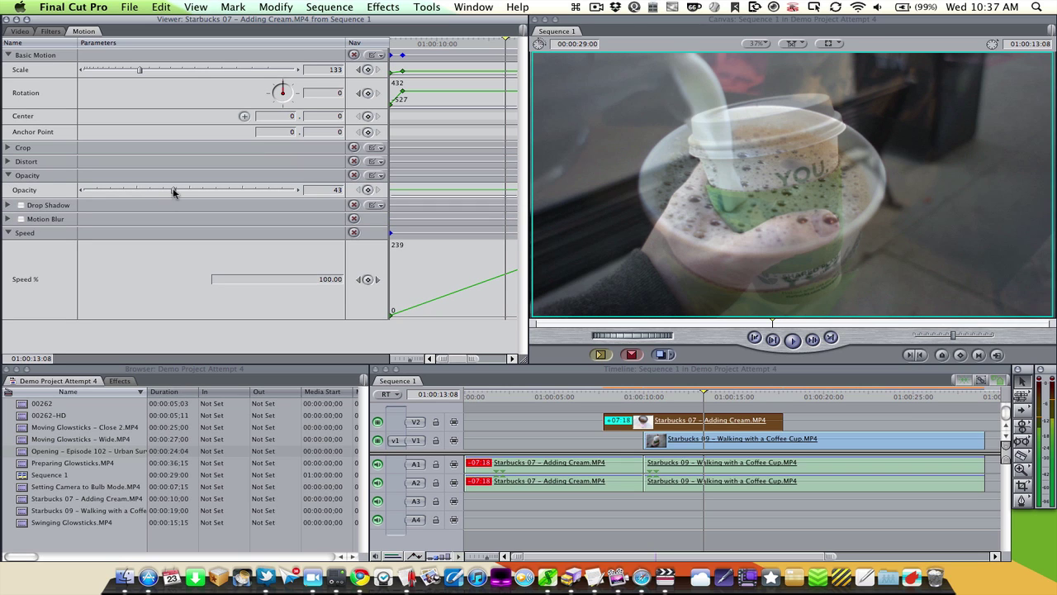
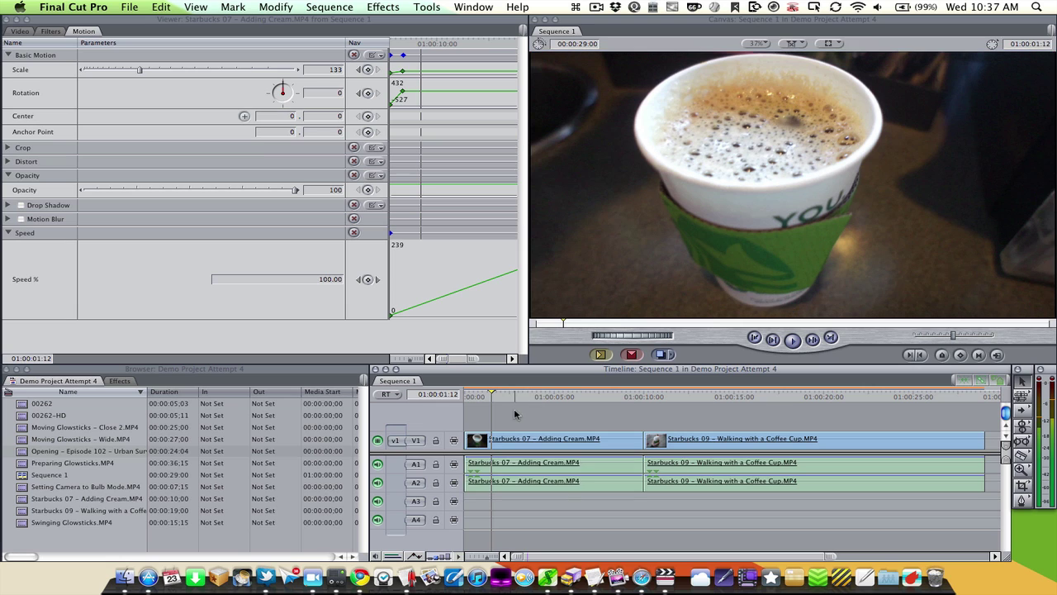
- Collapse the opacity settings and place the playhead mid-spin at 01:00:00:11
click(8, 176)
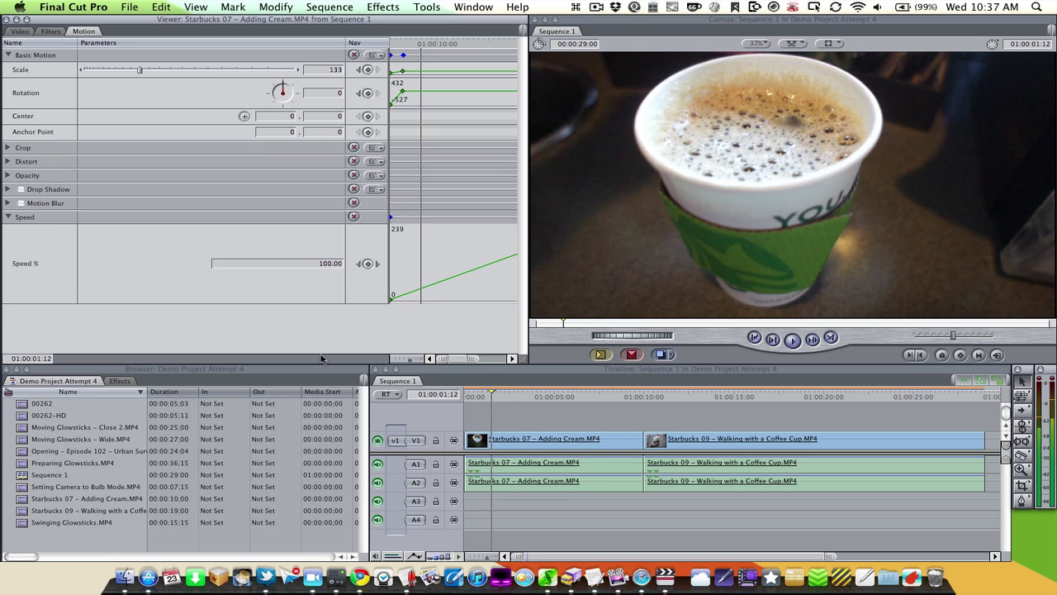
click(474, 399)
click(474, 400)
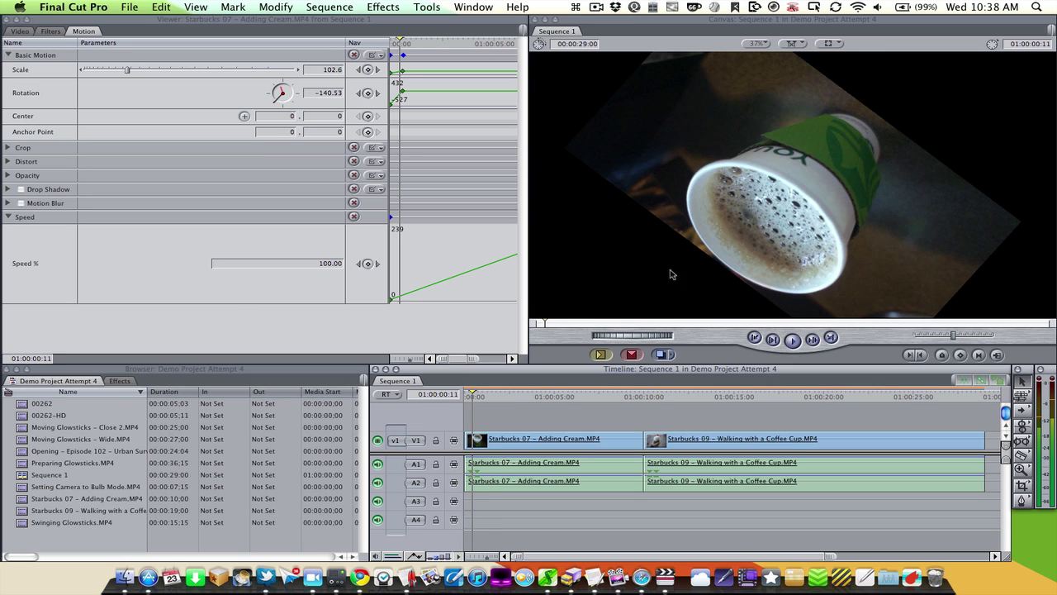
- Enable the clip's drop shadow and set the shadow color to bright red
click(20, 191)
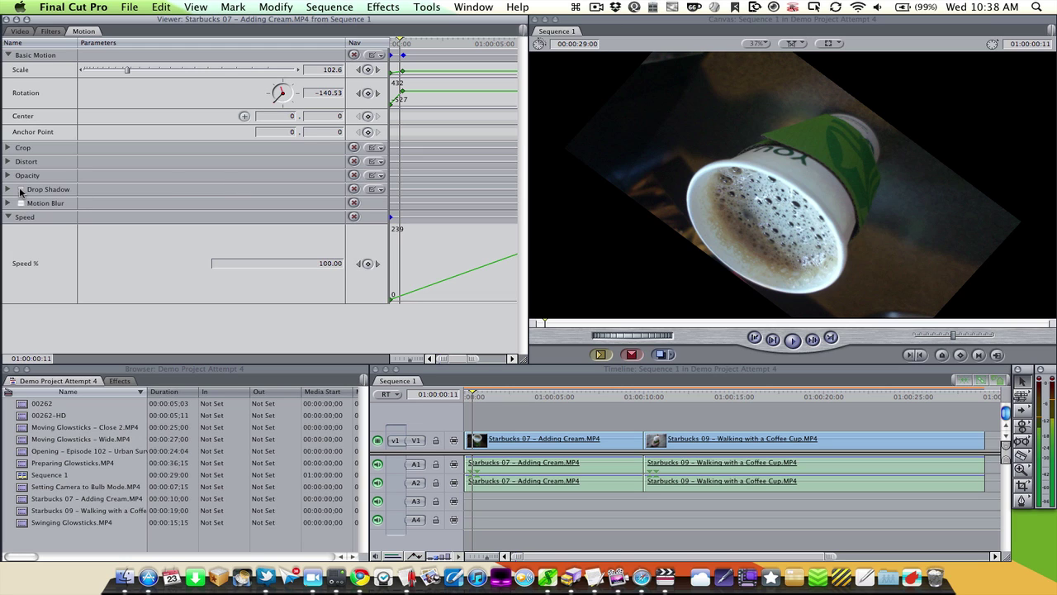
click(21, 191)
click(9, 190)
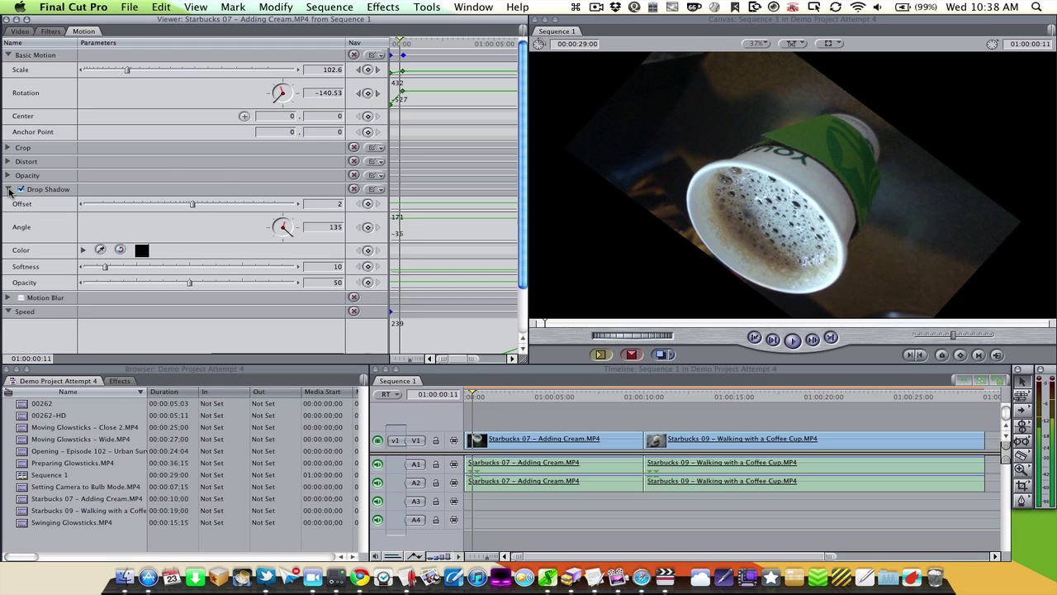
click(140, 251)
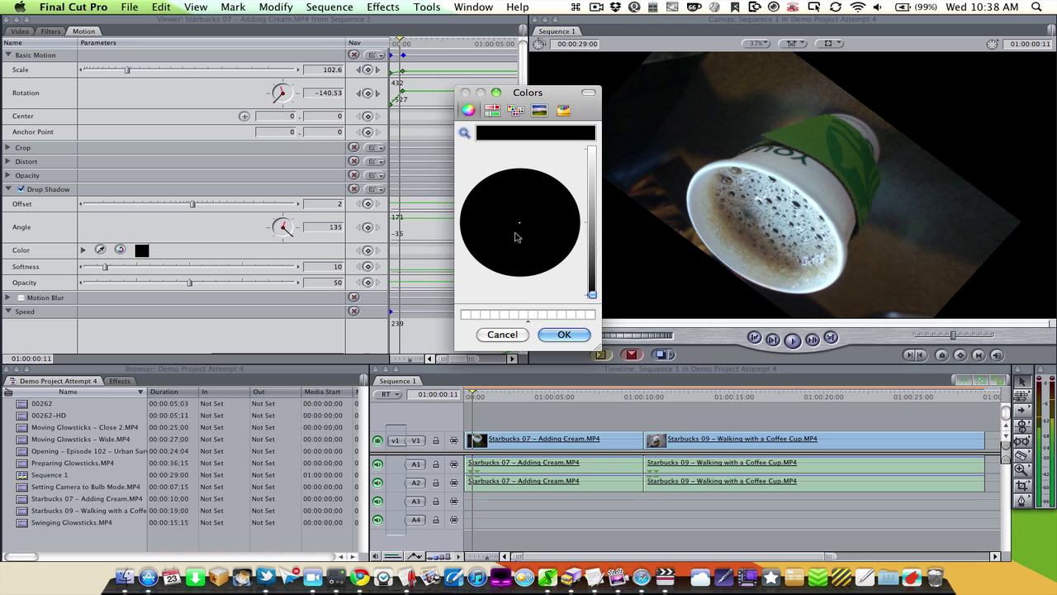
click(591, 232)
drag(565, 225, 593, 162)
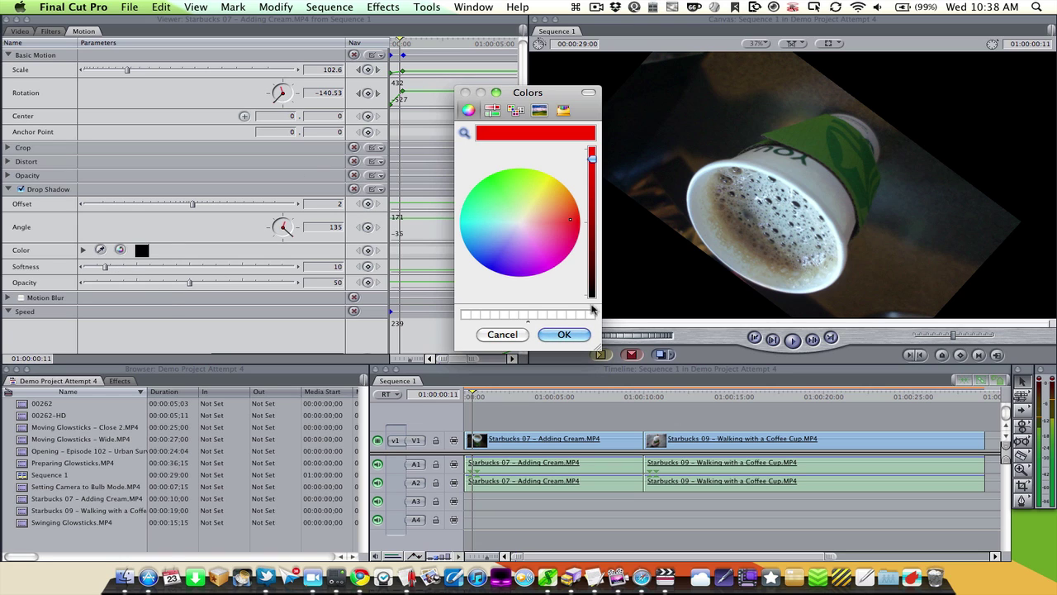
click(565, 334)
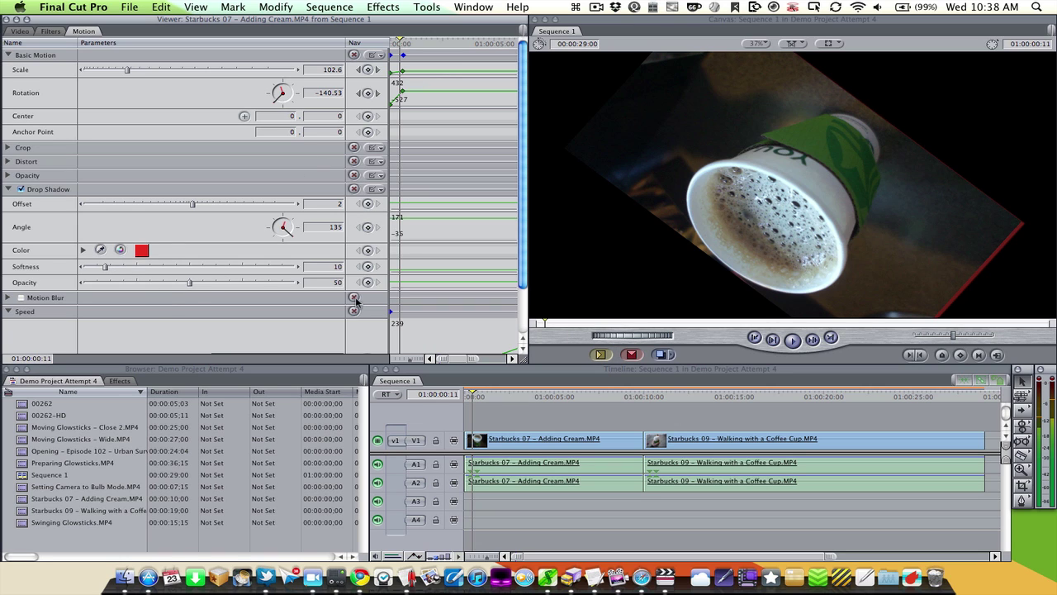
- Set the drop shadow's softness to 89 and opacity to 28, and turn the shadow off again
drag(120, 268, 269, 278)
drag(189, 281, 142, 283)
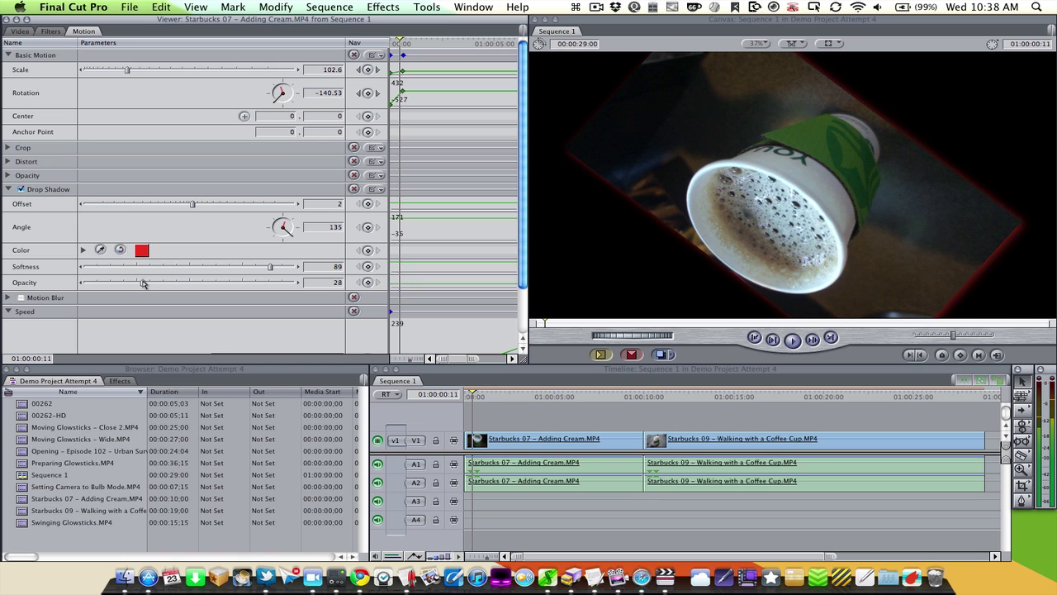
click(21, 189)
click(10, 189)
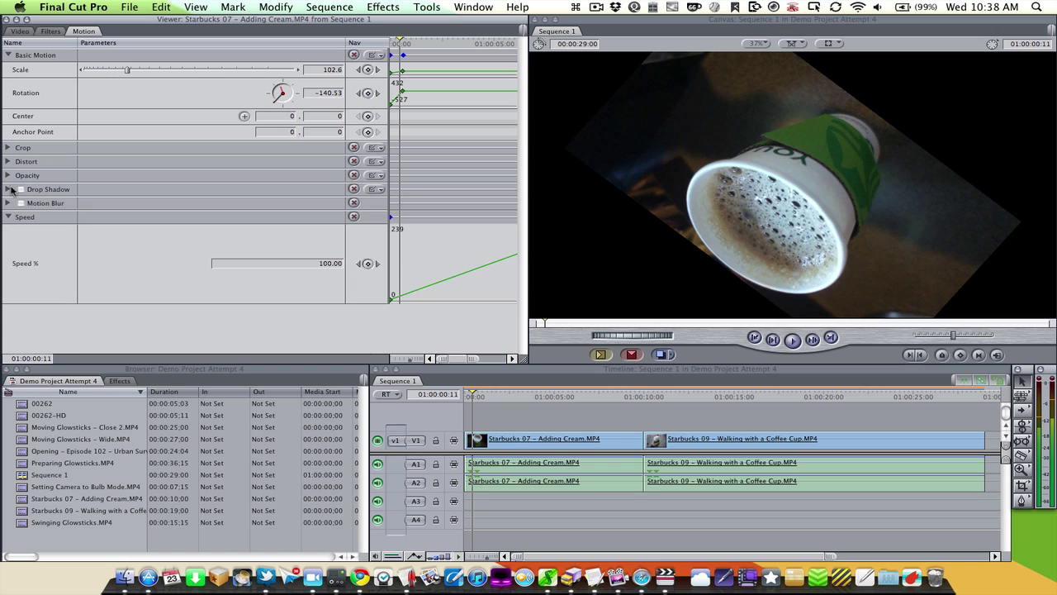
- Enable motion blur on the spinning clip and set its samples to 32
click(10, 202)
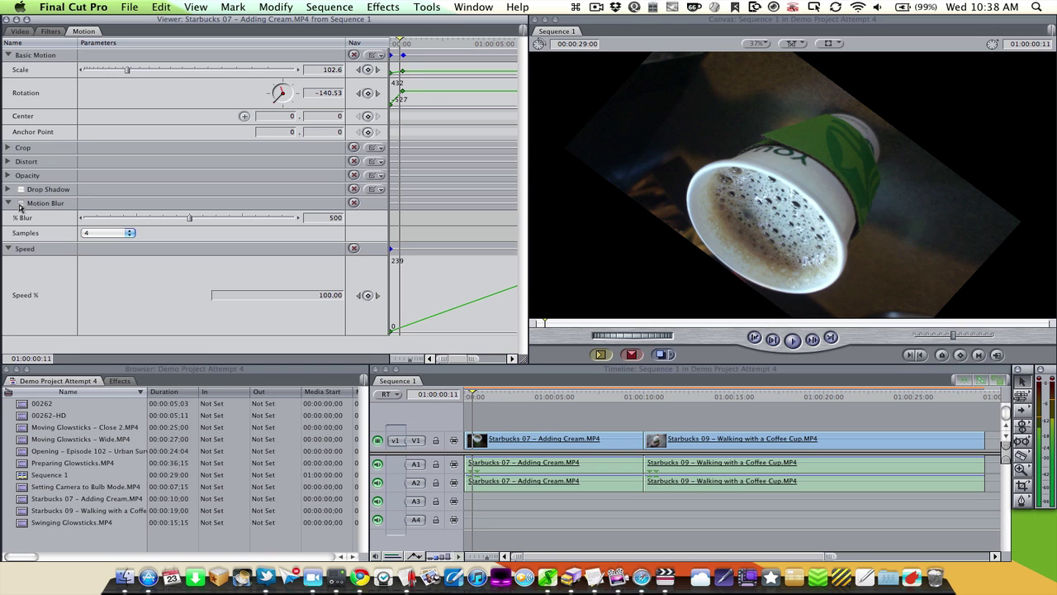
click(21, 204)
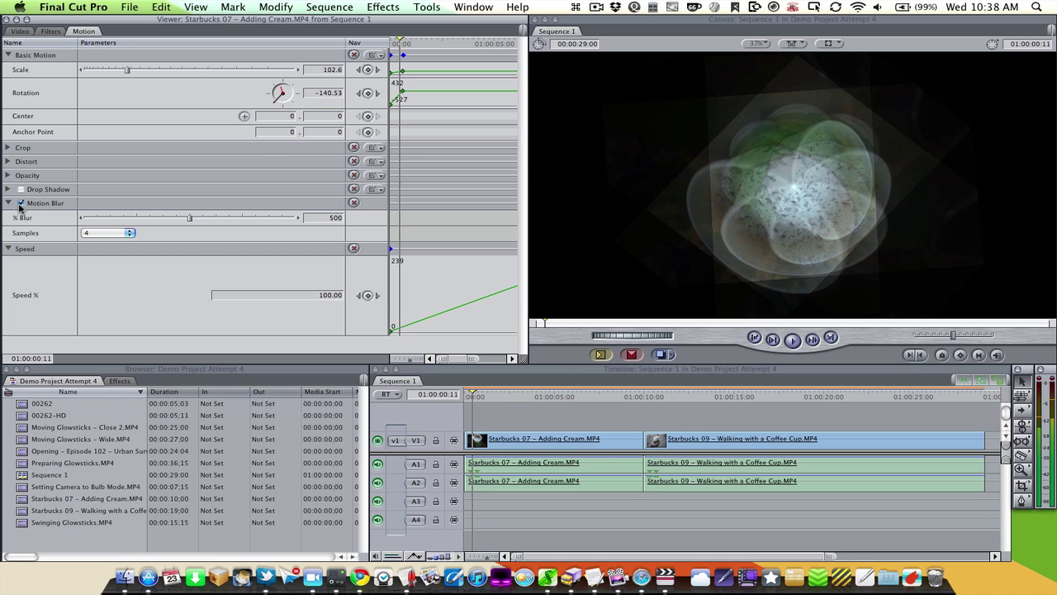
click(116, 233)
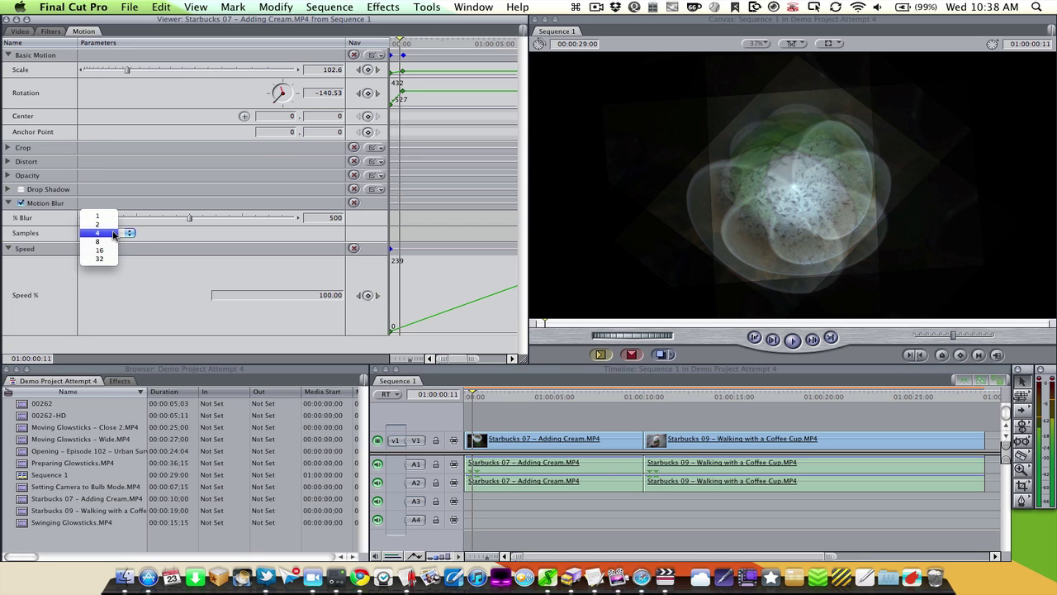
click(100, 258)
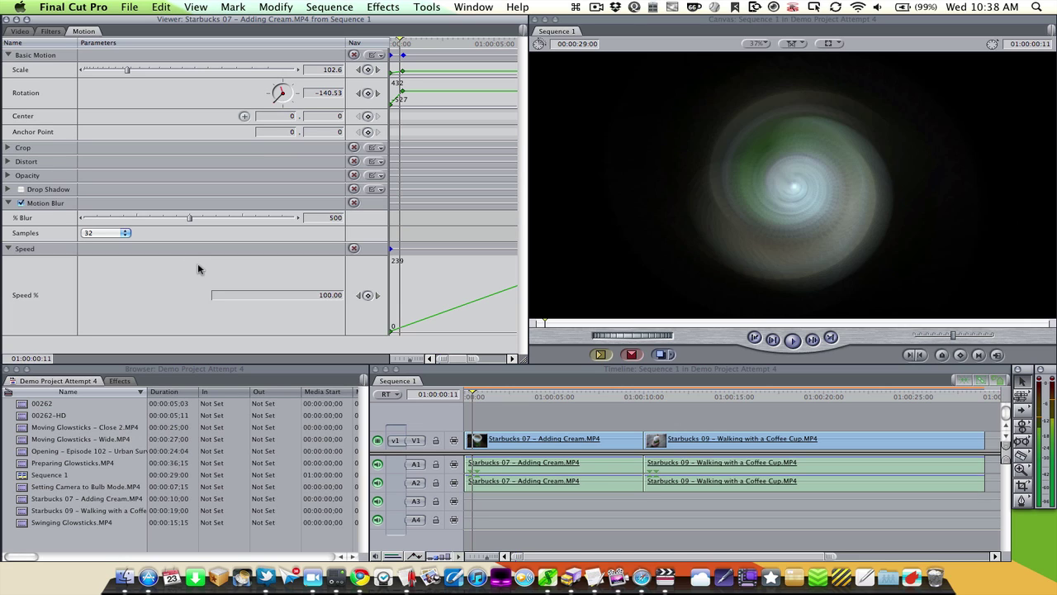
- Turn off the clip's motion blur and collapse its settings
click(100, 233)
click(67, 254)
click(20, 203)
click(9, 203)
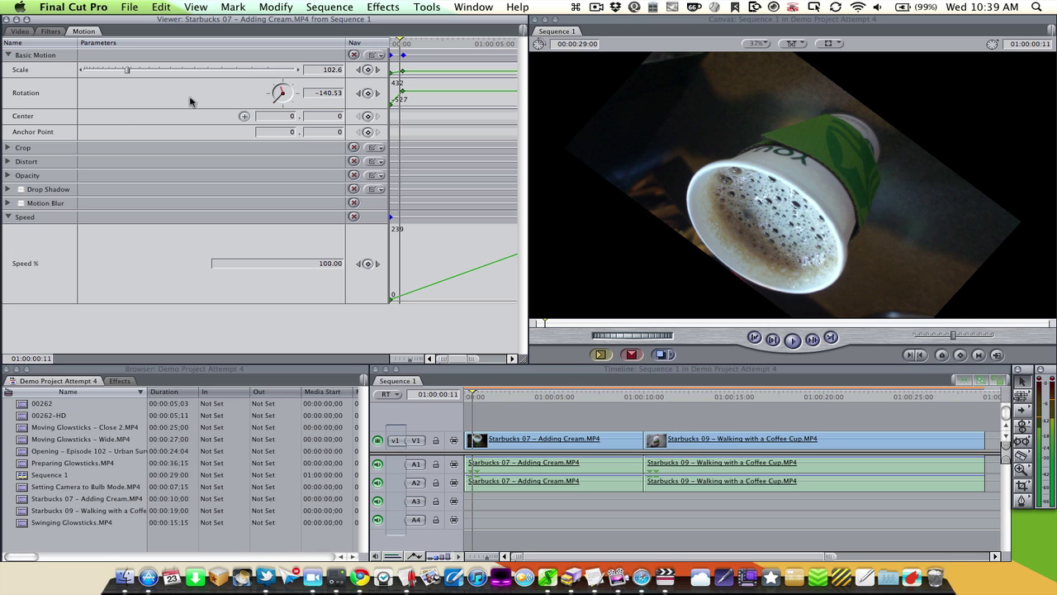
- Move the playhead to 01:00:05:06 and open the Adding Cream clip in the Viewer
click(560, 398)
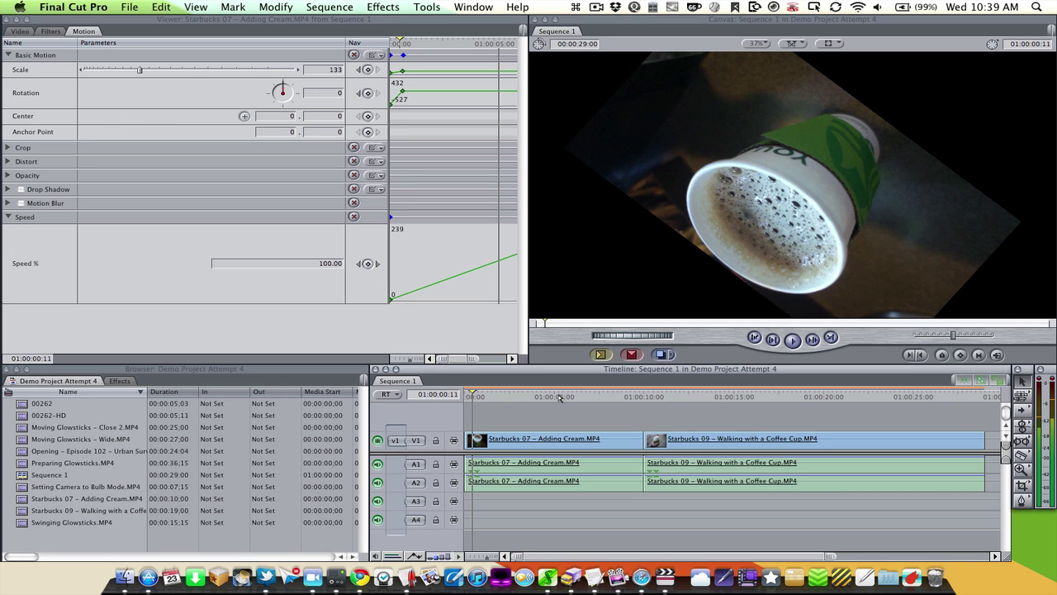
click(559, 398)
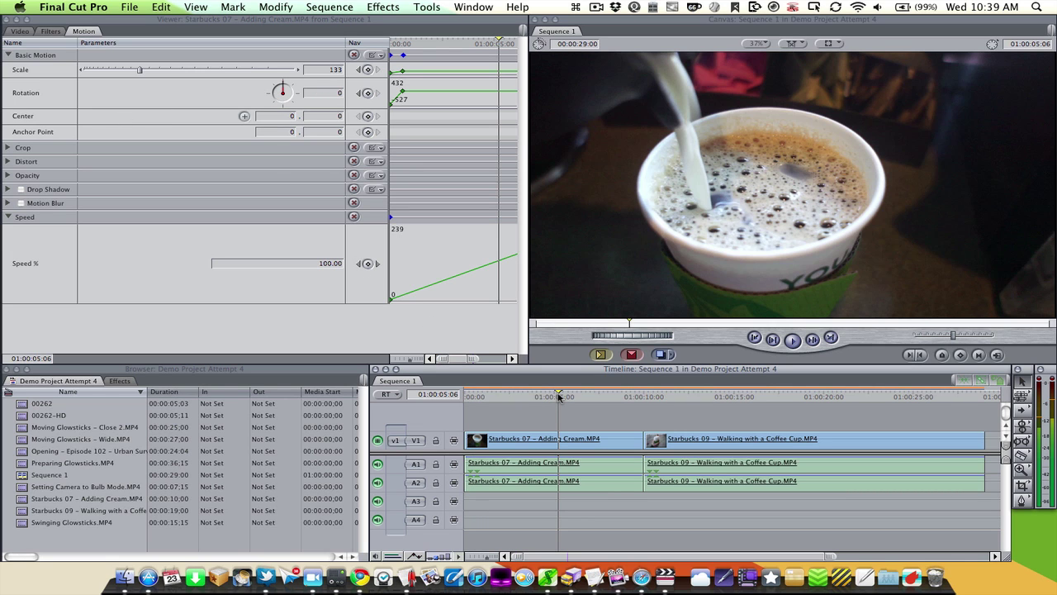
double_click(558, 443)
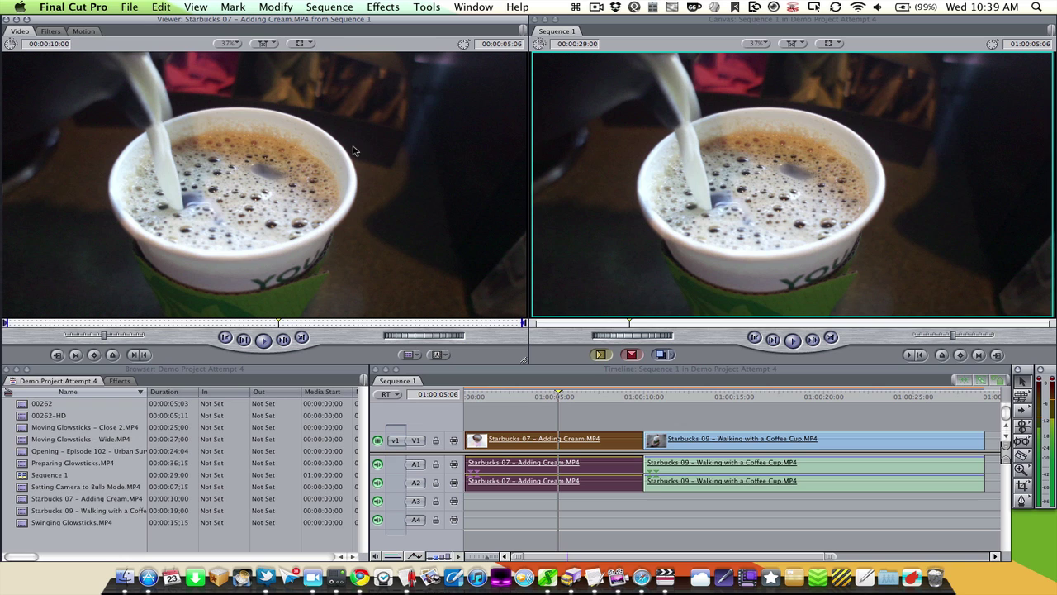
- Apply the Dazzle glow video filter to the Adding Cream clip
click(394, 7)
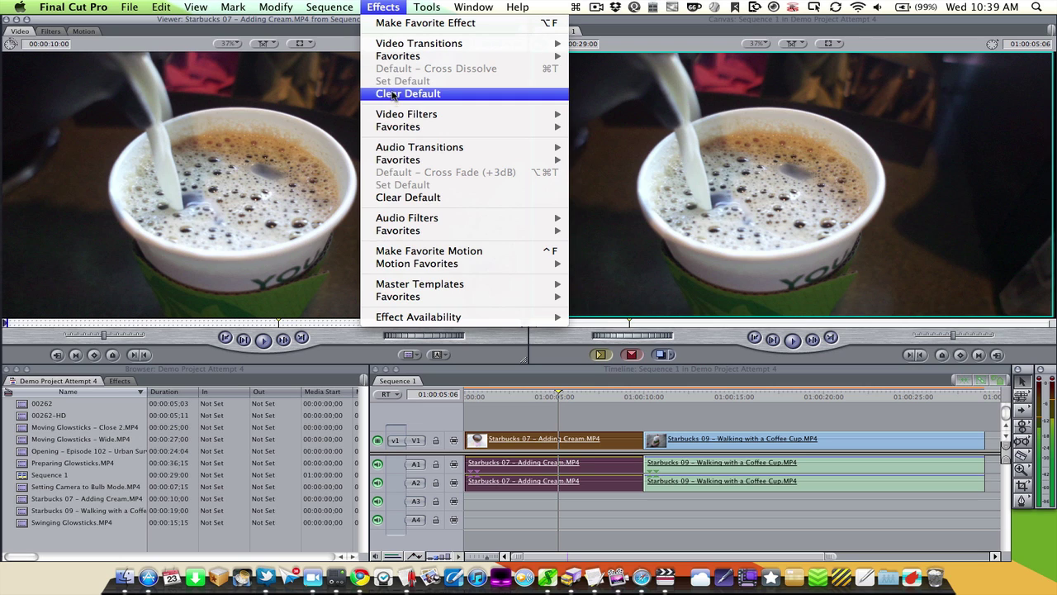
mouse_move(395, 114)
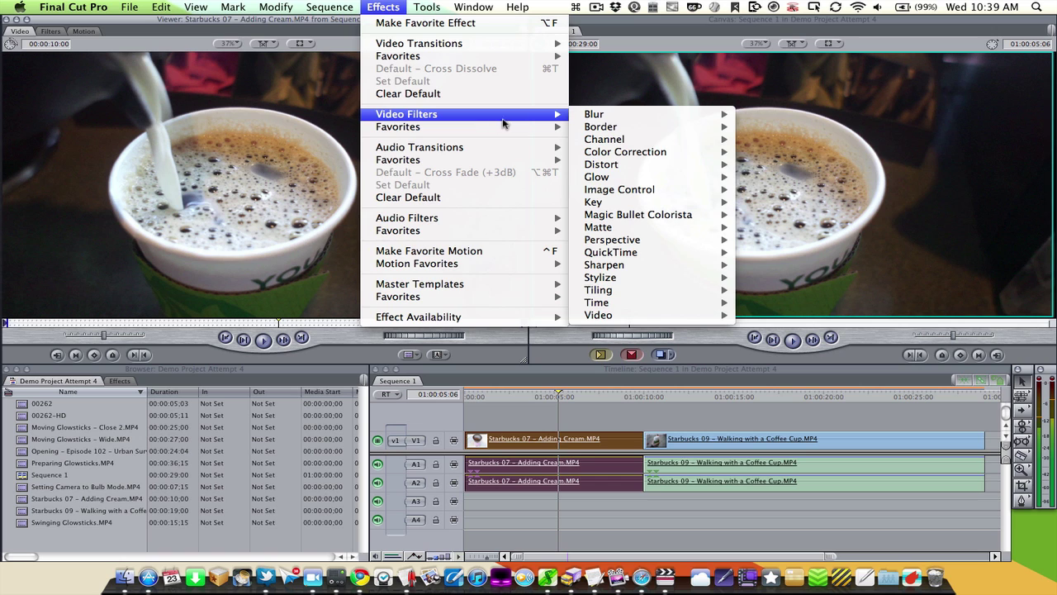
mouse_move(599, 120)
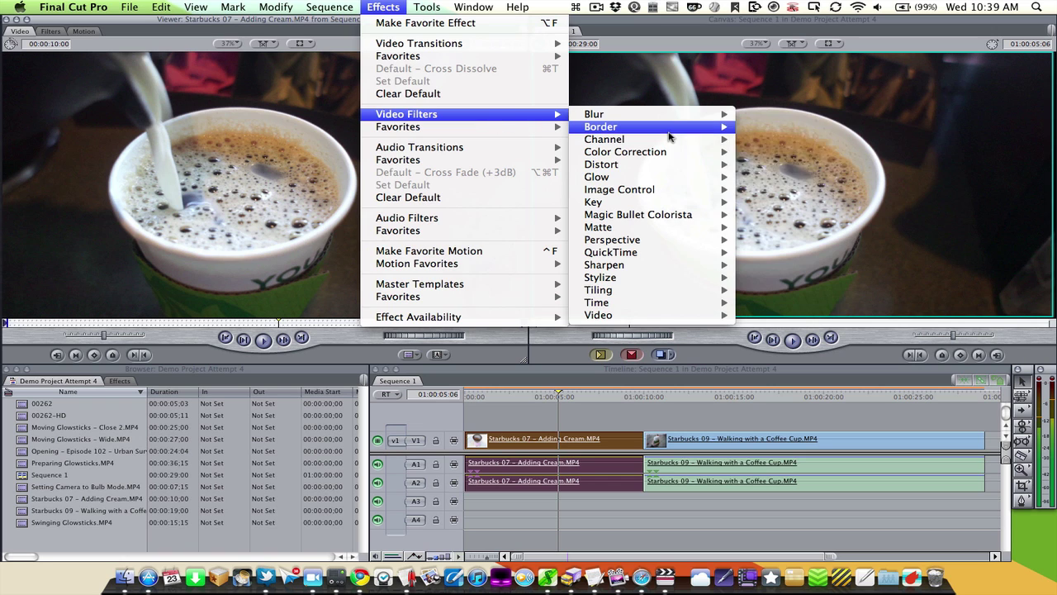
mouse_move(671, 143)
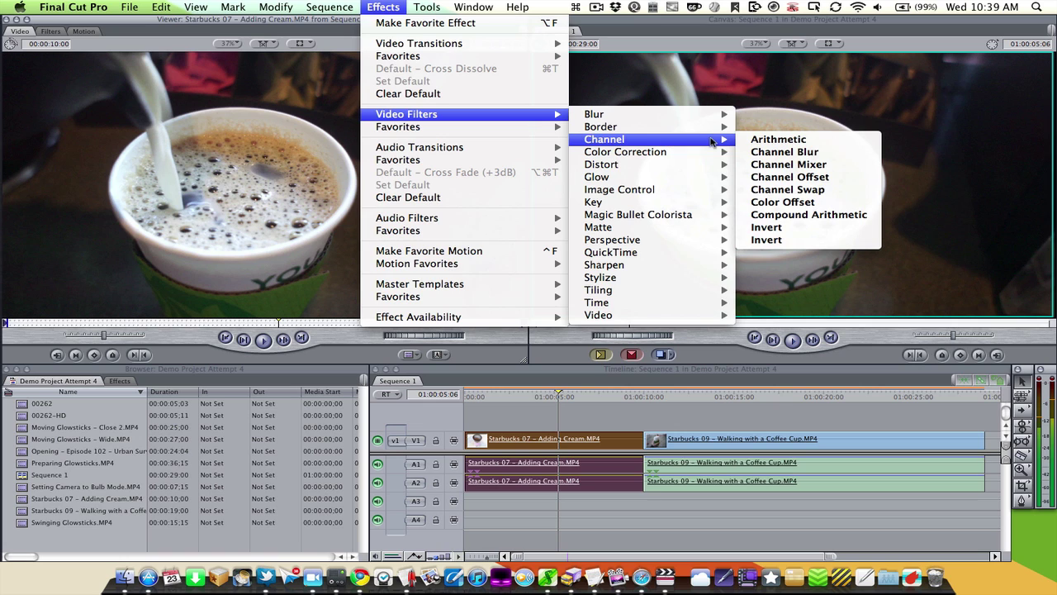
mouse_move(706, 157)
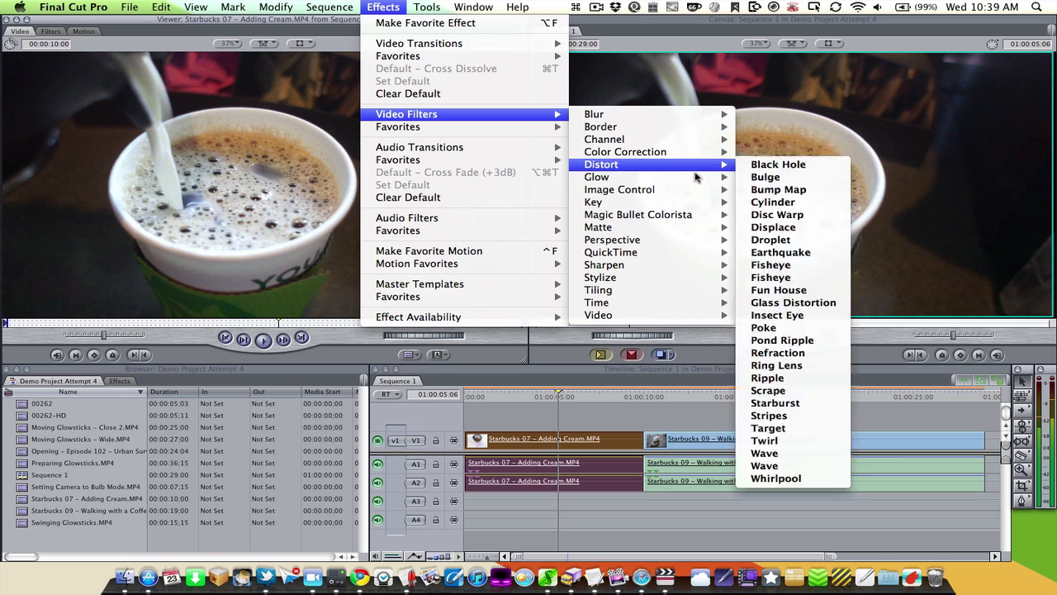
mouse_move(697, 179)
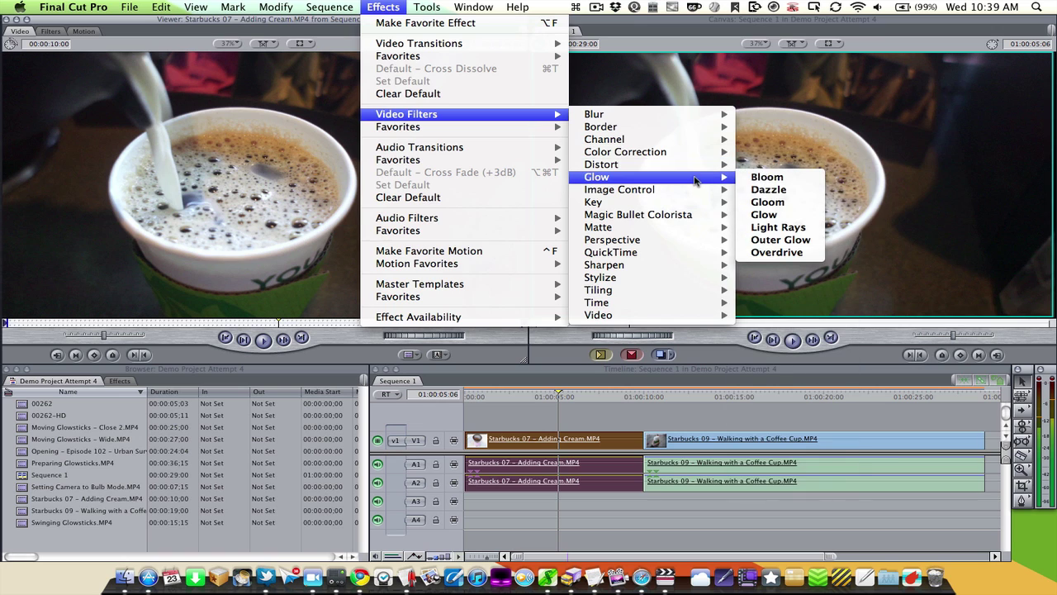
click(775, 195)
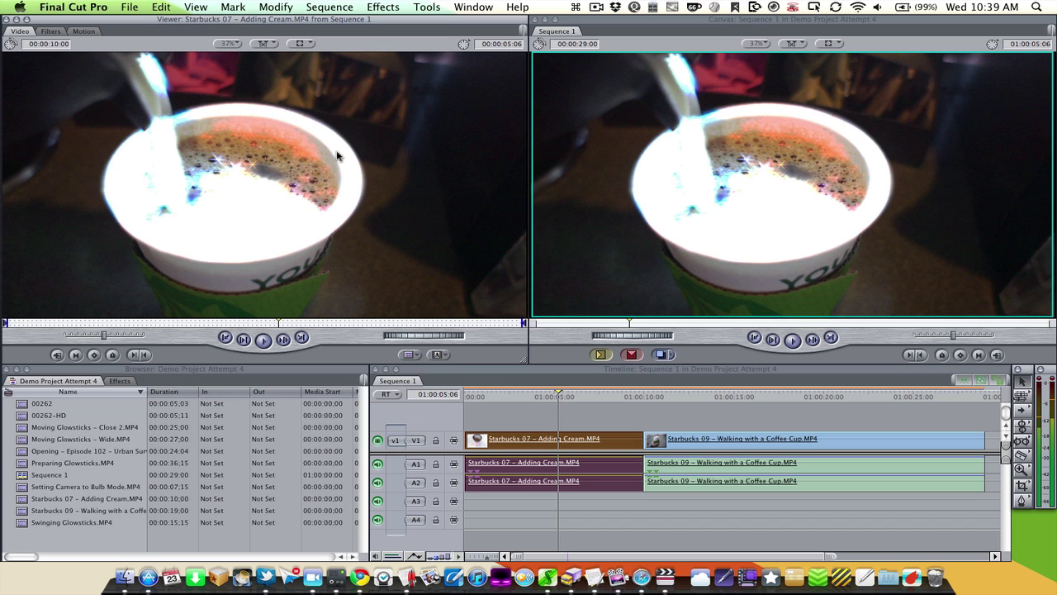
- Show the clip's Dazzle settings and set Amount to 32 and Brightness to 56
click(59, 30)
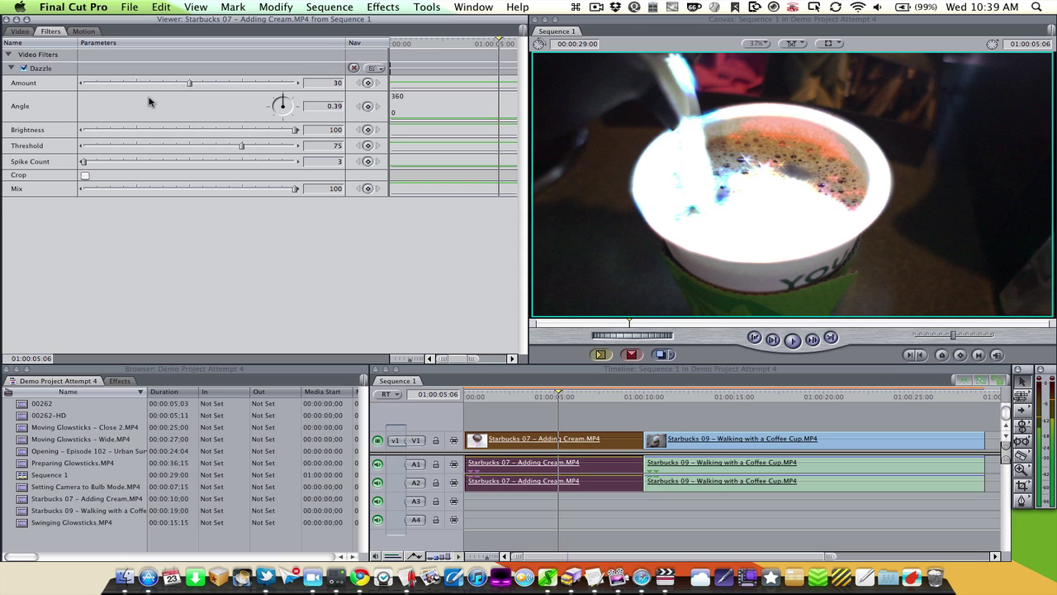
click(12, 69)
click(11, 69)
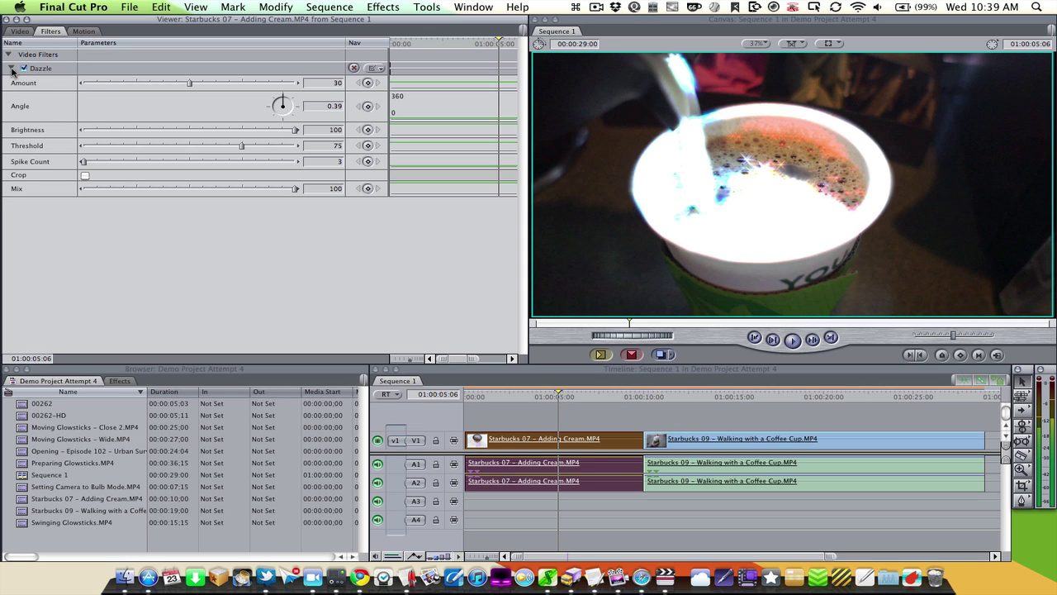
click(191, 85)
mouse_move(191, 85)
mouse_down()
mouse_move(262, 85)
mouse_move(145, 82)
mouse_move(195, 83)
mouse_up()
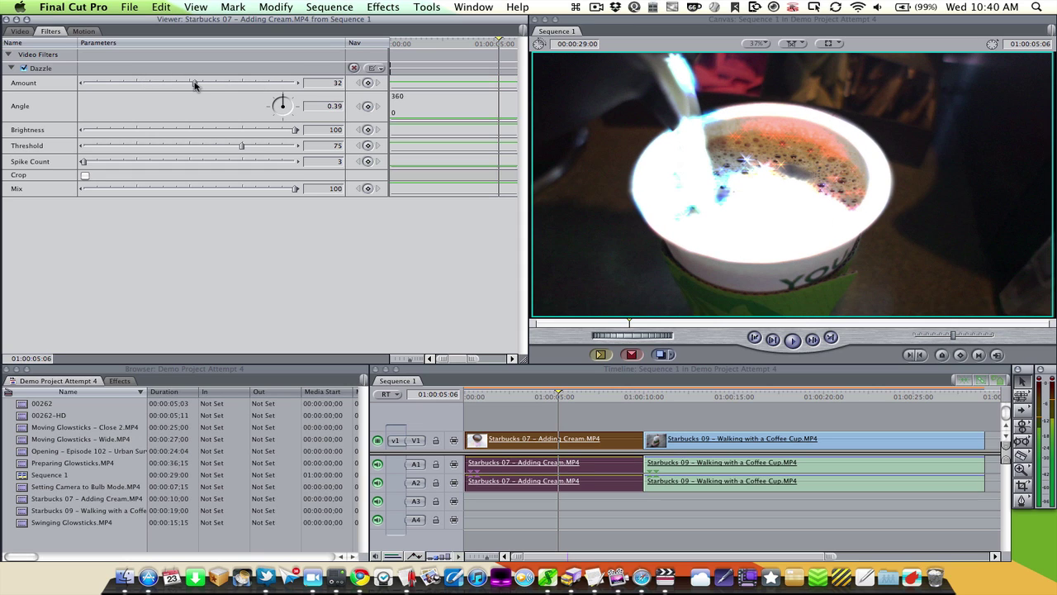
click(200, 130)
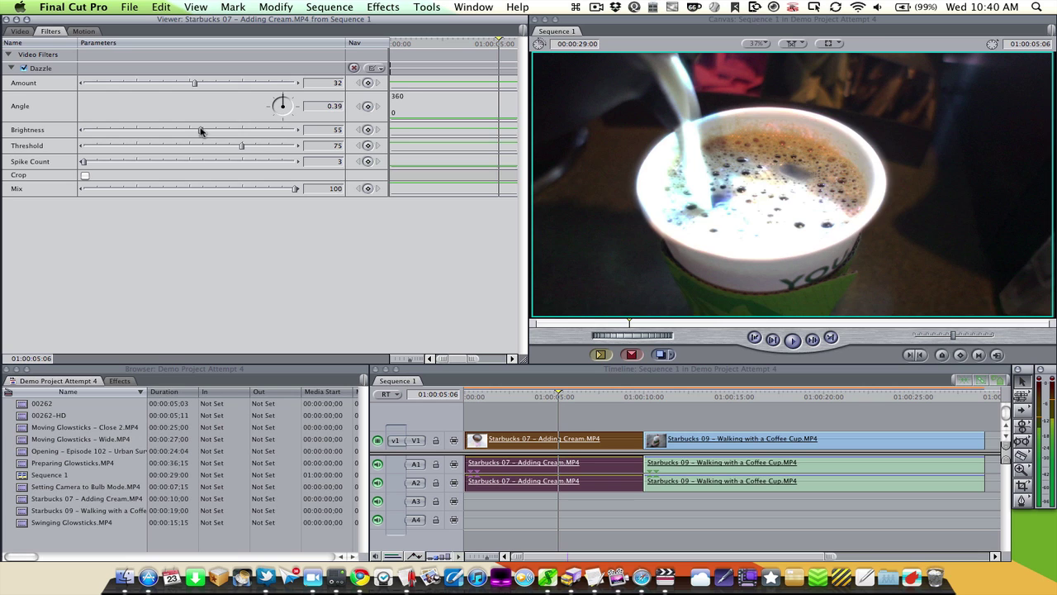
mouse_move(201, 130)
mouse_down()
mouse_move(296, 137)
mouse_move(185, 135)
mouse_move(225, 136)
mouse_move(201, 132)
mouse_up()
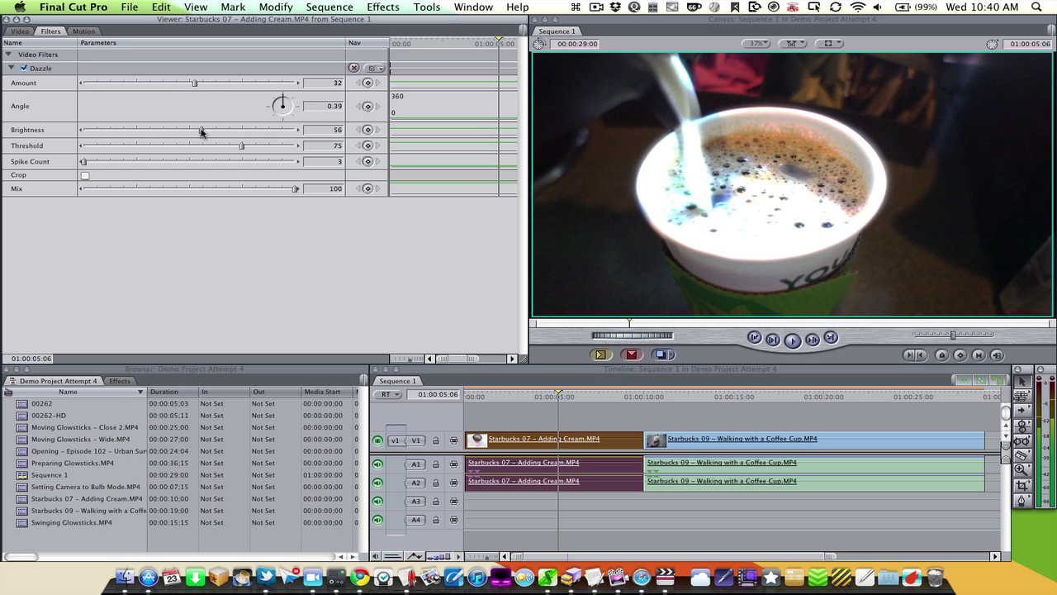
- Try several Dazzle thresholds, settling on a Threshold of 80 and a Brightness of 68
click(205, 145)
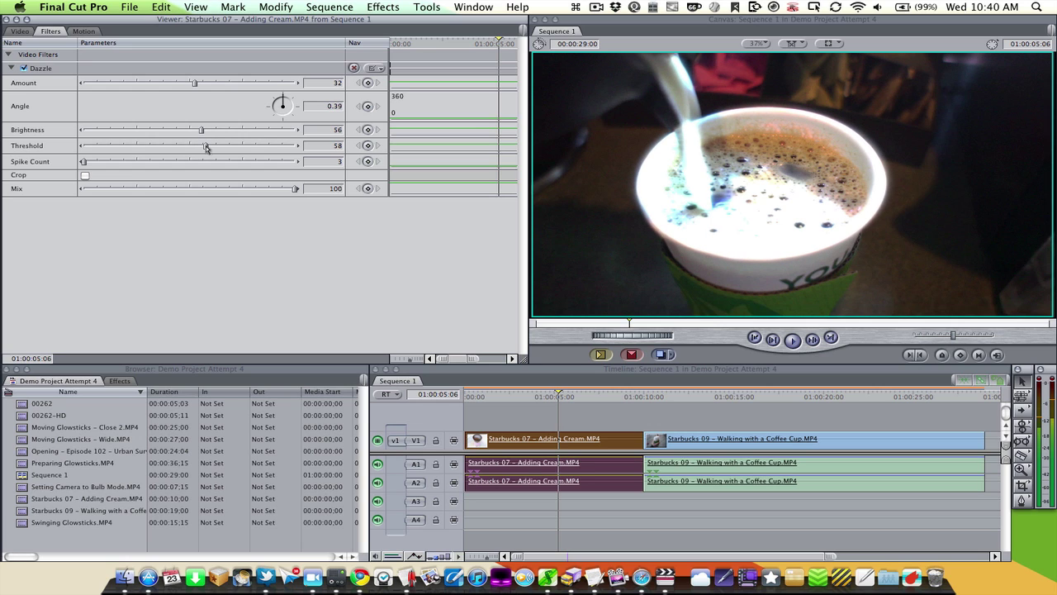
drag(206, 145, 274, 149)
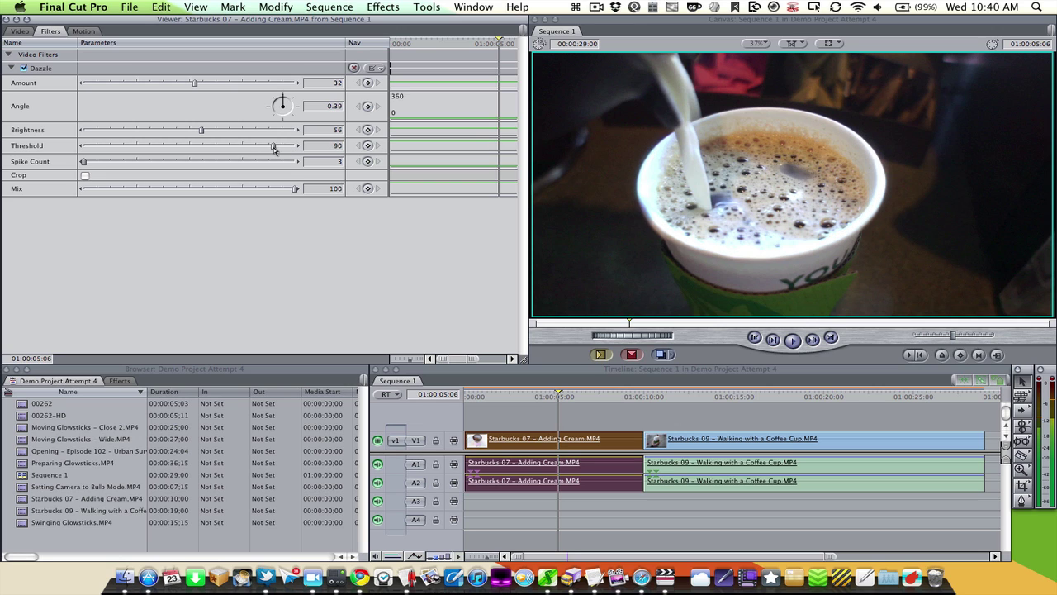
click(252, 147)
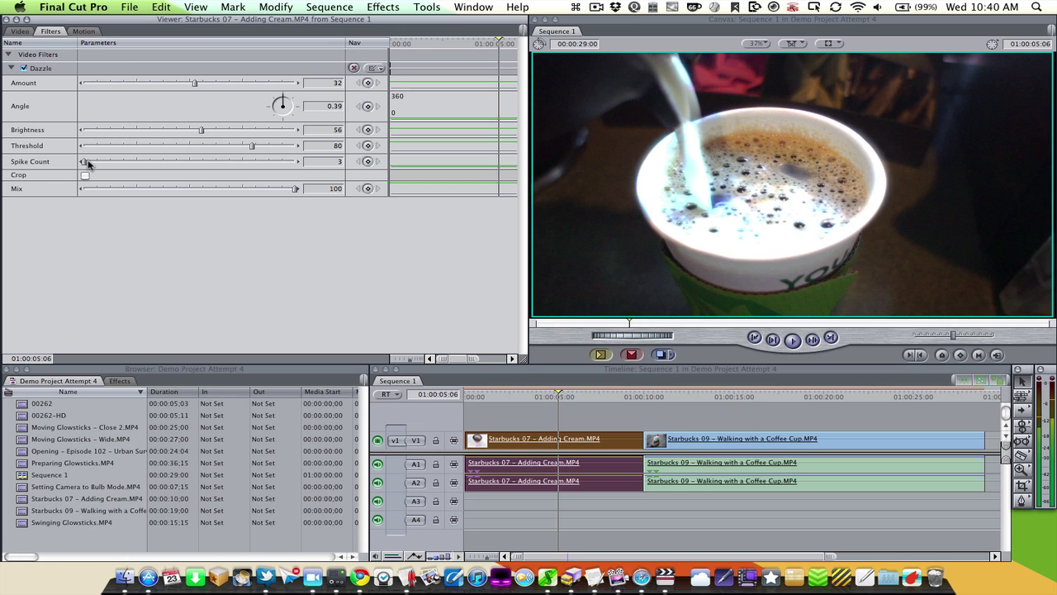
click(228, 129)
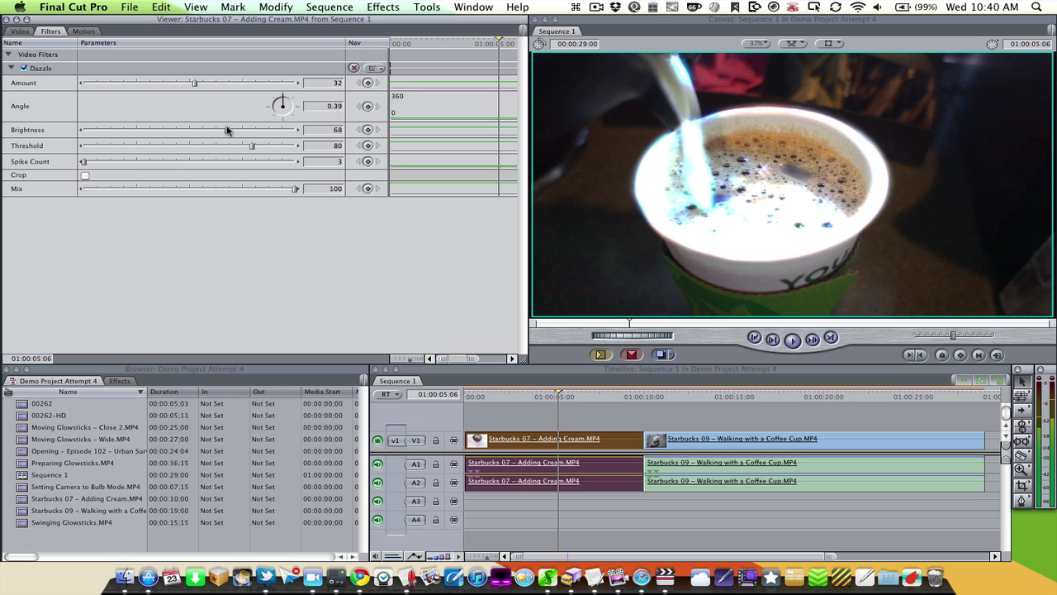
- Test Dazzle's Spike Count at 5.22 and Mix at 0, returning them to 3 and 100
click(150, 162)
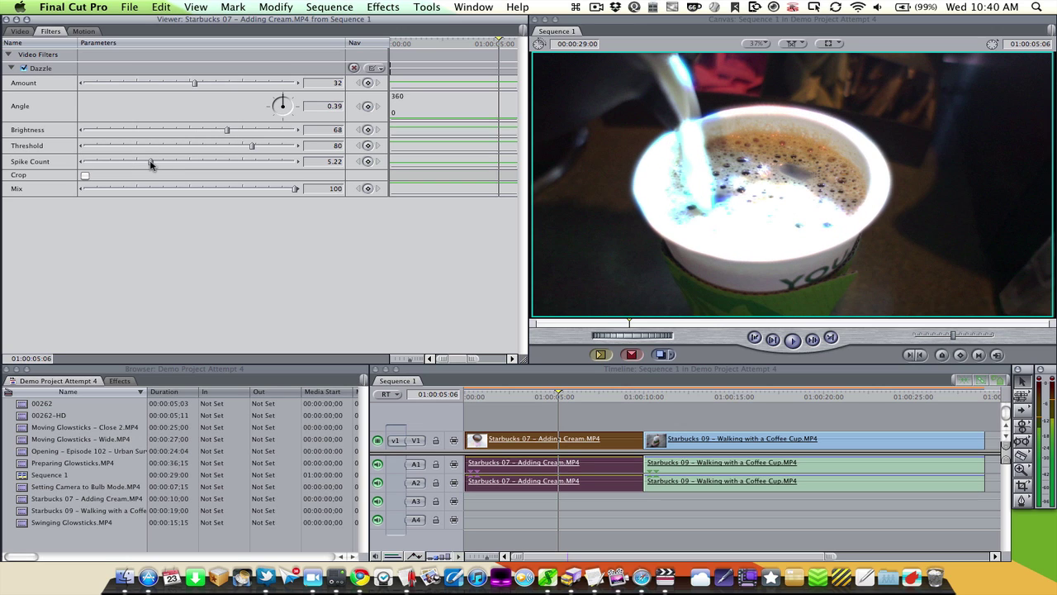
drag(151, 161, 39, 166)
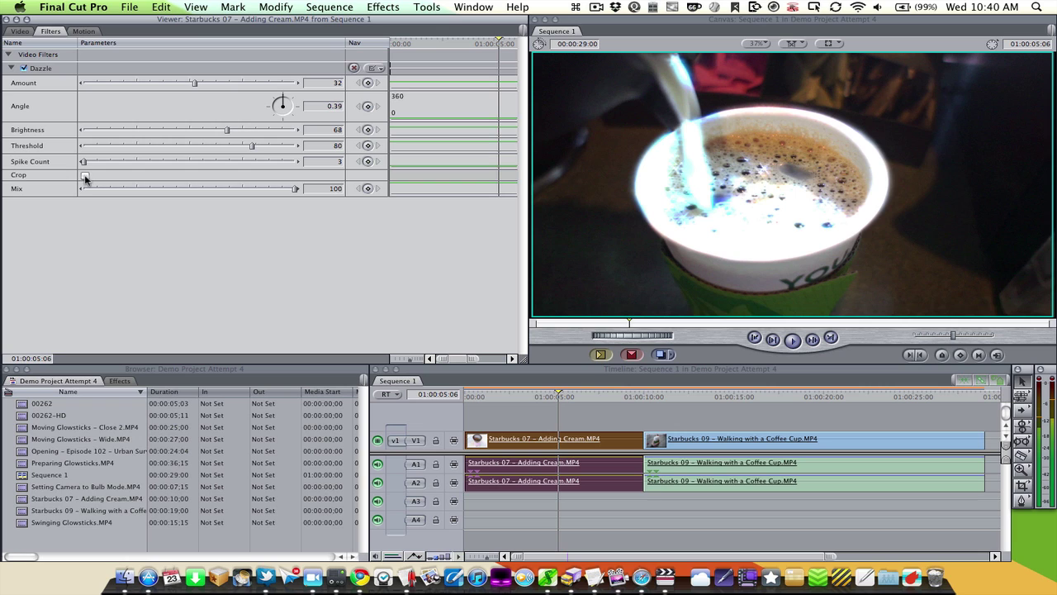
click(85, 176)
click(85, 176)
drag(228, 193, 84, 190)
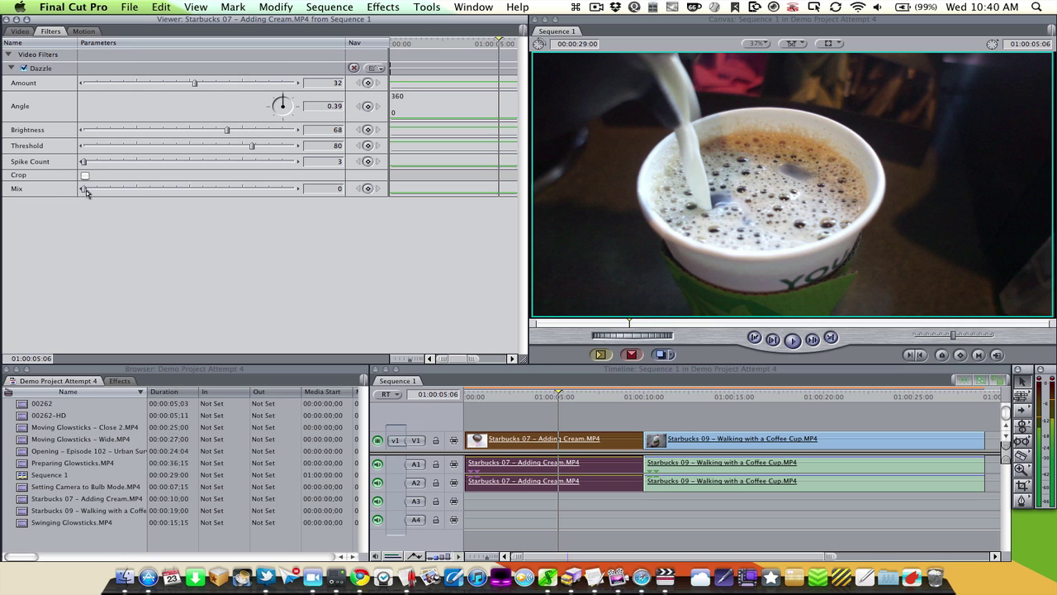
drag(86, 190, 299, 189)
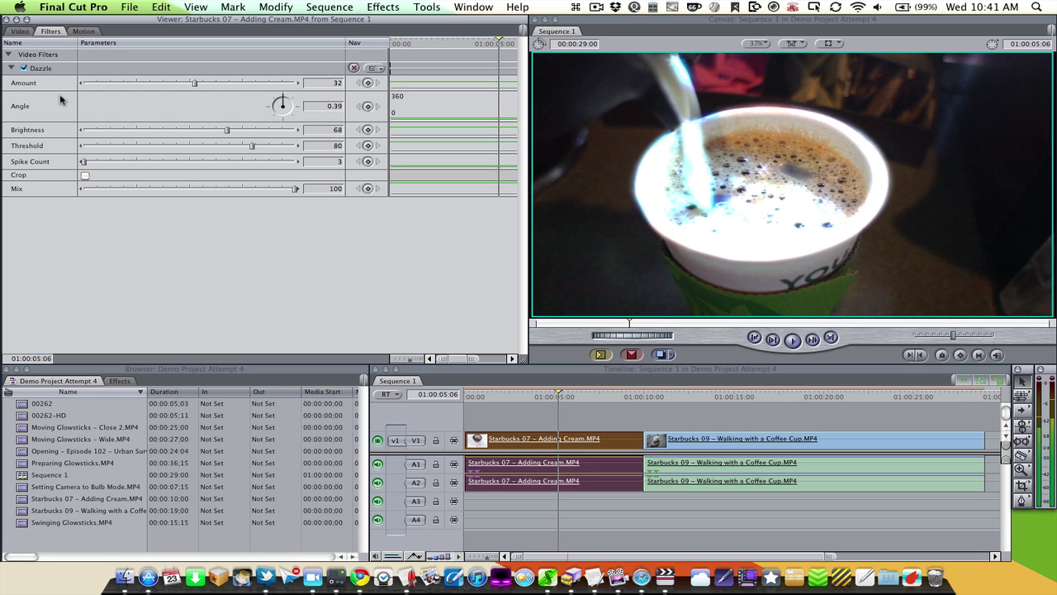
- Remove the Dazzle filter from the Adding Cream clip
click(46, 68)
key(Delete)
- Apply the Eight-Point Garbage Matte video filter to the Adding Cream clip
click(386, 8)
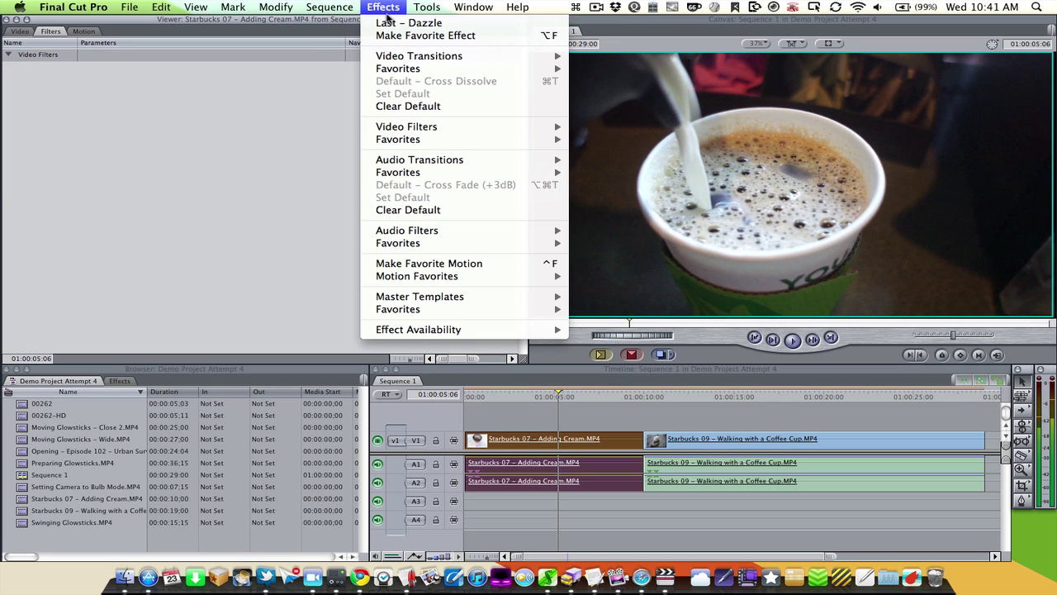
mouse_move(512, 130)
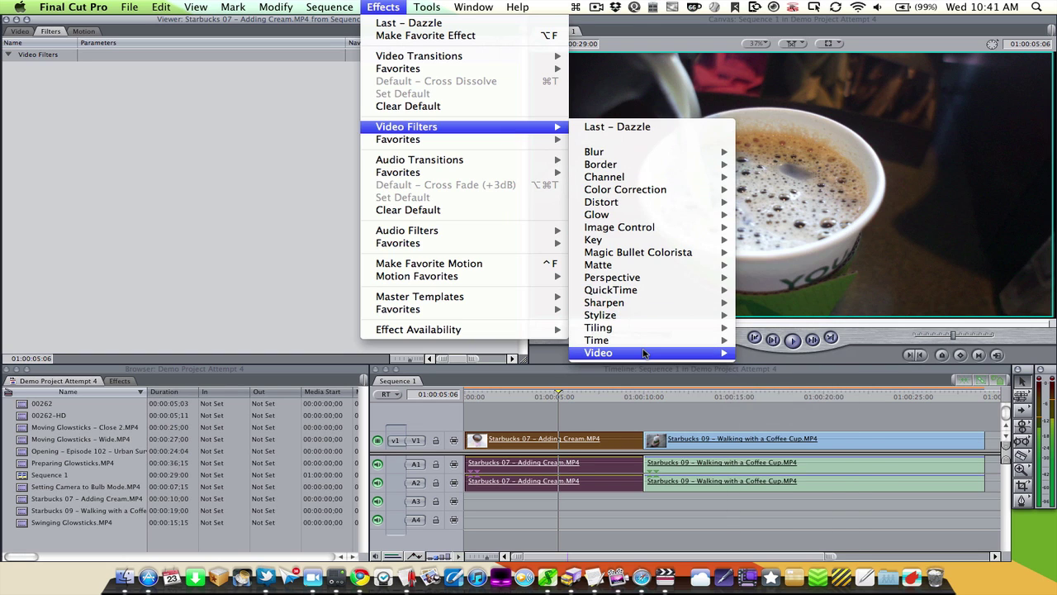
mouse_move(643, 353)
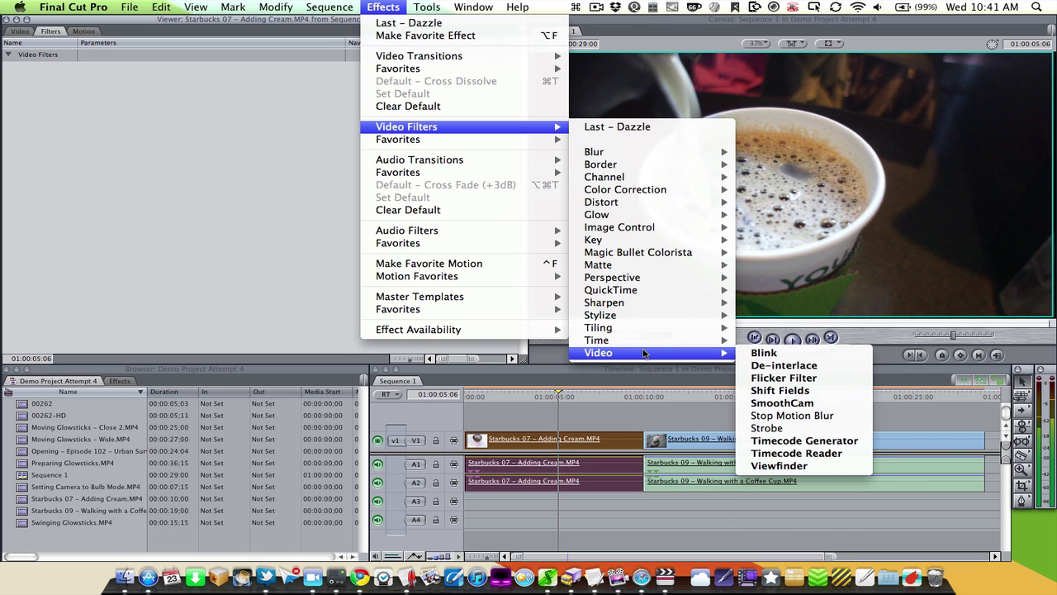
mouse_move(659, 302)
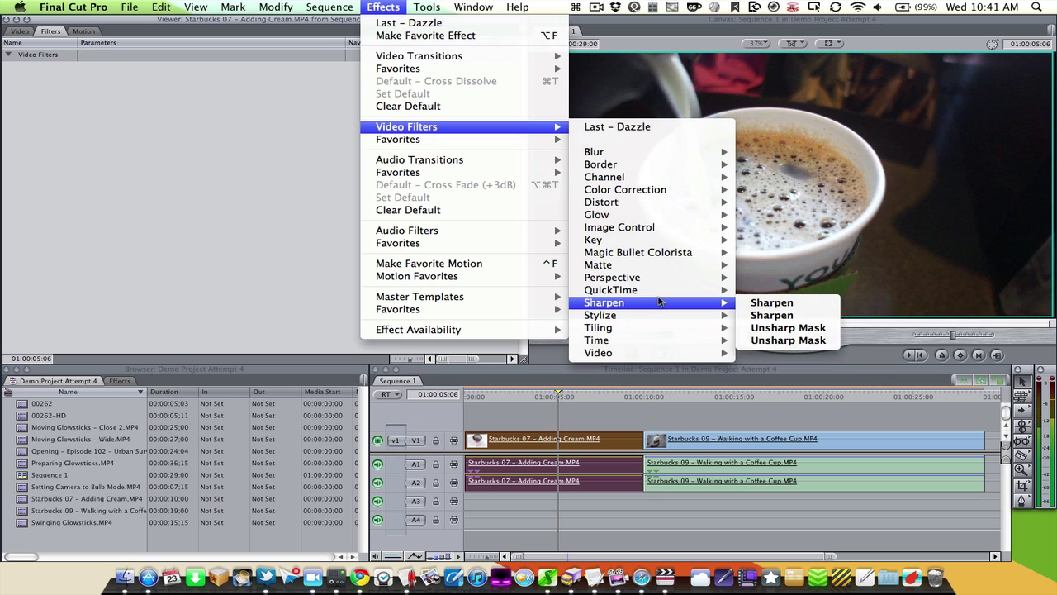
mouse_move(665, 269)
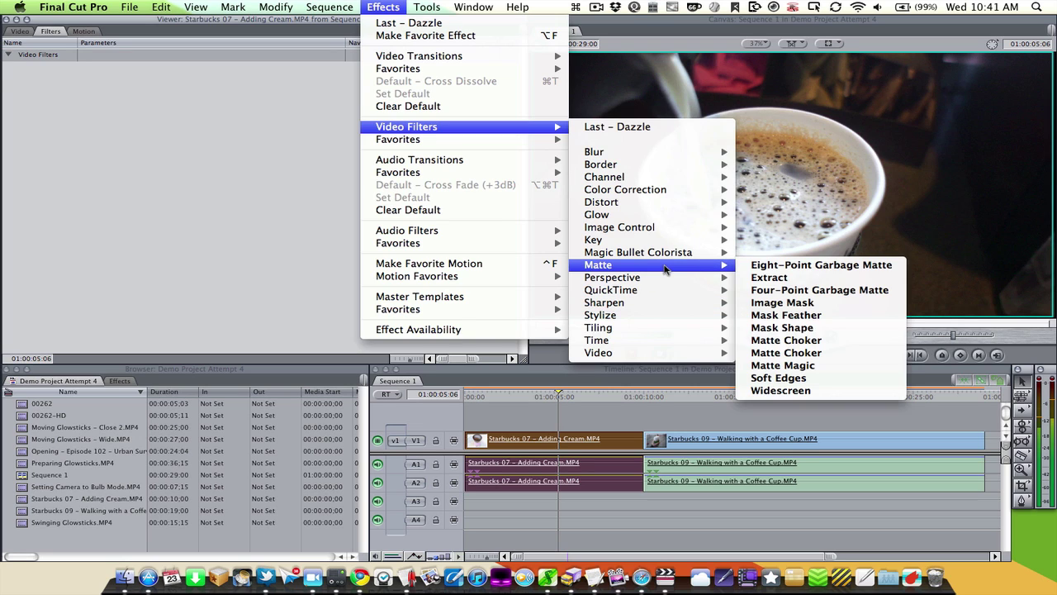
click(798, 266)
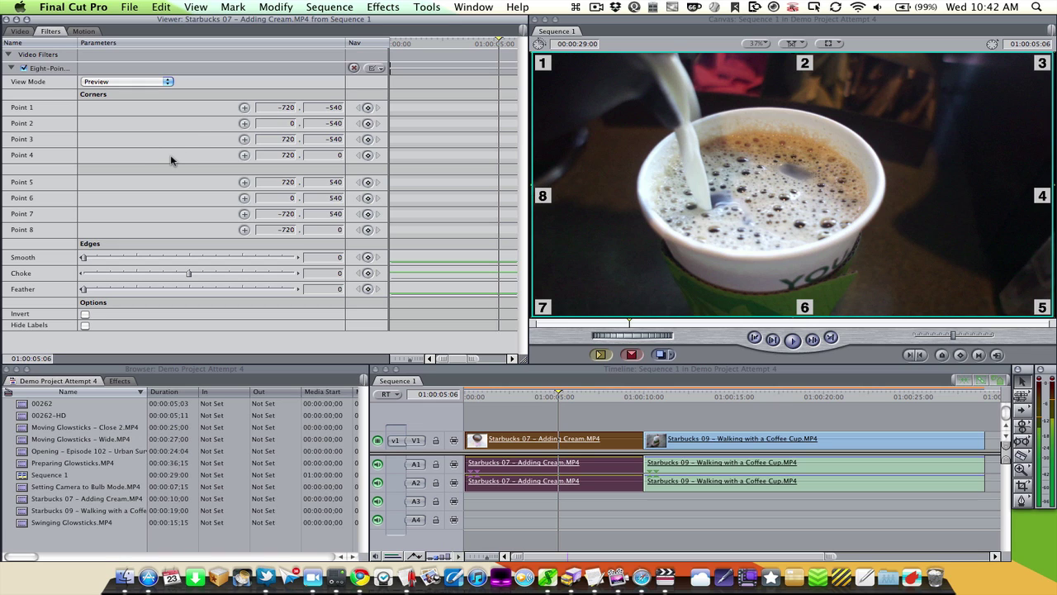
- Move only the Adding Cream video onto track V2, aligned with the start of the Walking with a Coffee Cup clip
click(538, 423)
click(541, 442)
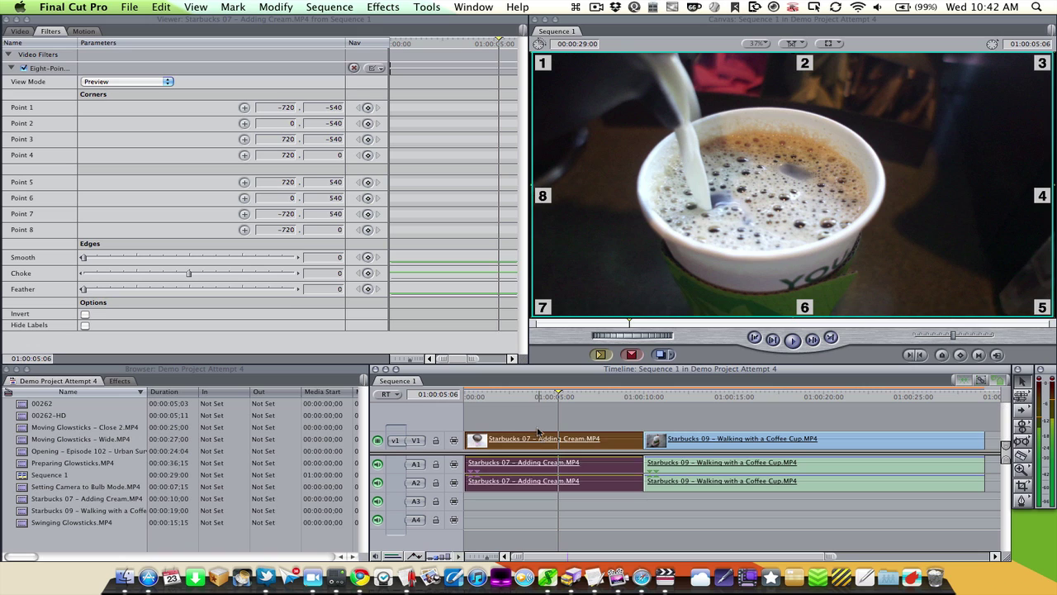
drag(539, 440, 677, 410)
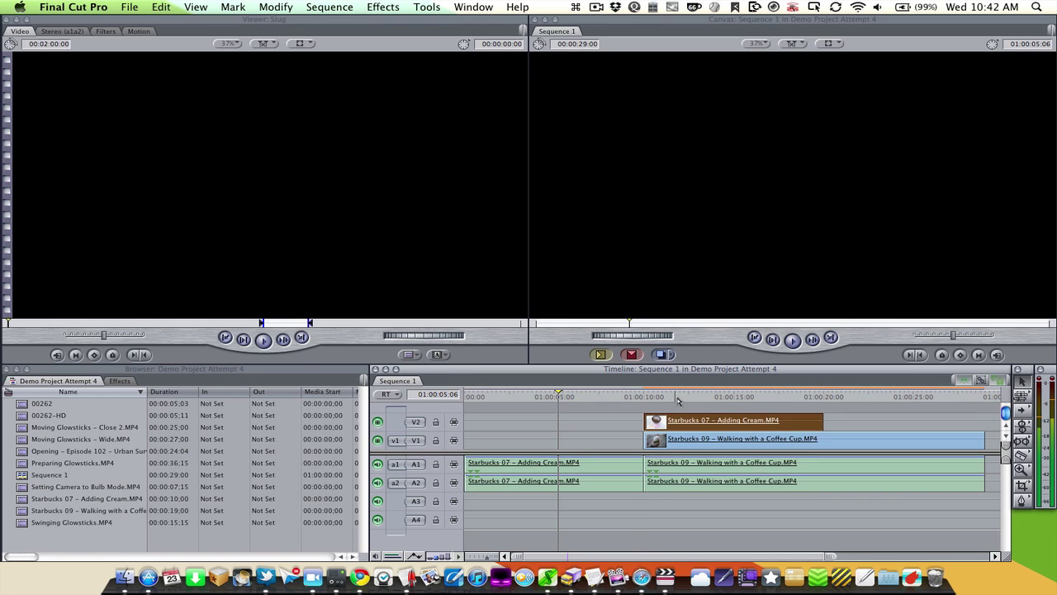
- In the Adding Cream clip's Eight-Point Garbage Matte, place Point 1 at about -574, -549 and Point 8 at about -585, 70
click(679, 400)
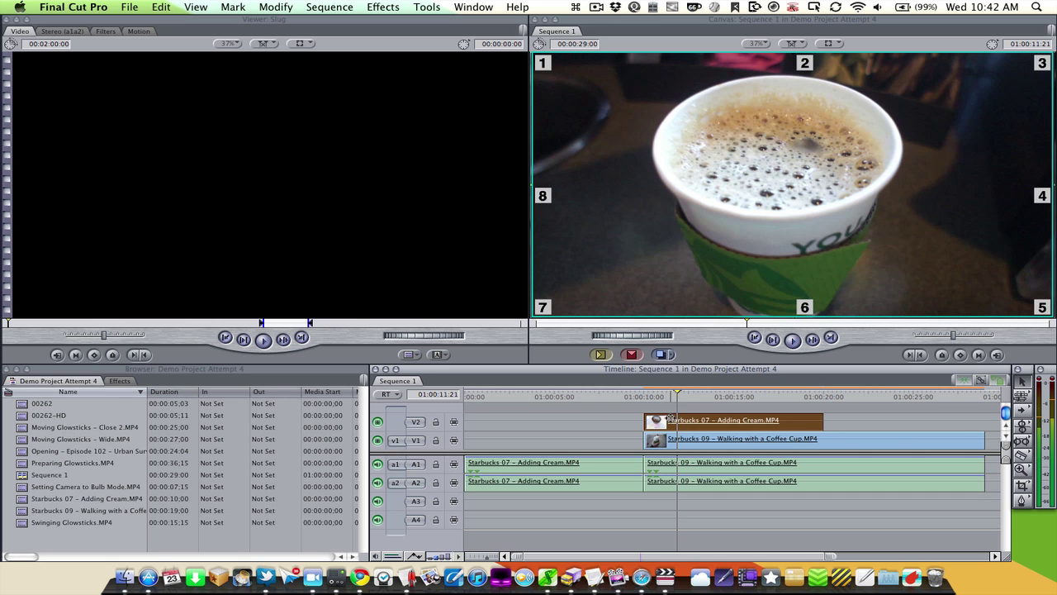
double_click(673, 423)
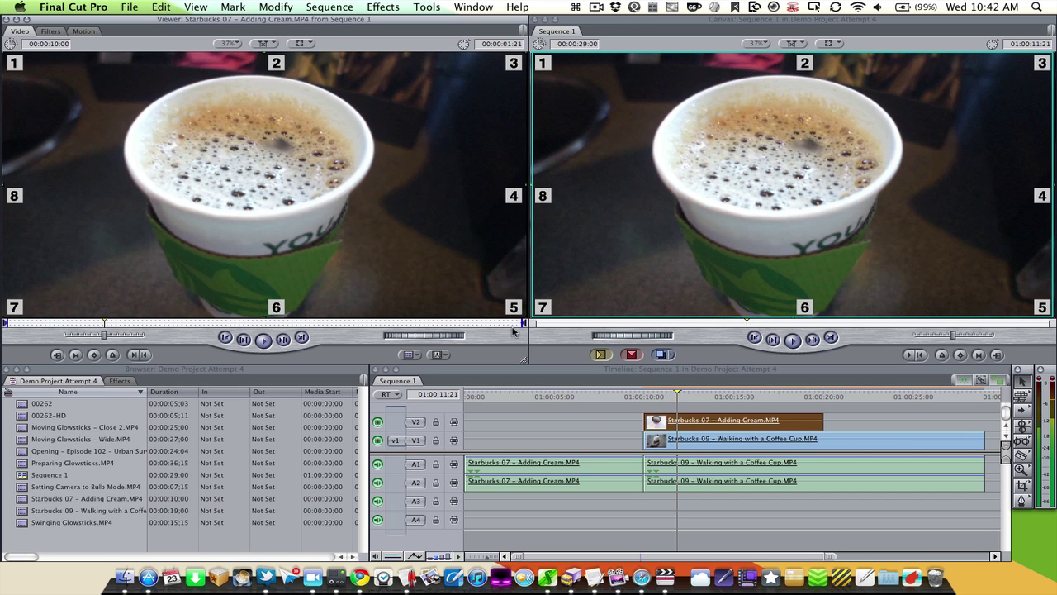
click(50, 31)
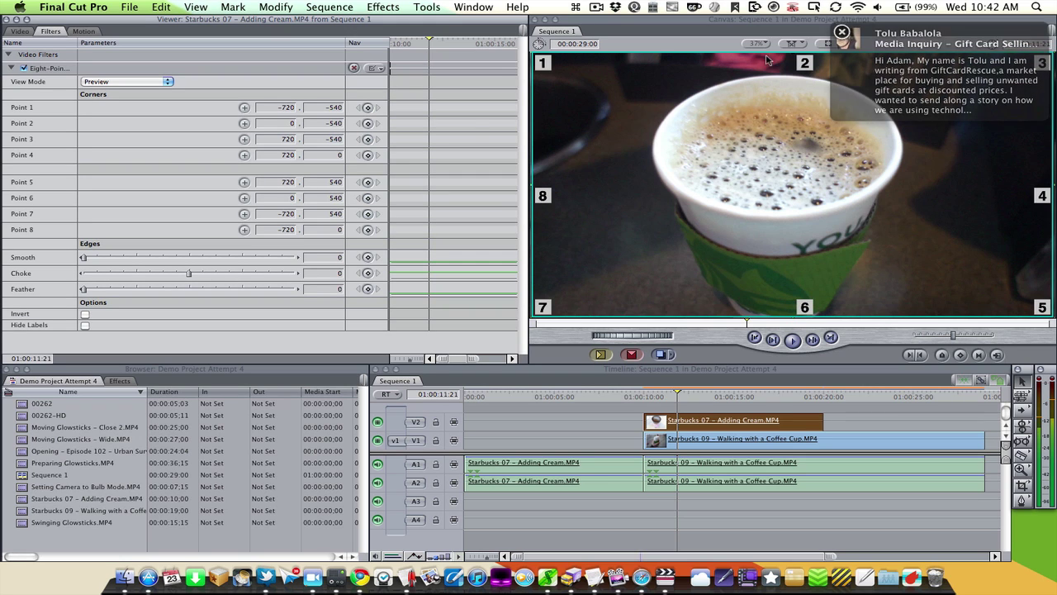
click(244, 124)
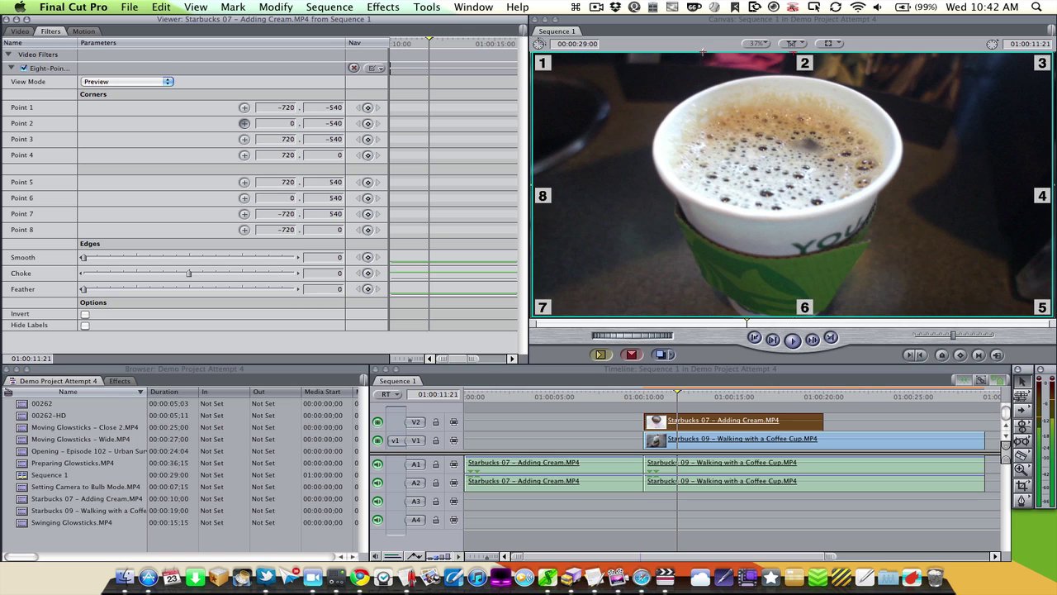
click(245, 108)
drag(630, 58, 582, 52)
click(244, 230)
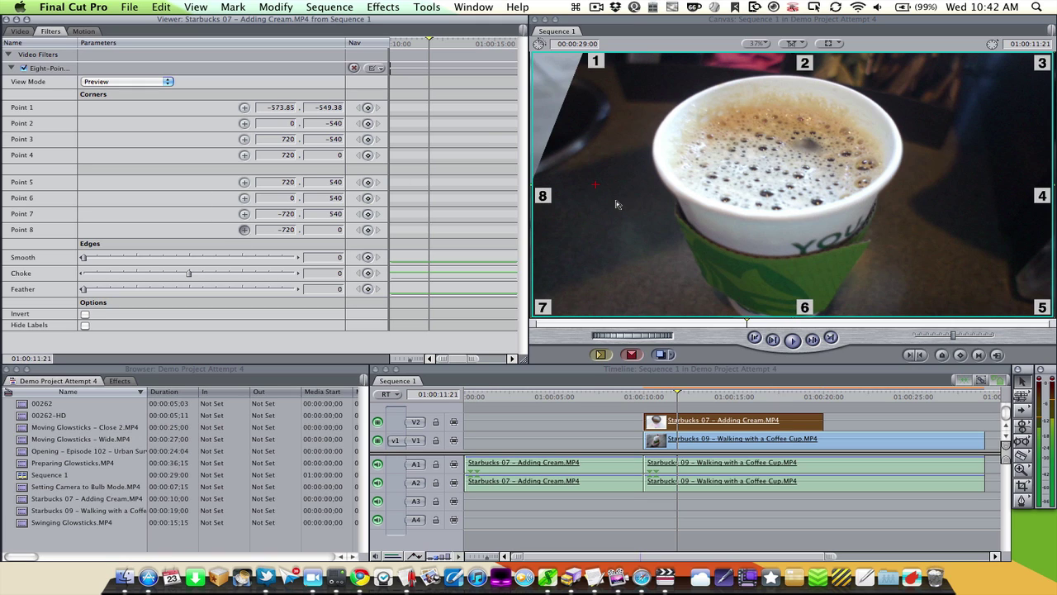
mouse_move(619, 205)
mouse_down()
mouse_move(644, 206)
mouse_move(616, 219)
mouse_up()
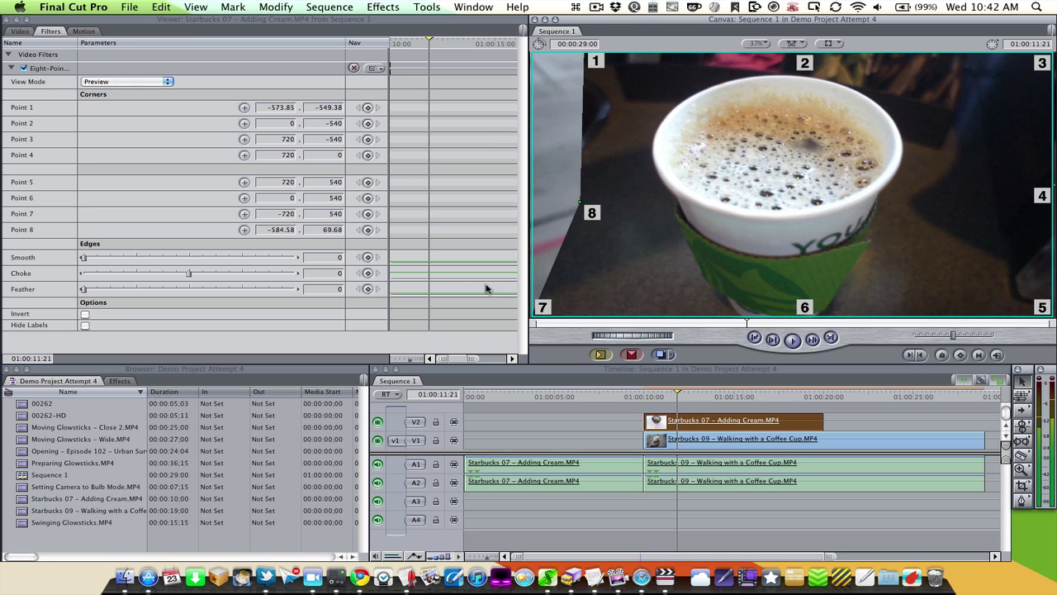
- Place Point 7 of the garbage matte just below the frame at about -585, 611, aligned horizontally with Point 8
click(245, 213)
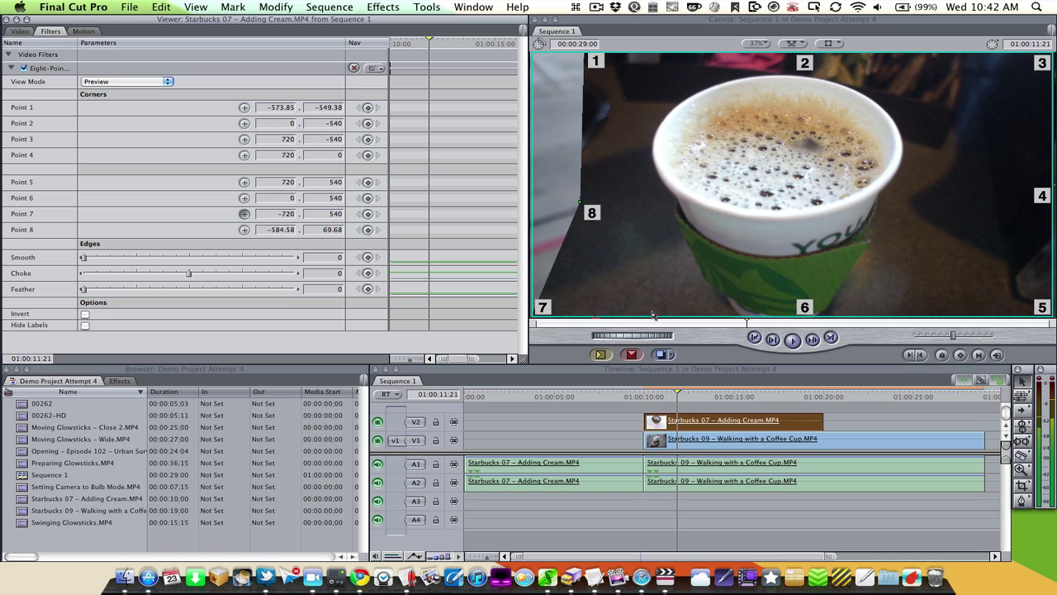
key(Down)
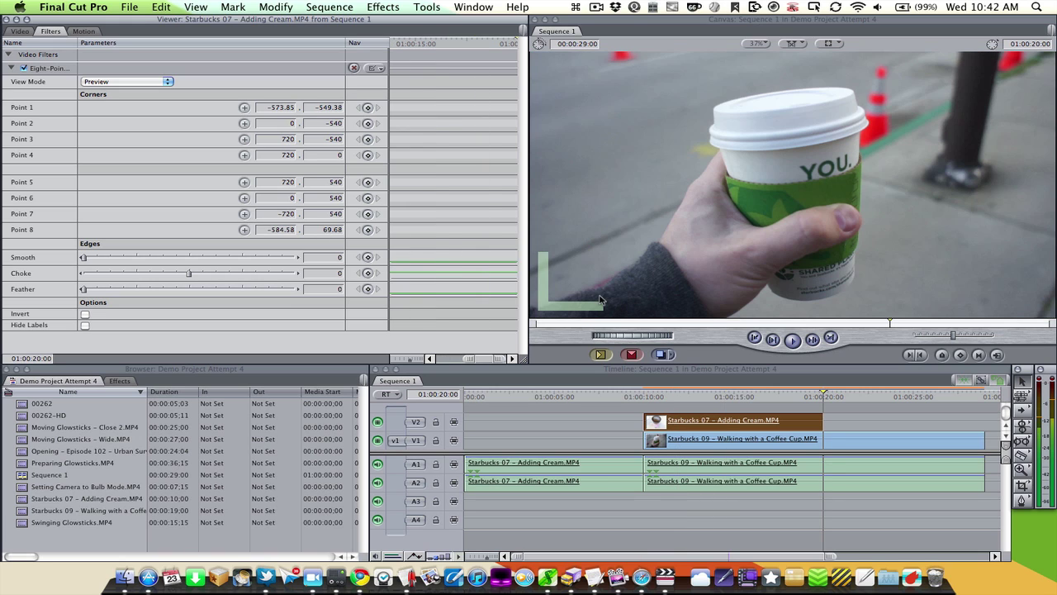
click(706, 397)
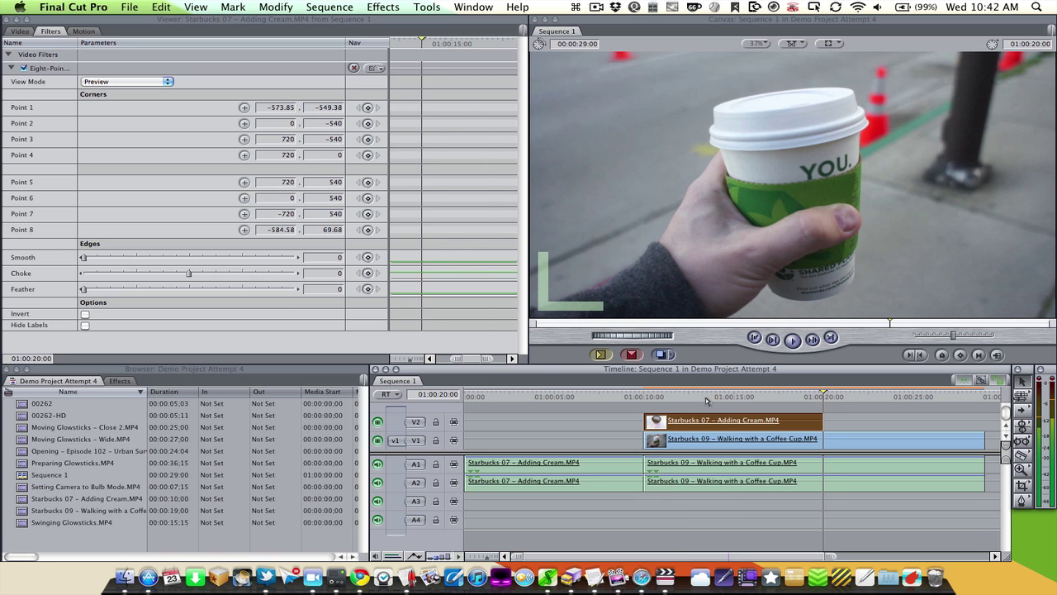
click(706, 397)
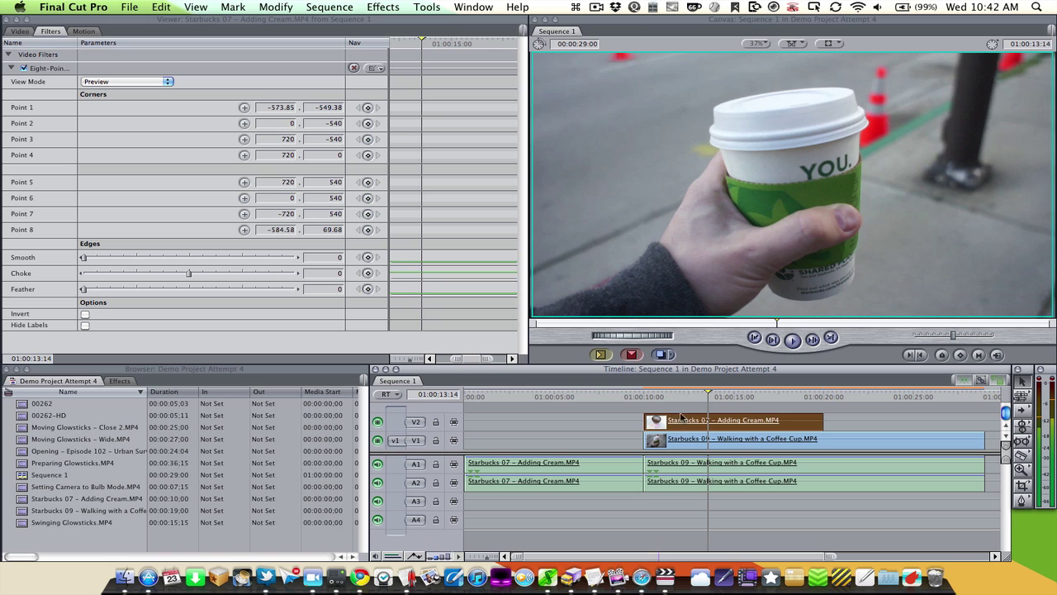
click(683, 421)
click(71, 206)
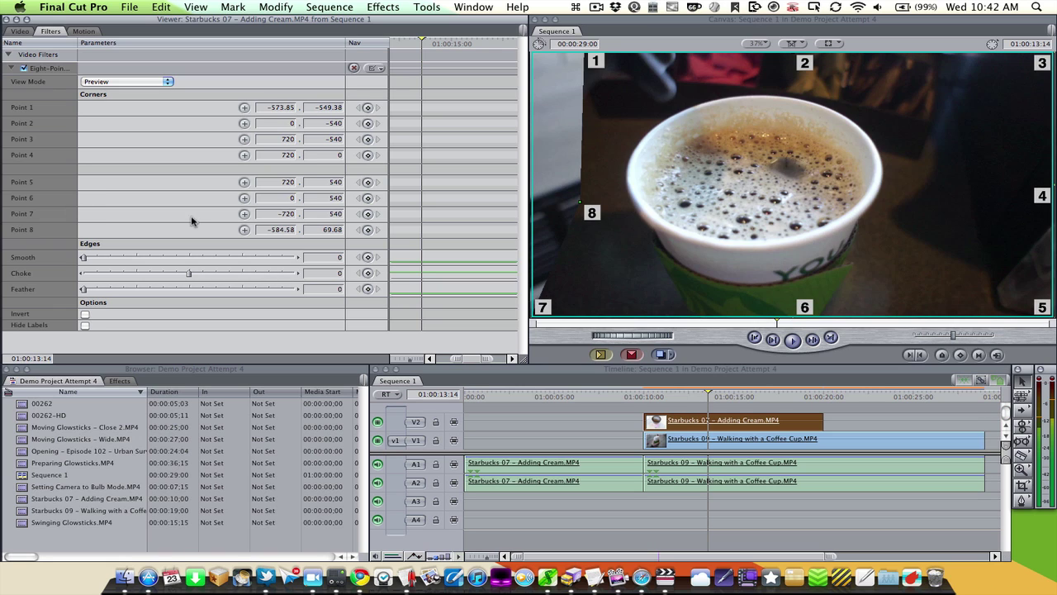
click(245, 214)
drag(615, 302, 633, 340)
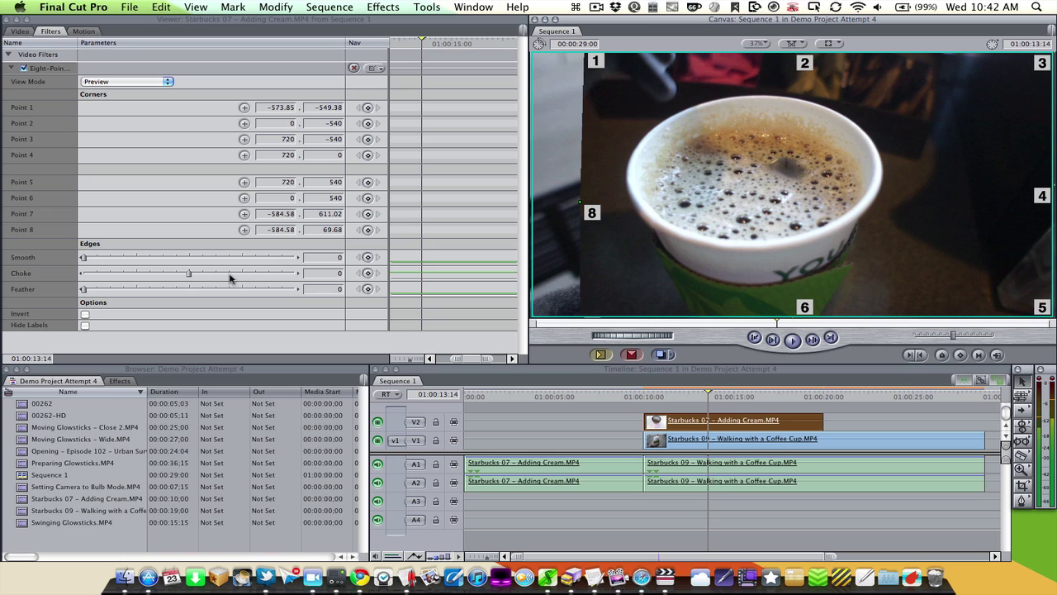
click(59, 210)
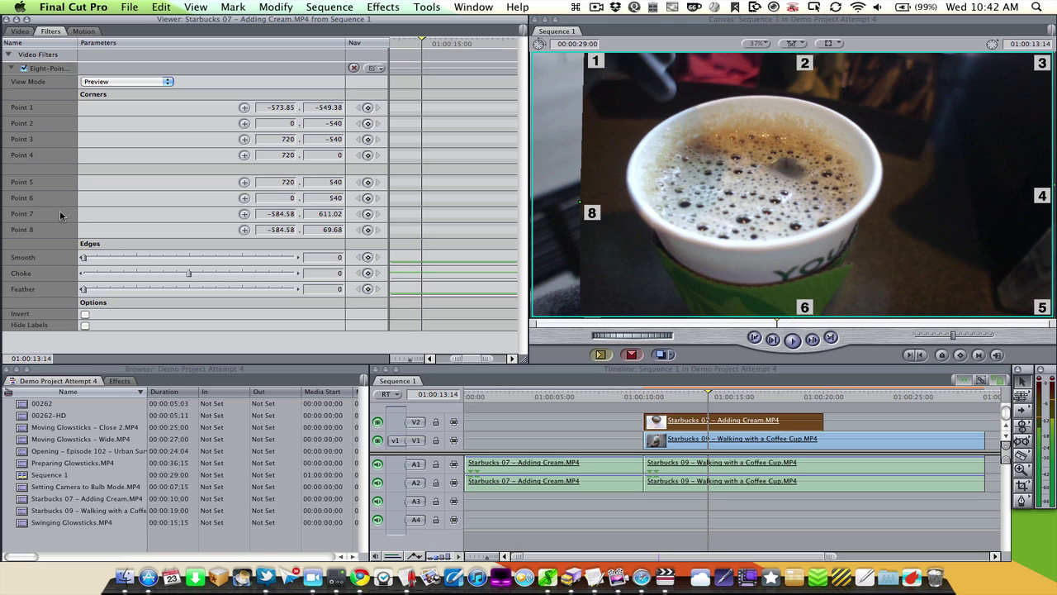
- Pull in the matte's other side by placing Point 3 at about 338, -544 and Point 4 at about 392, 244
click(245, 156)
click(245, 139)
click(947, 54)
drag(928, 53, 885, 52)
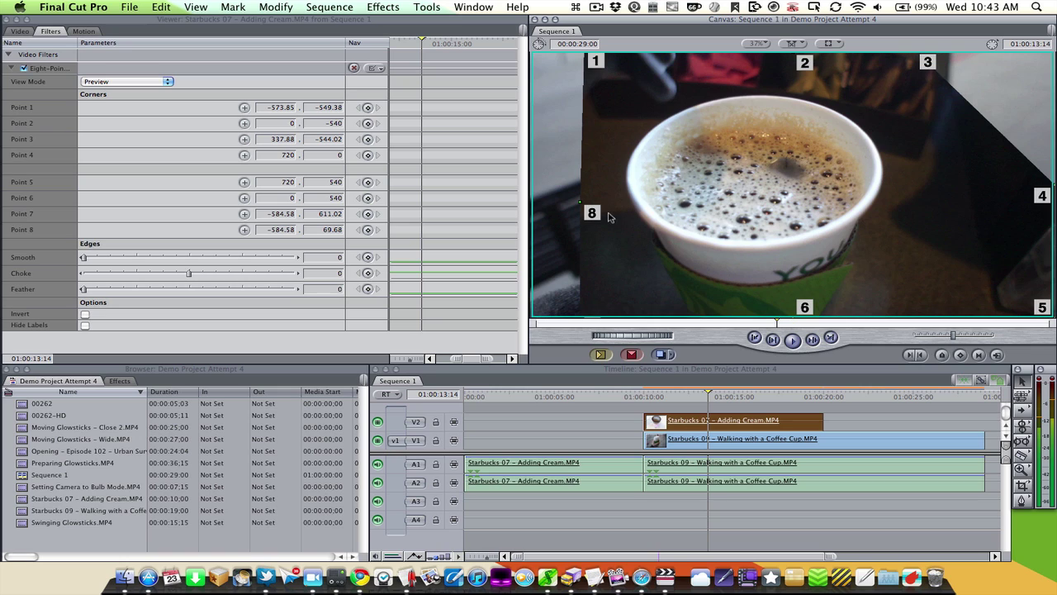
click(86, 325)
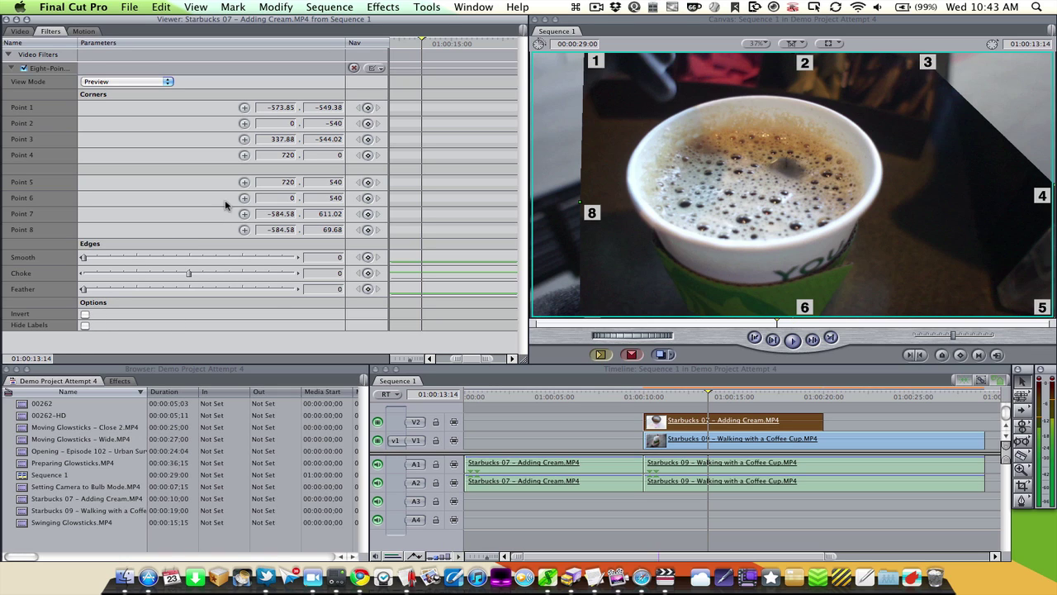
click(245, 156)
click(934, 244)
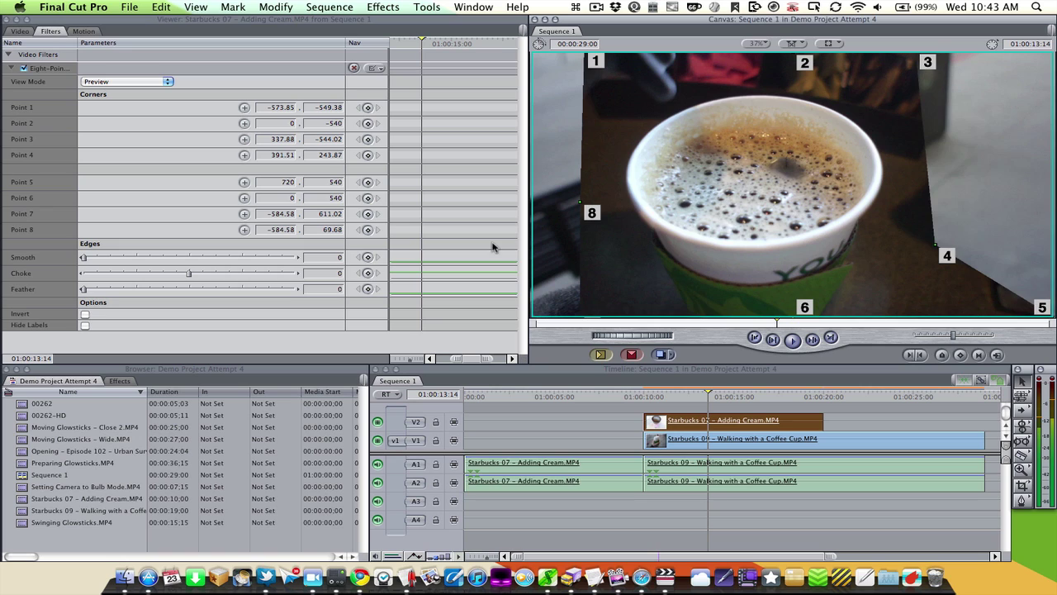
- Place Point 5 of the garbage matte near the frame's lower edge at about 346, 515
click(244, 182)
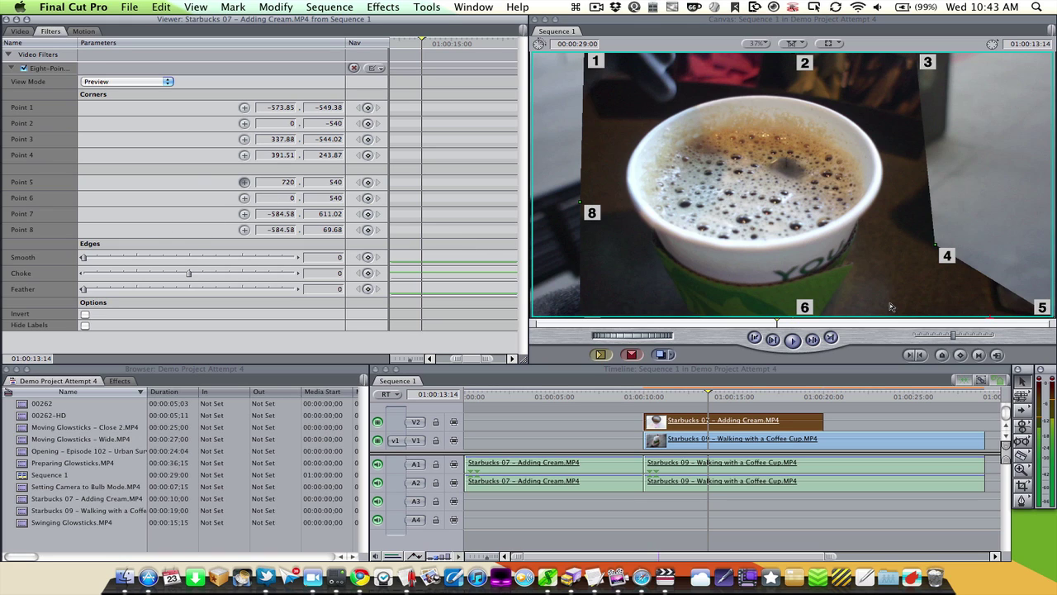
key(Down)
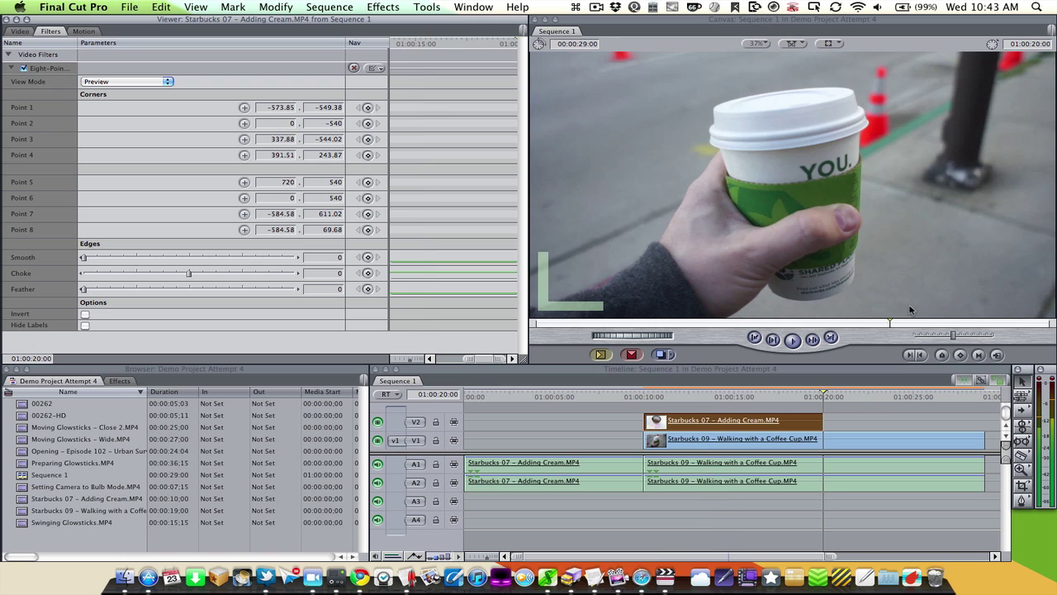
click(716, 398)
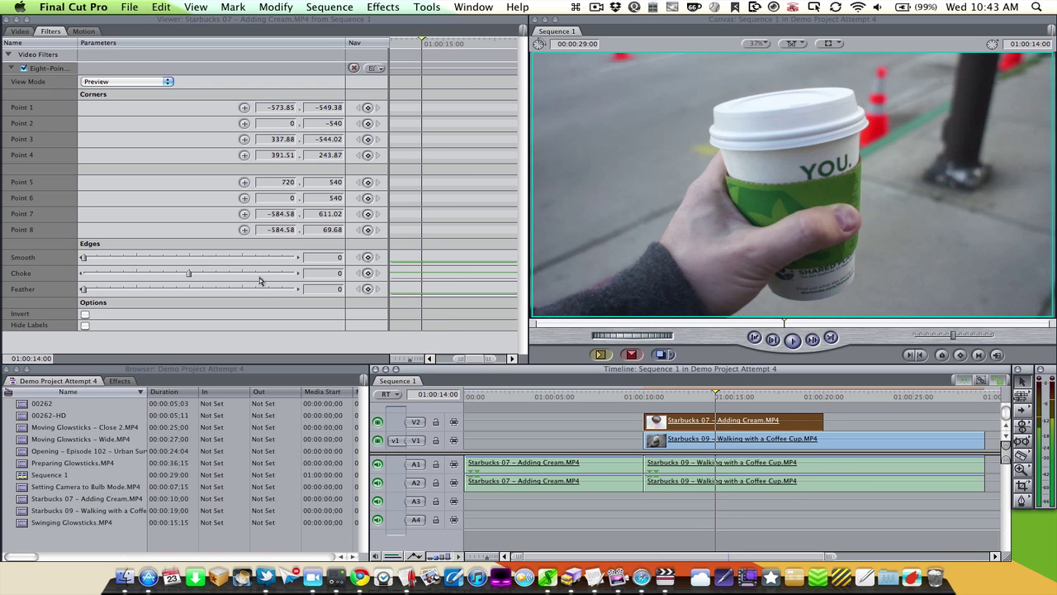
click(244, 182)
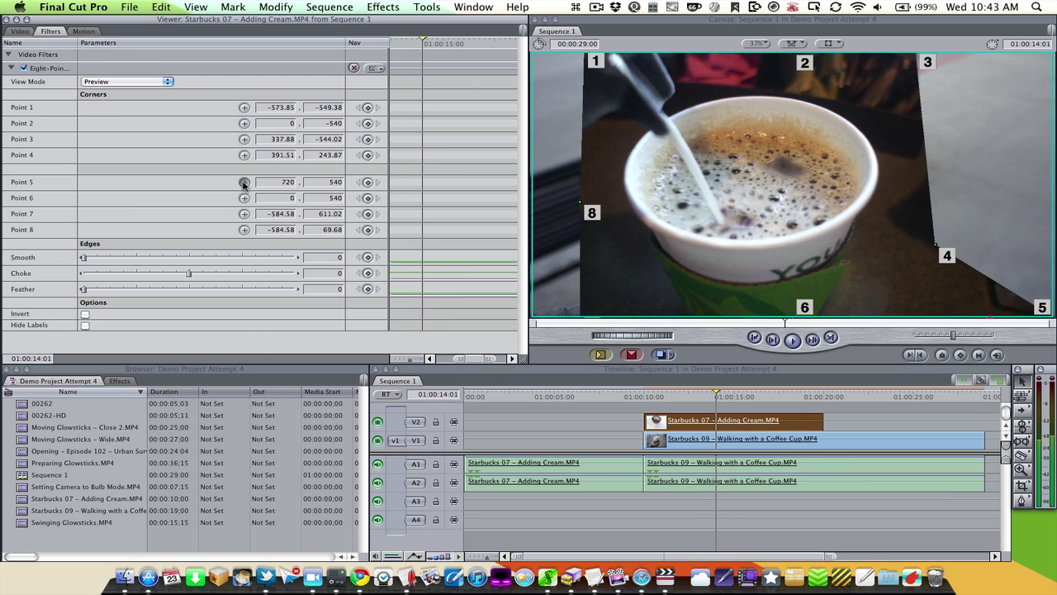
mouse_move(896, 305)
mouse_down()
mouse_move(900, 313)
mouse_move(883, 314)
mouse_up()
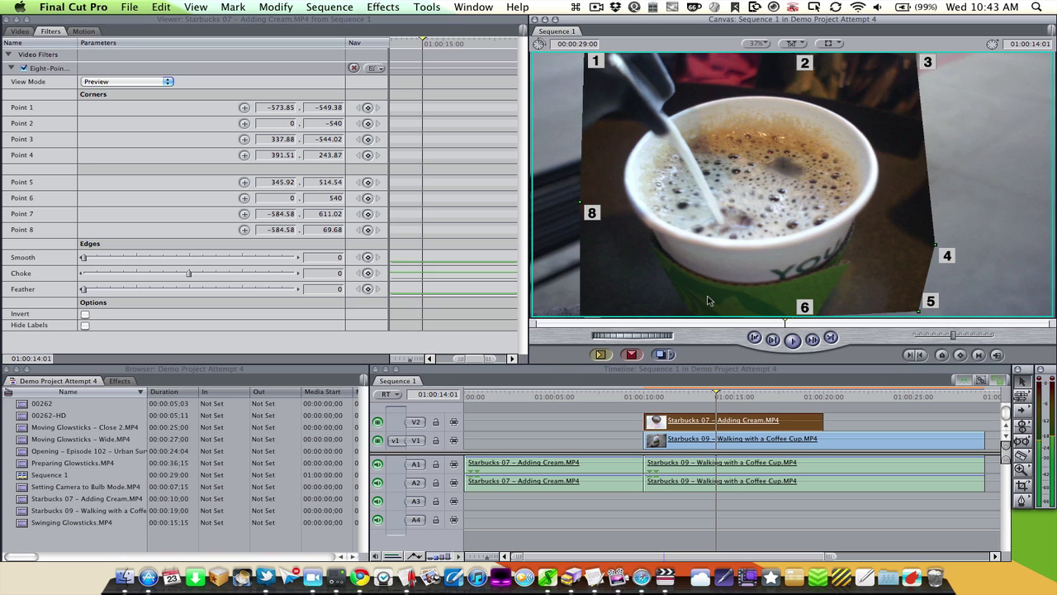
- Soften the matte's edges by setting both Smooth and Feather to 21
click(136, 257)
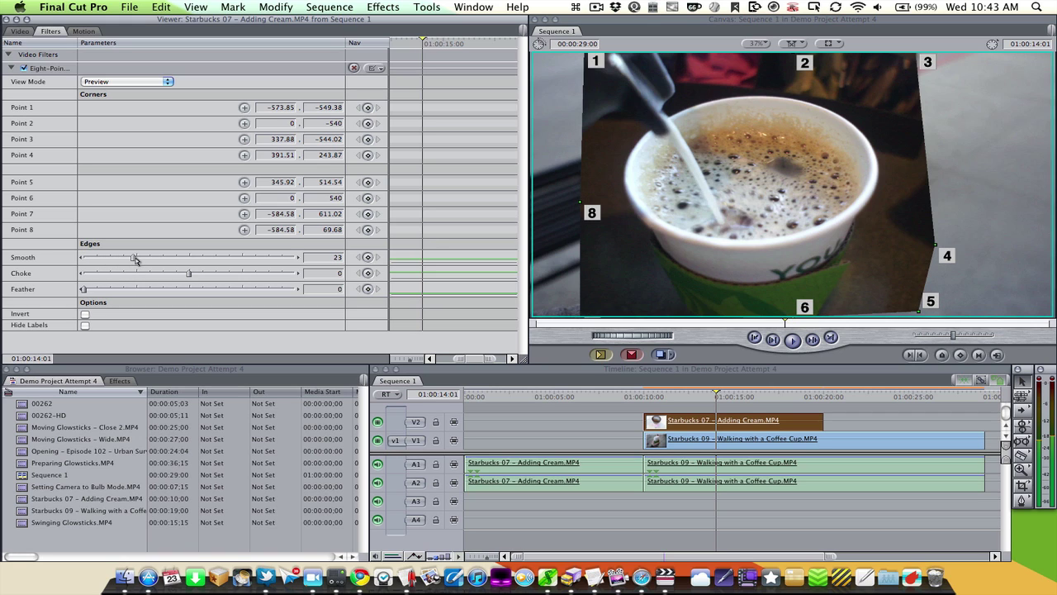
drag(136, 258, 127, 258)
click(129, 290)
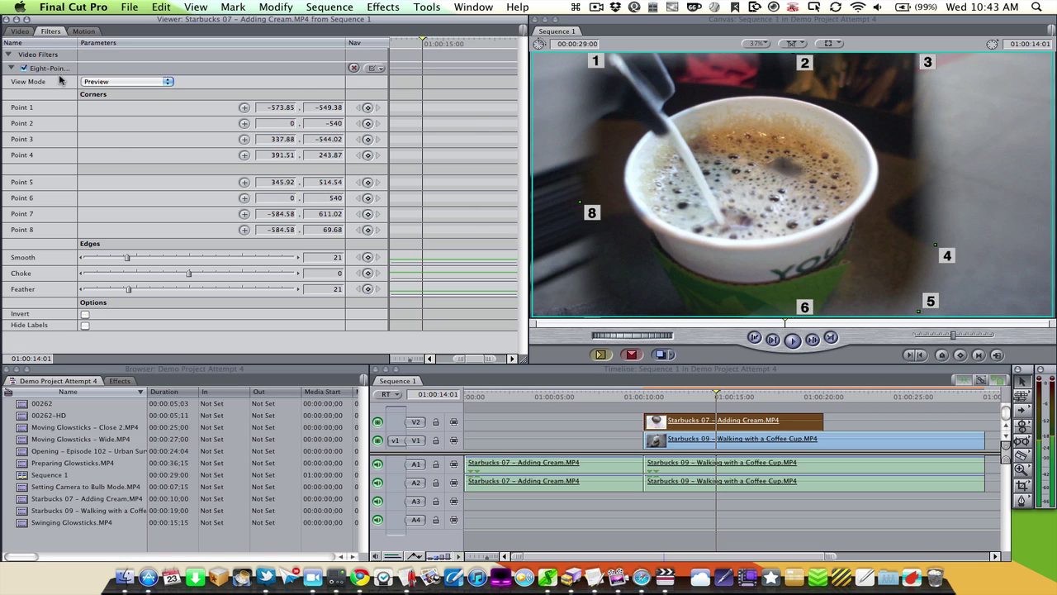
- Reposition the masked Adding Cream clip beside the hand-held cup, with its motion Center at about 928, -40
click(83, 32)
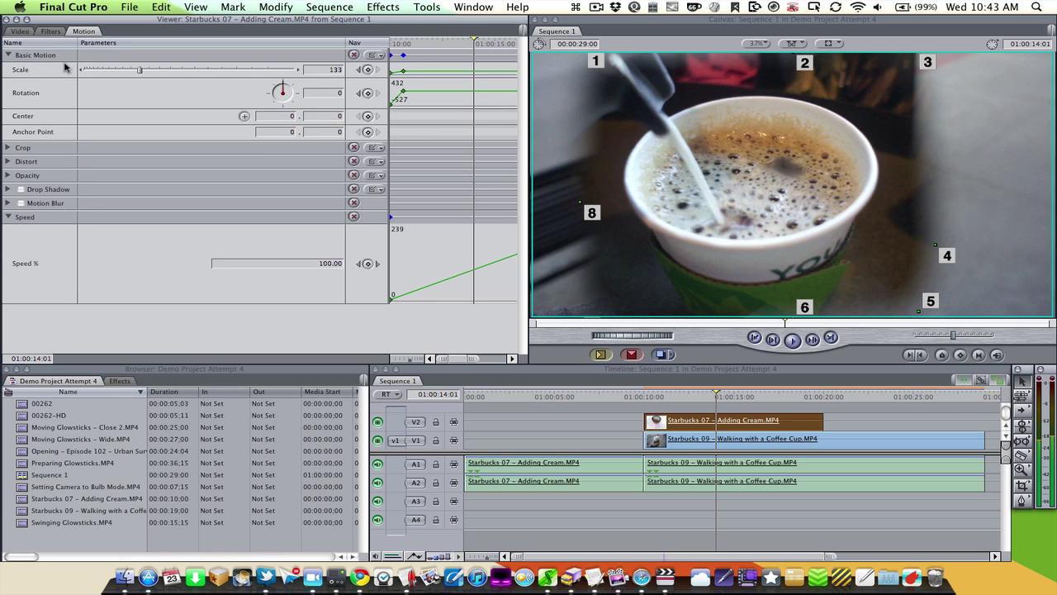
click(244, 116)
click(908, 176)
click(1014, 204)
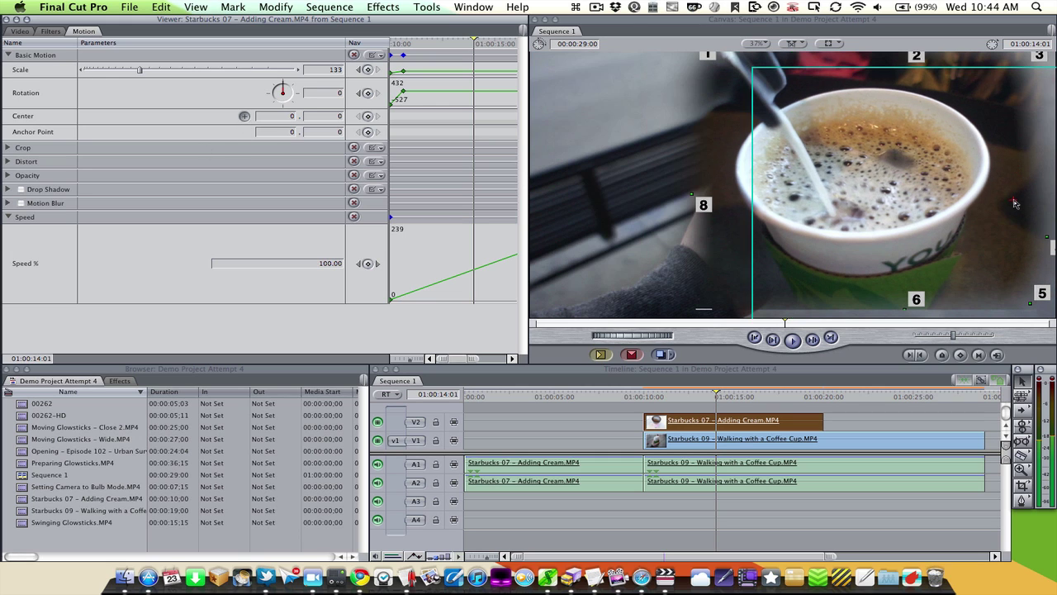
click(1049, 179)
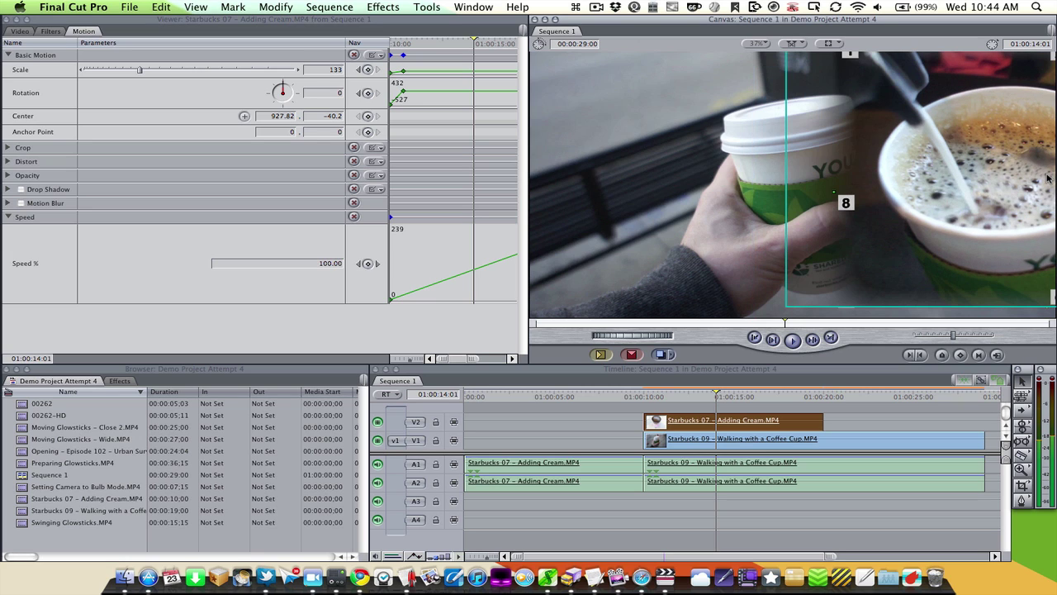
- Undo the clip's repositioning, the matte's edge softening and the moves of Points 3, 4, 5 and 7
click(699, 404)
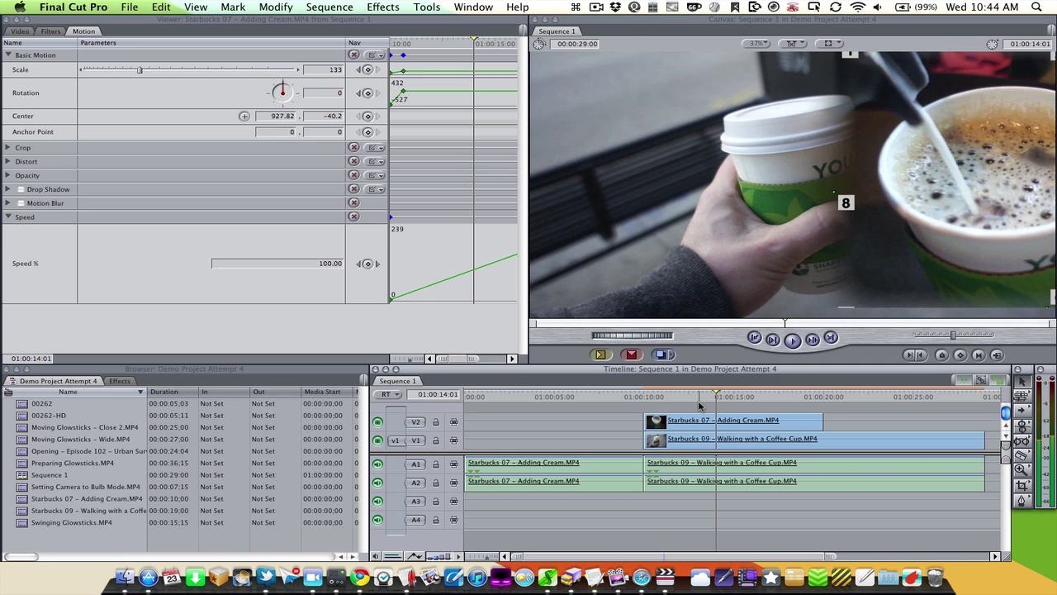
key(super+z)
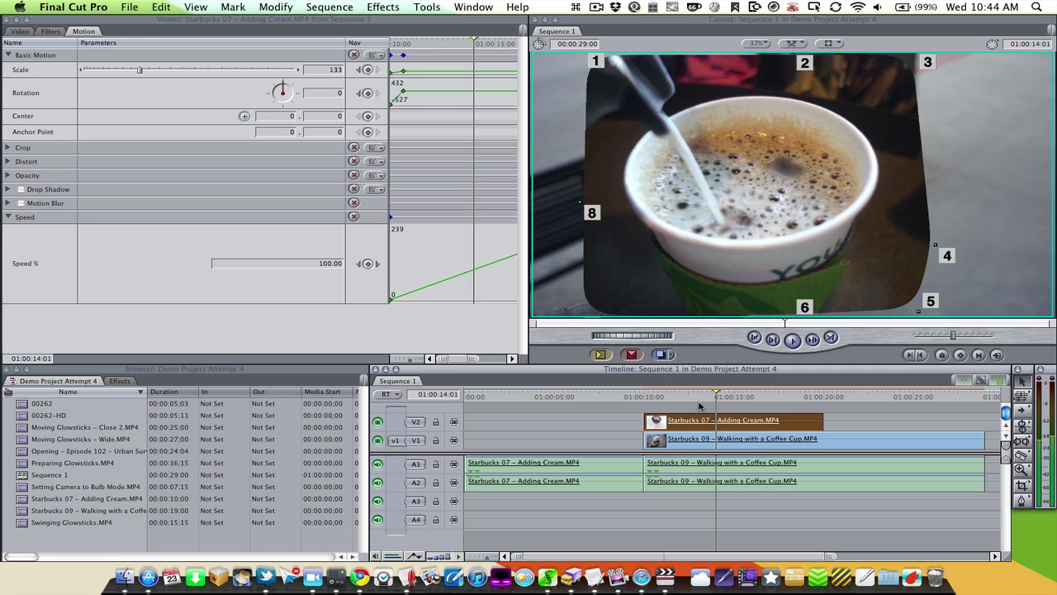
key(super+z)
key(super+z)
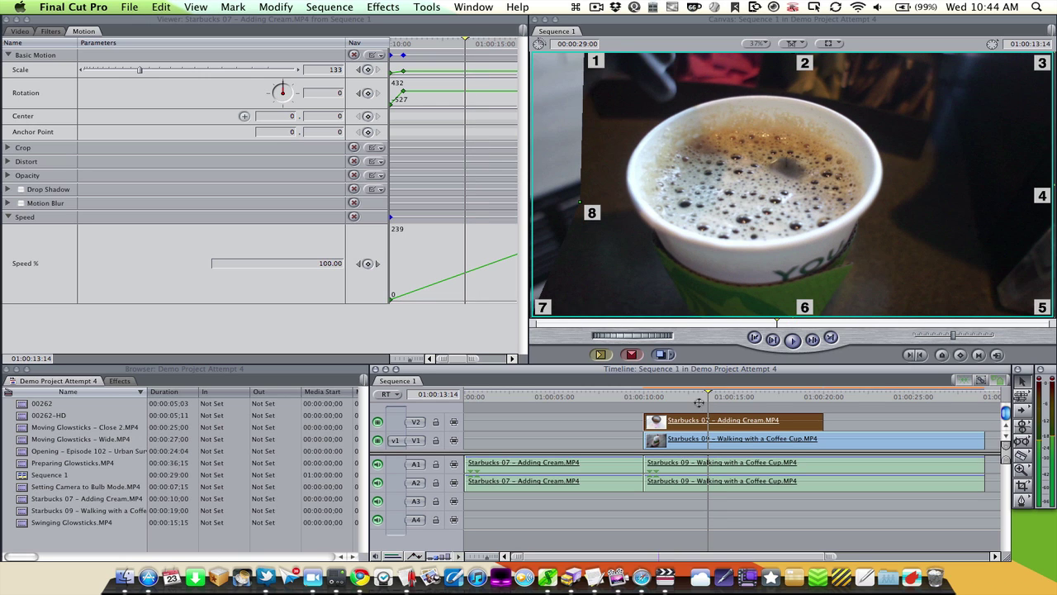
- Move the Adding Cream clip back to the start of track V1 and remove its Eight-Point Garbage Matte filter
drag(689, 420, 475, 438)
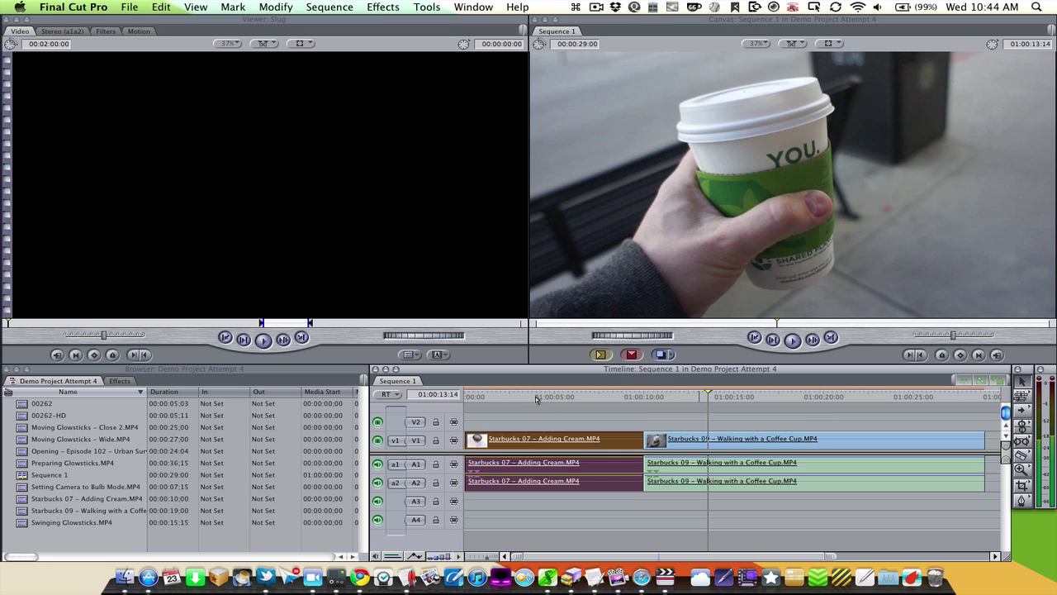
click(536, 397)
click(104, 32)
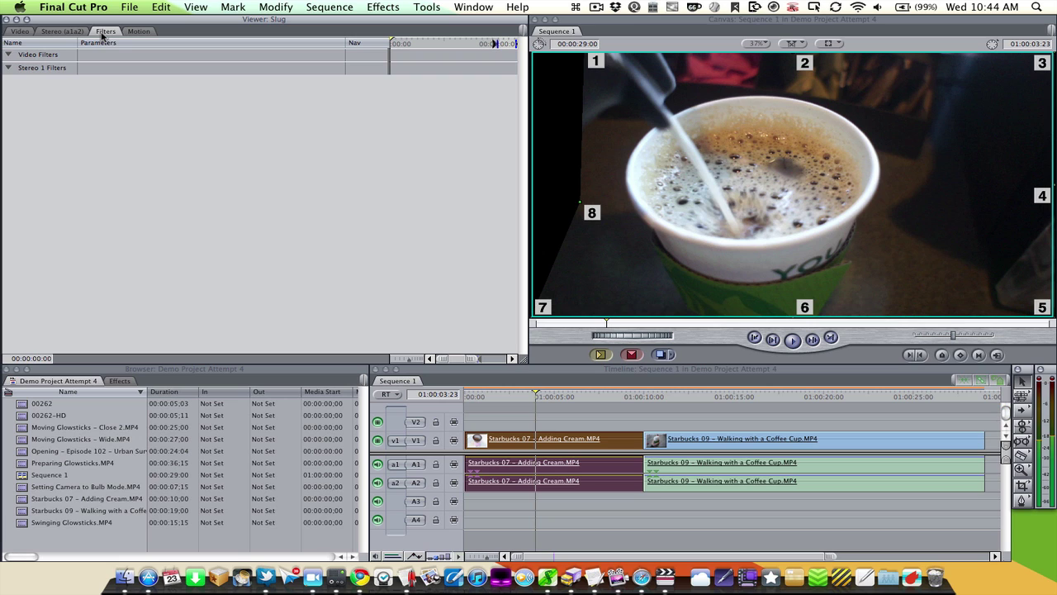
double_click(508, 442)
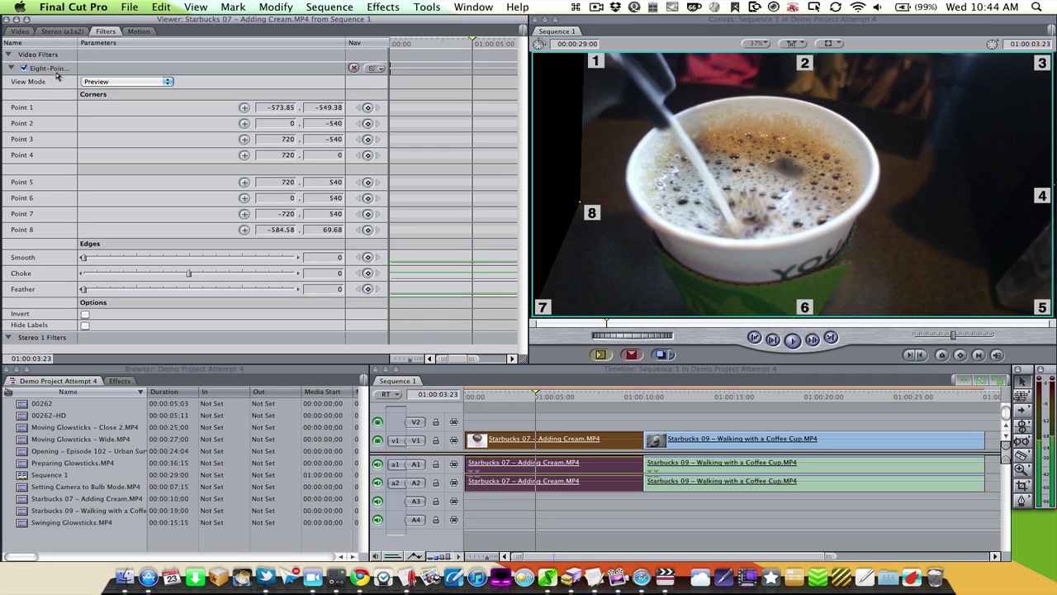
key(Left)
key(Left)
click(44, 72)
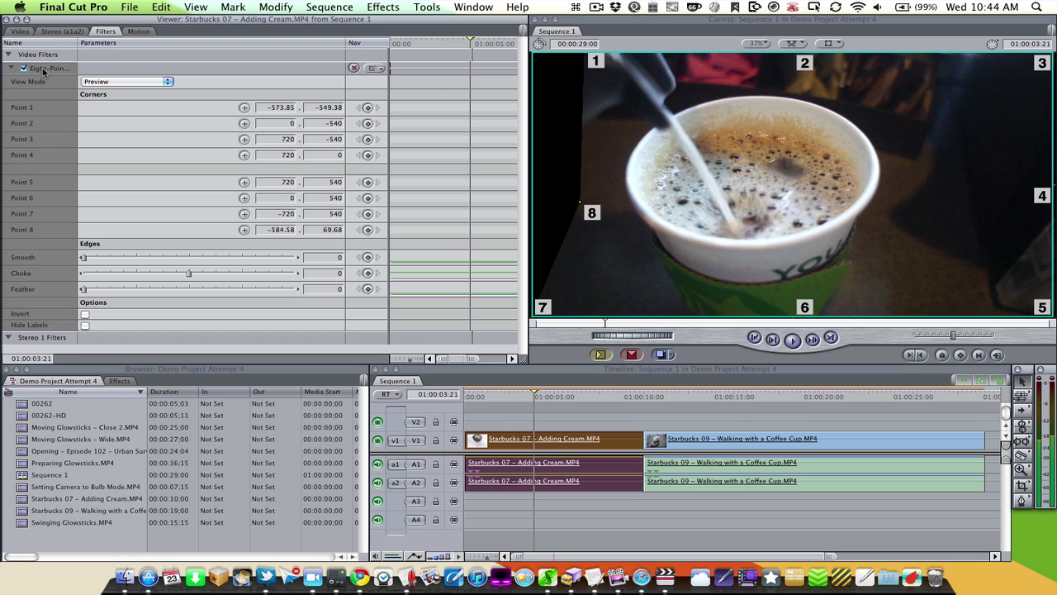
key(Delete)
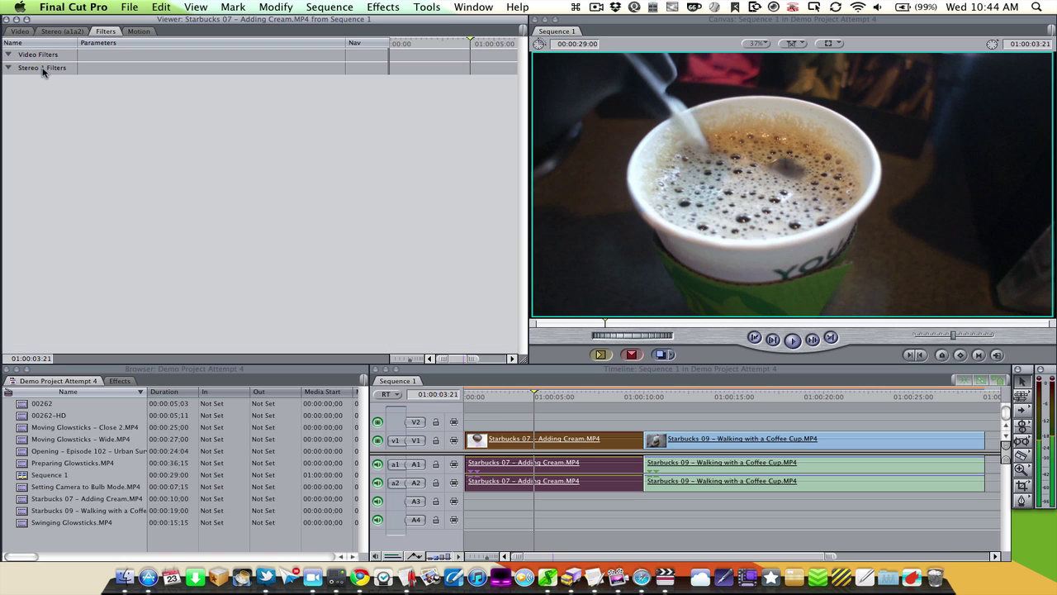
- Browse the video filter categories and apply the Gaussian Blur filter to the Adding Cream clip
click(384, 8)
mouse_move(492, 125)
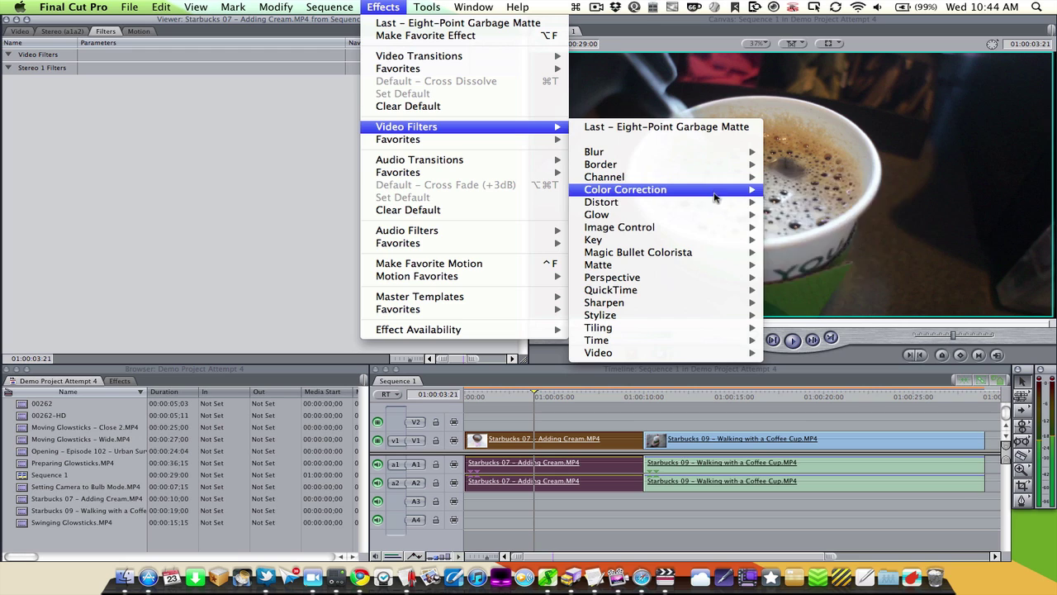
mouse_move(701, 221)
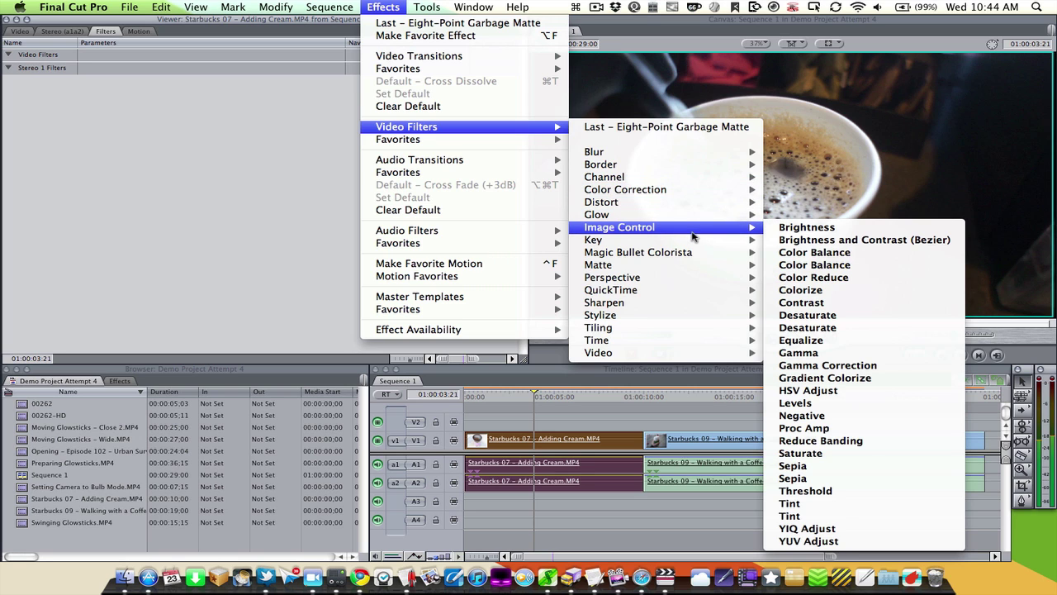
mouse_move(659, 353)
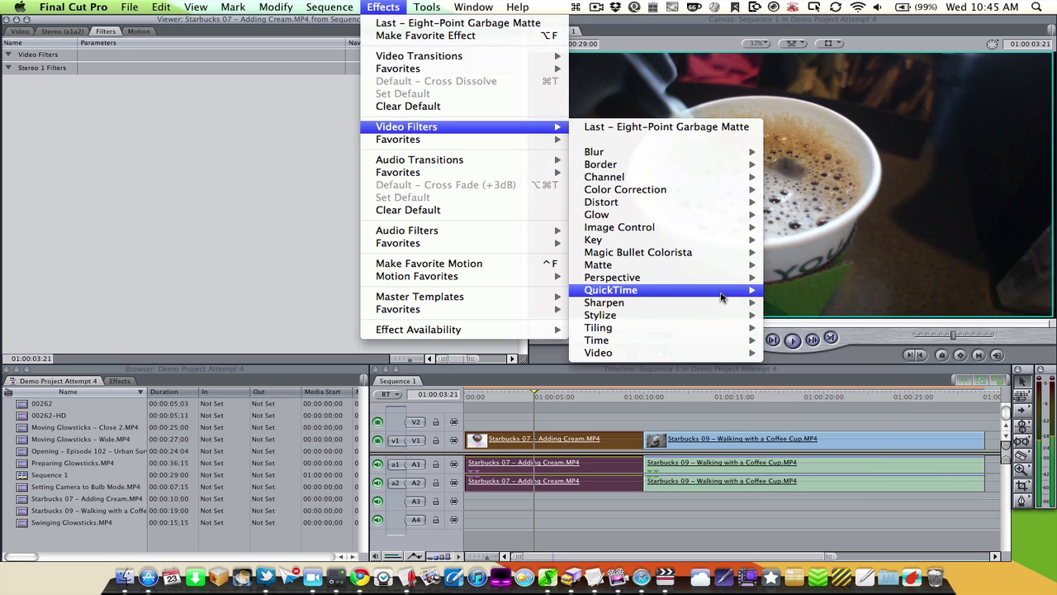
mouse_move(721, 305)
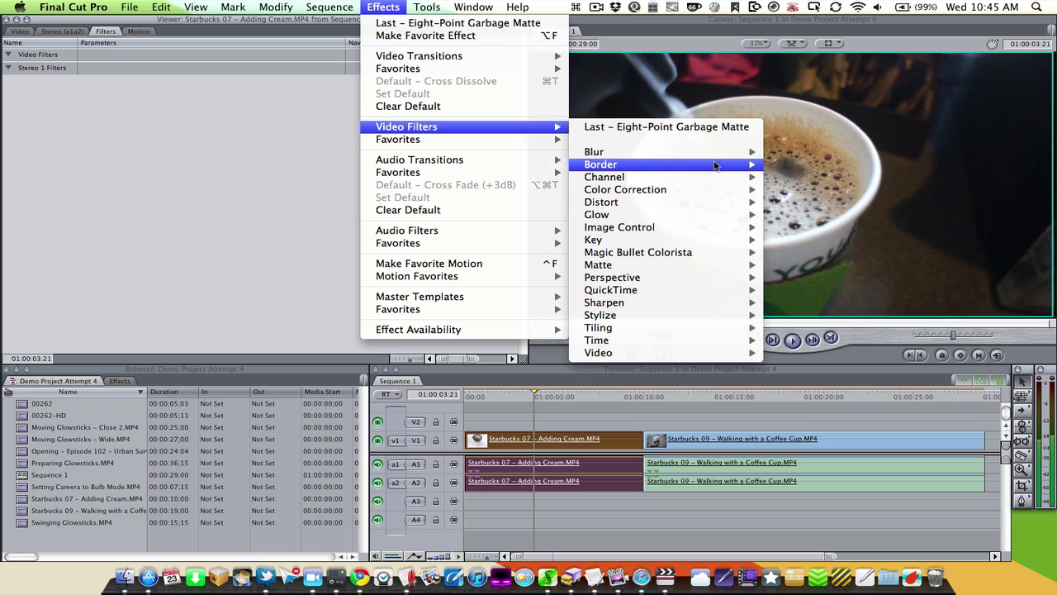
mouse_move(715, 153)
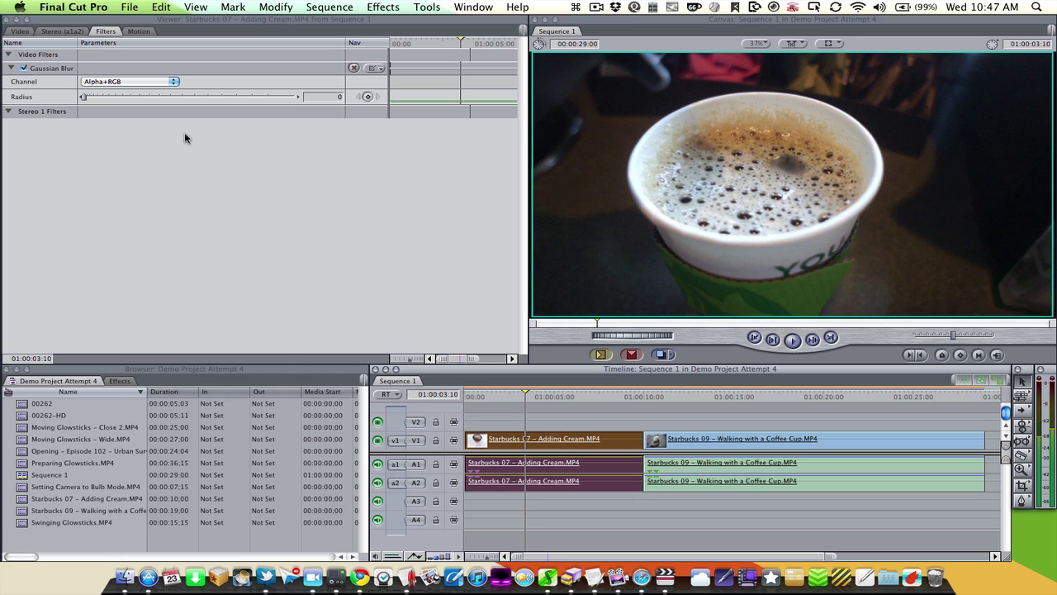
- Keyframe the Gaussian Blur Radius from 0 at 01:00:03:10 to 100 at 01:00:03:22
click(368, 98)
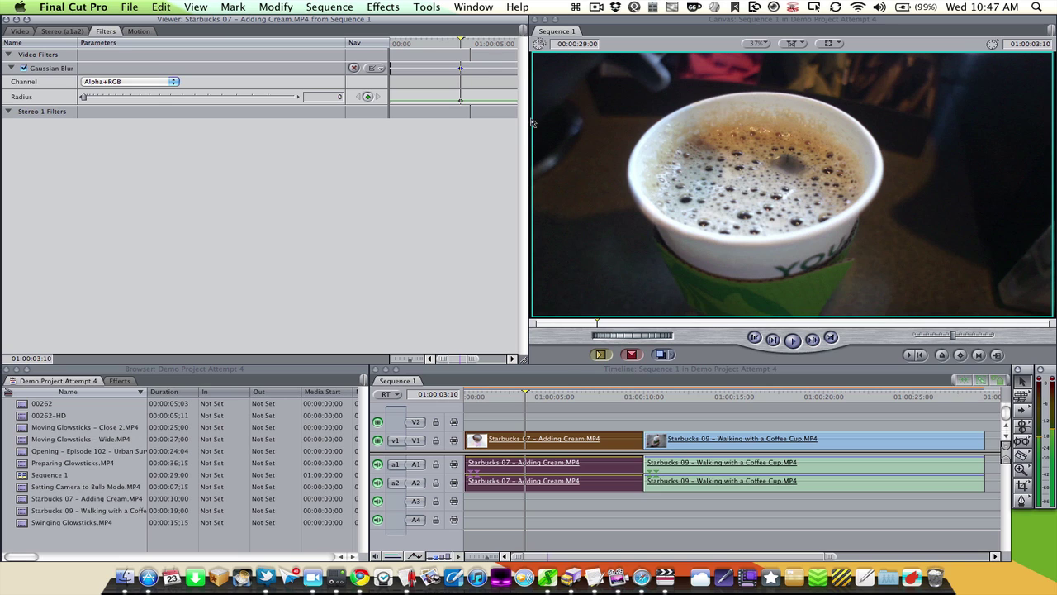
click(534, 400)
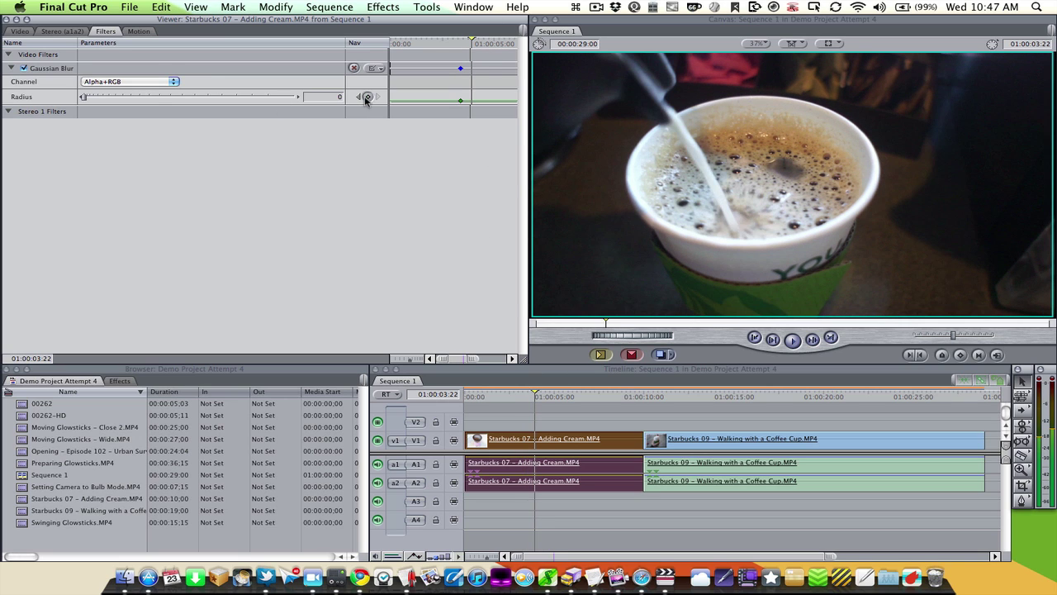
click(368, 96)
click(210, 97)
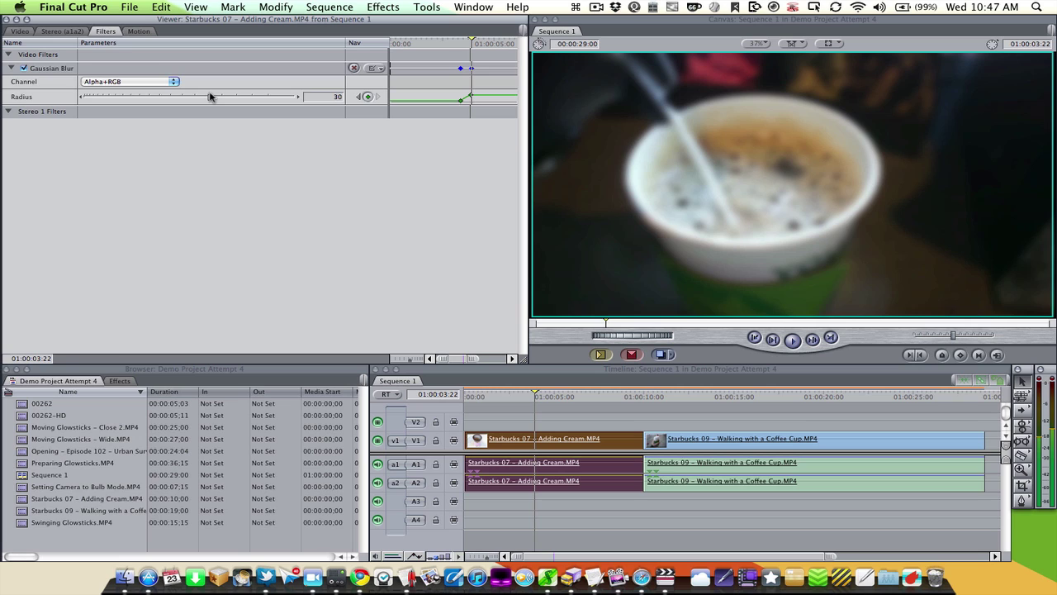
drag(211, 97, 330, 95)
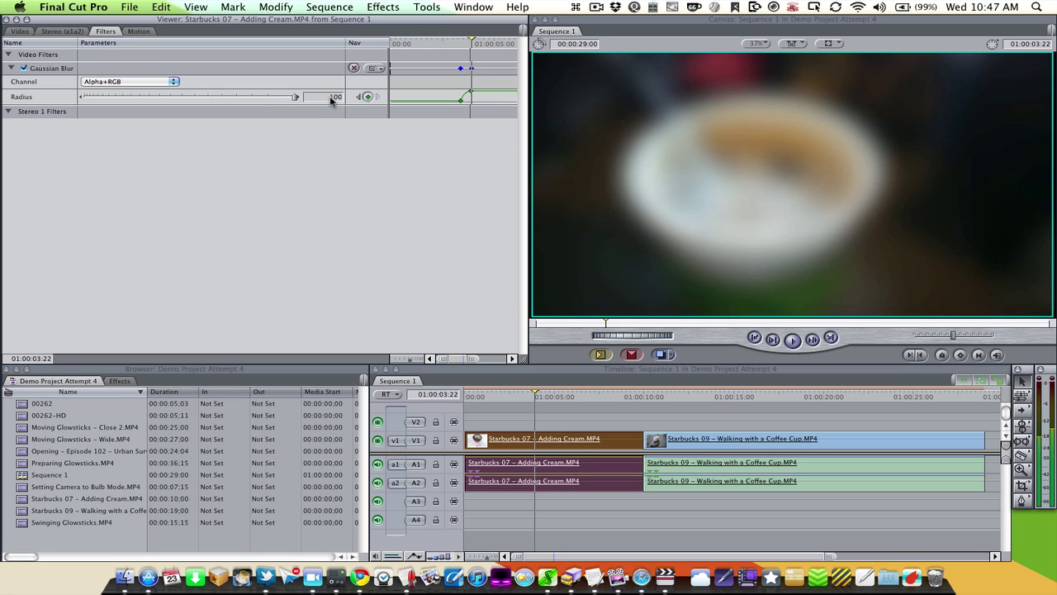
- Review the animated blur frame by frame from the first keyframe at 01:00:03:10 to 01:00:03:17
click(461, 43)
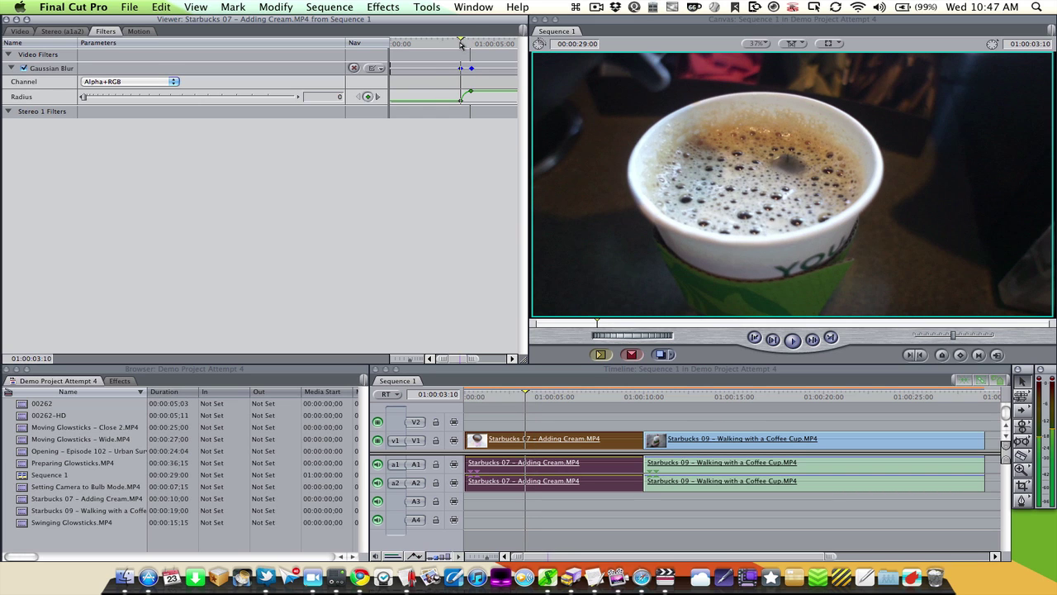
key(Right)
key(Right)
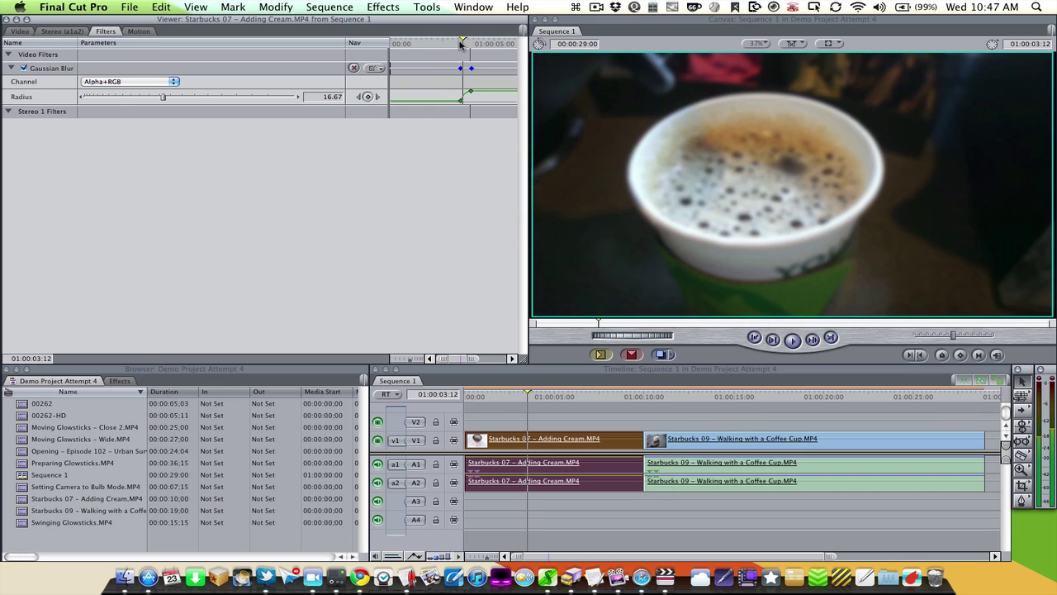
key(Right)
key(Right)
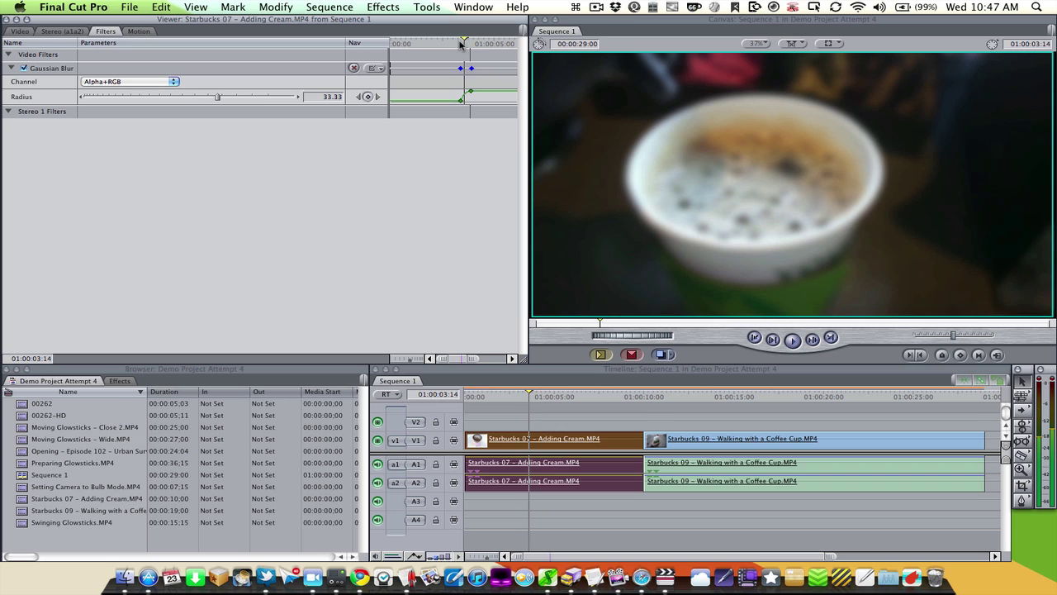
key(Right)
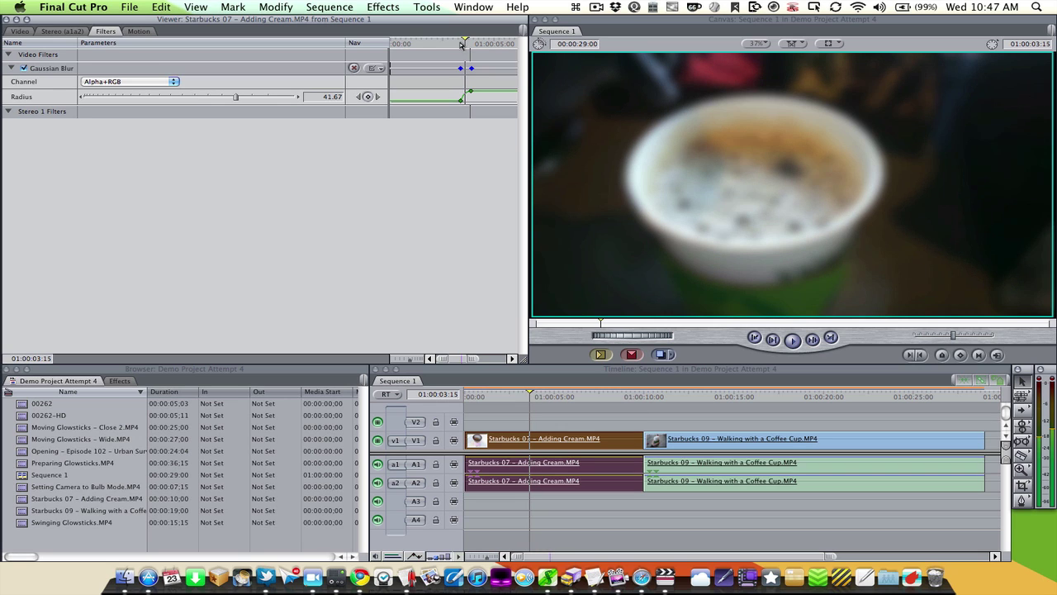
key(Right)
key(Right)
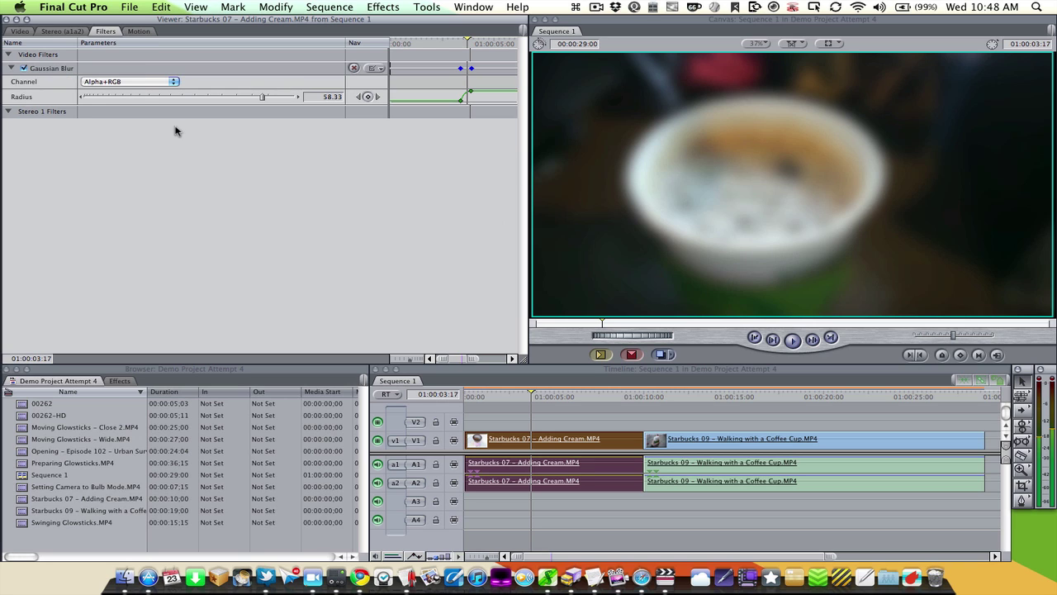
- Remove the Gaussian Blur filter from the Adding Cream clip
click(54, 67)
key(Delete)
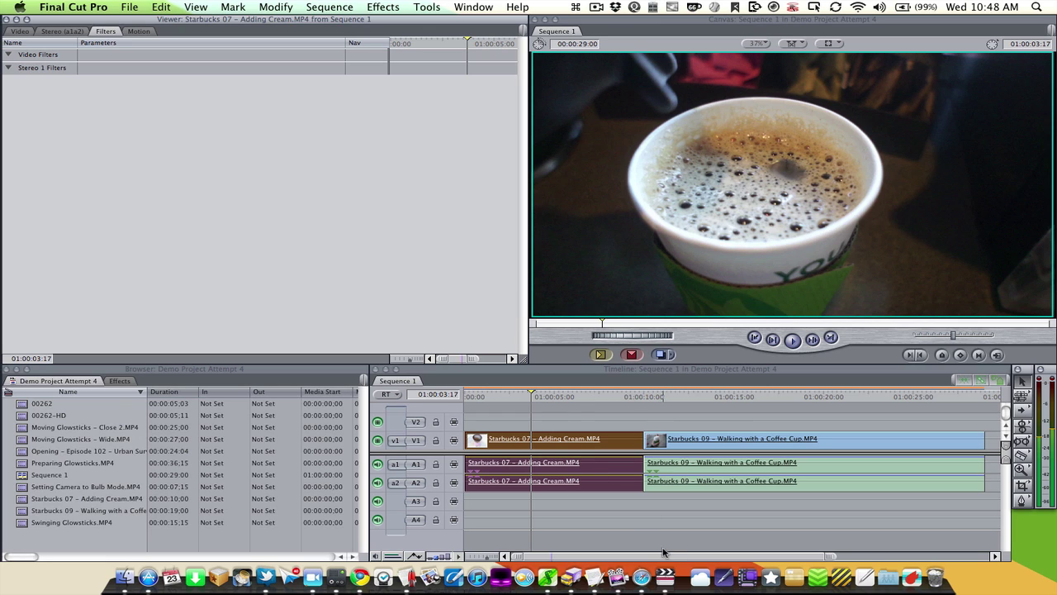
- Switch to Safari to view the Magic Bullet Colorista II product page, and return to Final Cut Pro
click(642, 576)
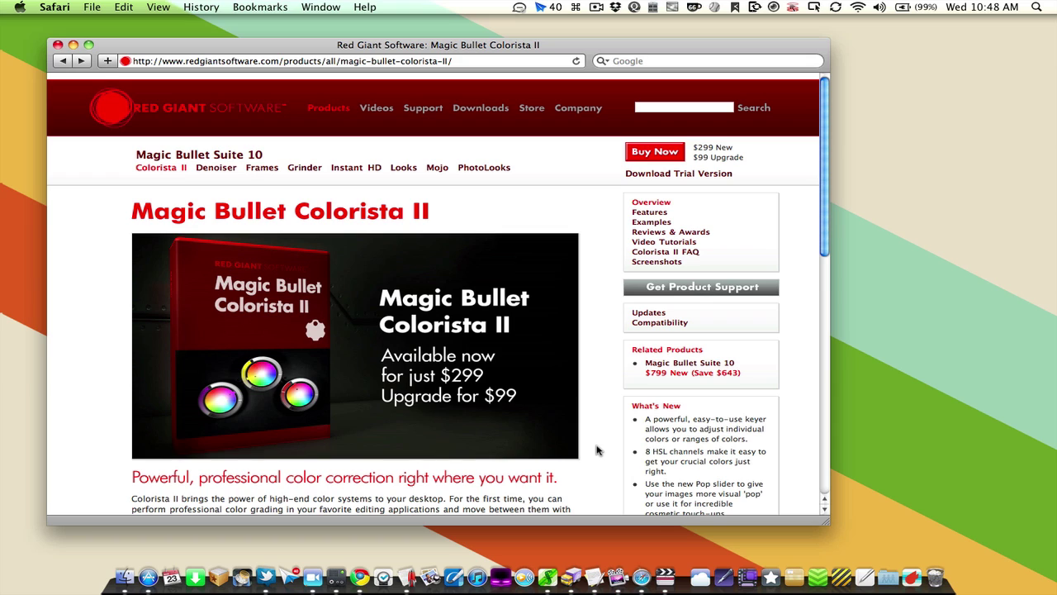
click(665, 576)
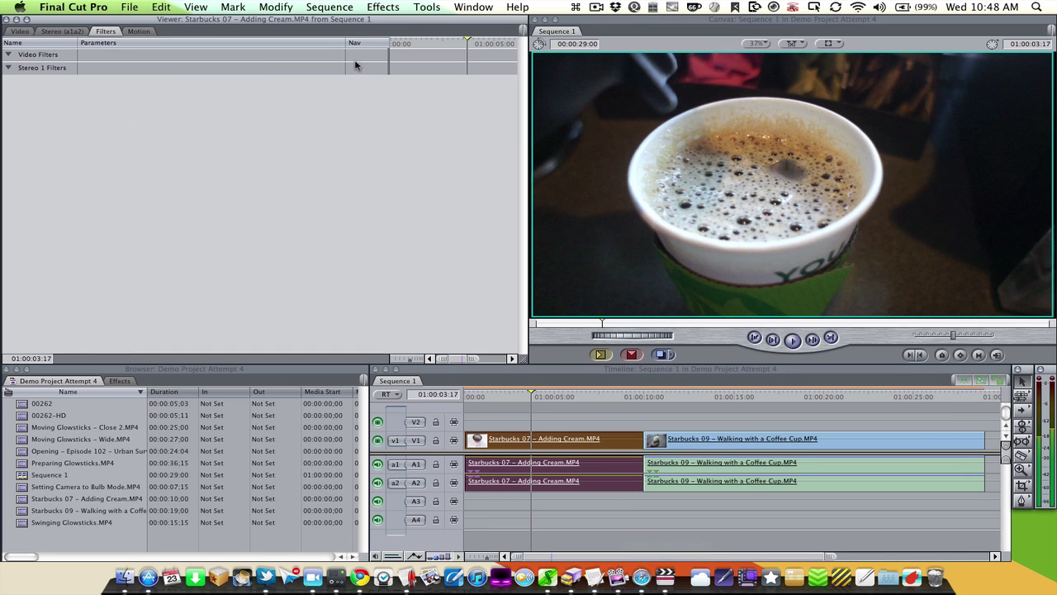
- Apply the Color Corrector 3-way filter to the Adding Cream clip and expand its numeric parameters
click(382, 7)
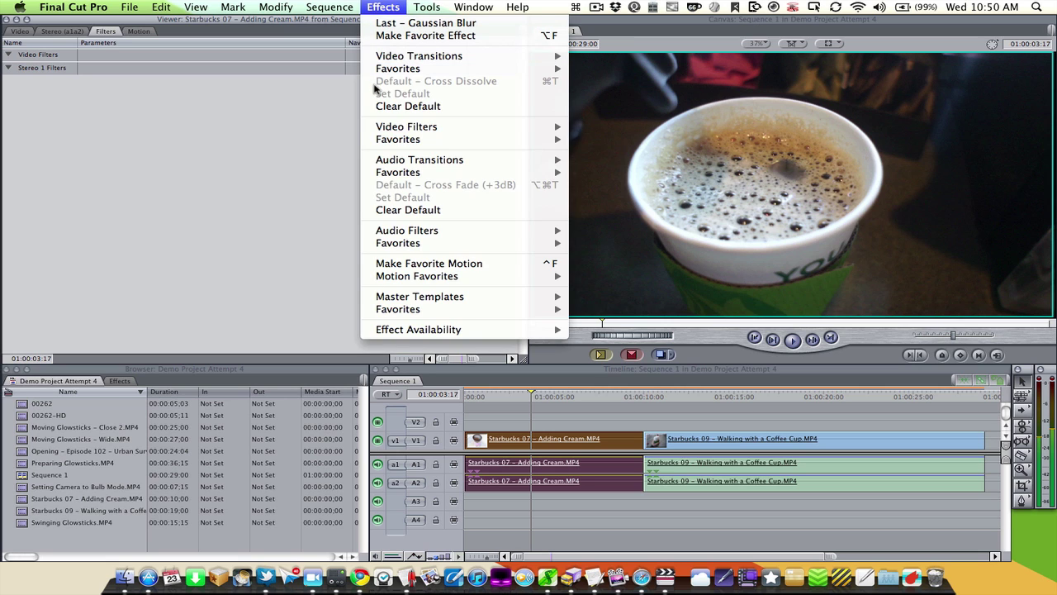
mouse_move(411, 127)
mouse_move(650, 183)
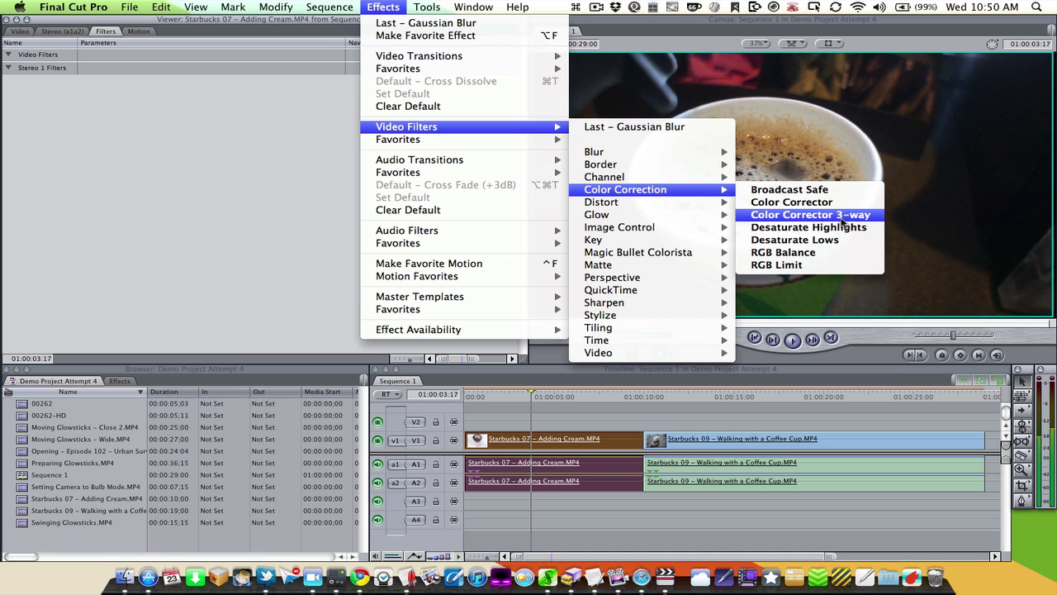
click(843, 220)
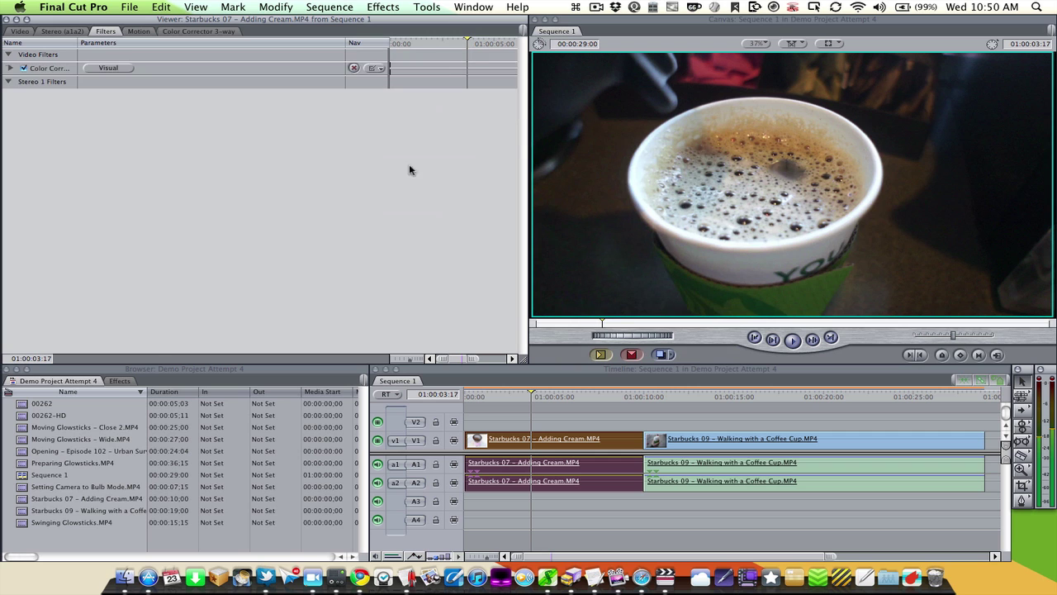
click(9, 69)
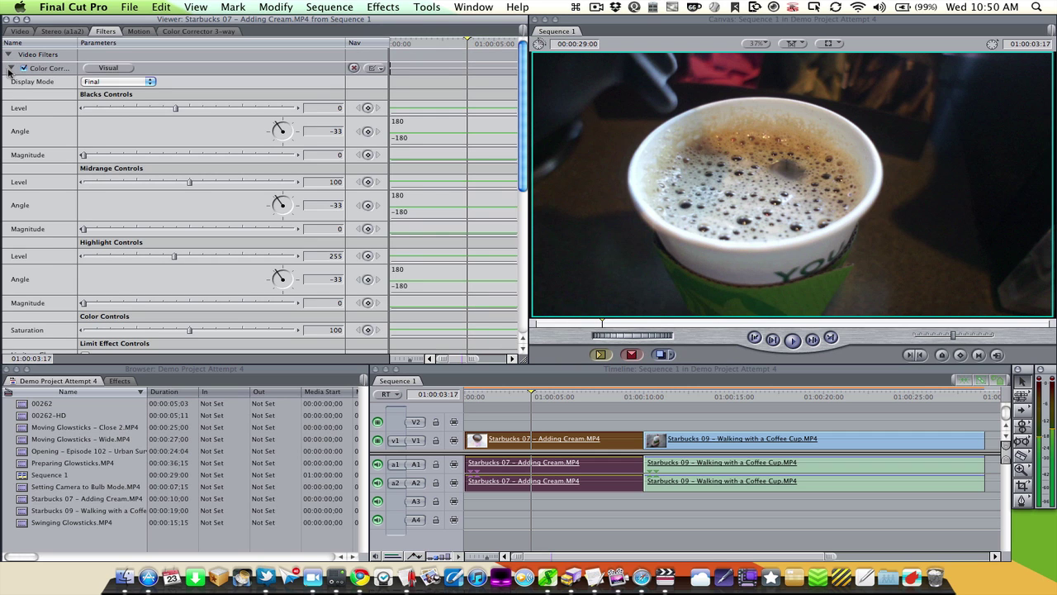
scroll(21, 114, down, 10)
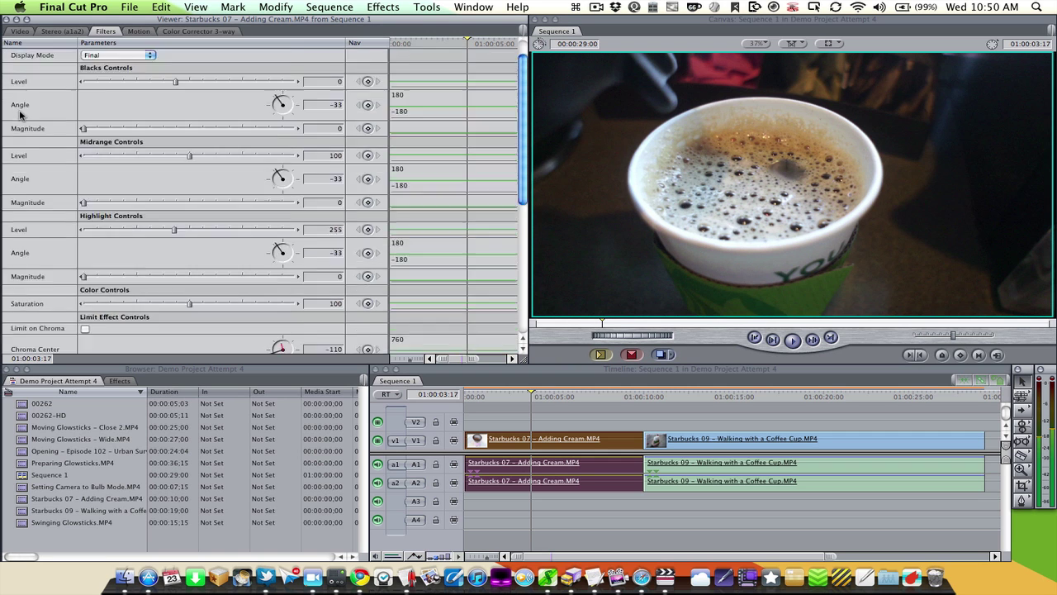
scroll(20, 114, up, 10)
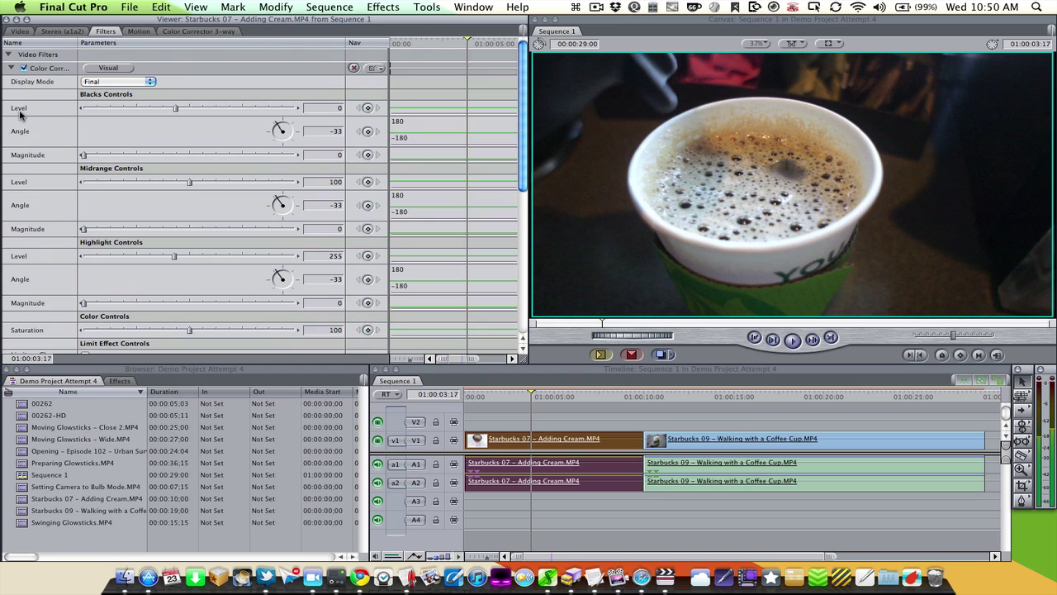
- Using the filter's visual controls, adjust the Mids level to about 128, the Whites level to about 264 and the Blacks level to about -24
click(95, 71)
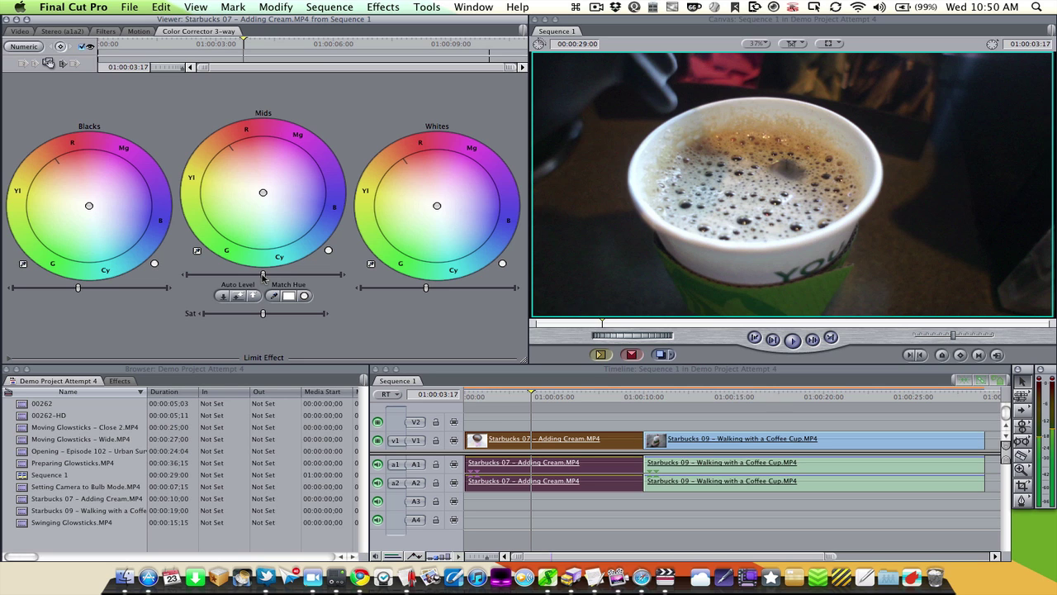
drag(263, 275, 302, 276)
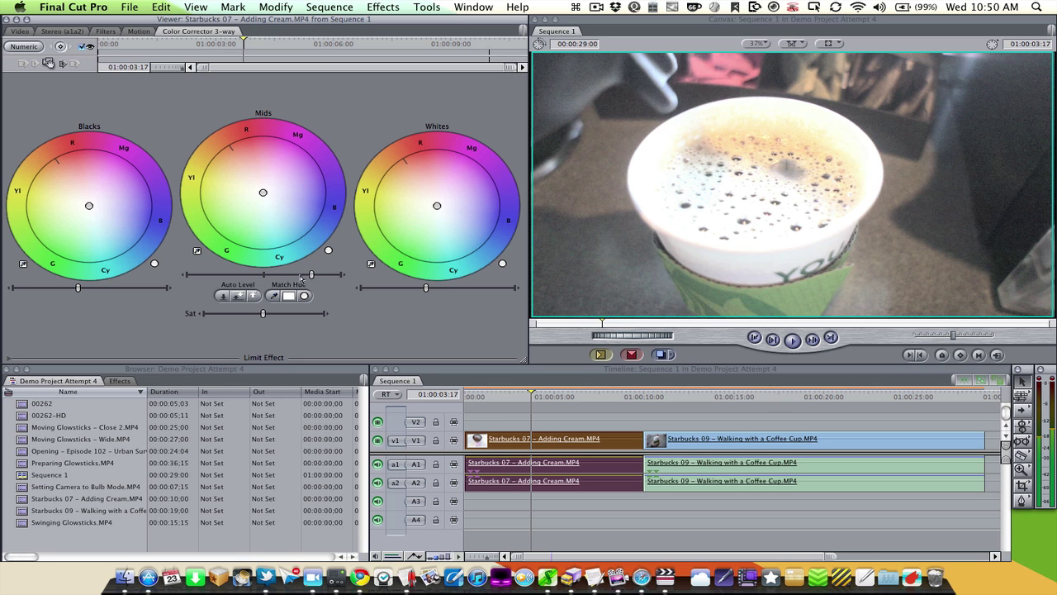
mouse_move(255, 280)
mouse_down()
mouse_move(228, 277)
mouse_move(265, 277)
mouse_up()
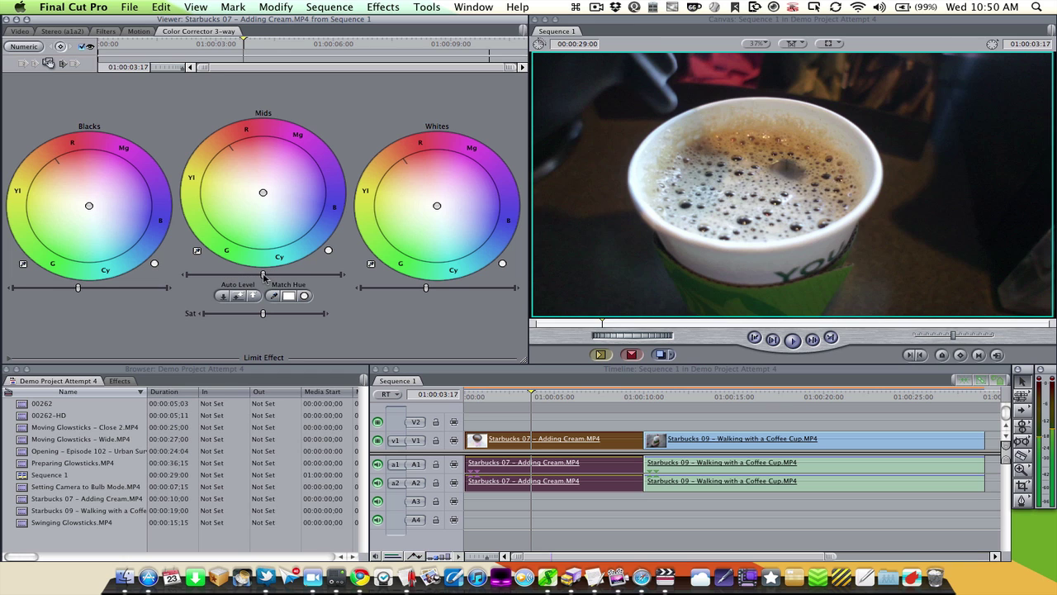
mouse_move(426, 288)
mouse_down()
mouse_move(381, 290)
mouse_move(428, 295)
mouse_up()
drag(79, 290, 97, 290)
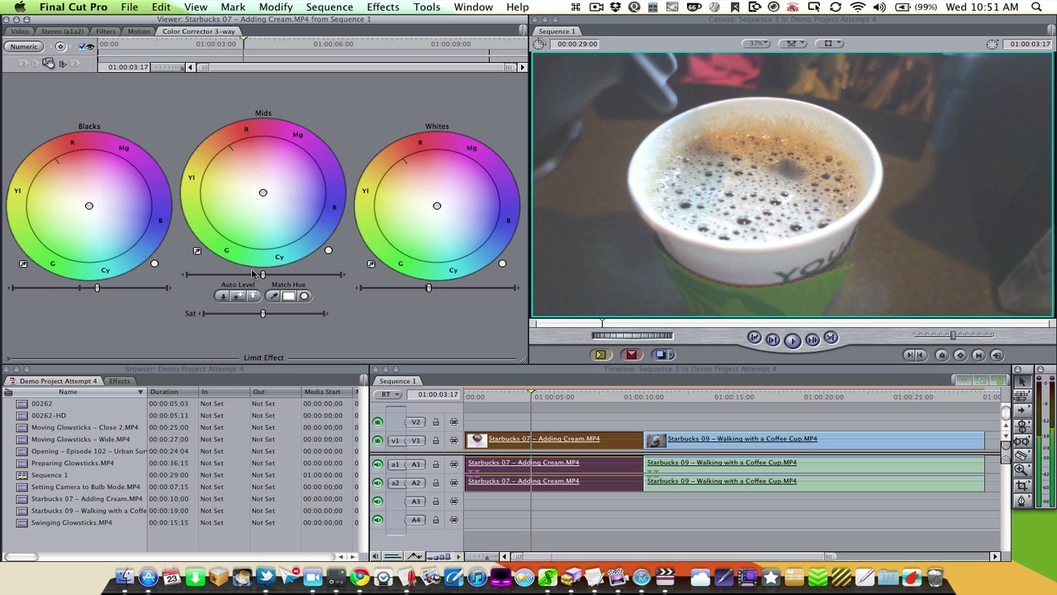
drag(262, 275, 239, 276)
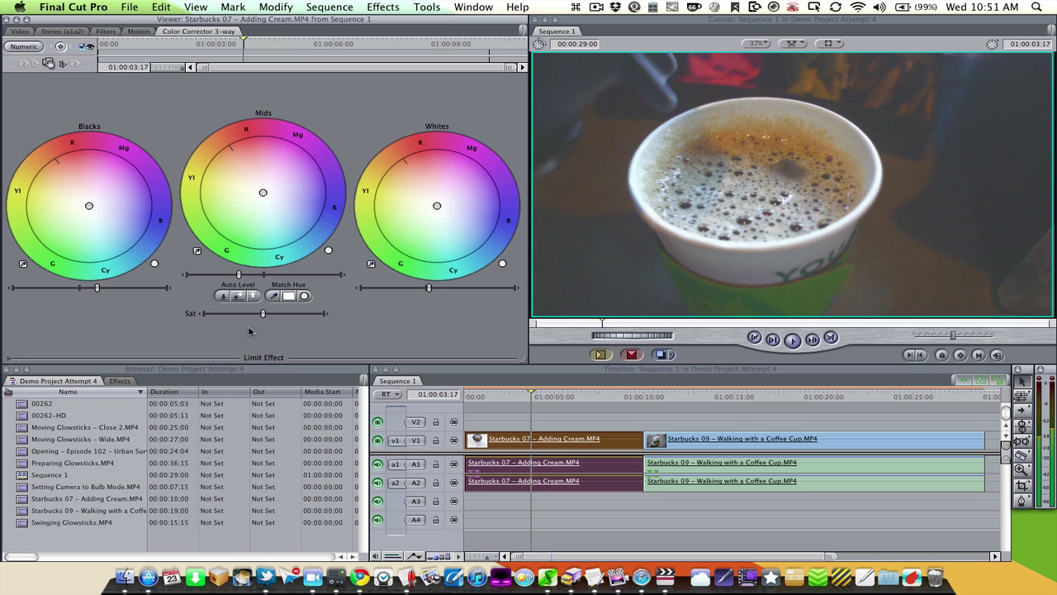
drag(238, 275, 284, 275)
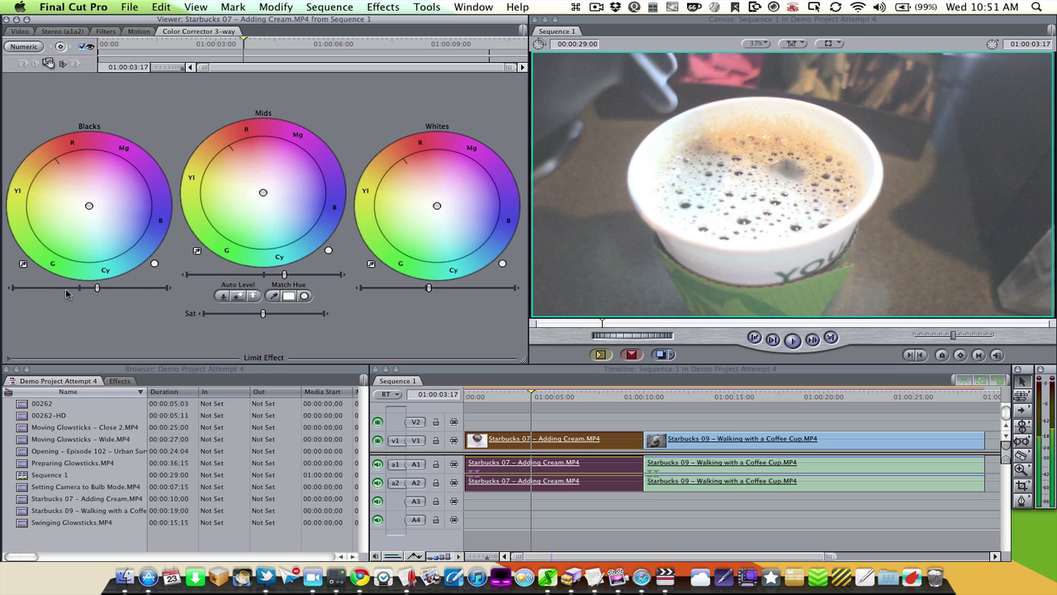
click(70, 288)
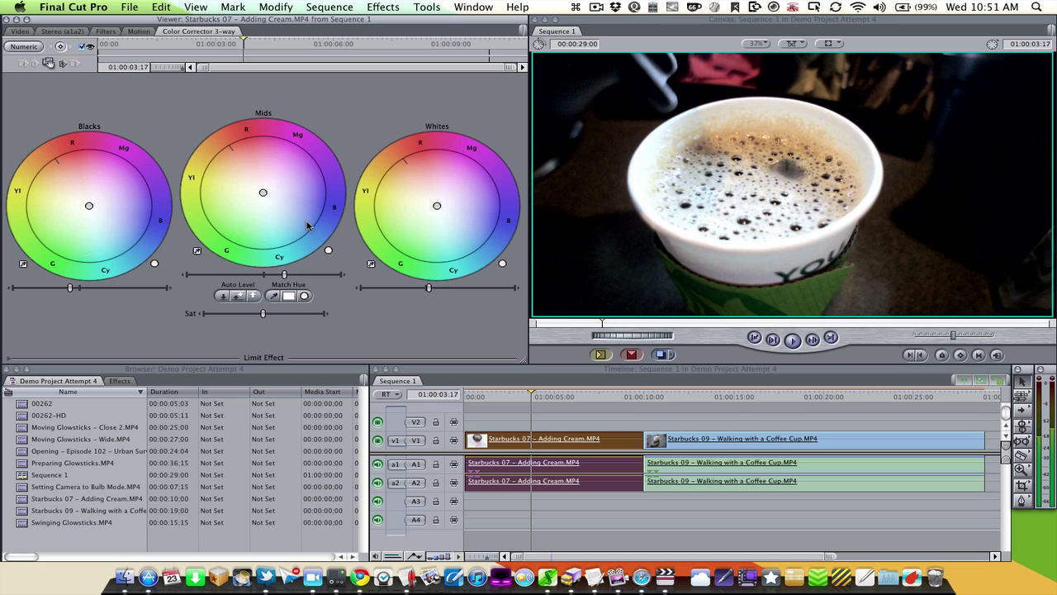
- Tint the Whites and Blacks toward blue, with magnitudes of about 18 and angles of about 138 and 105 respectively
drag(437, 206, 452, 222)
drag(89, 206, 111, 211)
- Remove the Color Corrector 3-way filter from the Adding Cream clip
click(102, 31)
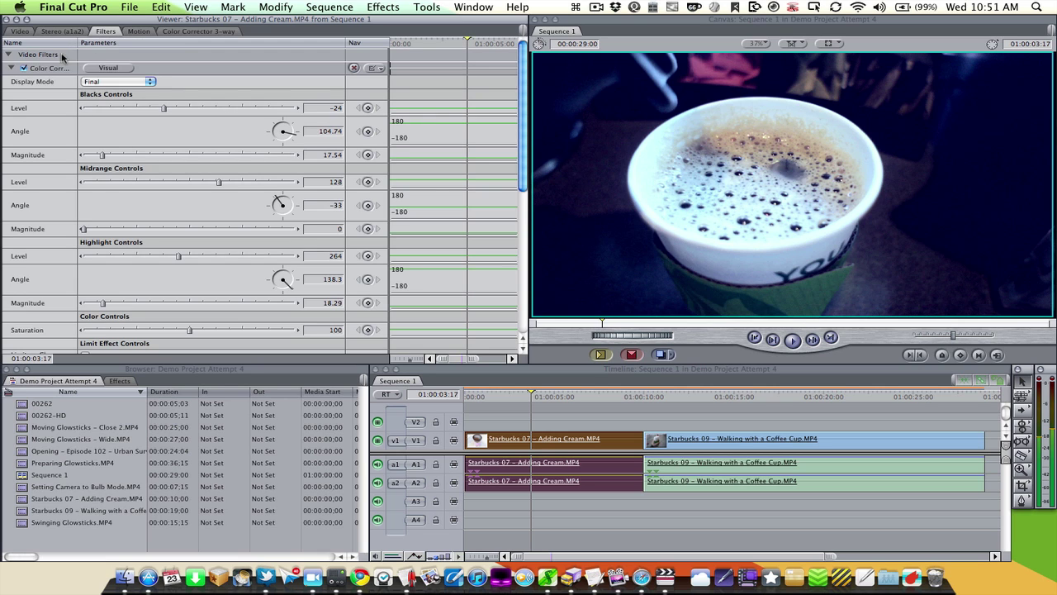
click(49, 68)
key(Delete)
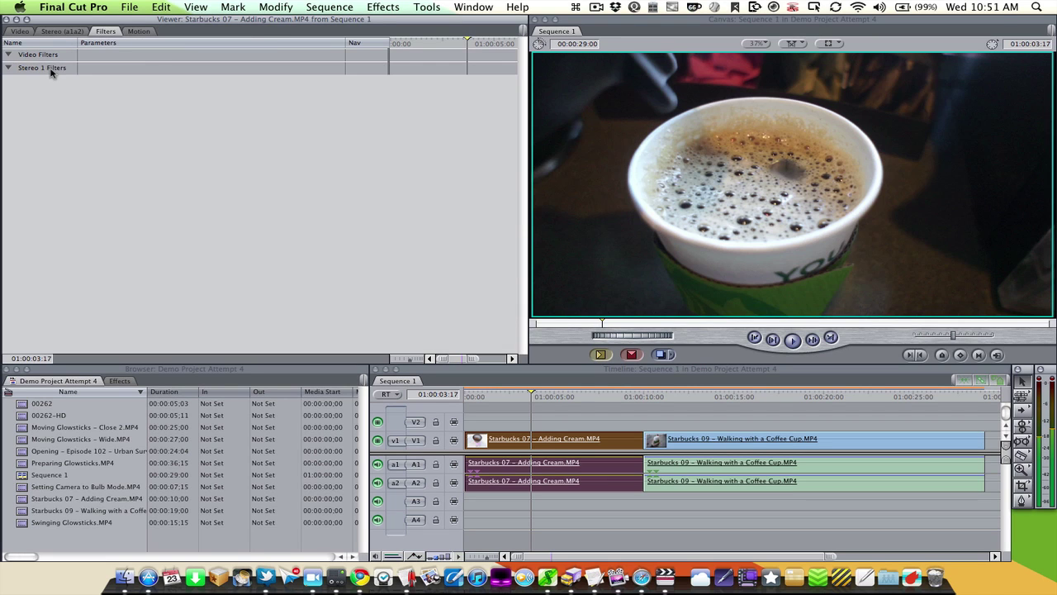
- Apply the Magic Bullet Colorista II video filter to the Adding Cream clip
click(382, 7)
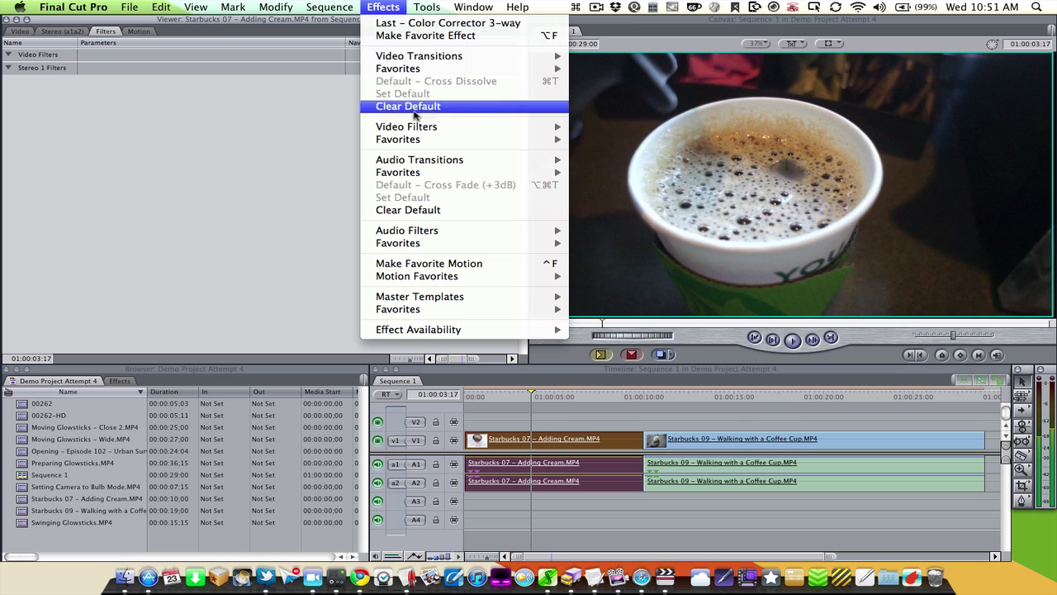
mouse_move(418, 129)
mouse_move(632, 253)
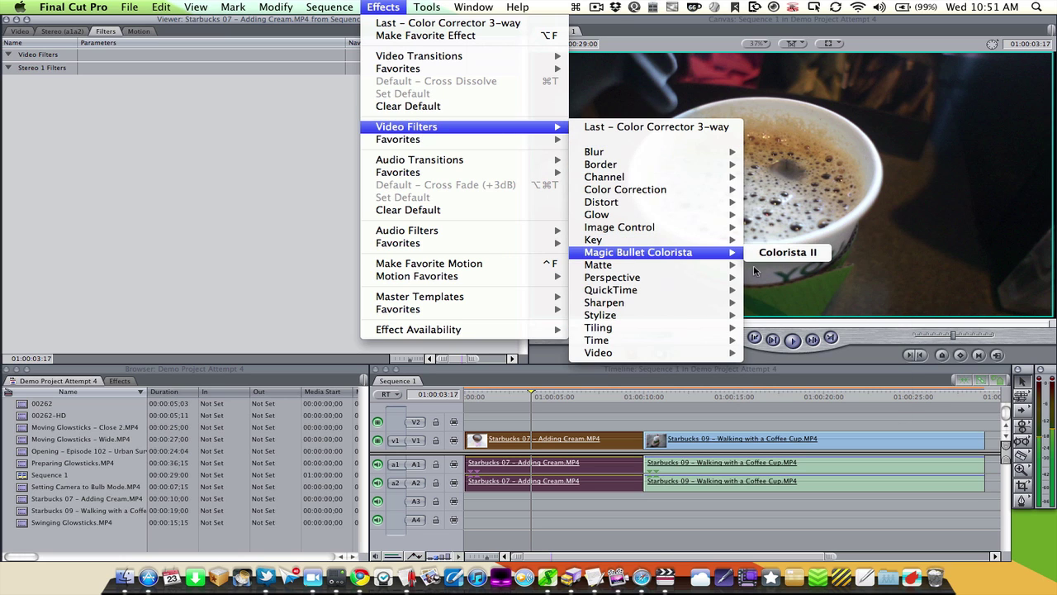
click(784, 252)
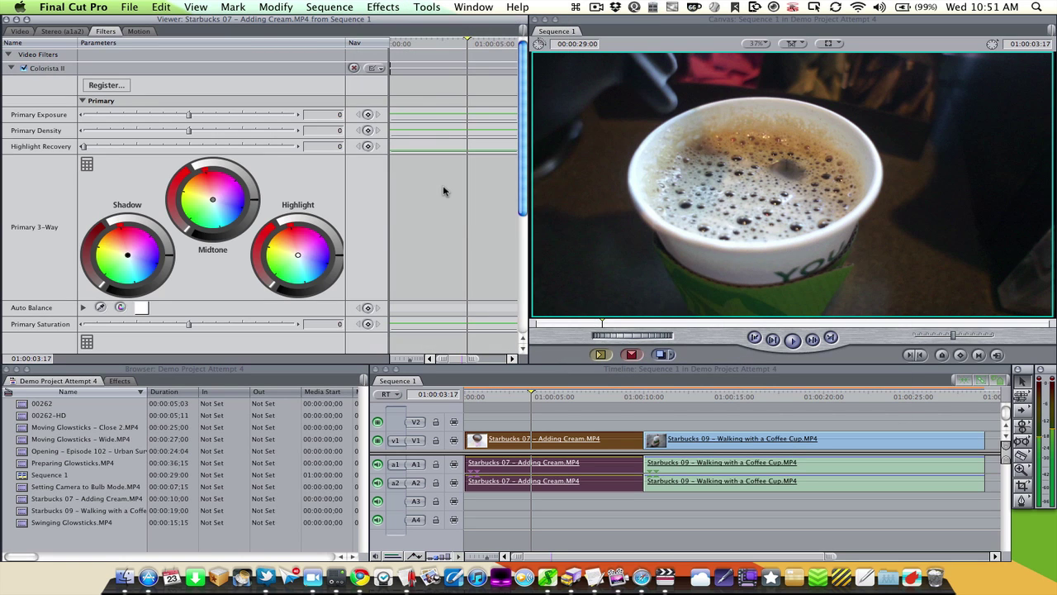
- Widen the Parameters column of the Colorista II filter so all three Primary 3-Way color wheels fit
scroll(45, 209, down, 5)
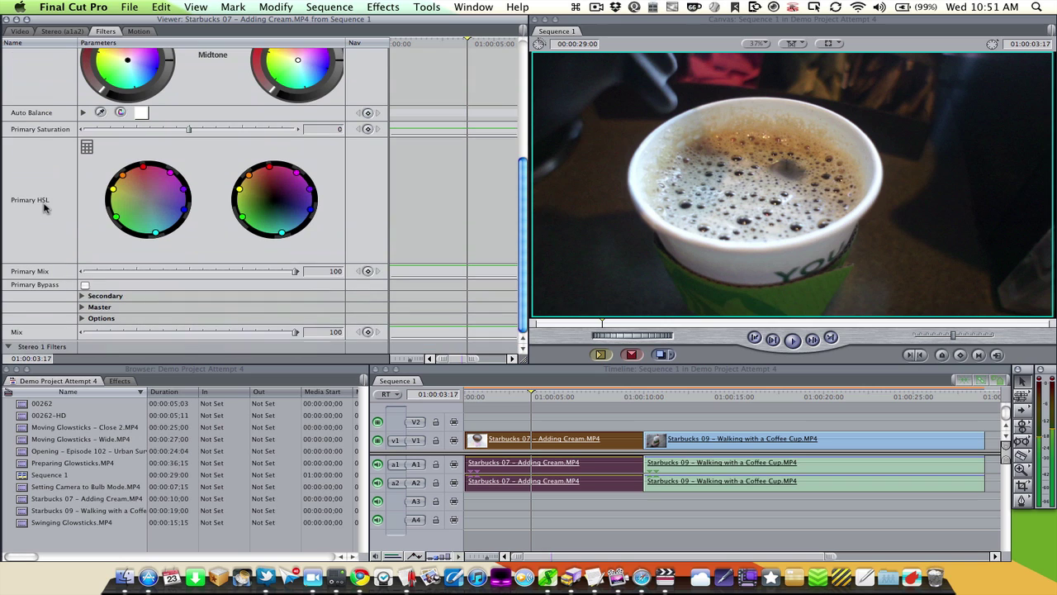
scroll(38, 231, up, 5)
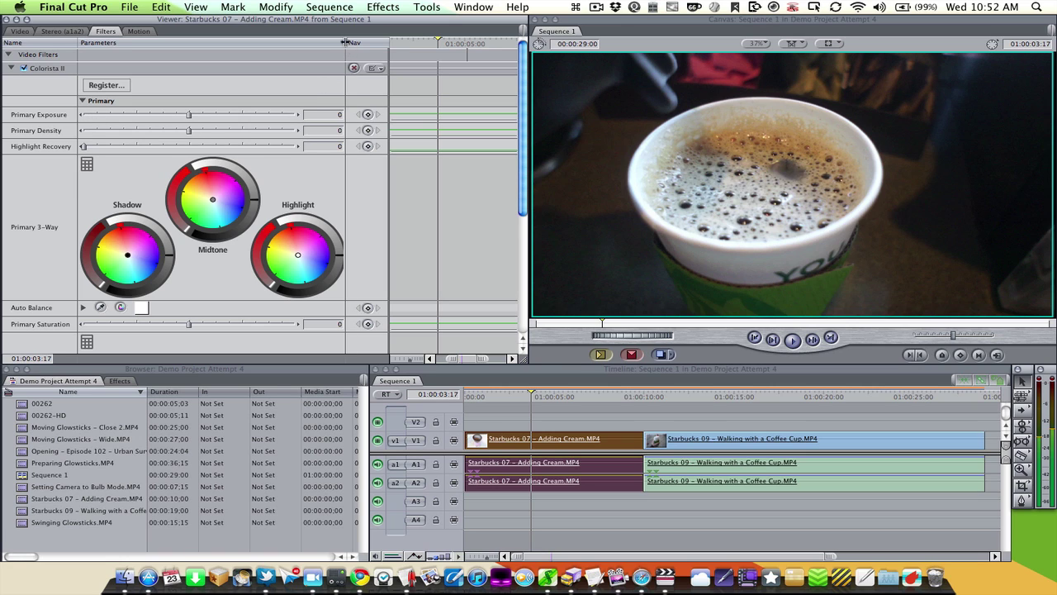
drag(347, 44, 361, 42)
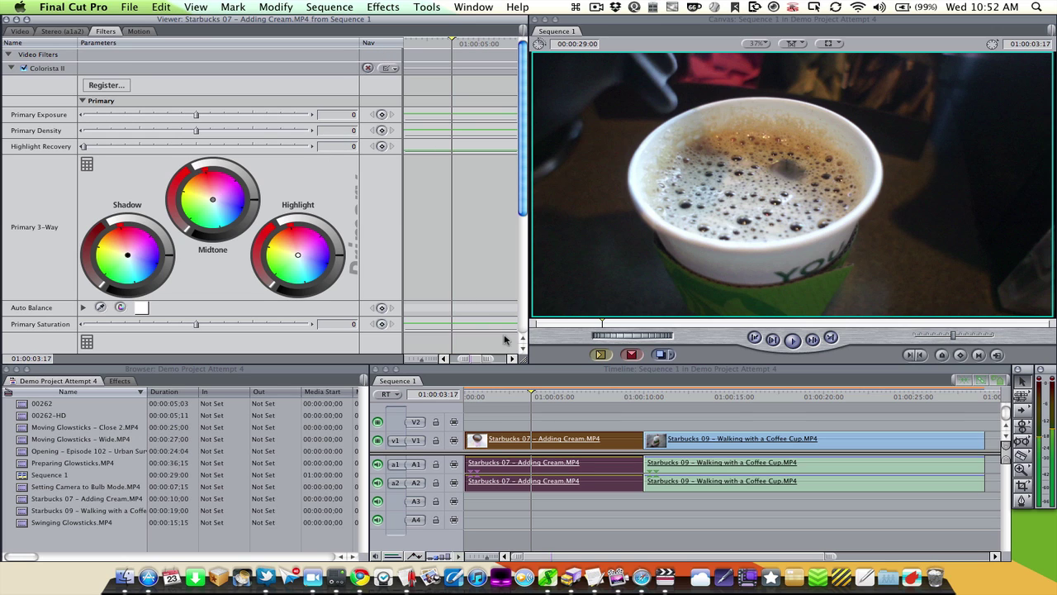
drag(525, 362, 413, 360)
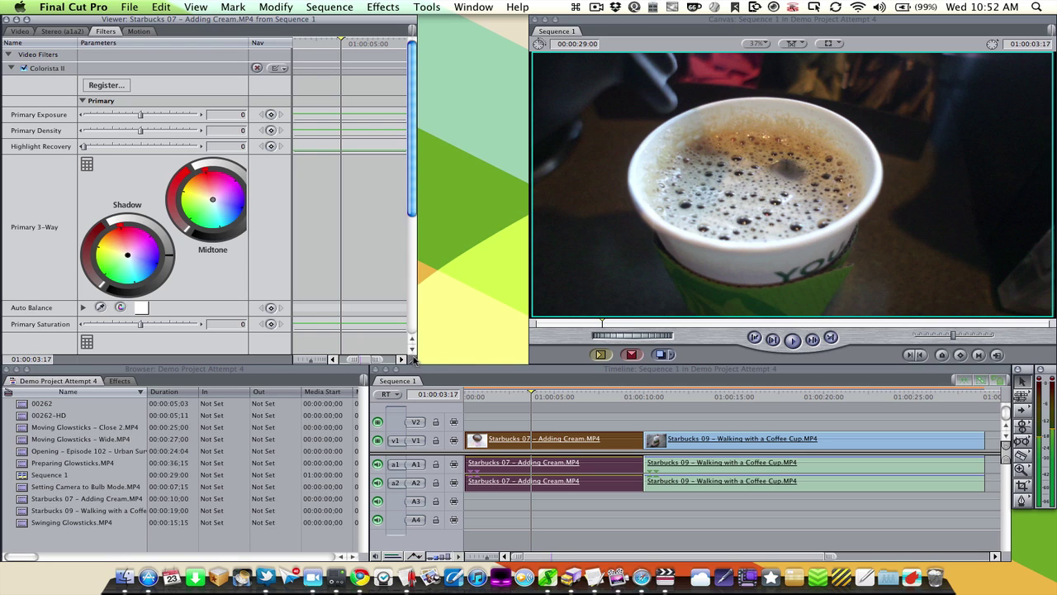
drag(413, 360, 531, 366)
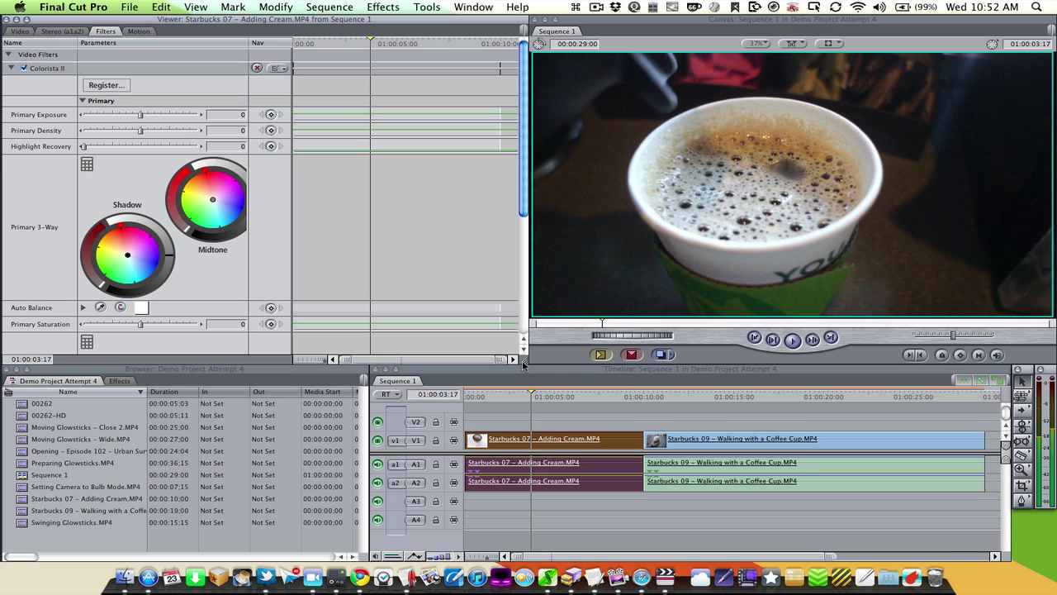
drag(246, 42, 362, 42)
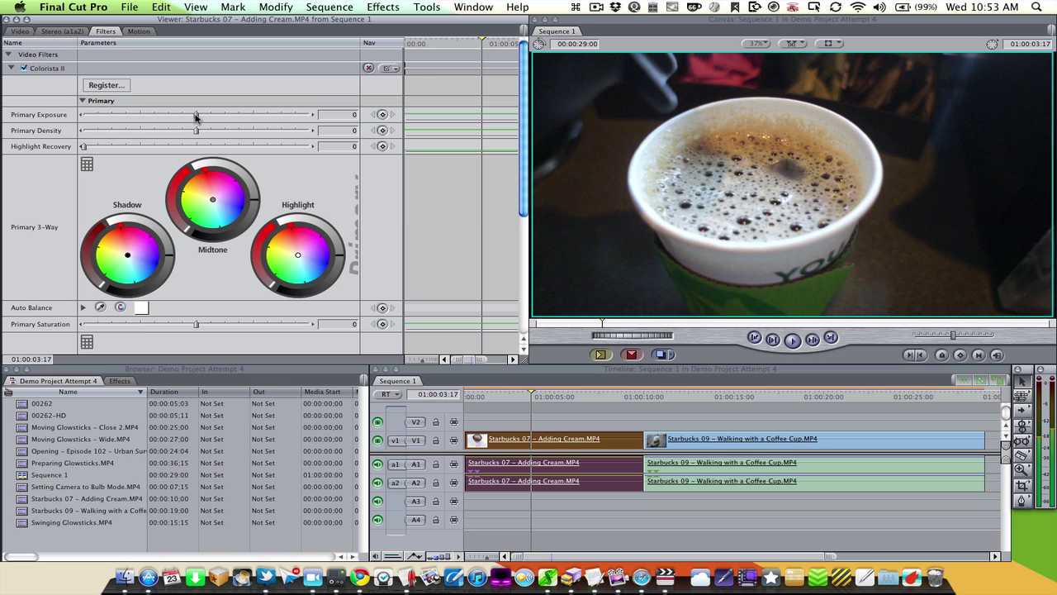
- Try a Primary Exposure of about 0.78 on the Adding Cream clip and reset it to 0
drag(196, 116, 219, 121)
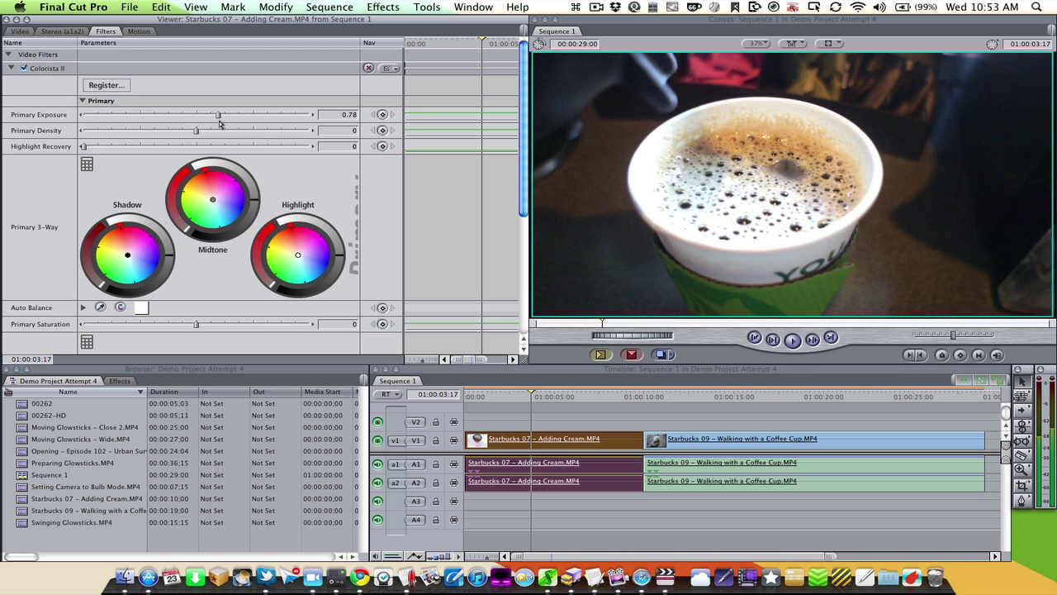
text(0)
key(Return)
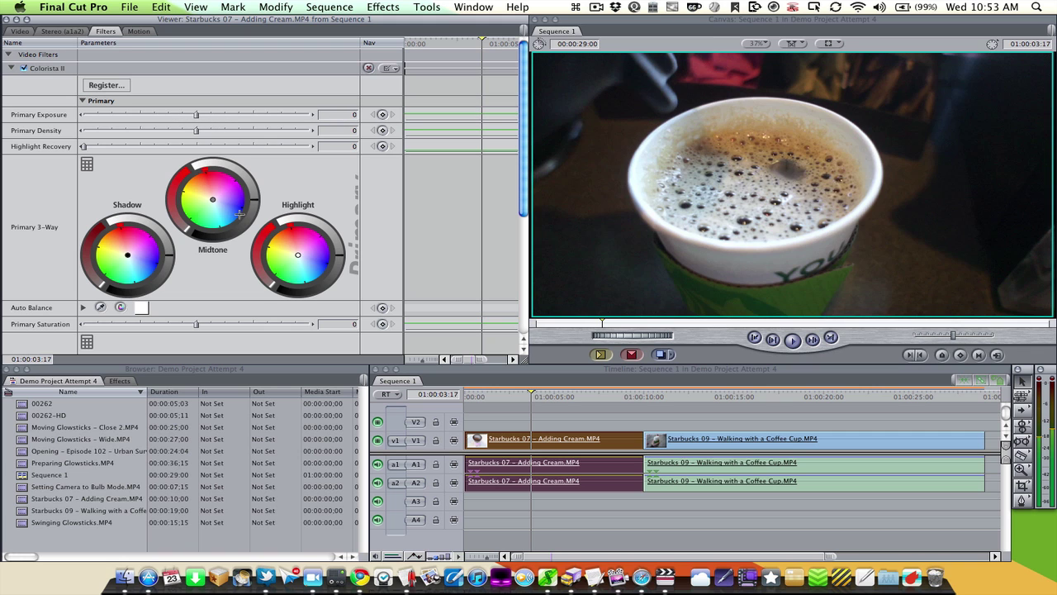
- Try a Primary Exposure of about 1.27 with Highlight Recovery near its maximum, and reset both to 0
click(232, 115)
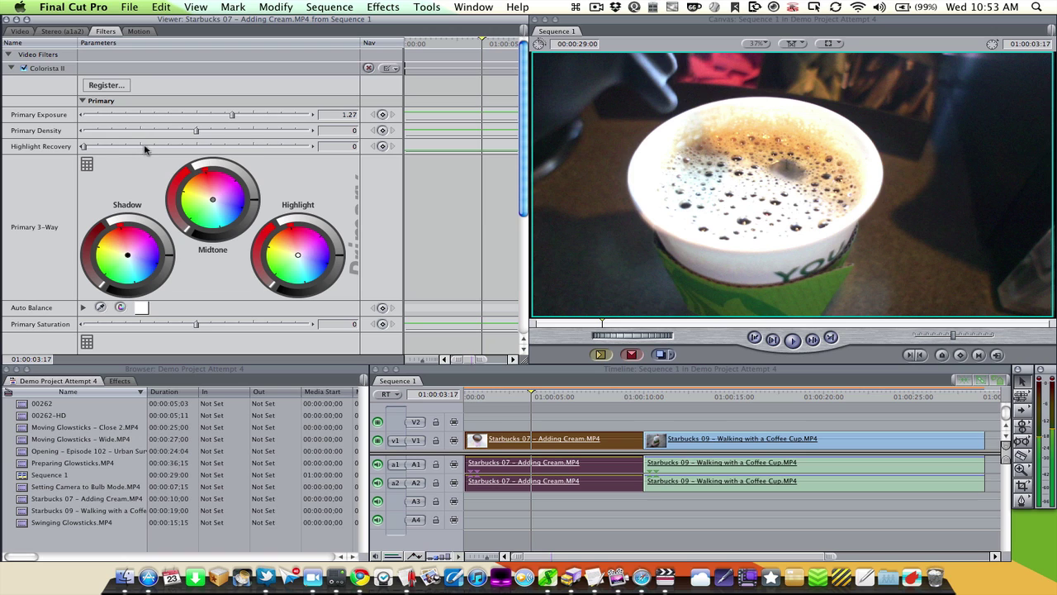
drag(167, 149, 333, 157)
click(343, 145)
text(0)
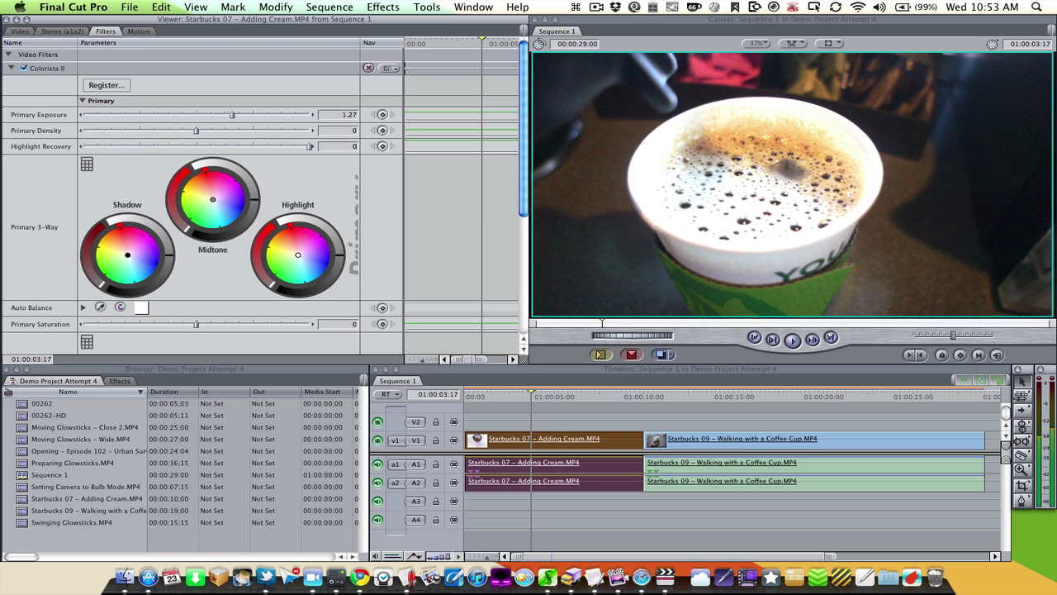
click(343, 115)
text(0)
key(Return)
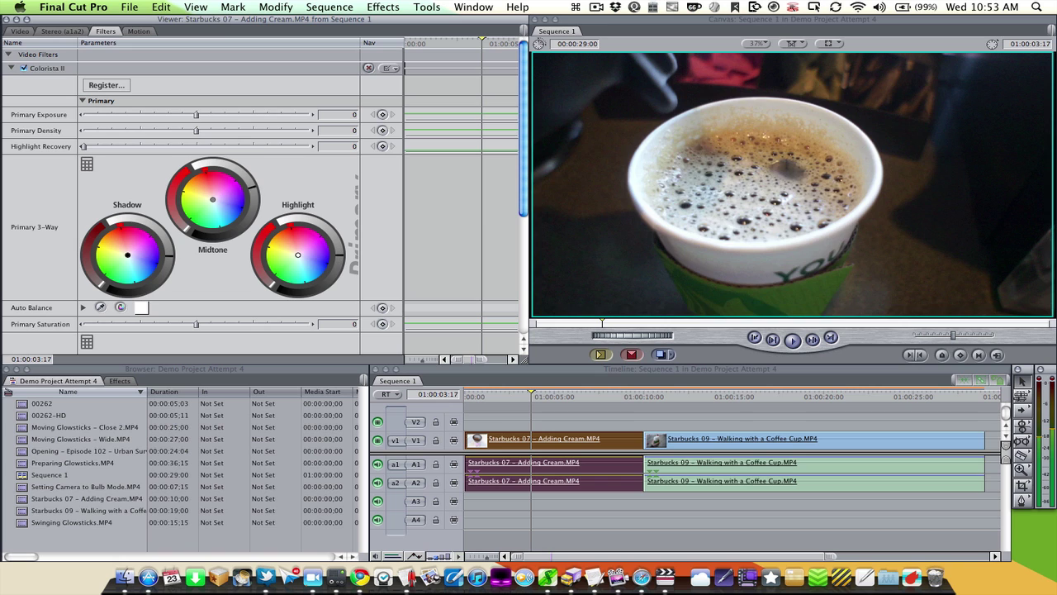
- In Primary 3-Way, brighten the midtones and tint Midtone toward orange, Highlight toward blue and Shadow toward red
drag(251, 185, 251, 180)
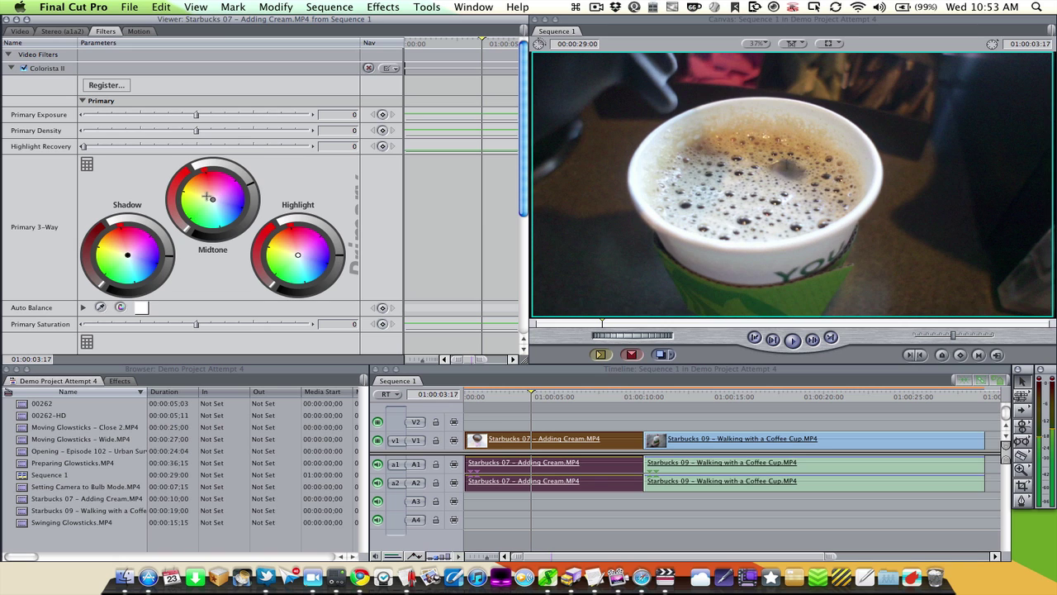
mouse_move(213, 200)
mouse_down()
mouse_move(228, 204)
mouse_move(202, 189)
mouse_up()
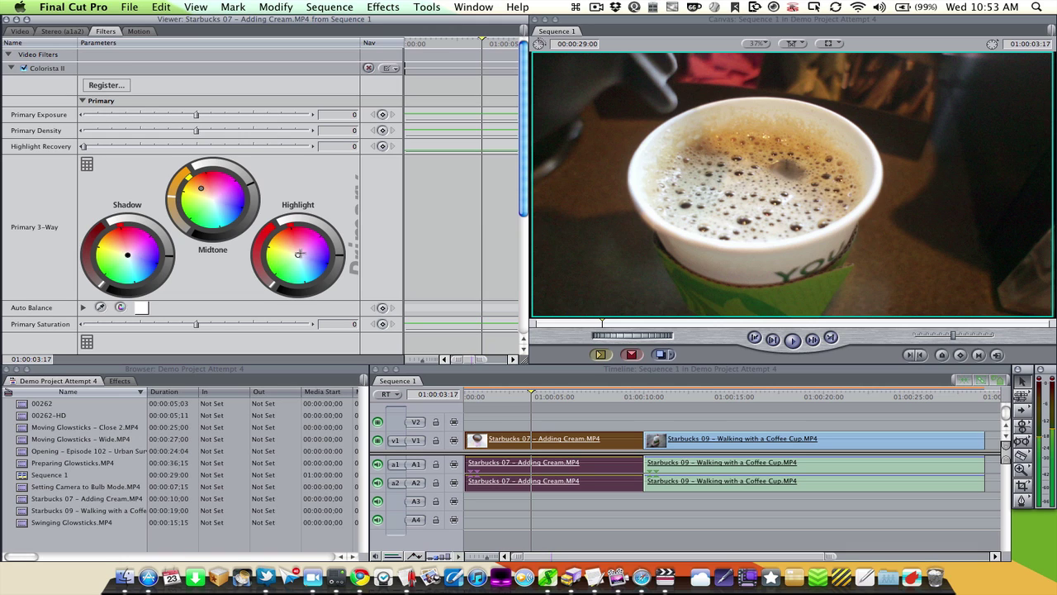
drag(298, 255, 308, 264)
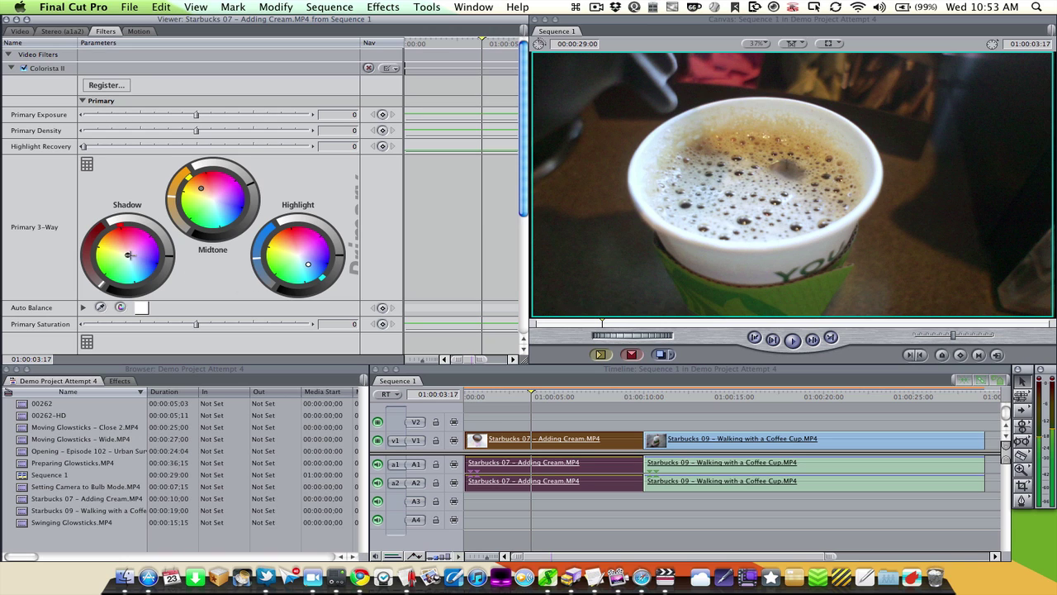
drag(128, 253, 121, 245)
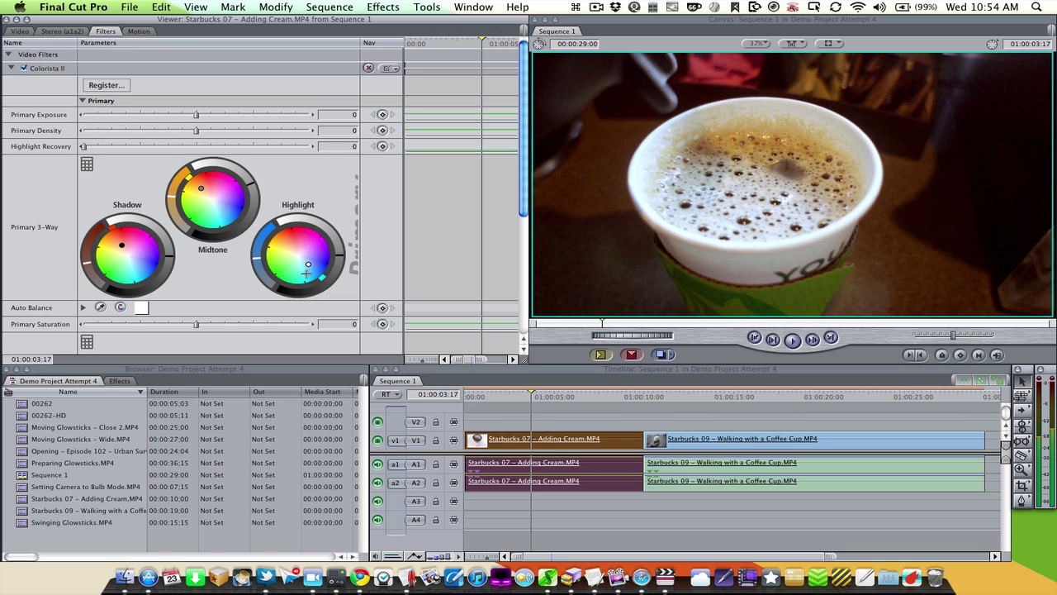
drag(308, 263, 311, 266)
mouse_move(232, 166)
mouse_down()
mouse_move(222, 163)
mouse_move(245, 176)
mouse_up()
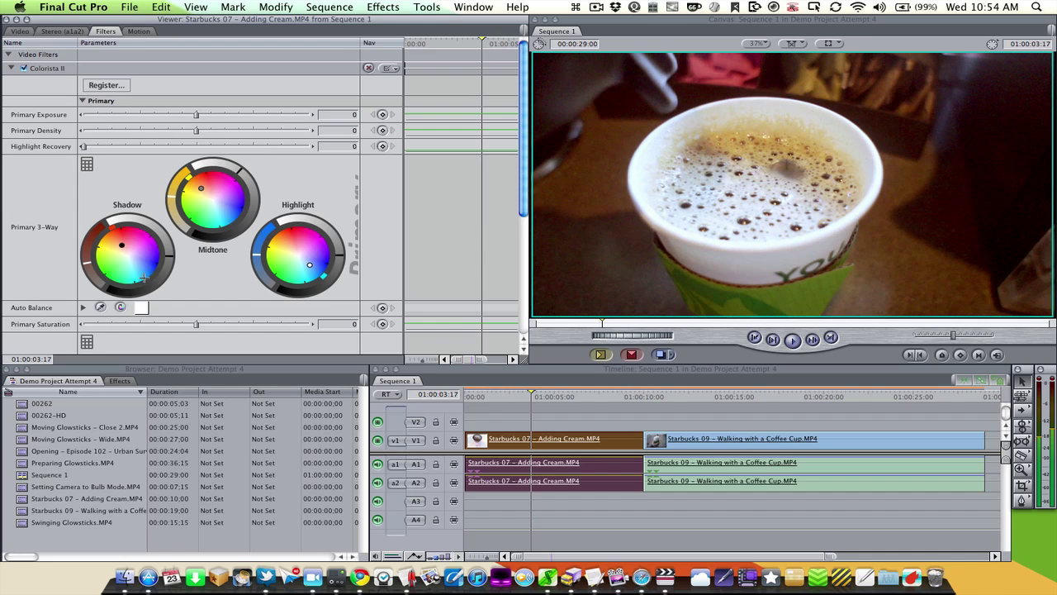
drag(170, 257, 169, 257)
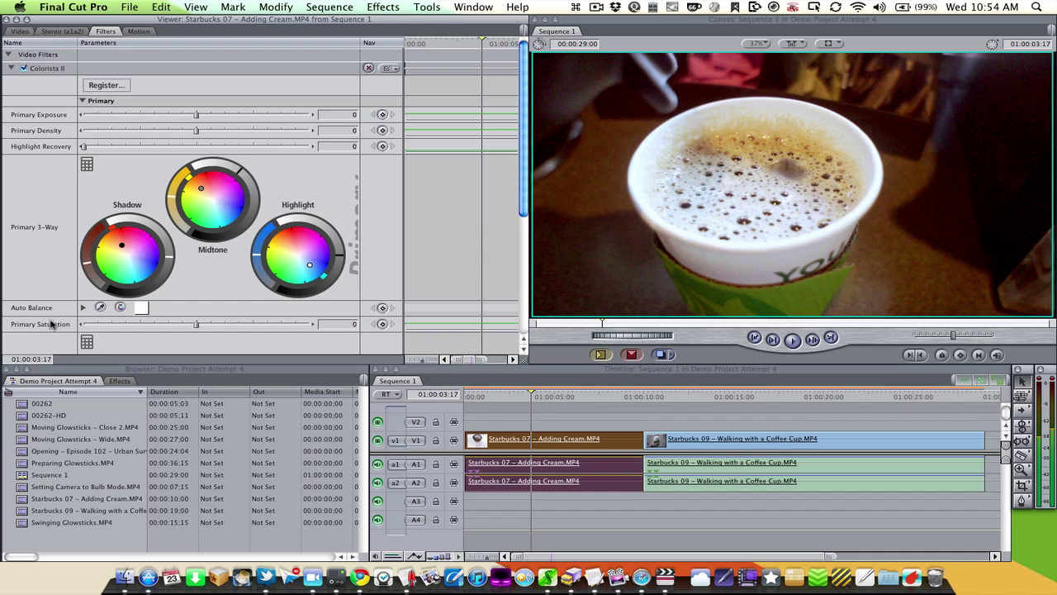
- Switch the window arrangement to the Color Correction layout with video scopes
click(423, 8)
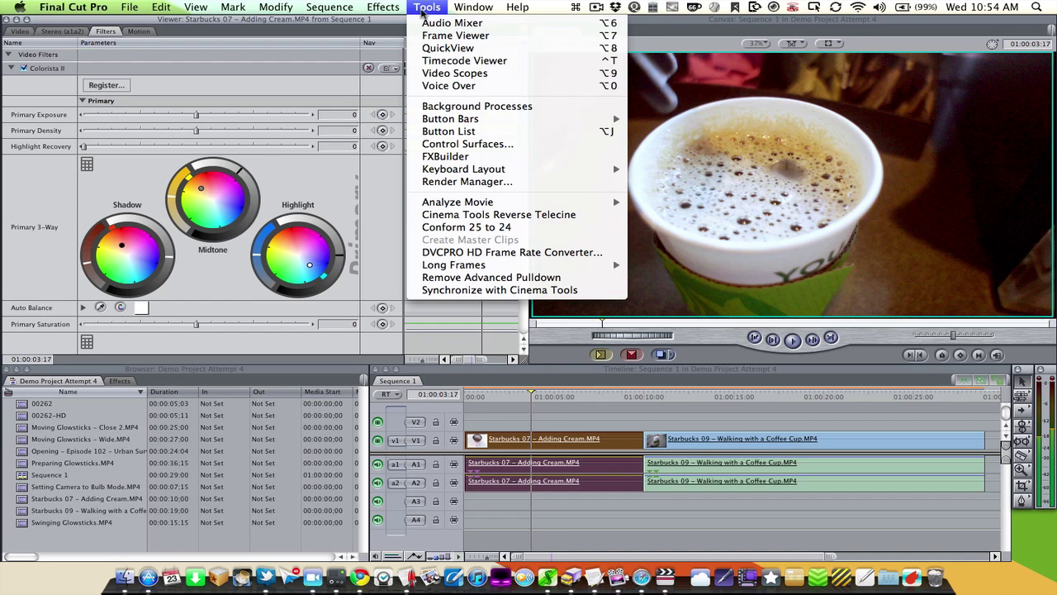
mouse_move(461, 12)
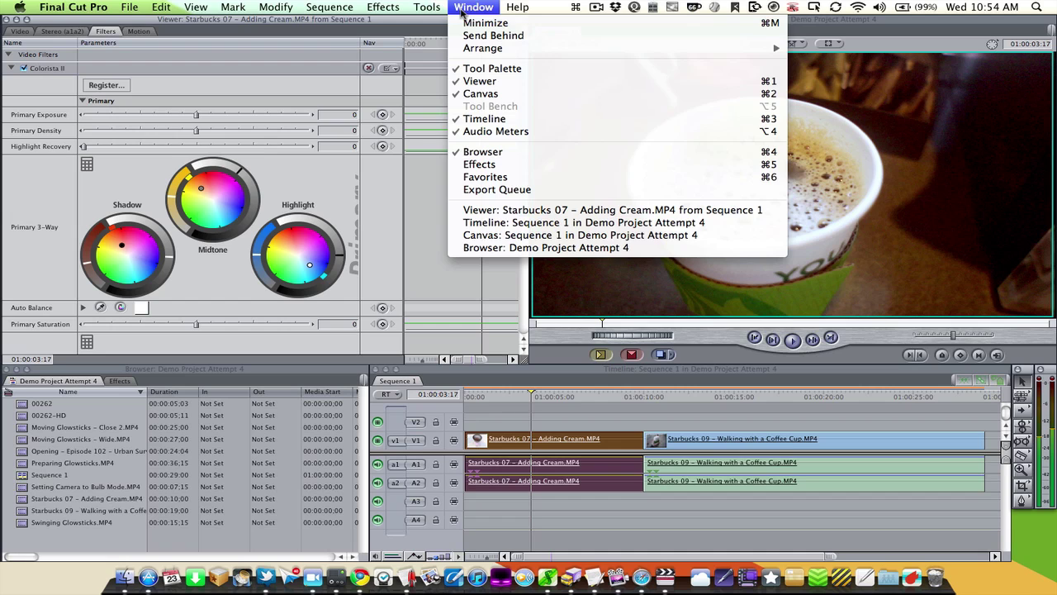
mouse_move(463, 52)
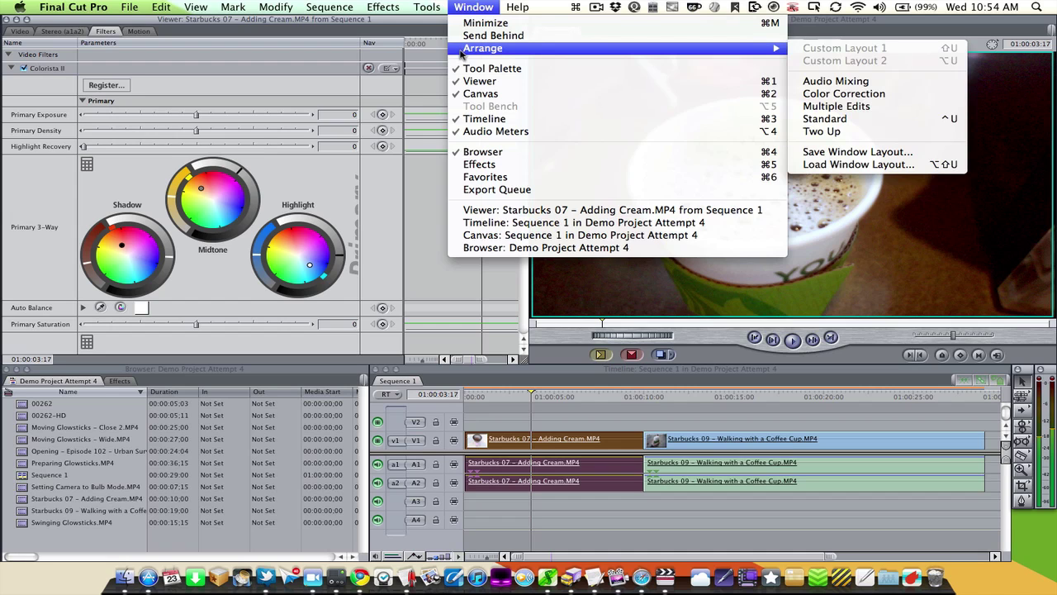
click(834, 94)
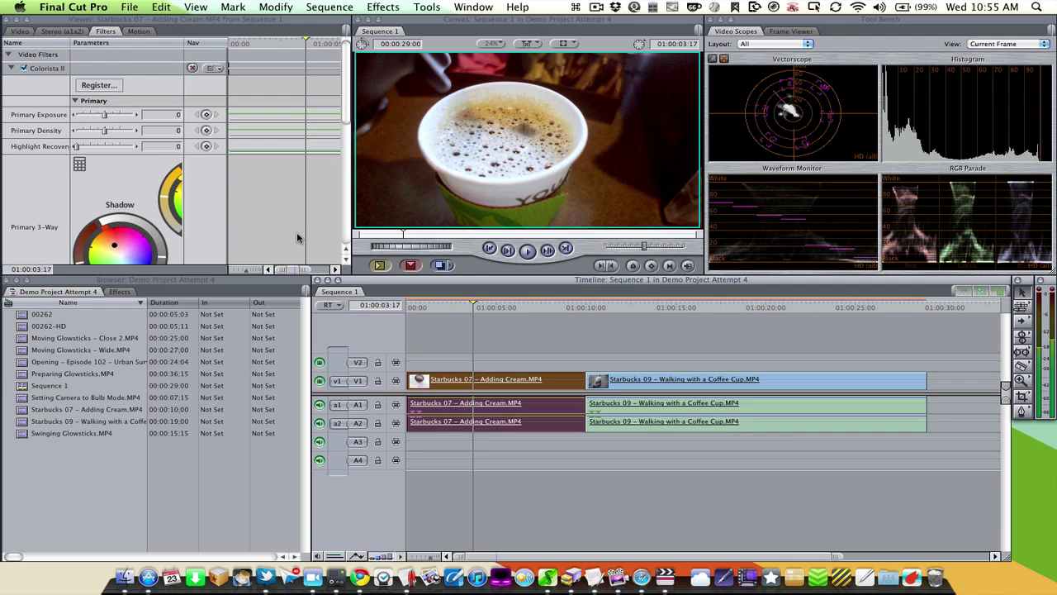
- Switch the window arrangement to Two Up and widen the filter's Parameters column so all three color wheels fit
click(460, 8)
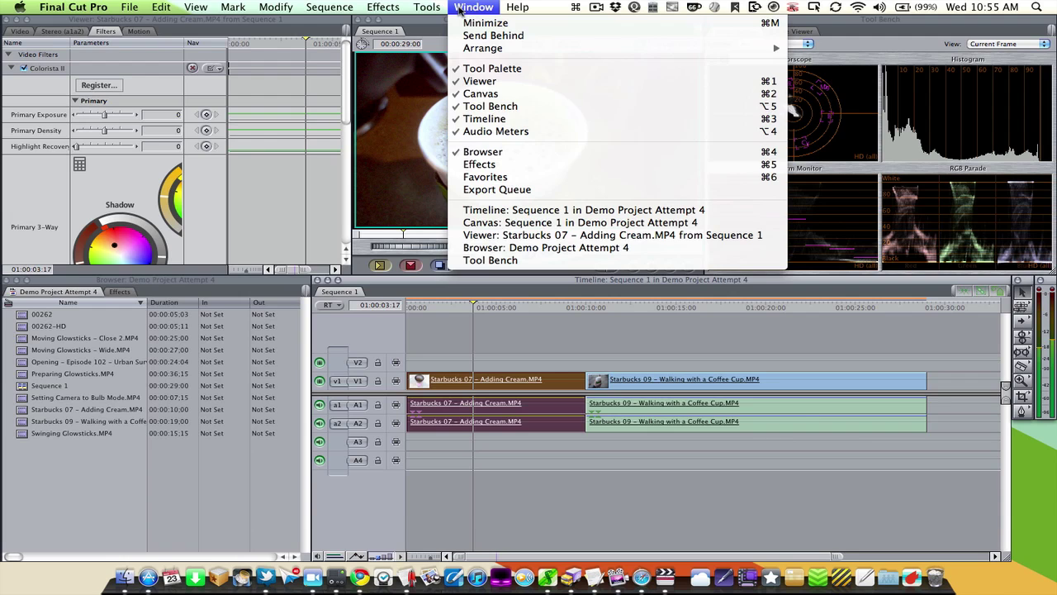
mouse_move(460, 49)
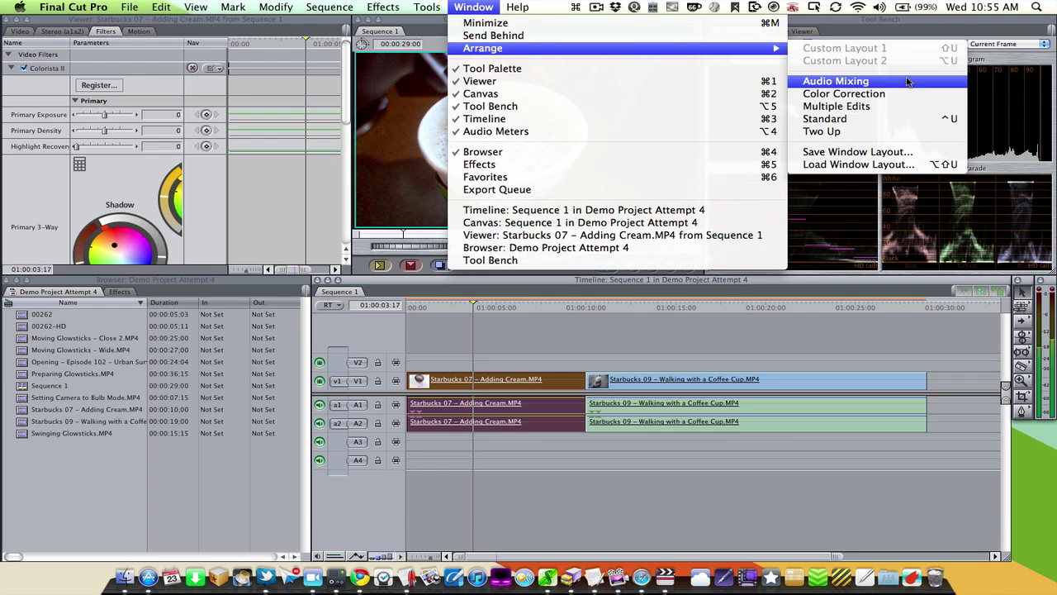
click(892, 132)
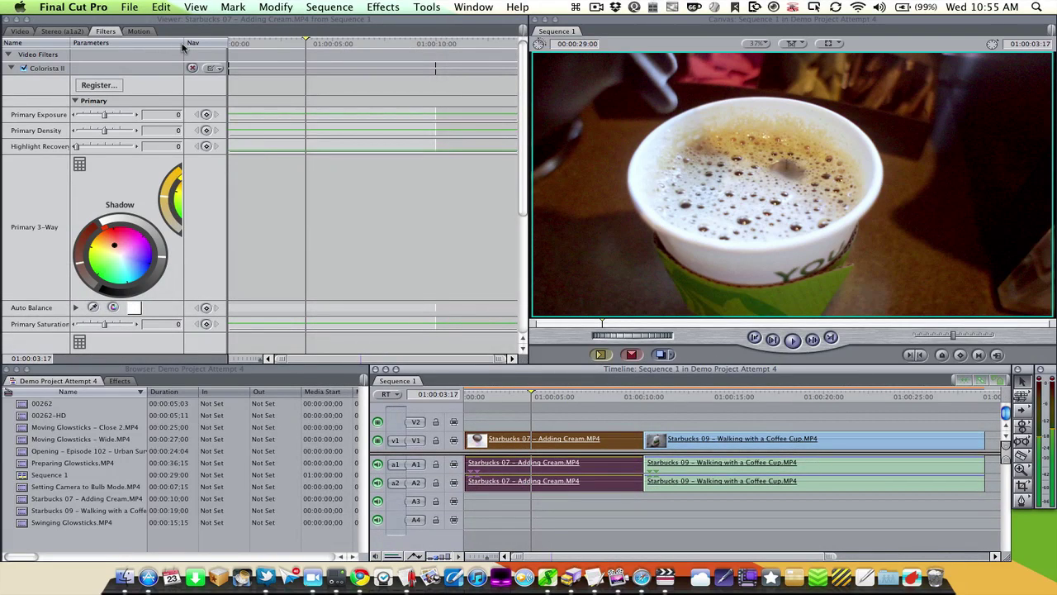
drag(185, 45, 405, 57)
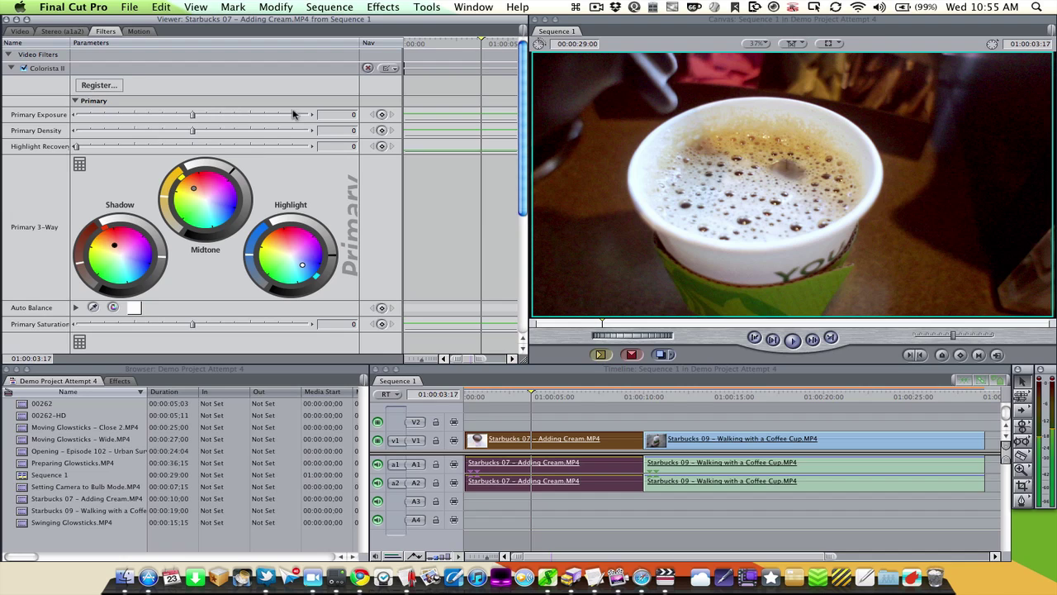
- Reset the Colorista II settings and tint the Primary 3-Way Shadow wheel toward orange
click(368, 68)
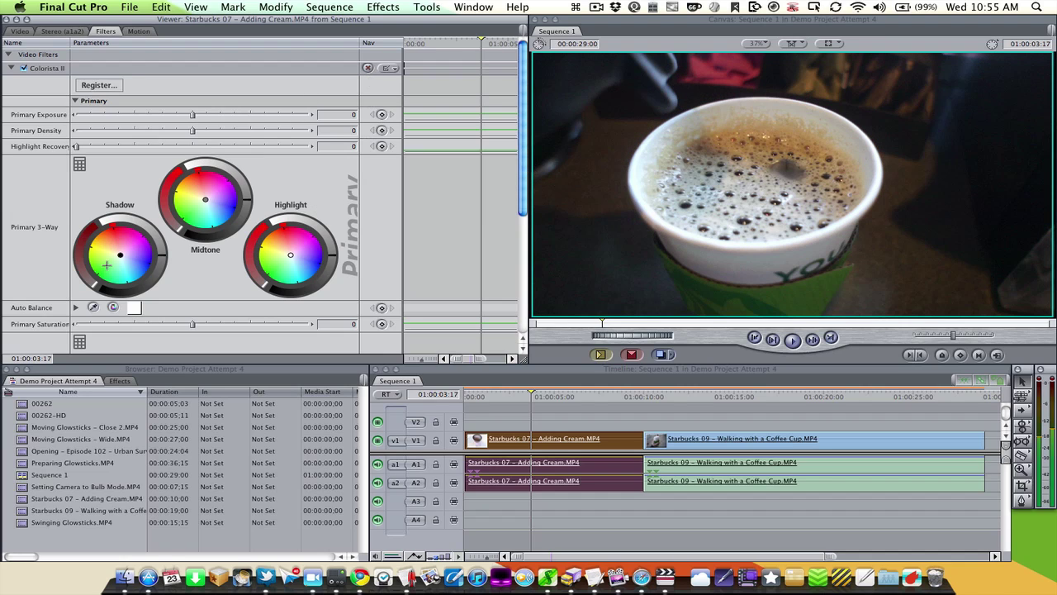
mouse_move(120, 255)
mouse_down()
mouse_move(127, 258)
mouse_move(109, 248)
mouse_up()
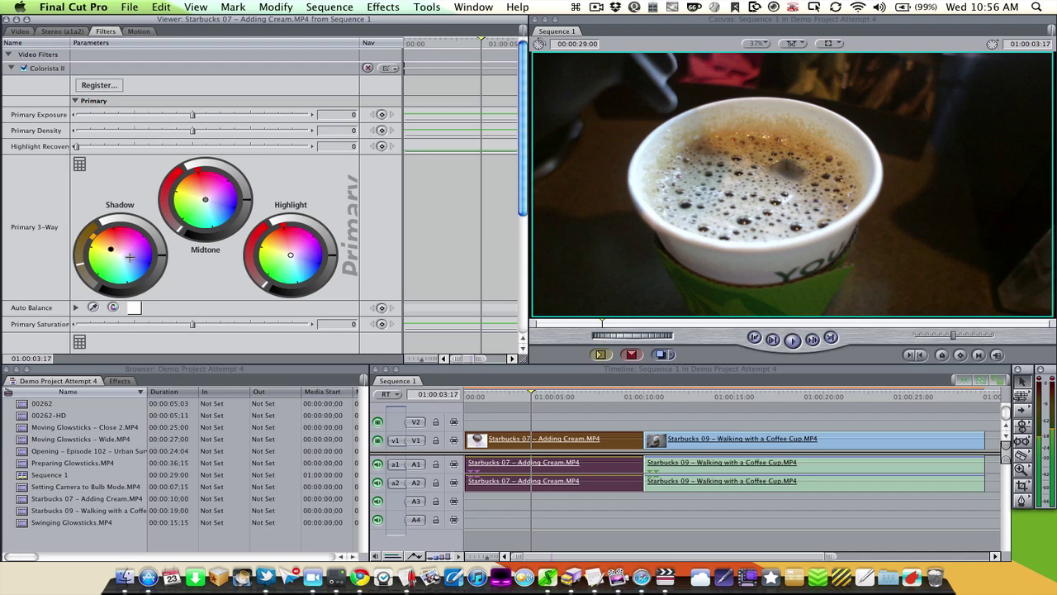
click(24, 68)
scroll(43, 320, down, 5)
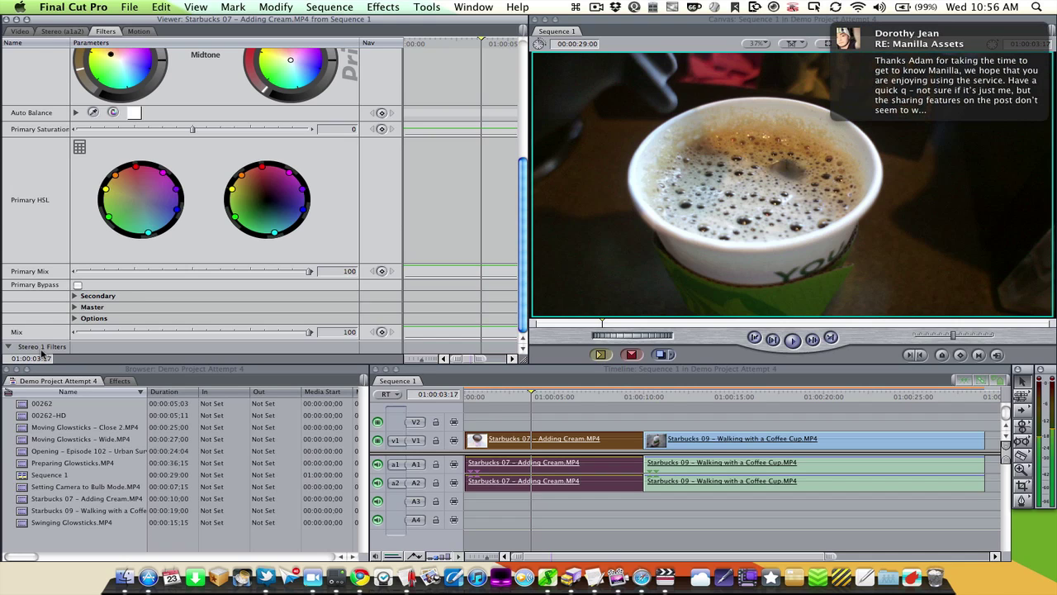
scroll(39, 287, up, 5)
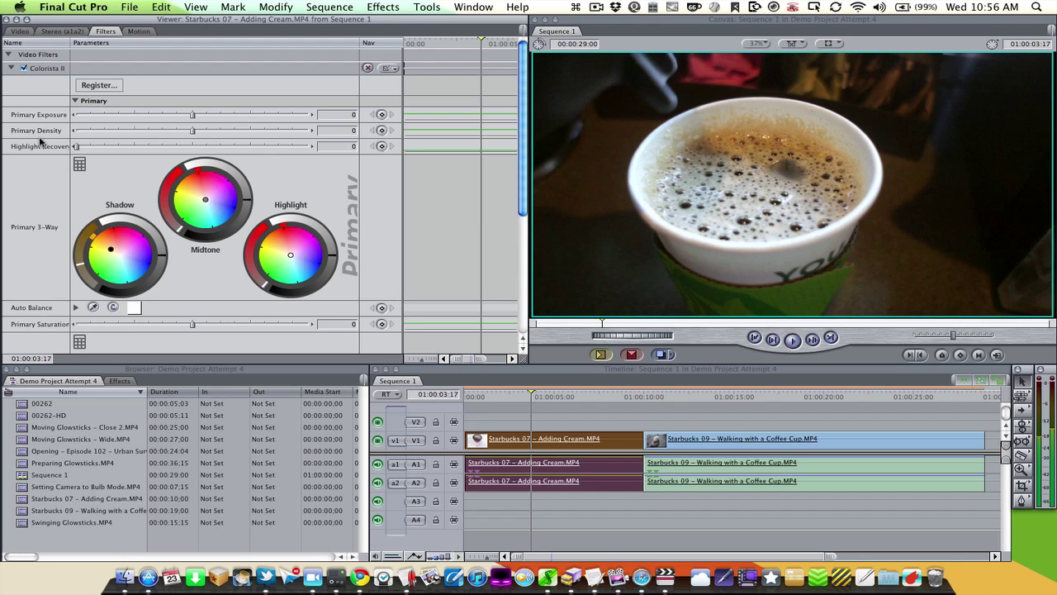
- Remove the Colorista II filter from the Adding Cream clip
click(49, 71)
key(Delete)
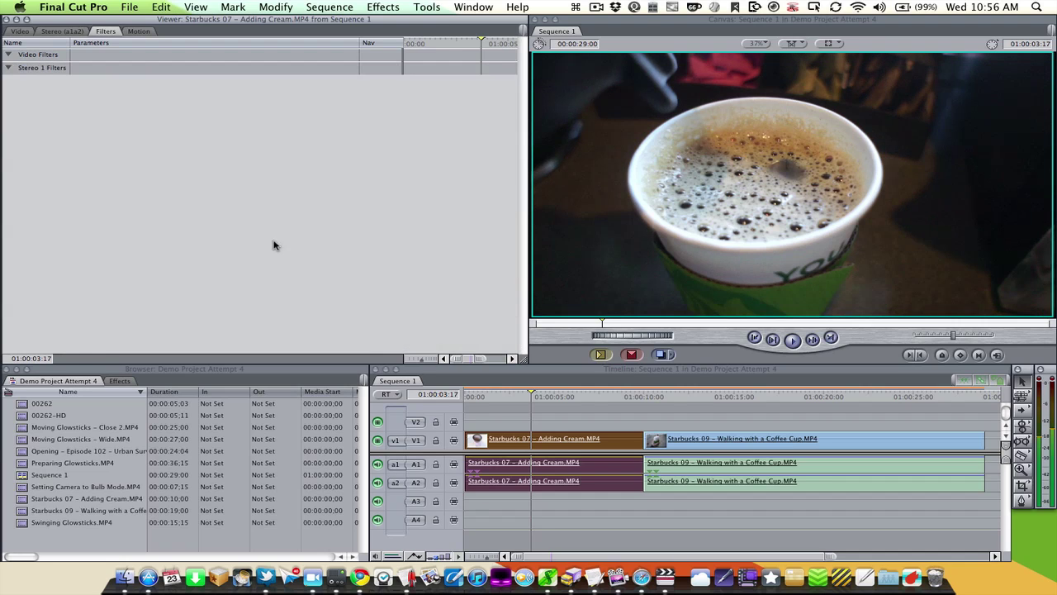
- Try to apply a Diamond Iris video transition at the edit point between the Adding Cream and Walking with a Coffee Cup clips
click(643, 439)
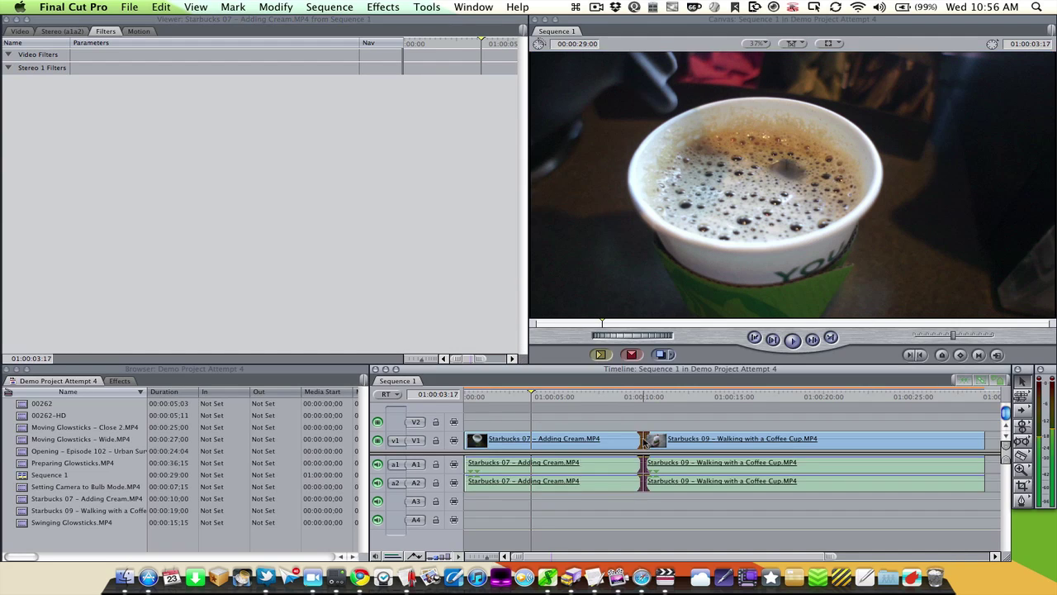
click(429, 10)
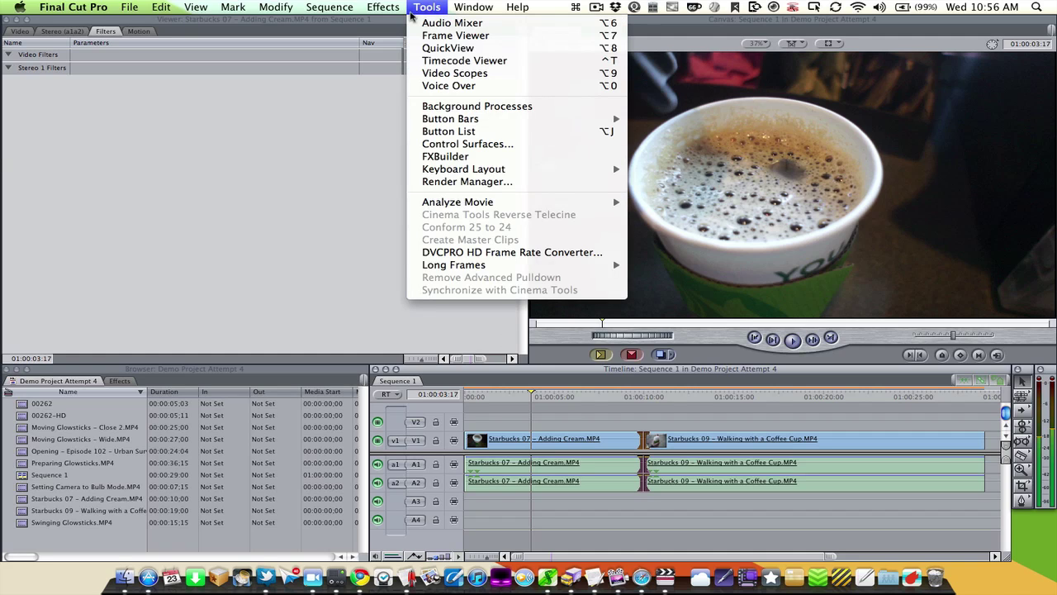
mouse_move(394, 10)
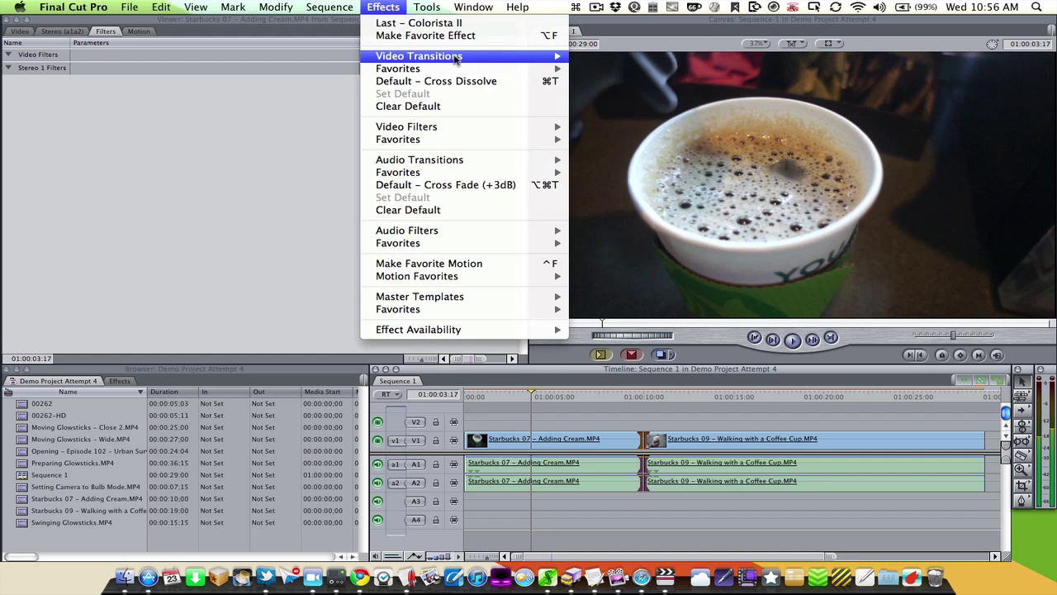
mouse_move(488, 55)
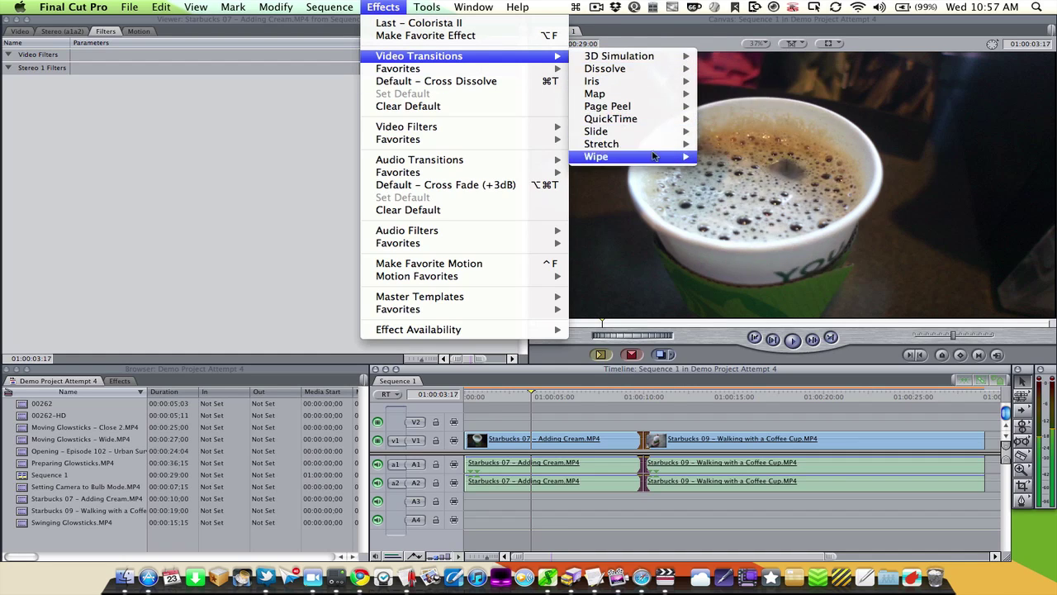
mouse_move(657, 156)
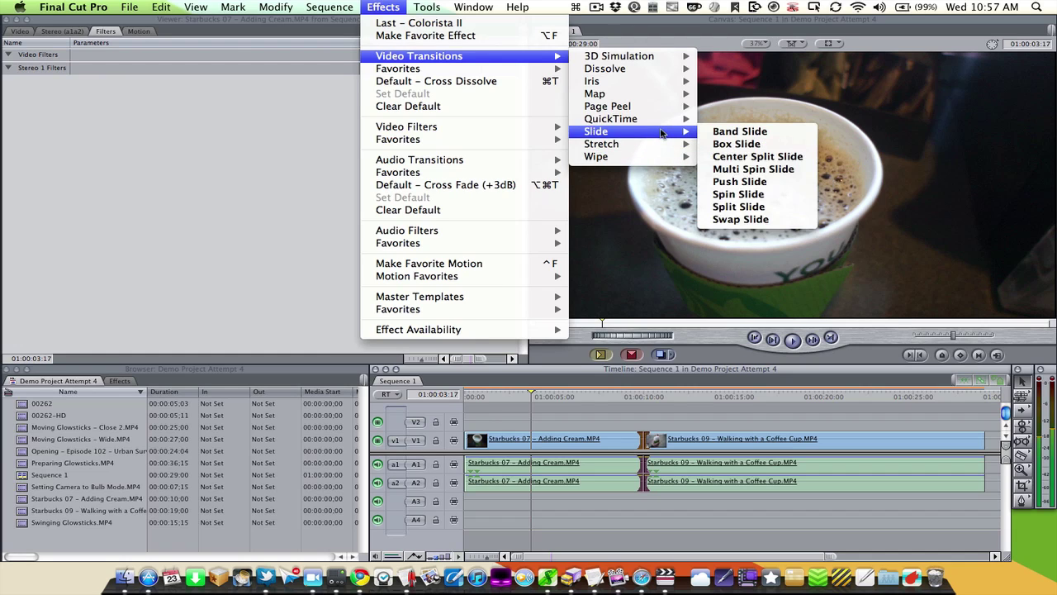
mouse_move(661, 110)
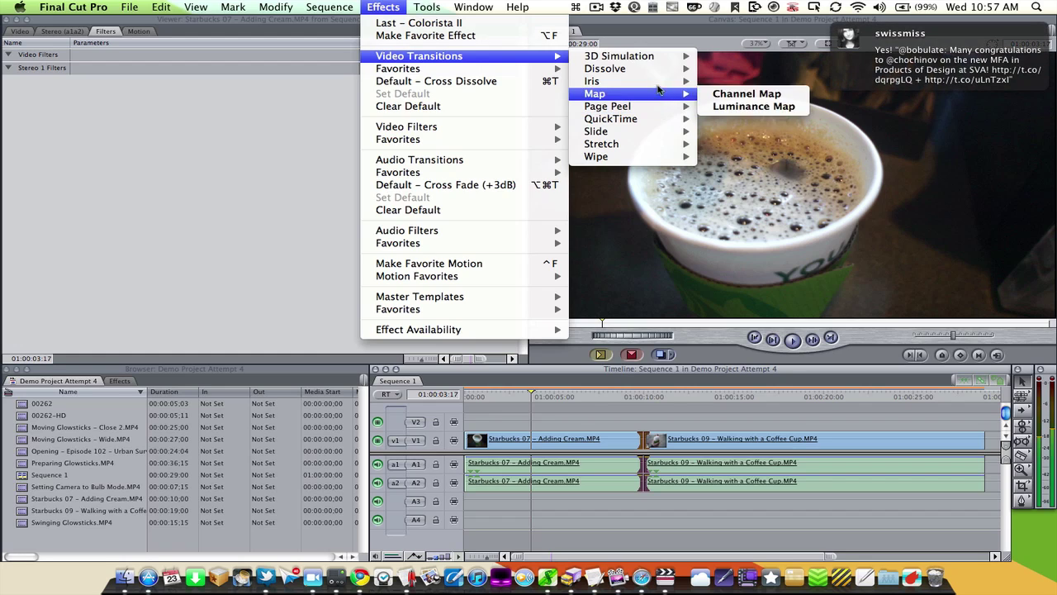
mouse_move(660, 82)
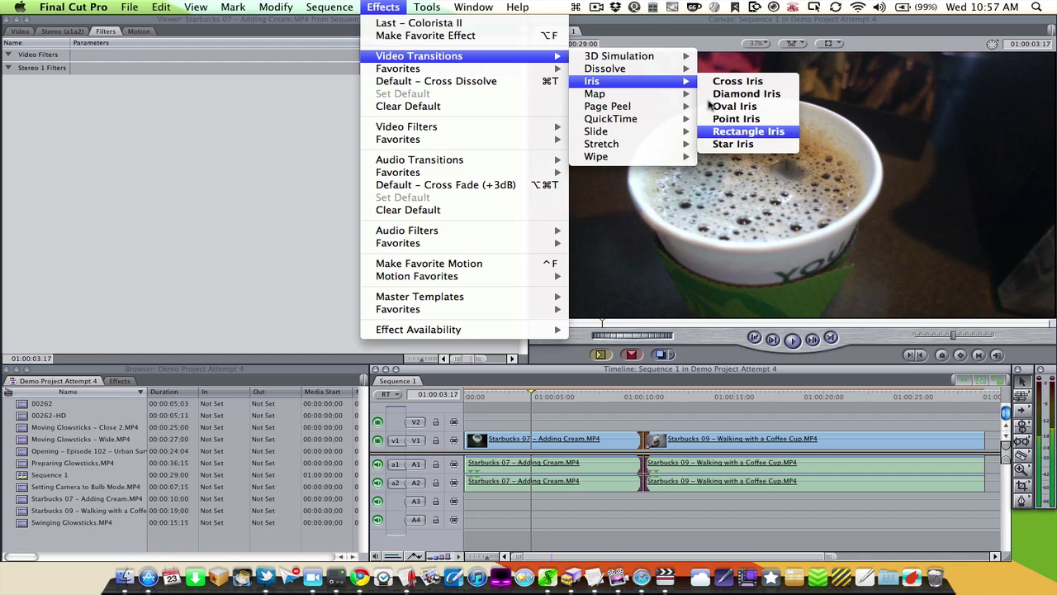
click(712, 94)
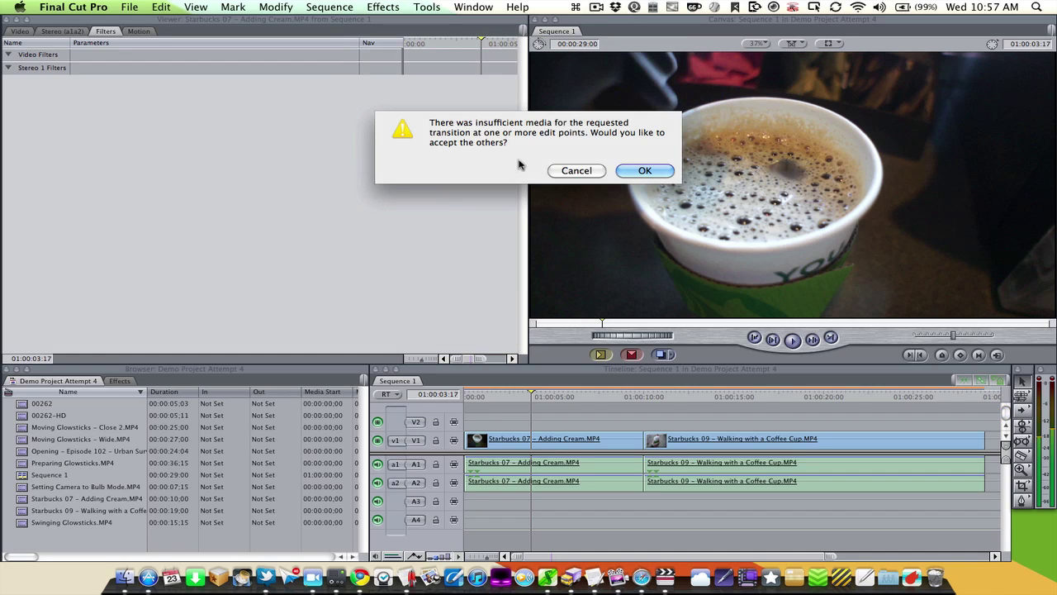
click(581, 170)
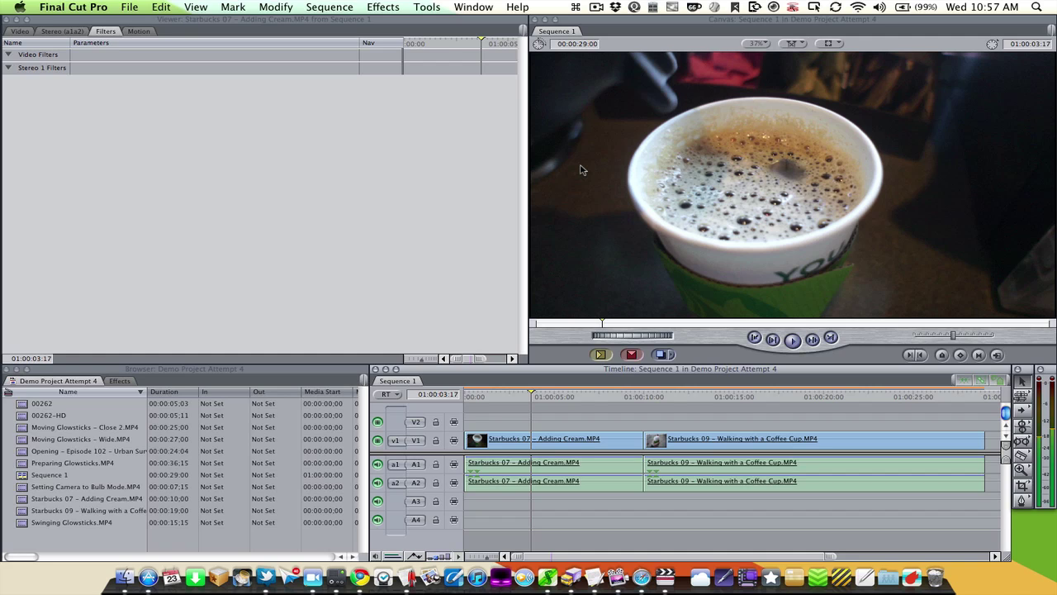
- Look through the video transition categories, including the 3D Simulation set, and the default transition options
click(431, 10)
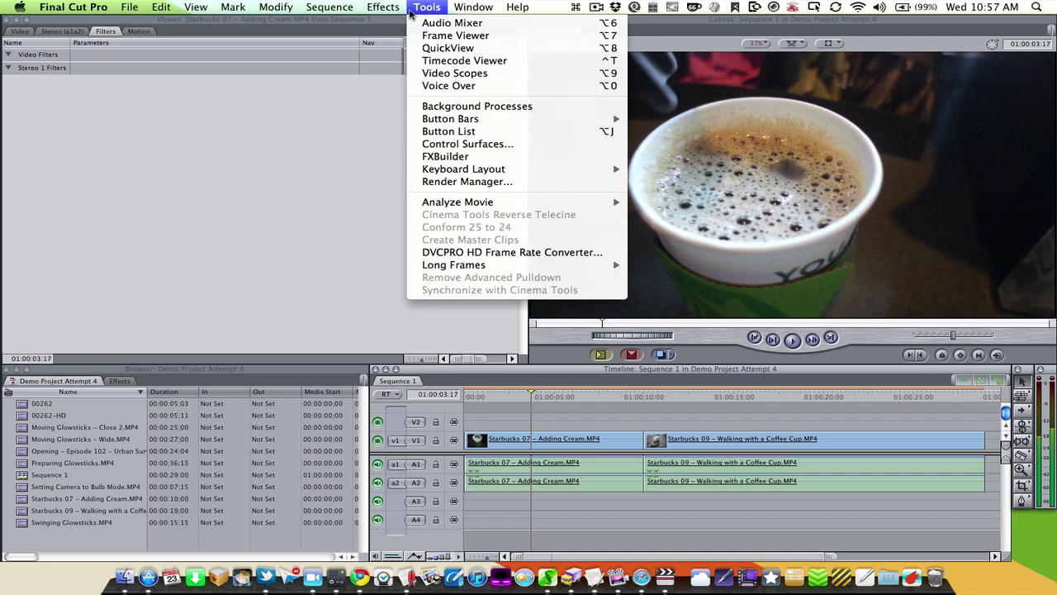
mouse_move(398, 11)
mouse_move(413, 57)
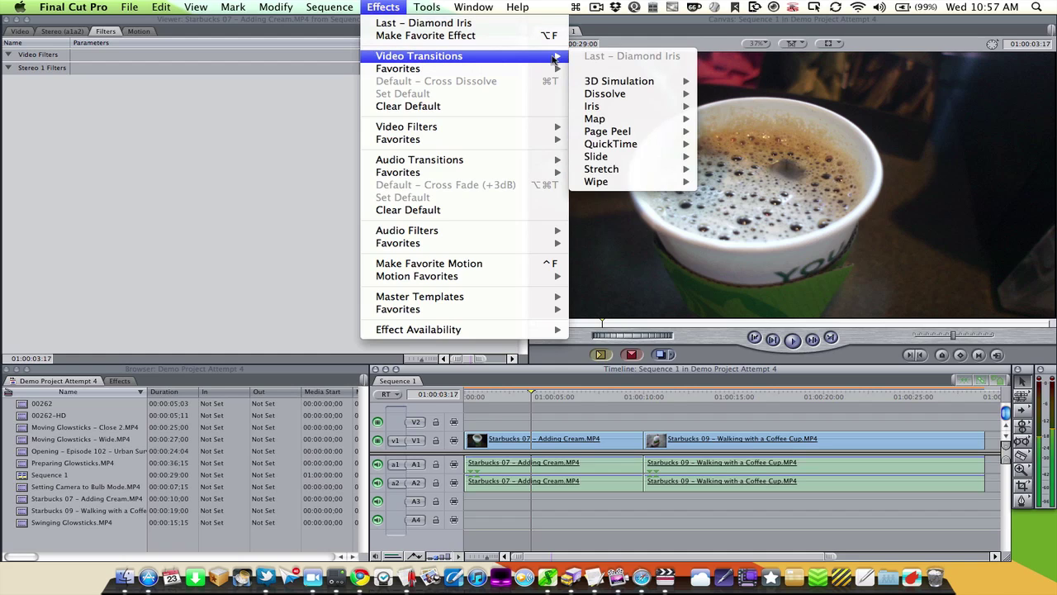
mouse_move(595, 83)
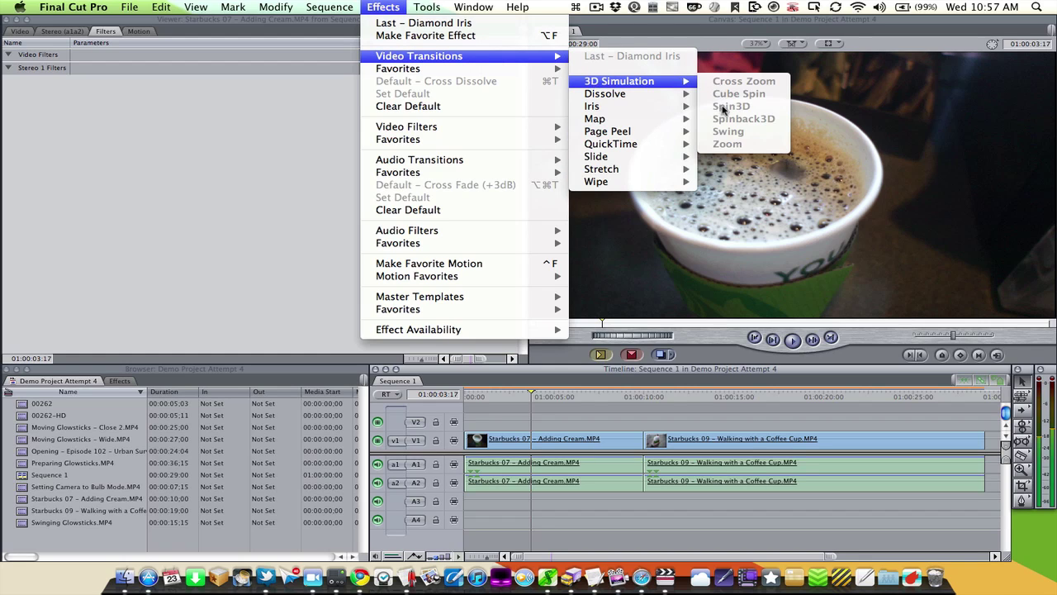
click(248, 221)
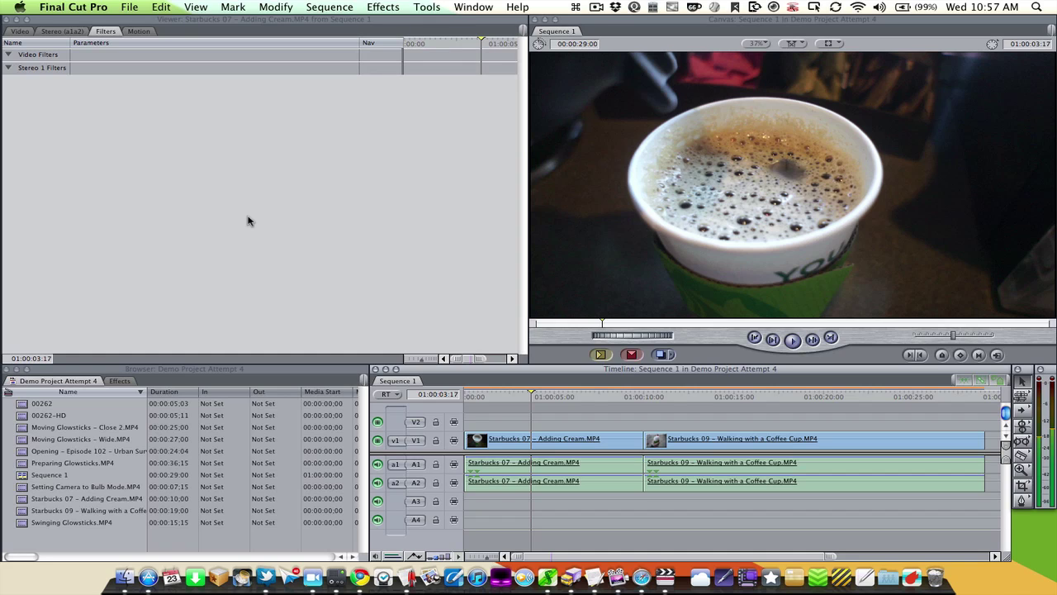
click(427, 10)
mouse_move(394, 10)
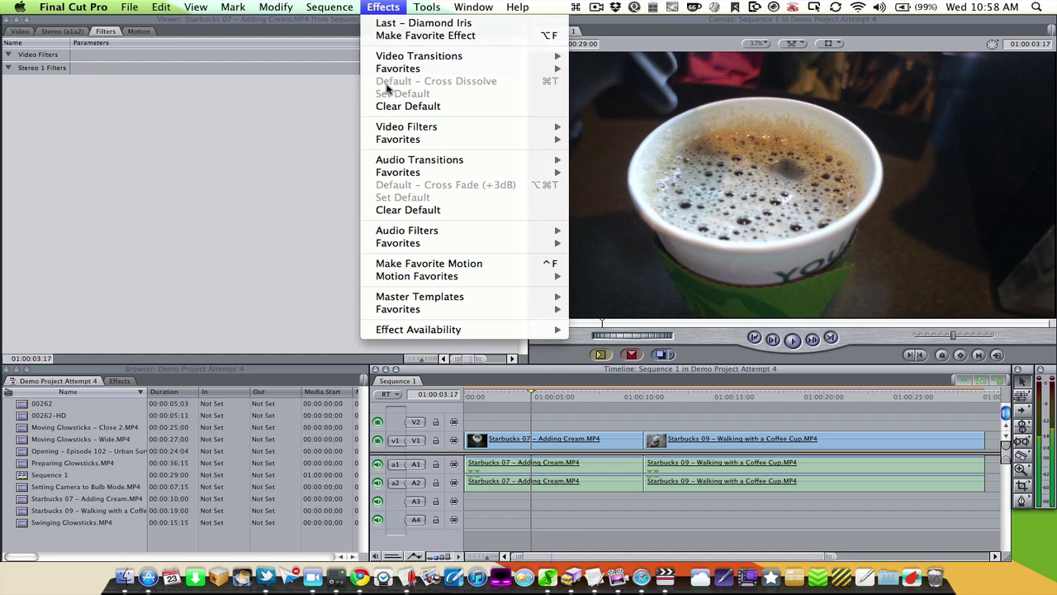
click(552, 431)
- Open the Adding Cream clip's stereo audio in the Viewer and look through the audio filter groups
double_click(570, 472)
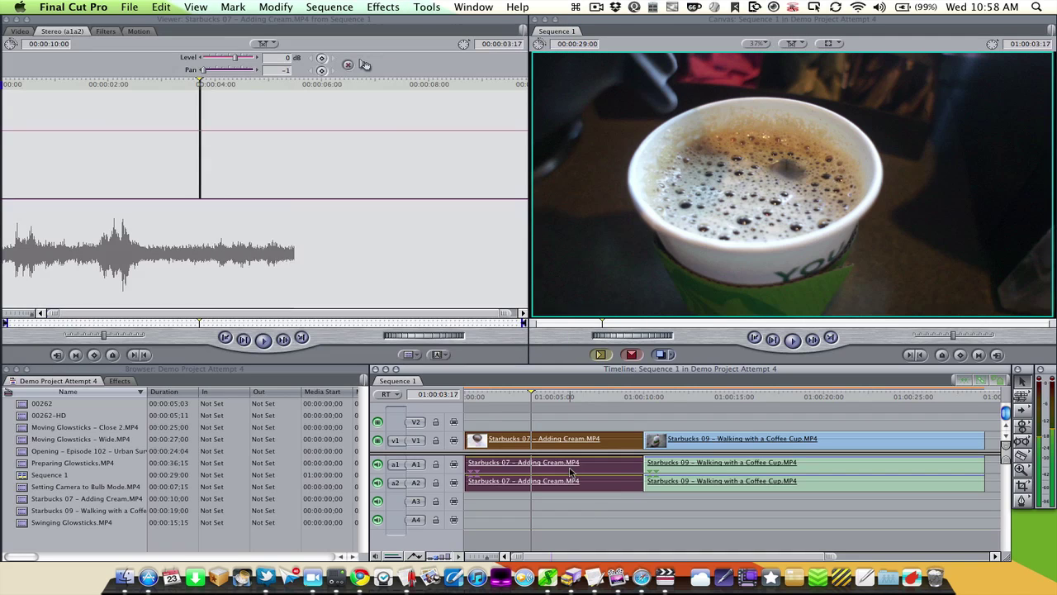
click(425, 10)
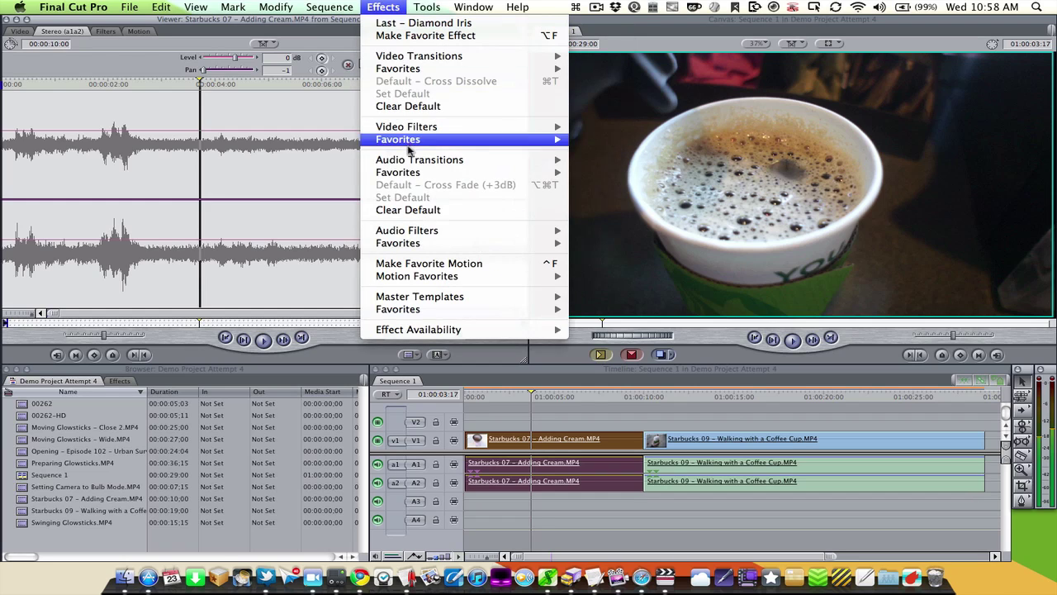
mouse_move(427, 165)
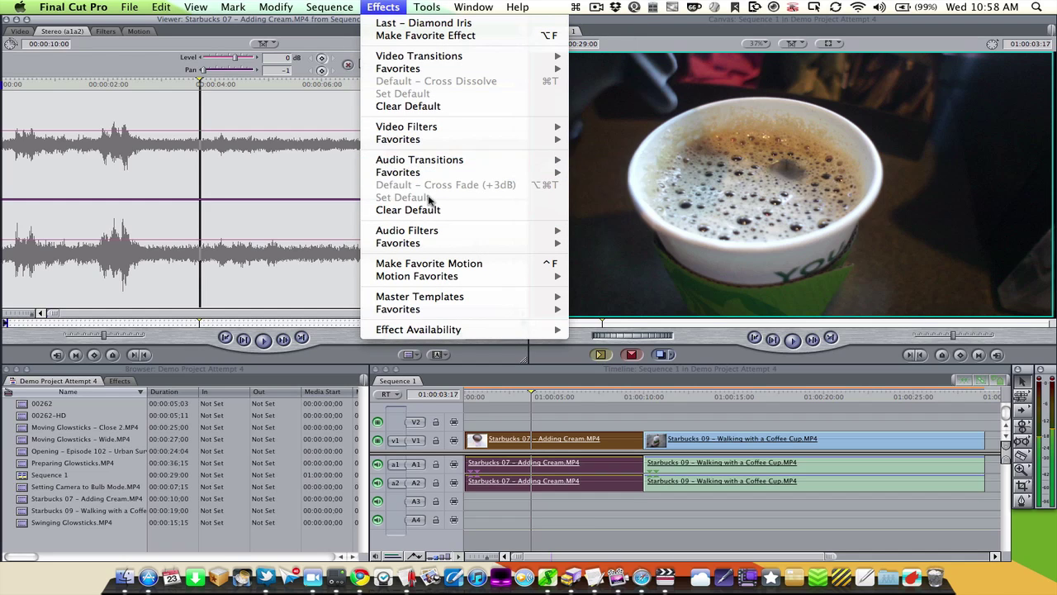
mouse_move(444, 235)
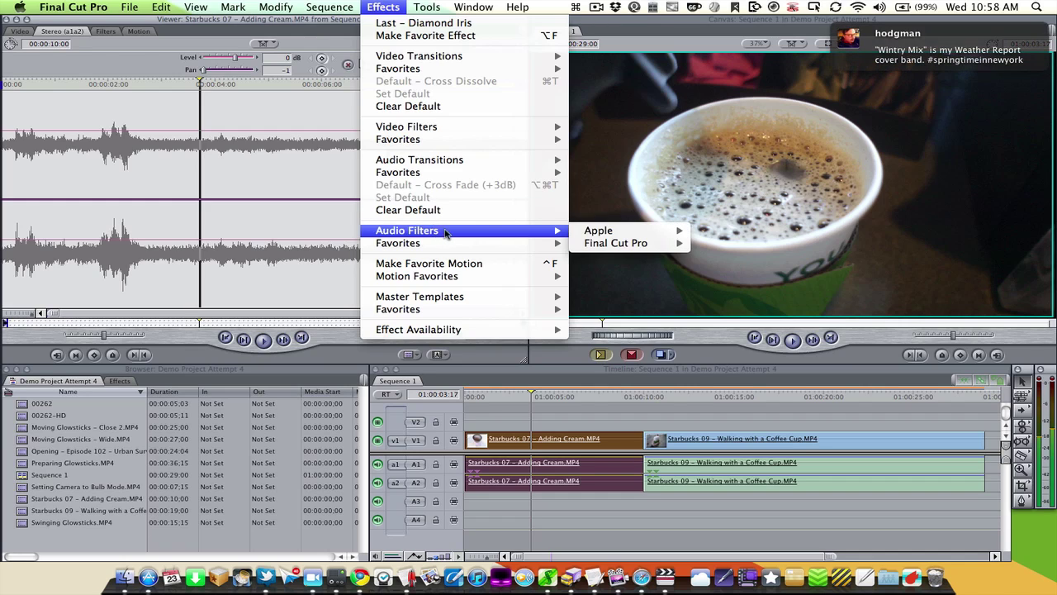
mouse_move(627, 235)
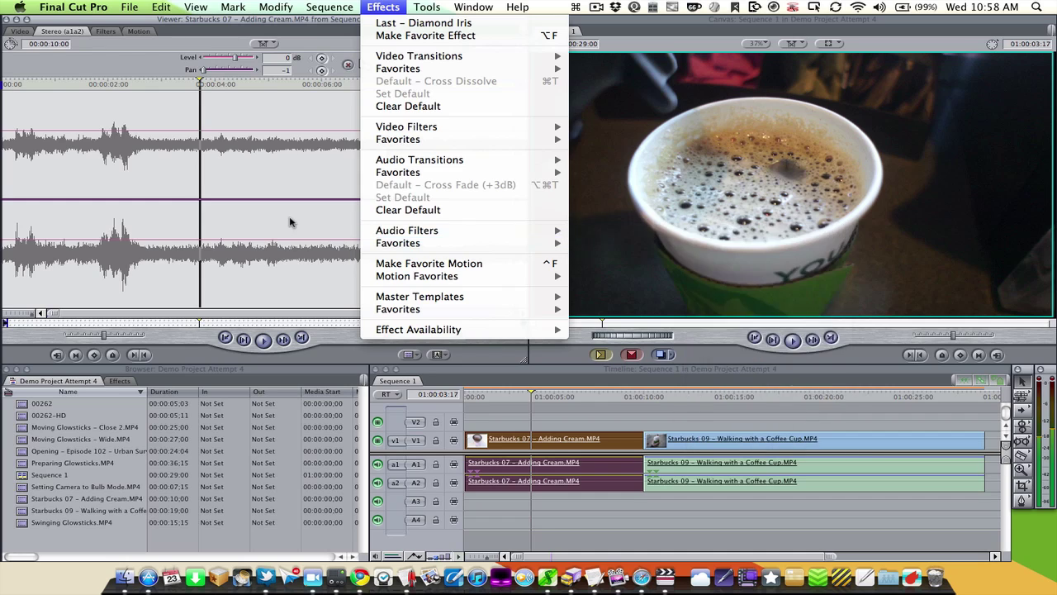
click(260, 226)
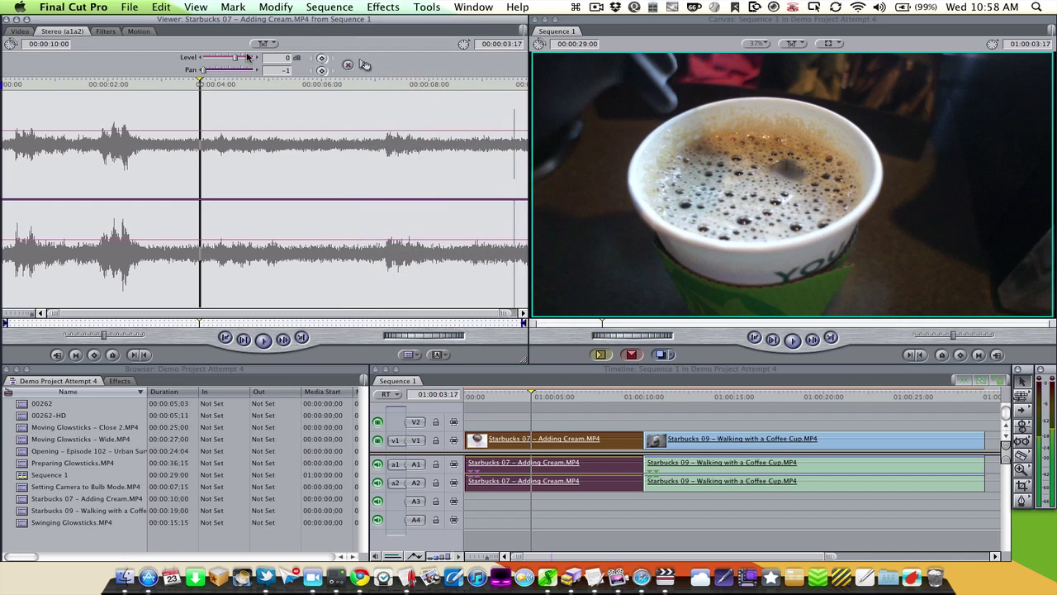
- Try the AUParametricEQ filter on the Adding Cream clip's audio, showing its parameters and removing it again
click(427, 6)
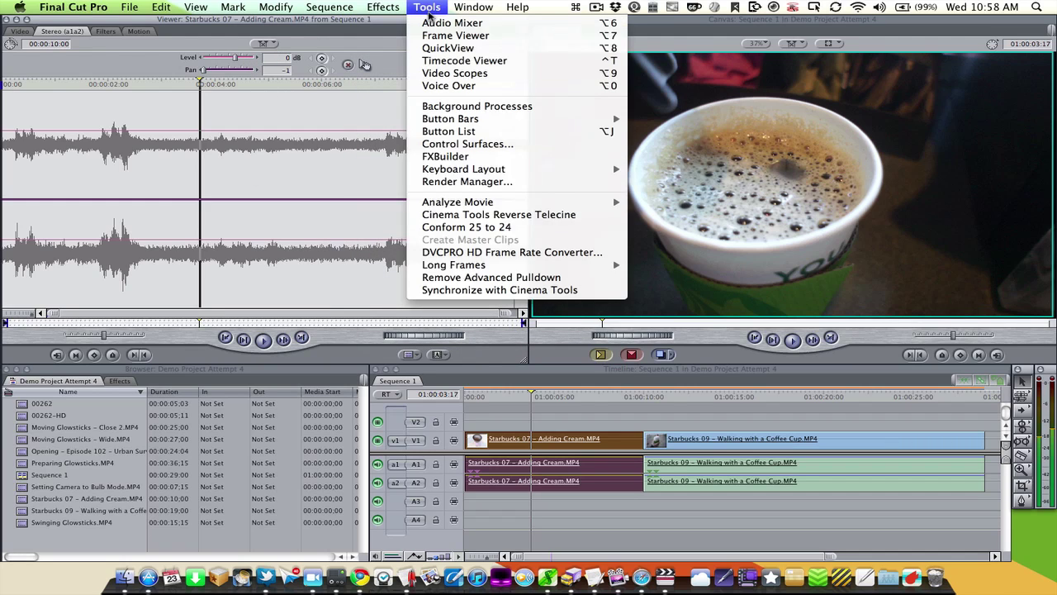
mouse_move(384, 7)
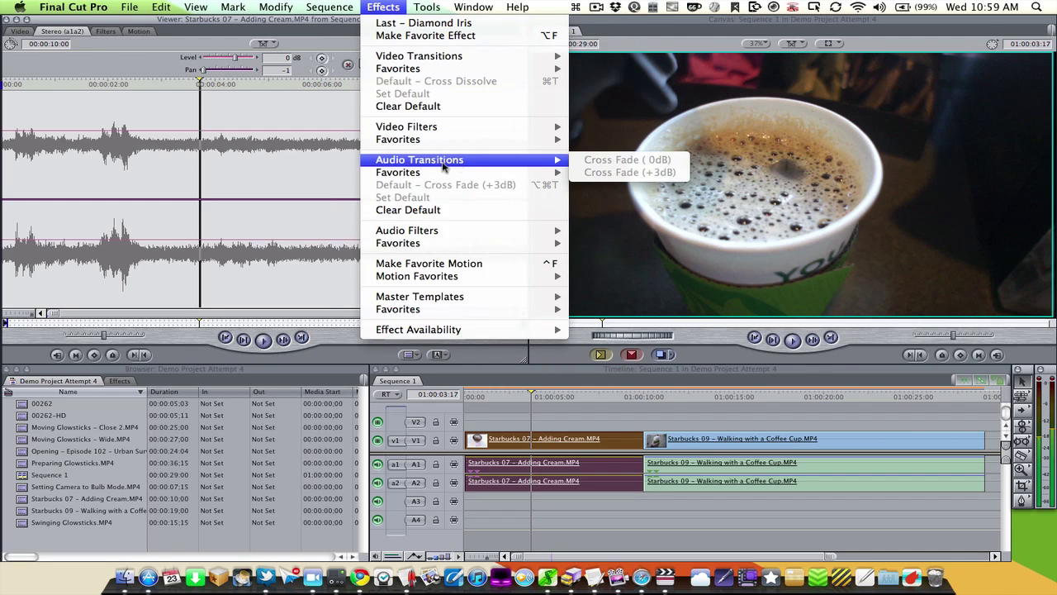
mouse_move(492, 232)
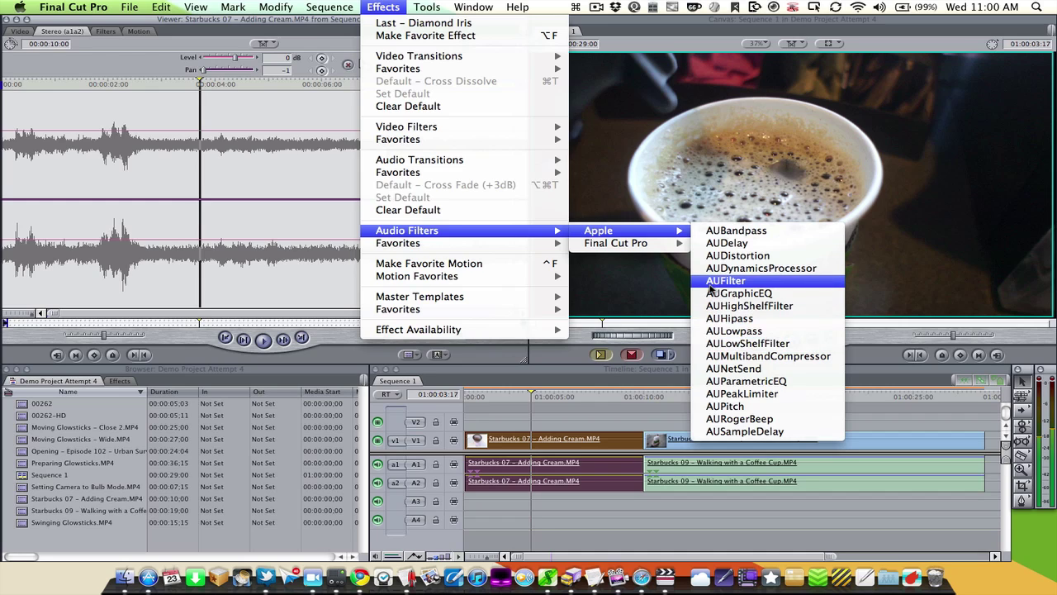
click(701, 386)
click(103, 33)
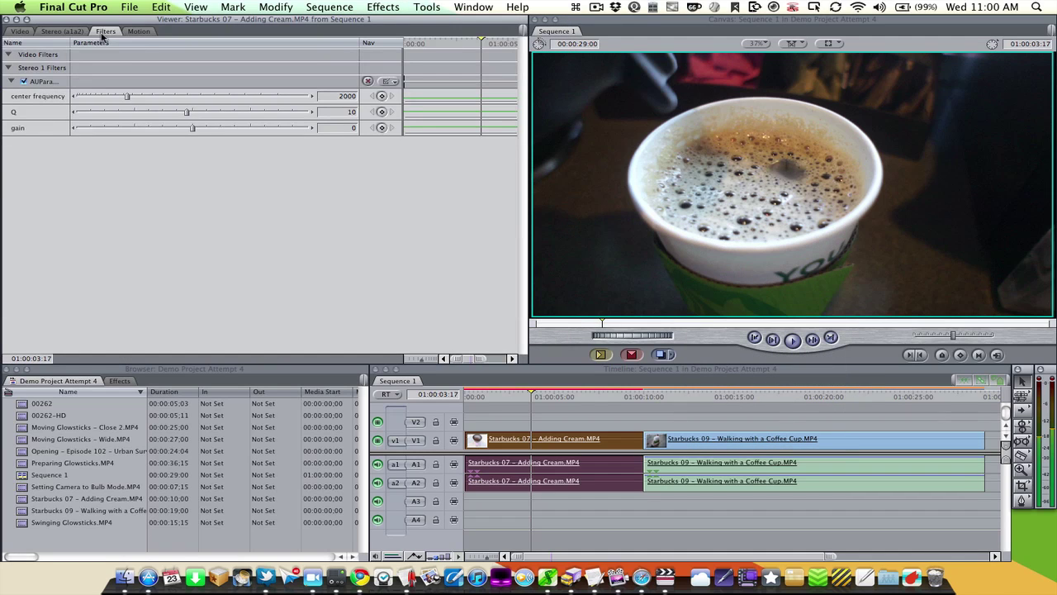
click(43, 85)
key(Delete)
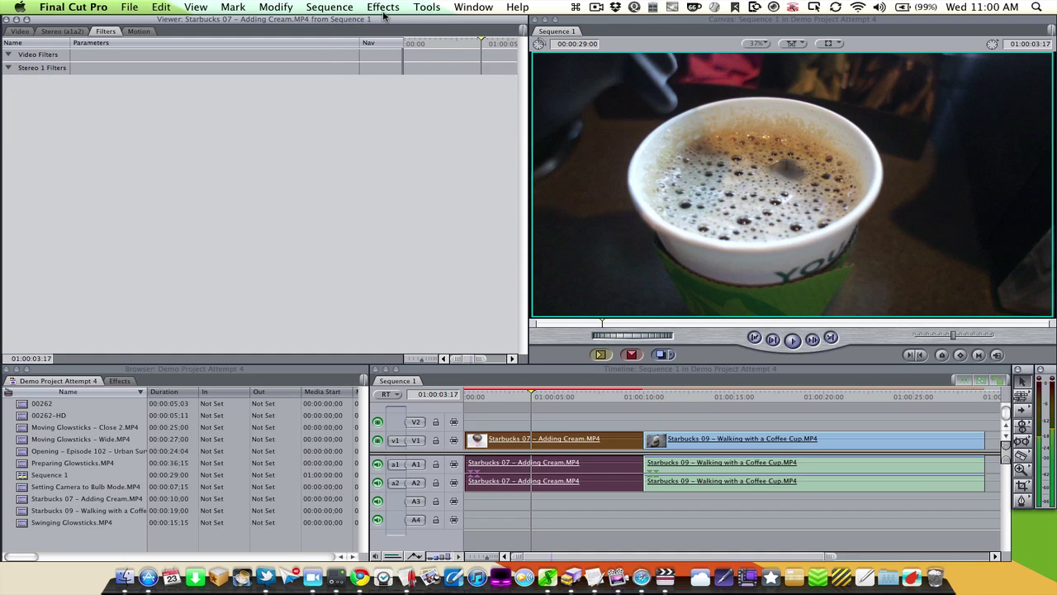
click(421, 11)
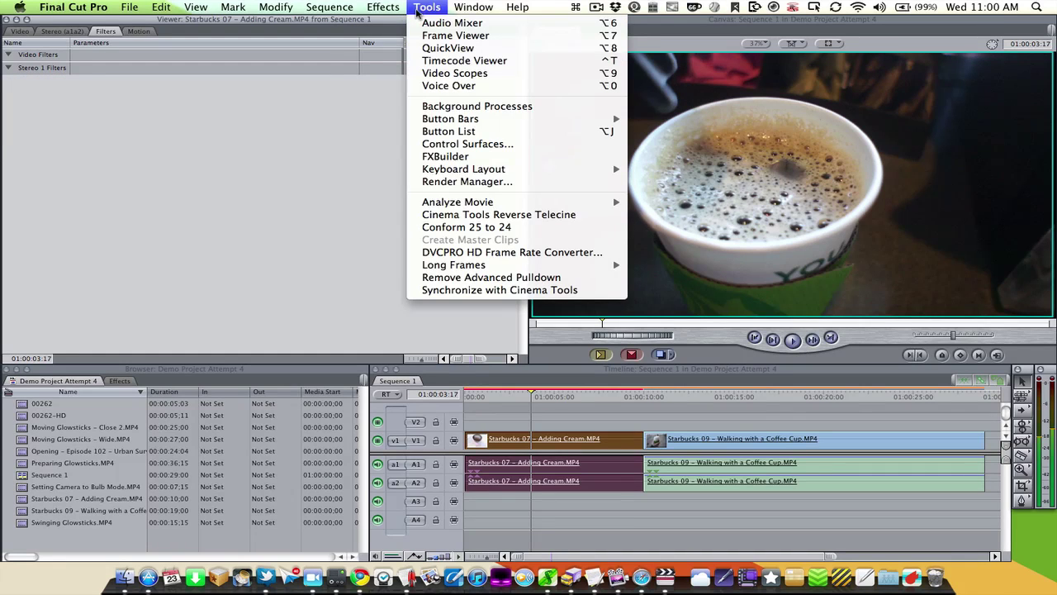
mouse_move(392, 11)
mouse_move(438, 230)
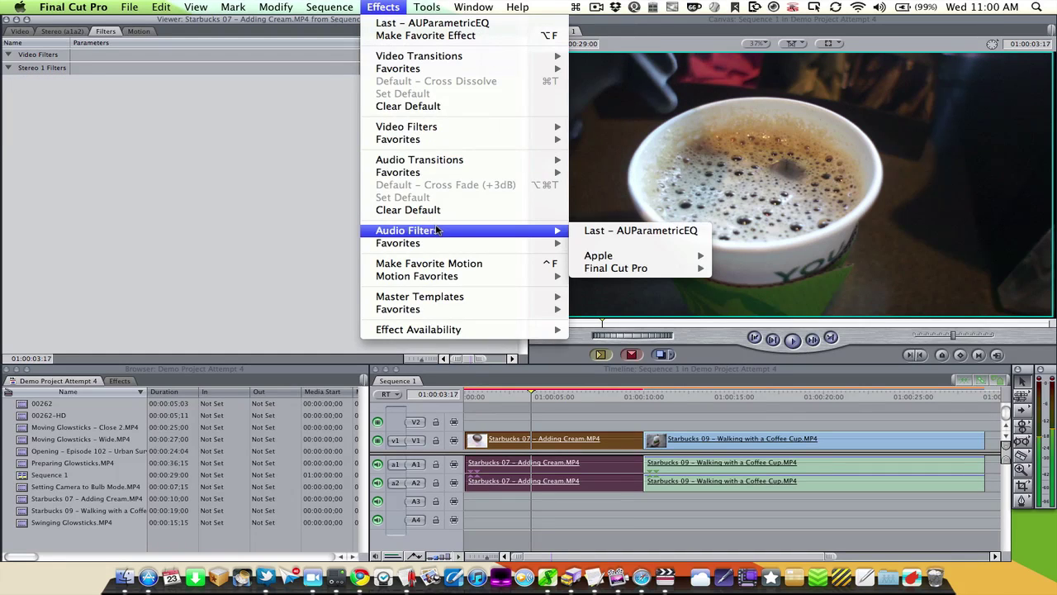
mouse_move(679, 269)
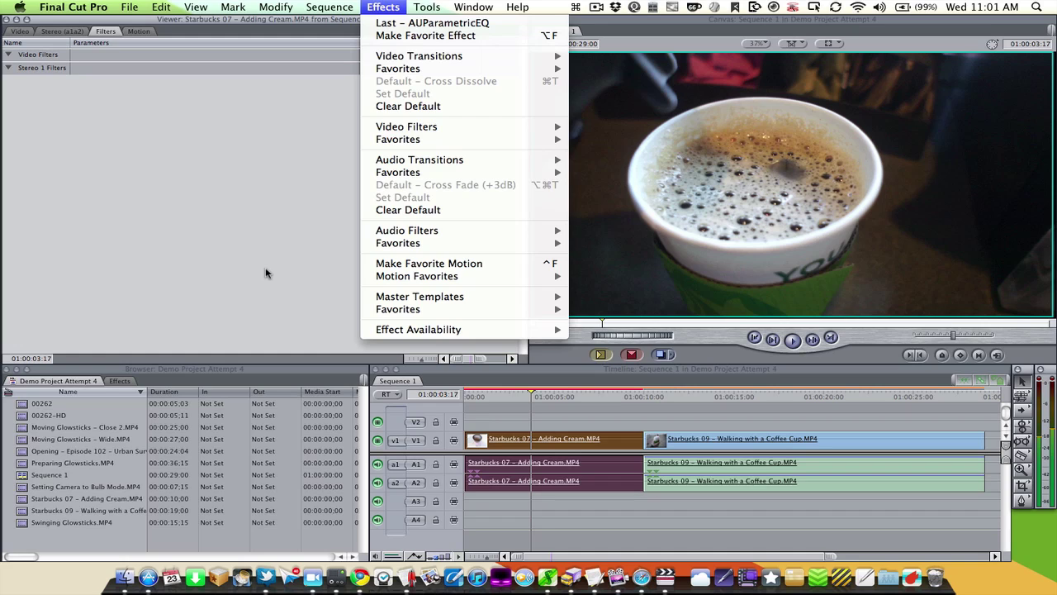
key(Escape)
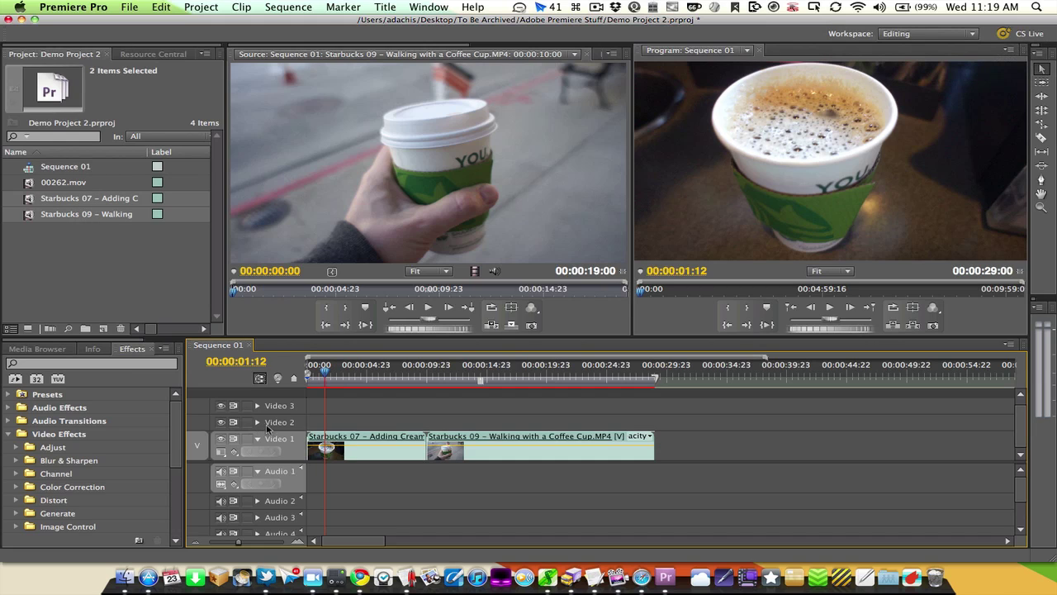
- In Premiere Pro, open the Adding Cream clip from the Video 1 track and show its Effect Controls
click(357, 457)
double_click(358, 457)
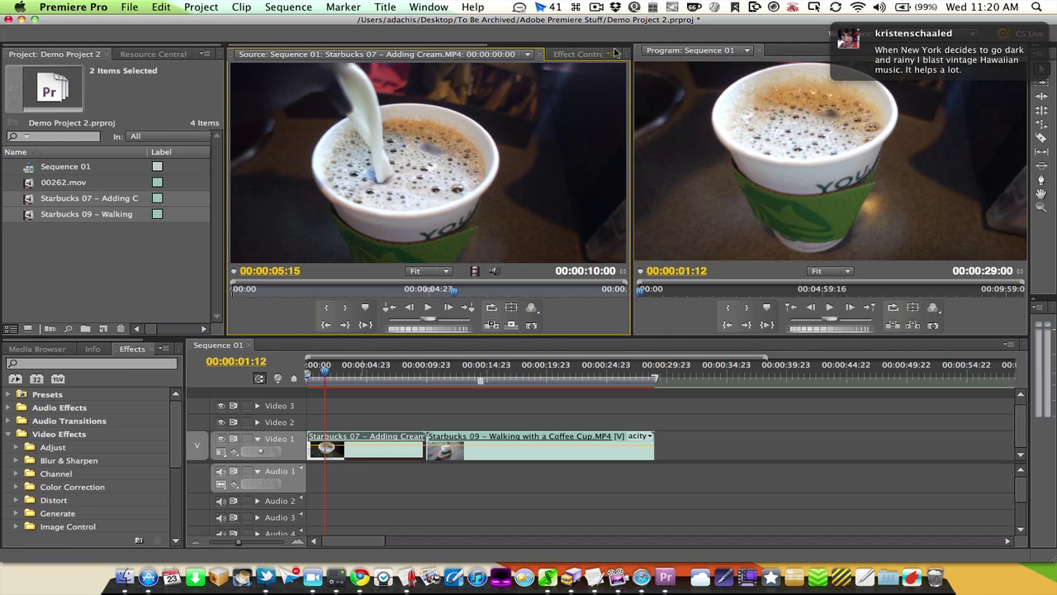
click(559, 57)
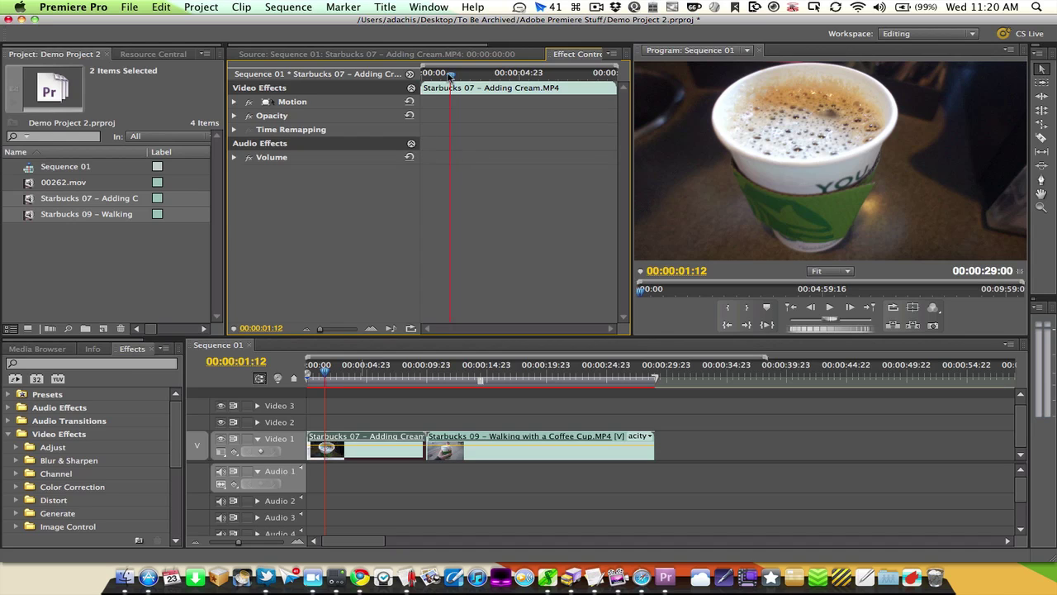
- Enable keyframing for the clip's Motion Position, with keyframes at 00:00:00:00 and 00:00:00:21
key(Left)
key(Home)
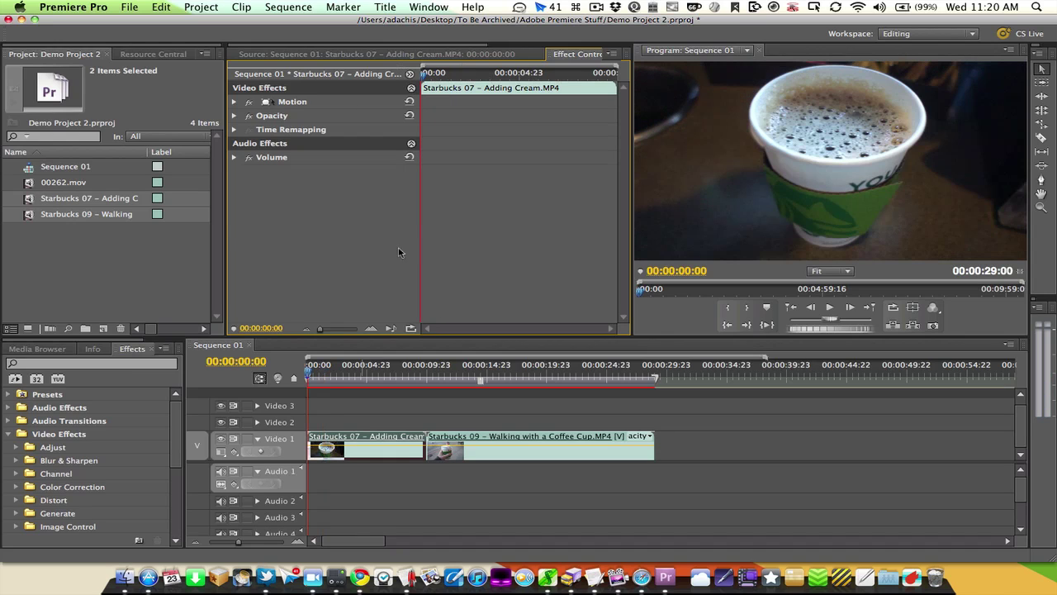
click(233, 102)
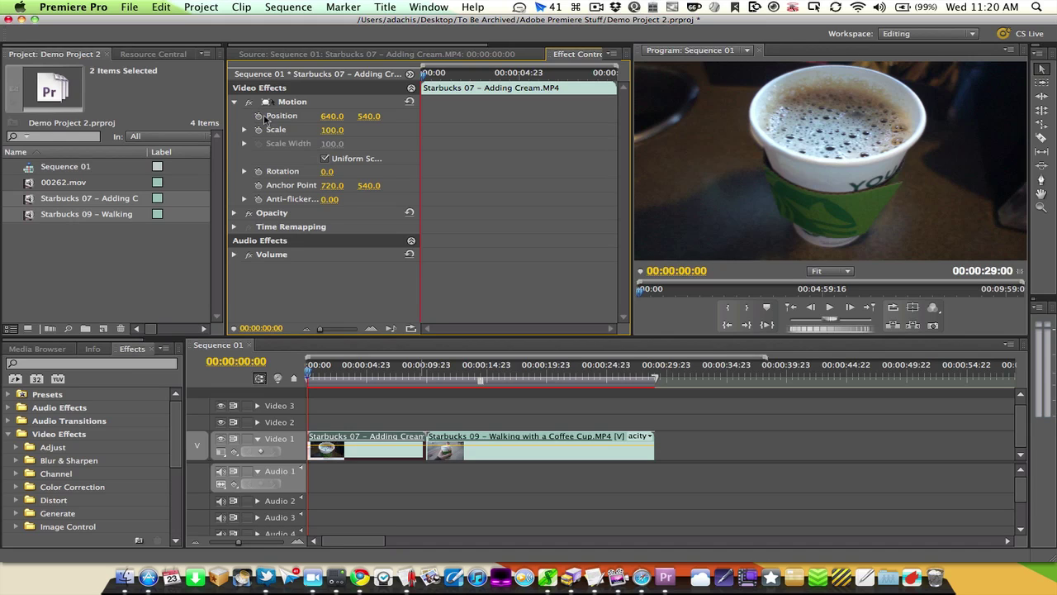
click(259, 117)
click(245, 117)
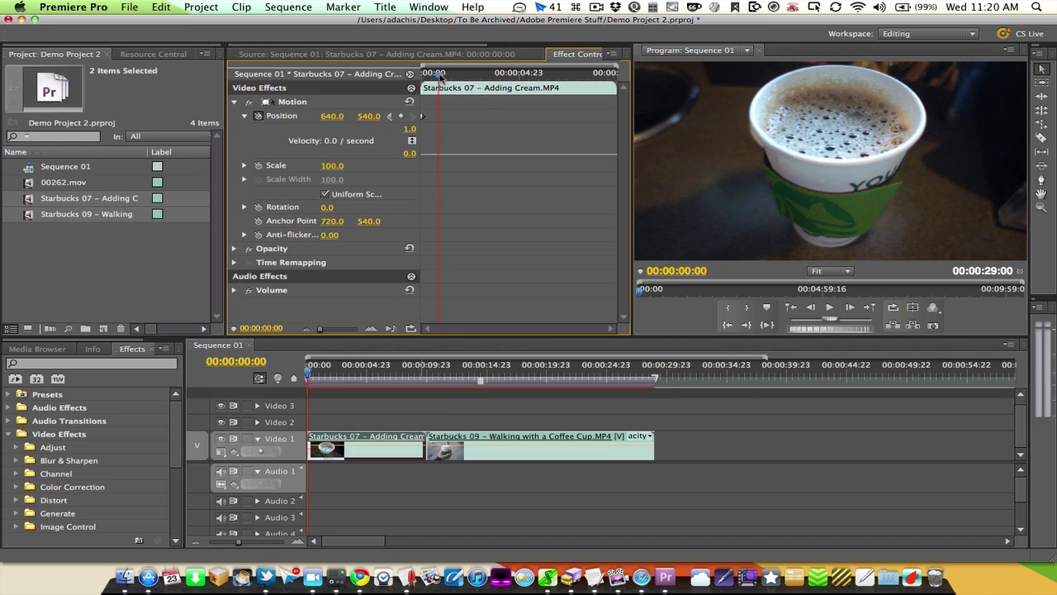
click(437, 73)
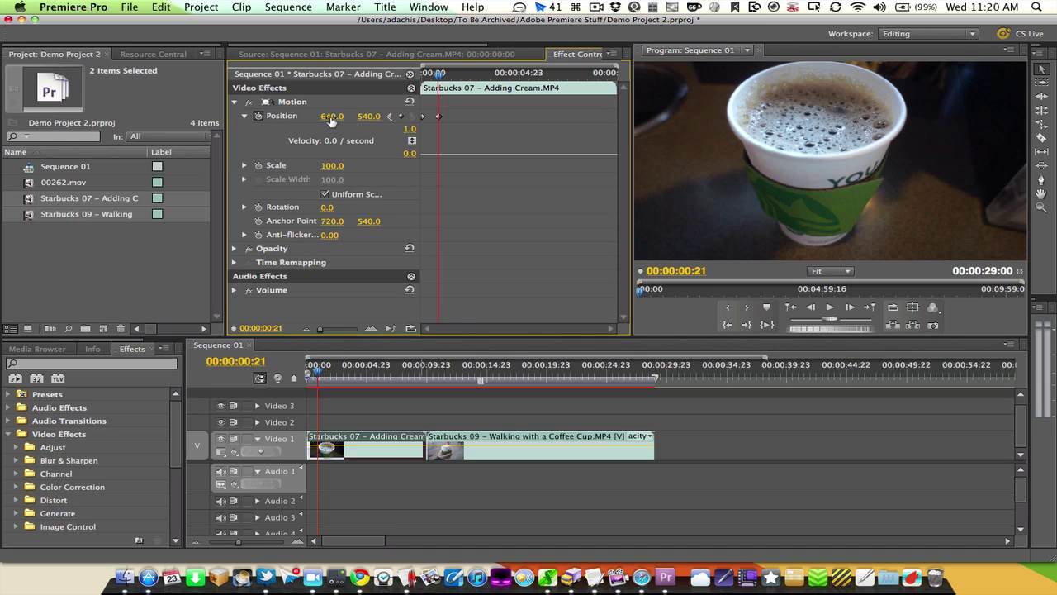
- Set the Motion Position keyframe at 00:00:00:21 to 745.0, 618.0 and play the animation from the start
drag(332, 116, 382, 115)
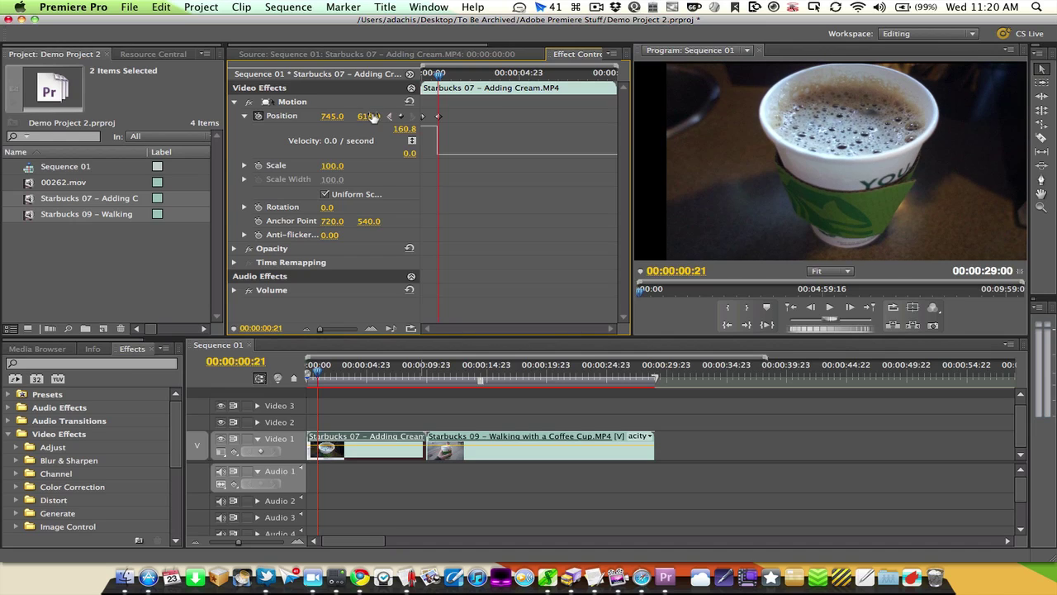
drag(437, 76, 403, 78)
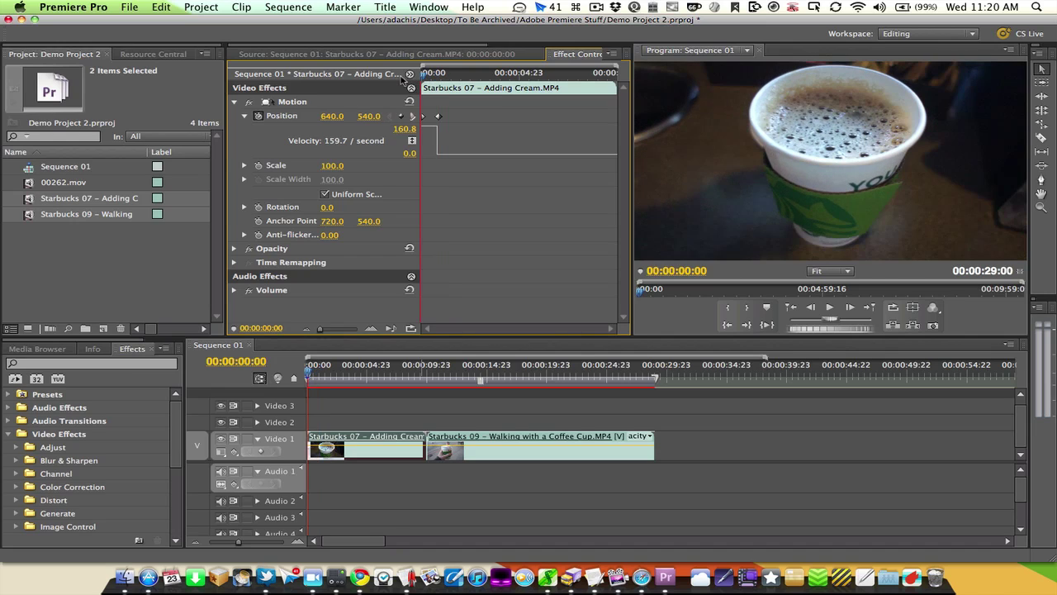
key(space)
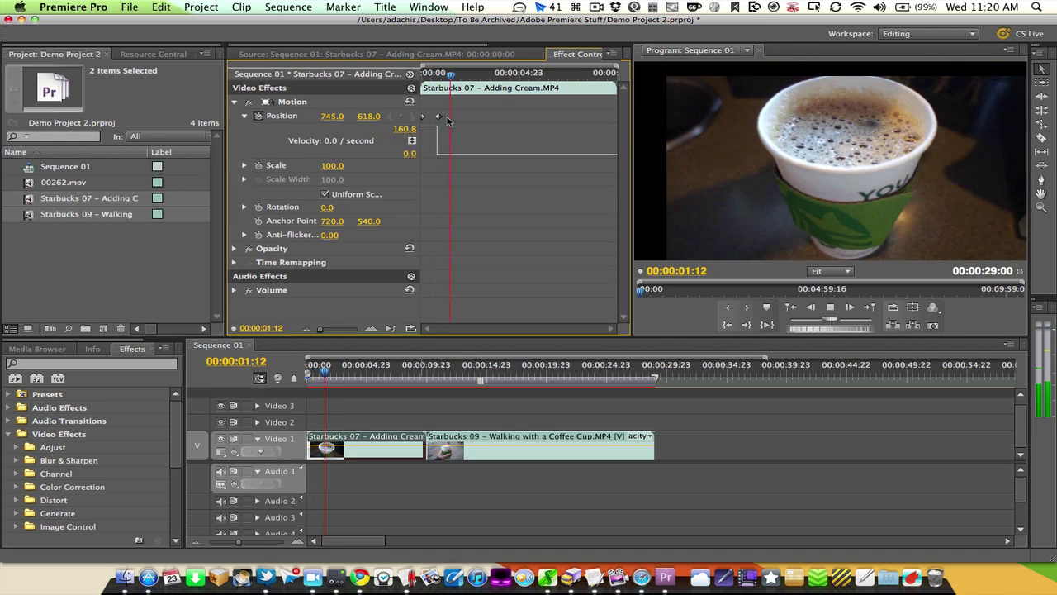
key(space)
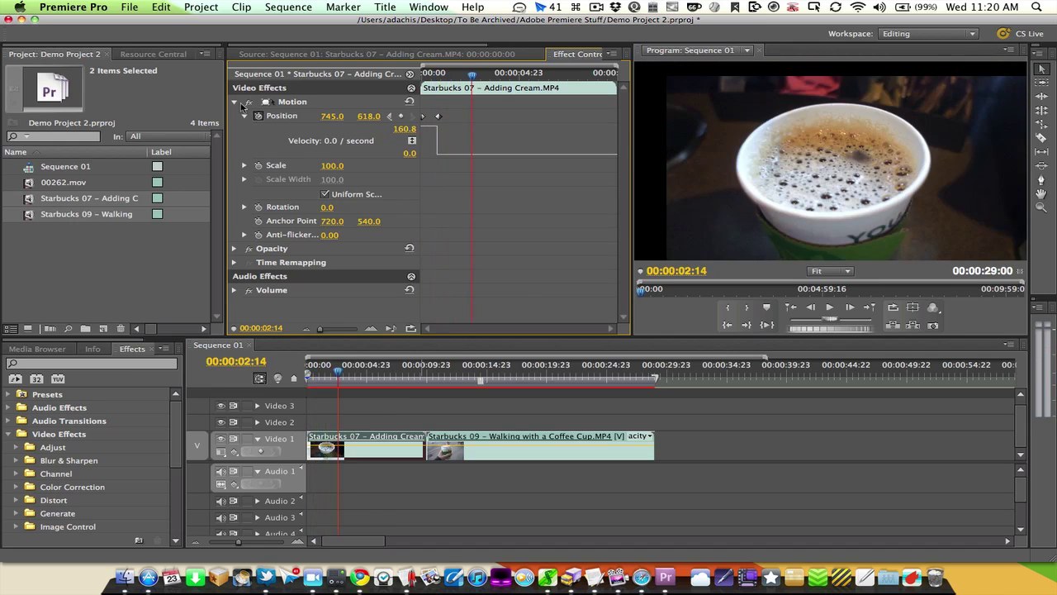
- Turn off Position keyframing, discarding its keyframes, and set the Adding Cream clip's horizontal Position to 640 at the sequence start
click(259, 116)
click(641, 306)
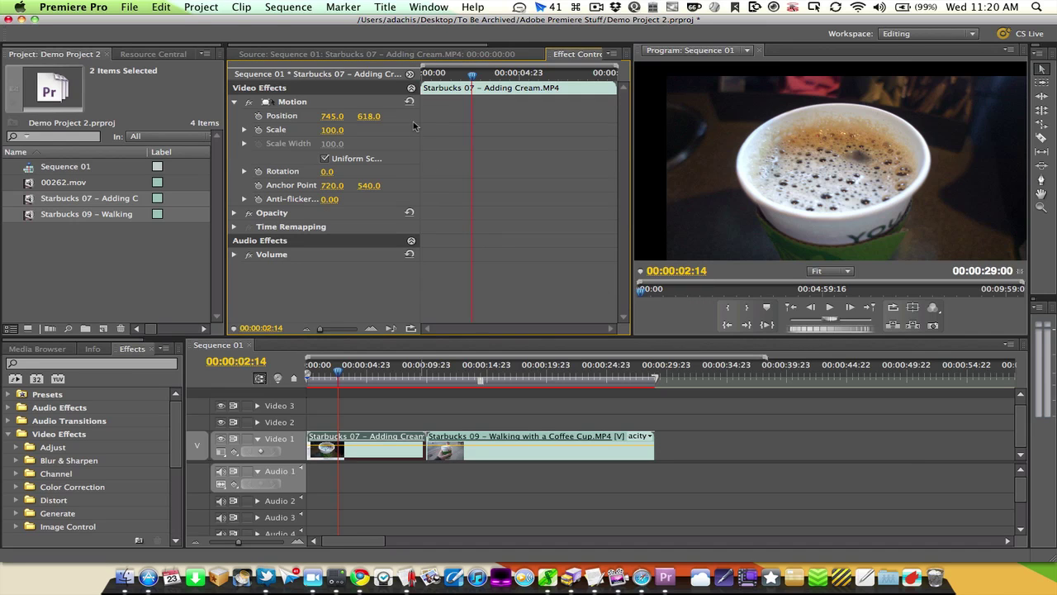
click(445, 74)
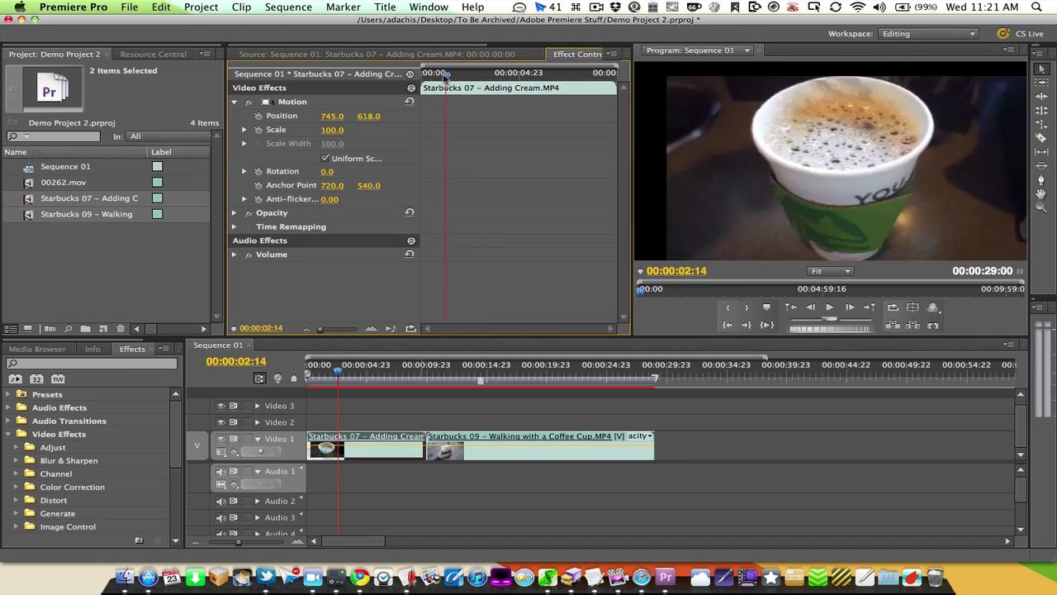
drag(445, 74, 422, 74)
click(335, 116)
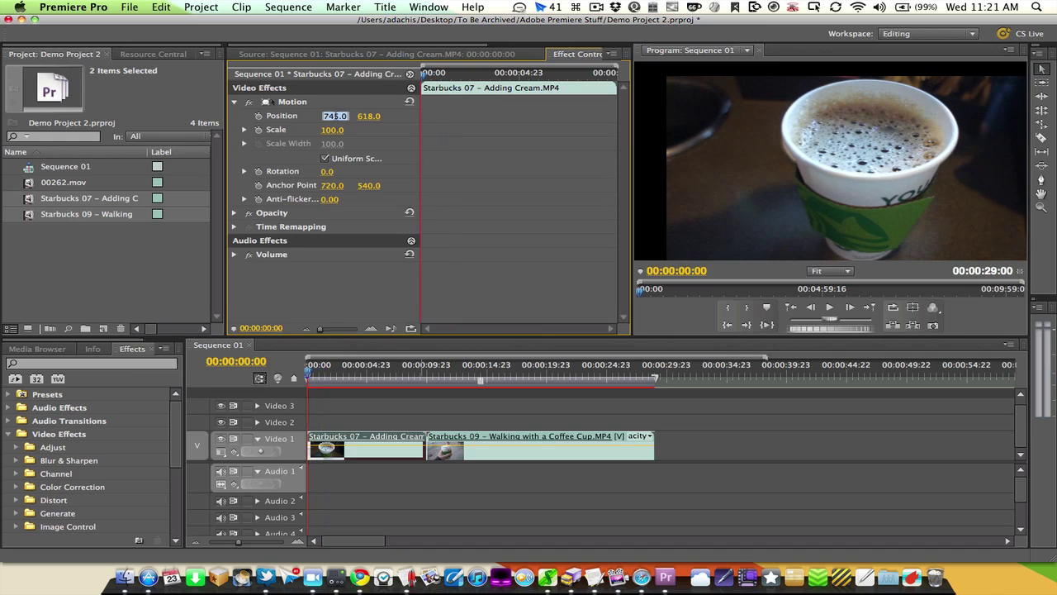
text(640)
key(Return)
- Try vertical Position values of 480 and 360 on the Adding Cream clip
click(373, 117)
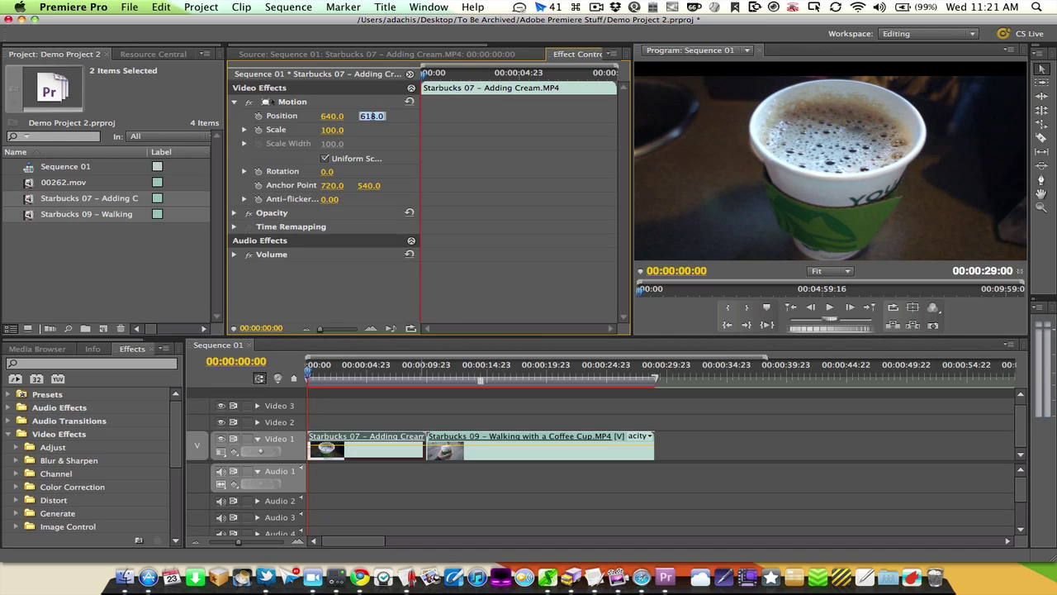
text(4800)
key(Return)
click(373, 116)
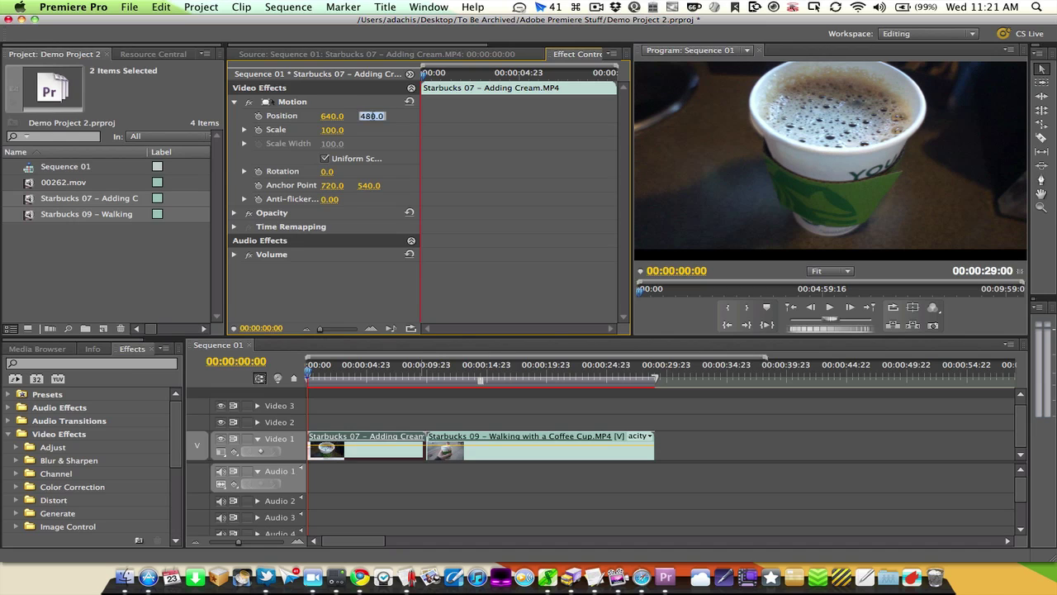
text(360)
key(Return)
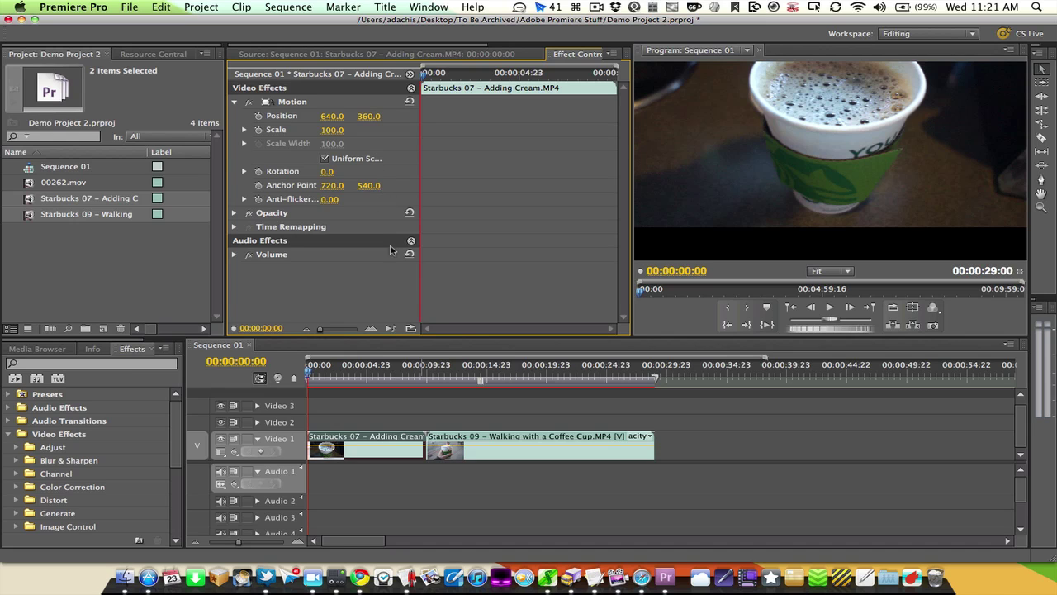
- Reopen the Adding Cream clip's Effect Controls and try vertical Position values of 400, 640, 480 and 520
click(336, 406)
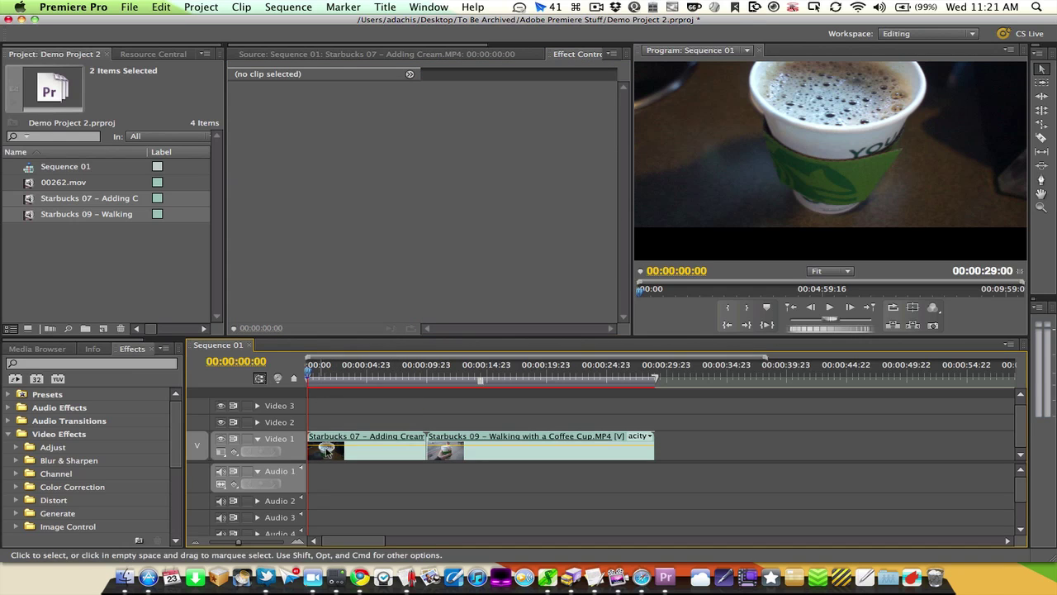
double_click(327, 450)
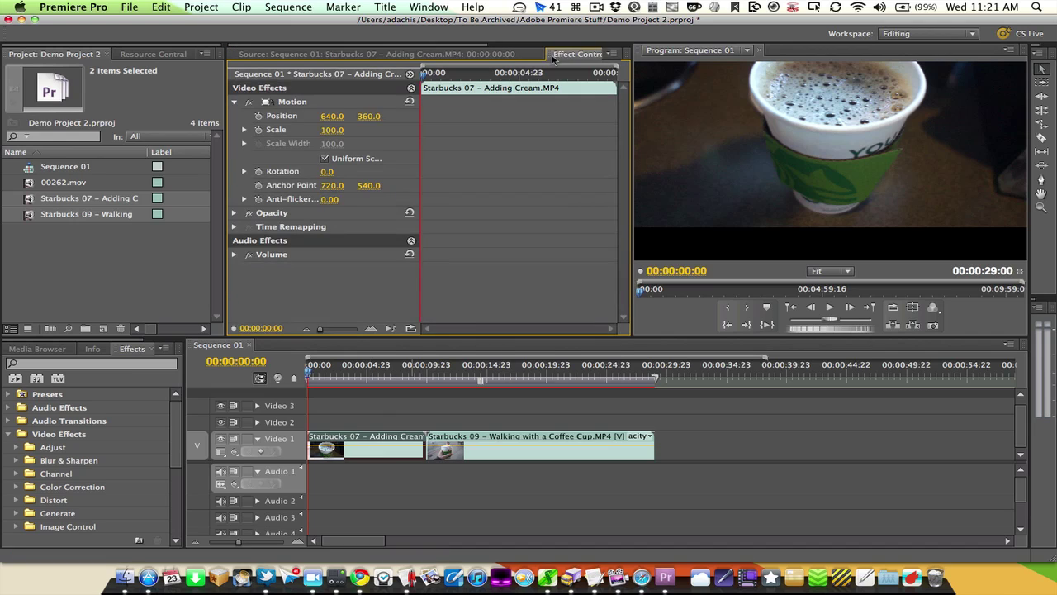
click(372, 116)
text(400)
key(Return)
click(372, 115)
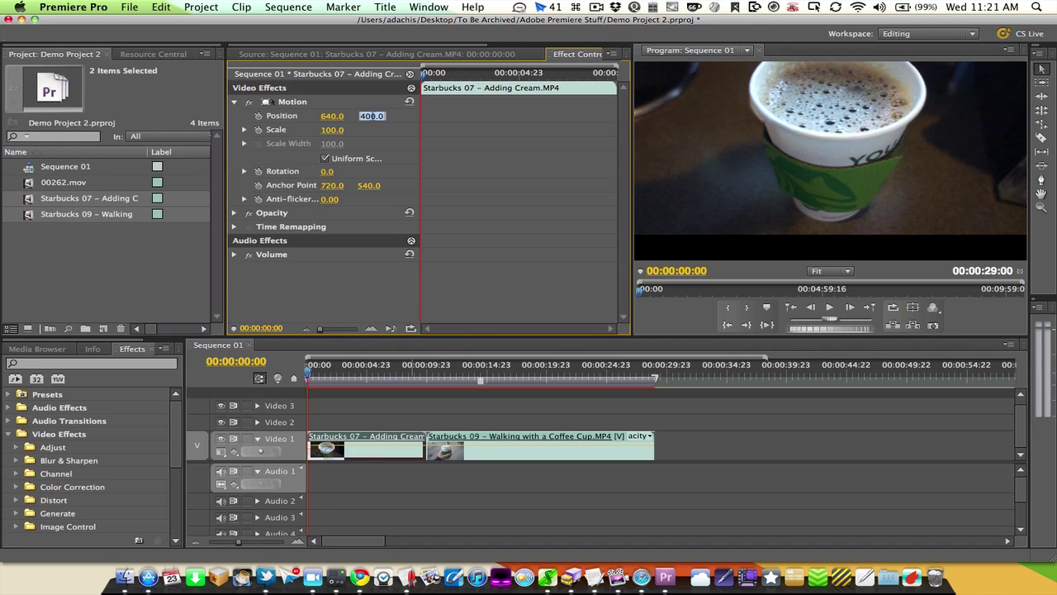
text(640)
key(Return)
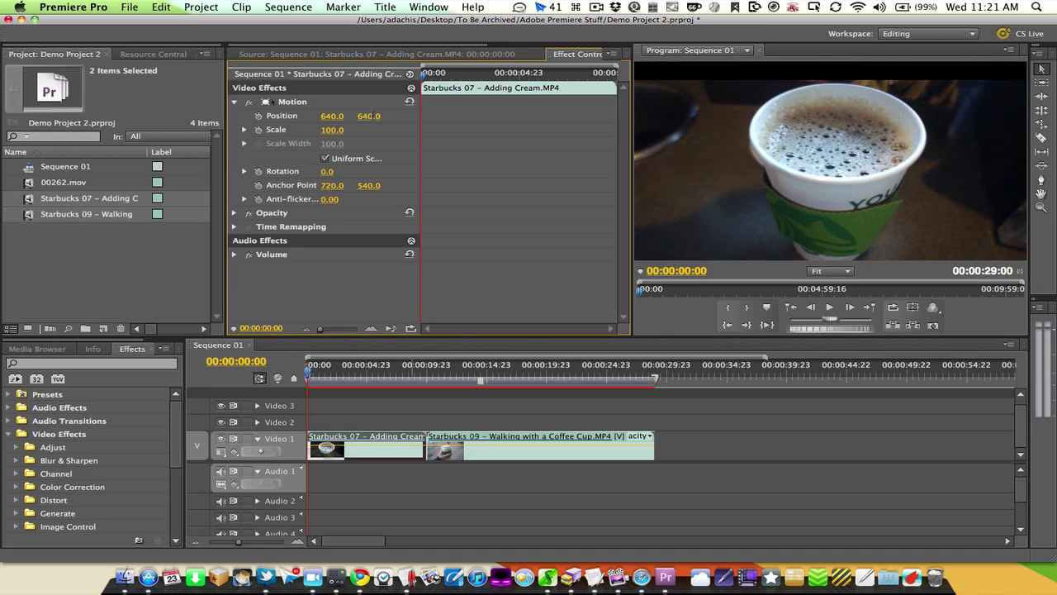
click(372, 116)
text(480)
key(Return)
click(373, 115)
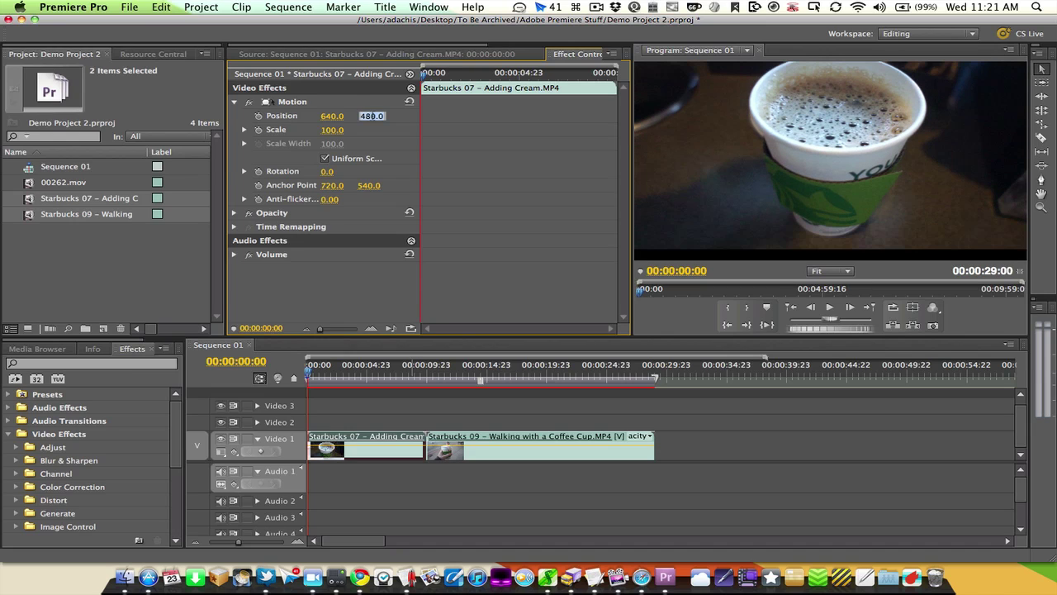
text(520)
key(Return)
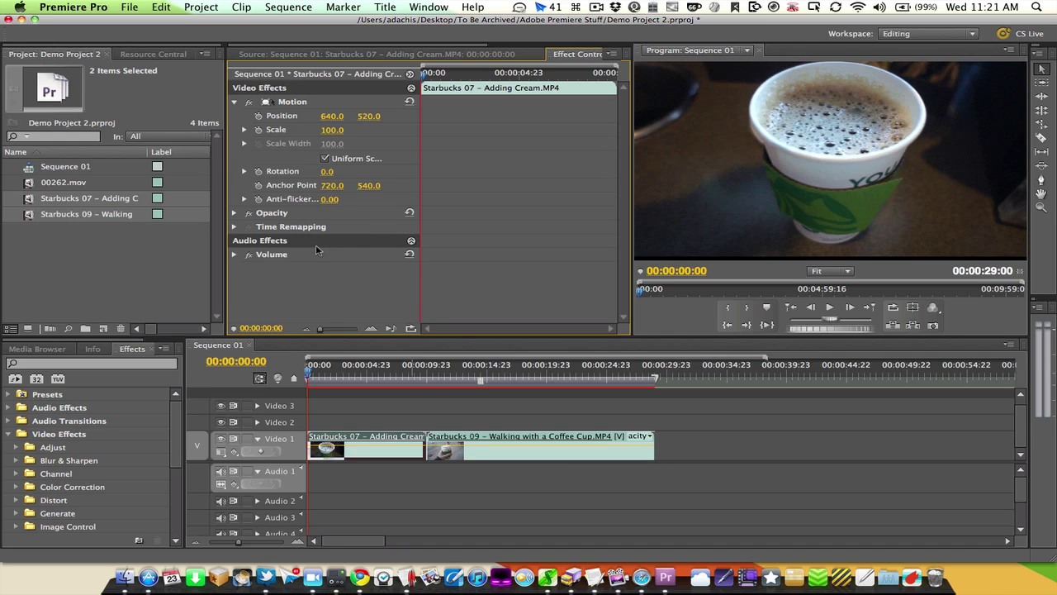
- Set the Adding Cream clip's vertical Position to 540
click(372, 116)
text(540)
key(Return)
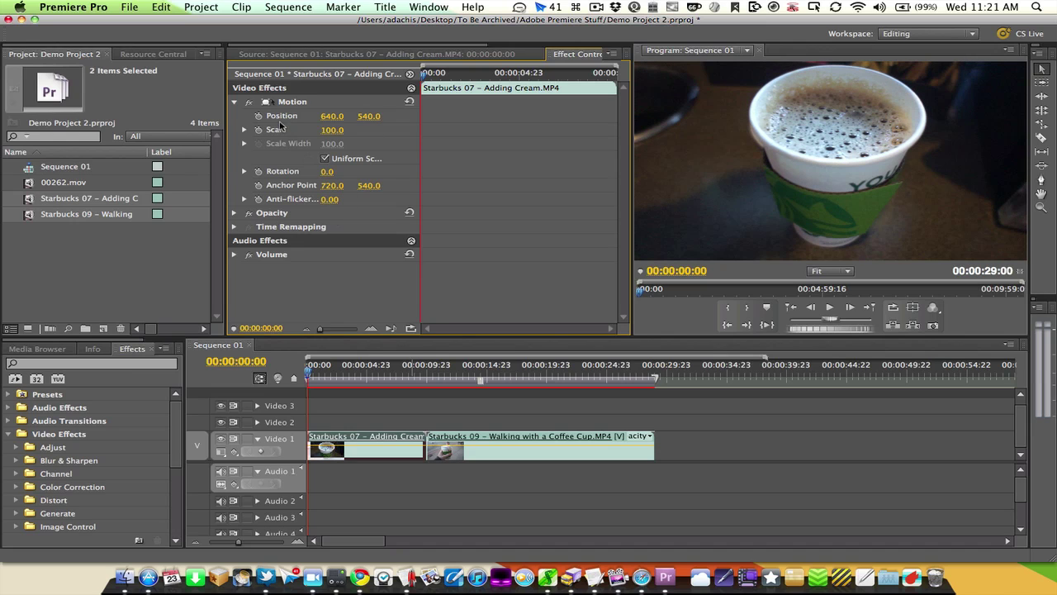
- Show the Scale slider, then try rotating the Adding Cream clip by 81.9° and reset its Rotation to 0
click(244, 130)
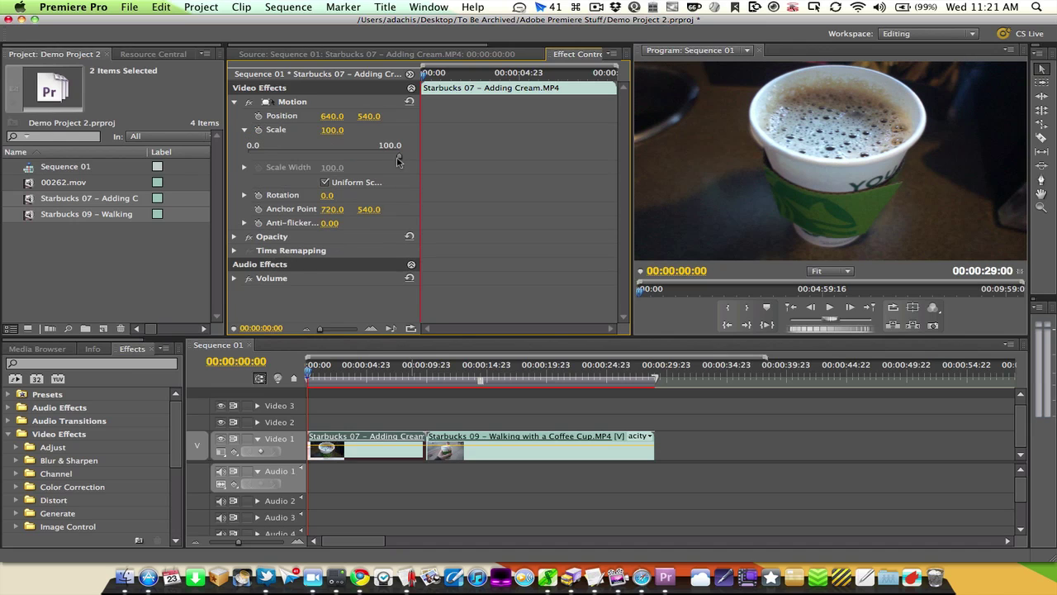
click(245, 130)
click(243, 171)
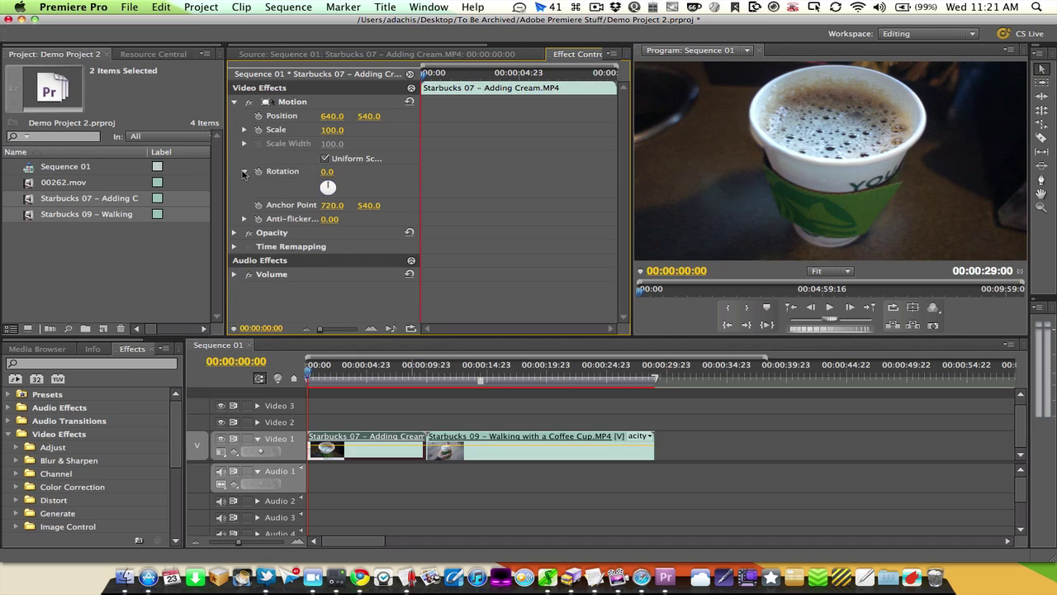
drag(327, 172, 330, 172)
click(330, 172)
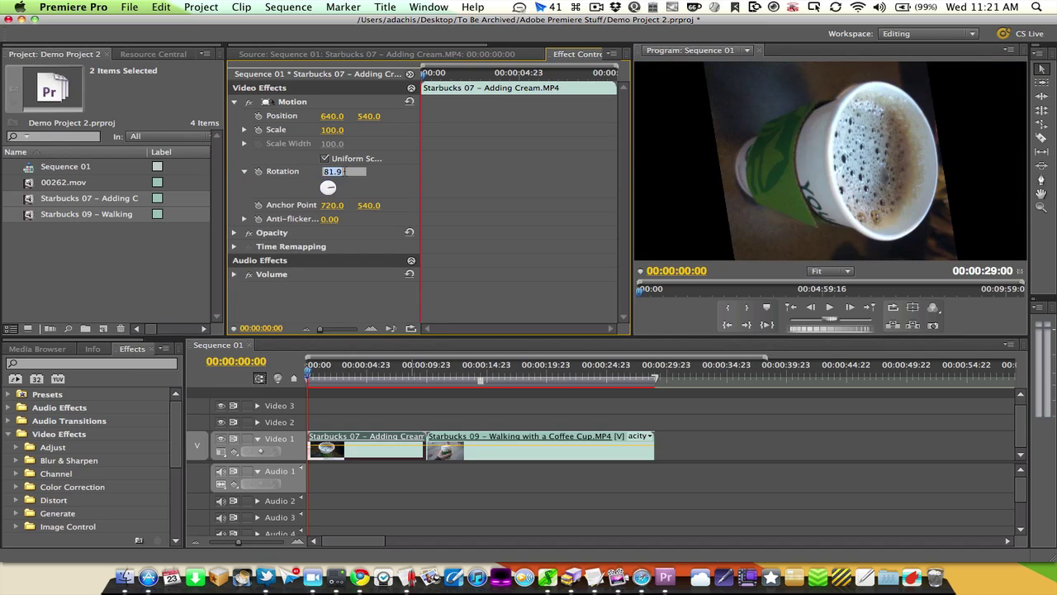
text(0)
key(Return)
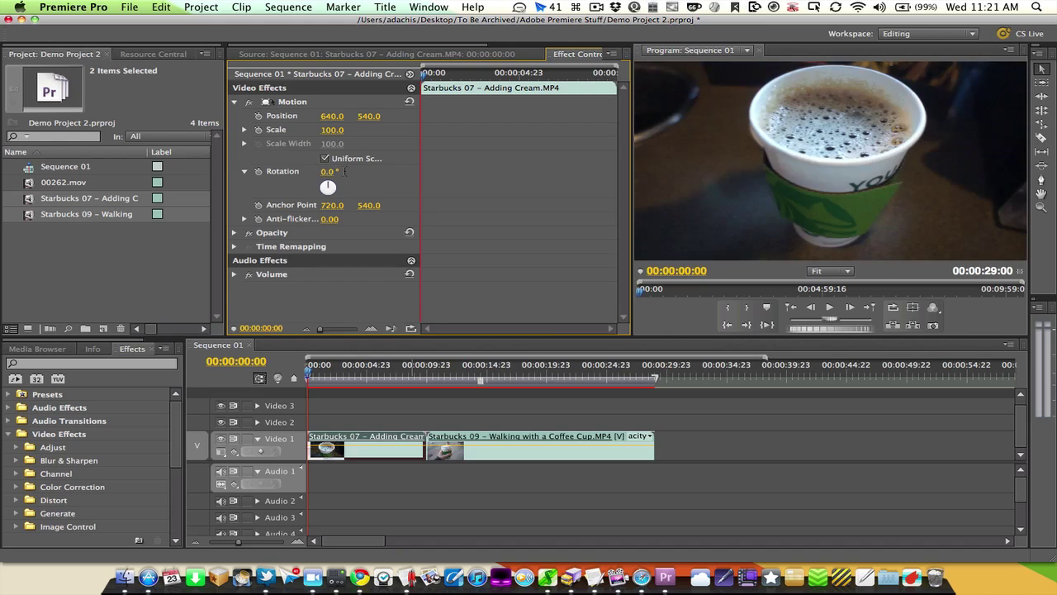
click(243, 172)
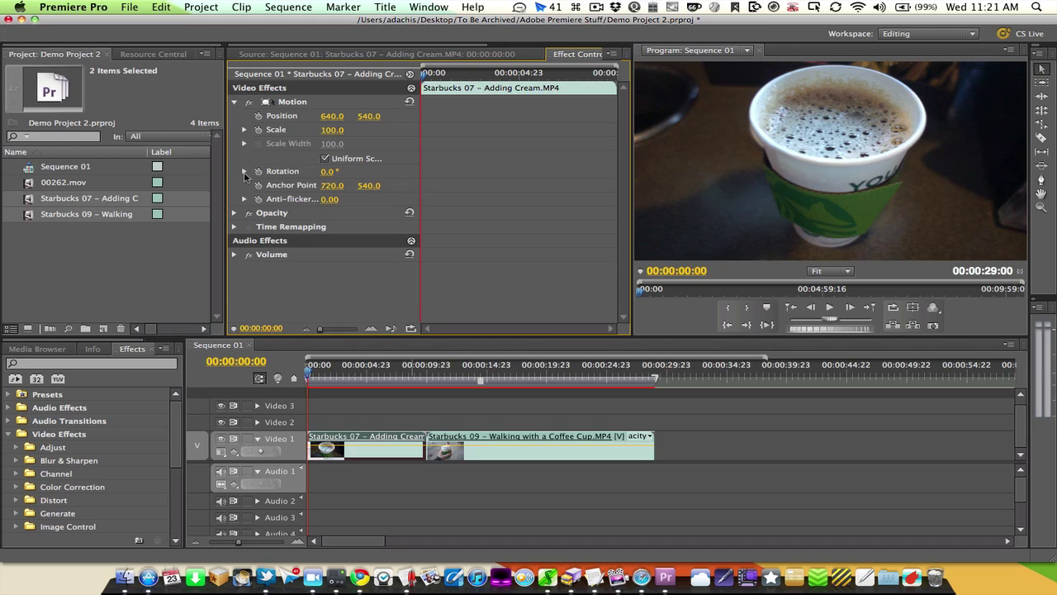
- Look through the Video Effects categories in the widened Effects list, including the effects in the Keying group
click(352, 415)
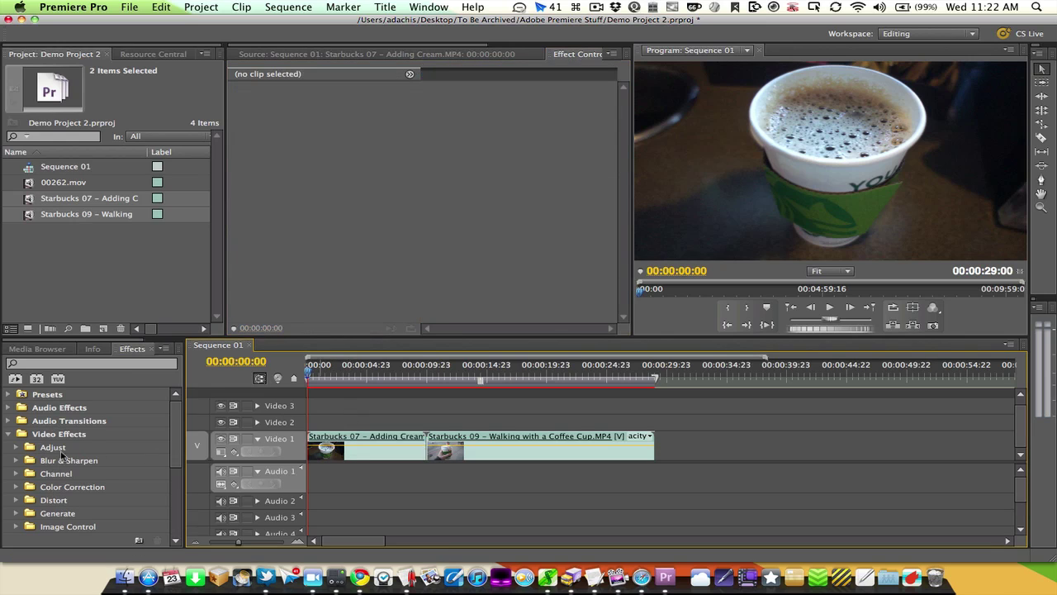
click(435, 8)
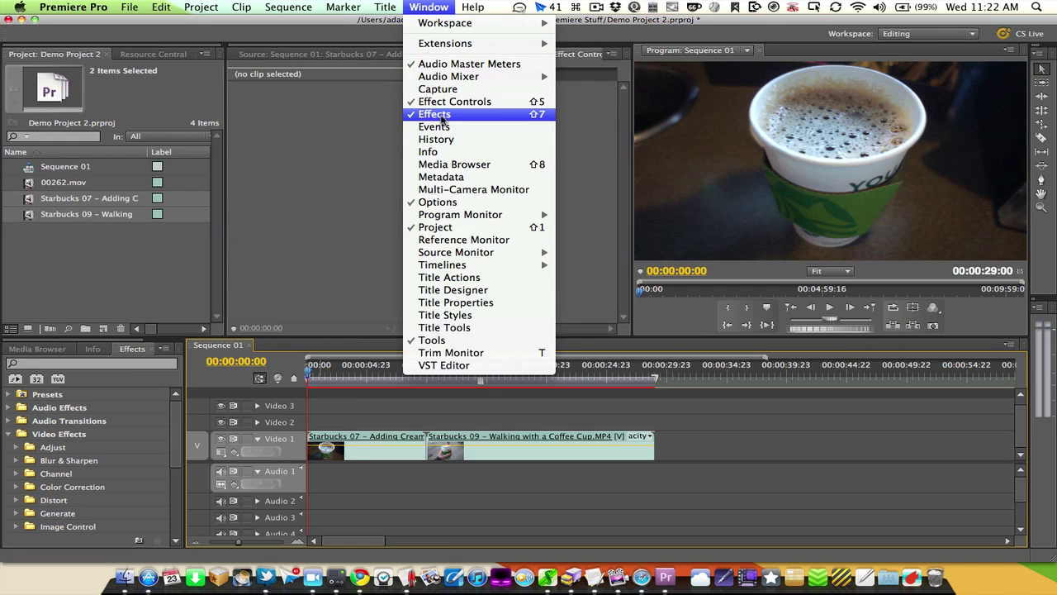
click(40, 551)
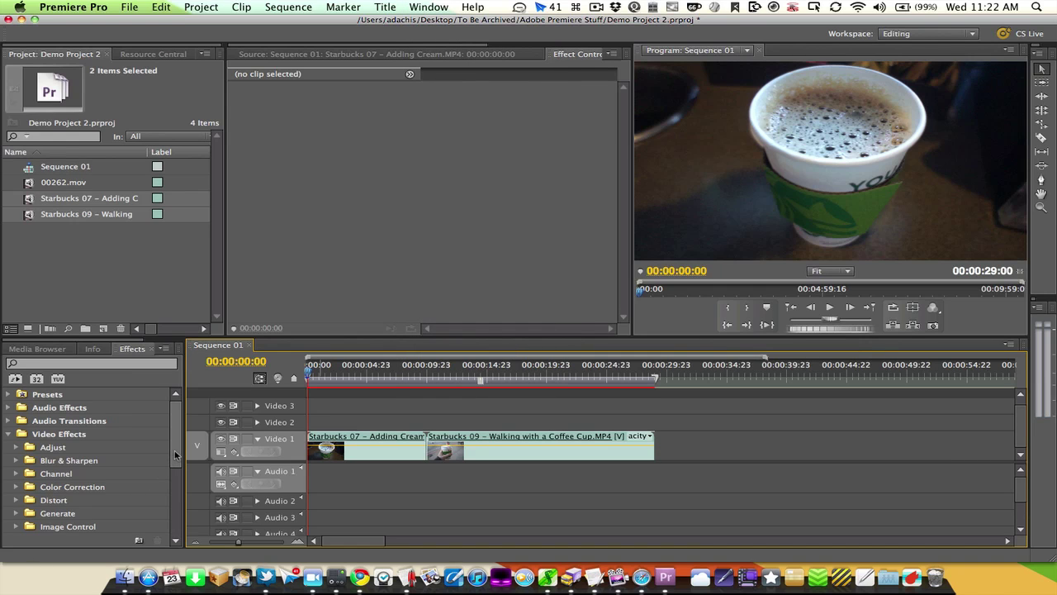
mouse_move(184, 452)
mouse_down()
mouse_move(291, 455)
mouse_move(191, 459)
mouse_up()
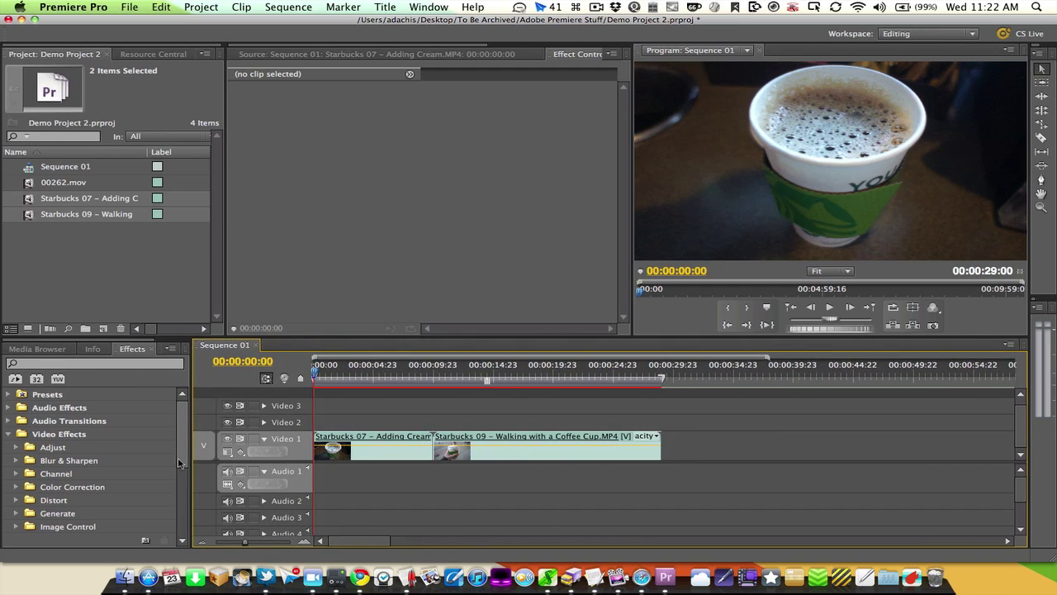
scroll(176, 494, down, 5)
scroll(177, 494, down, 4)
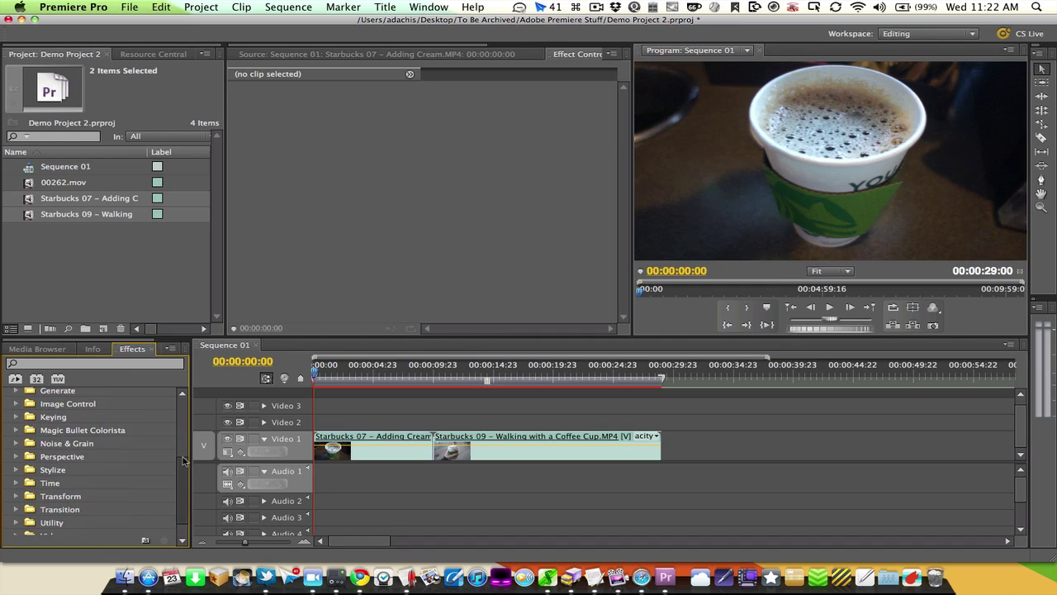
drag(183, 474, 183, 488)
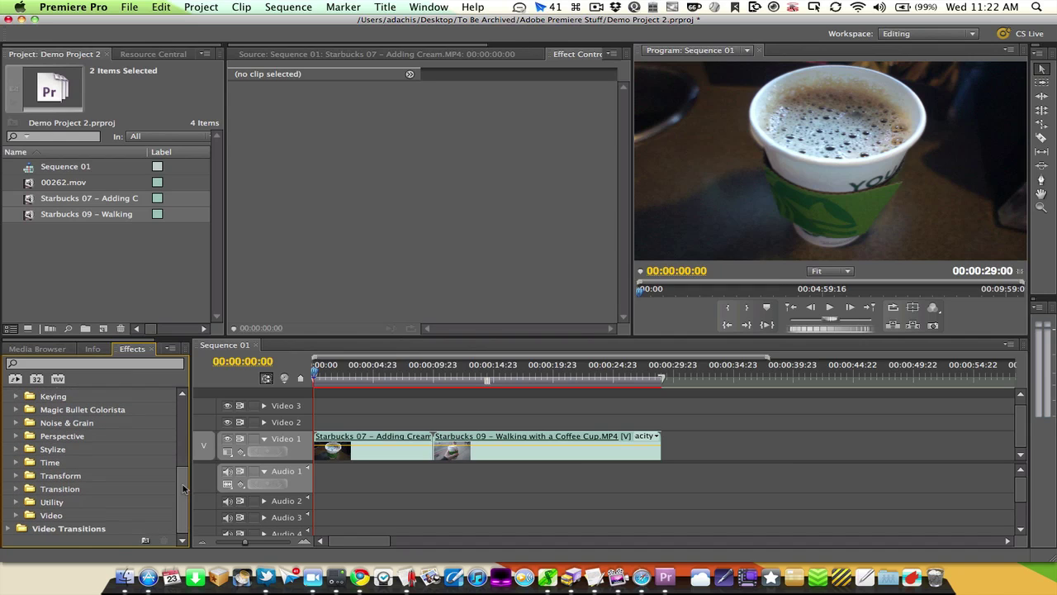
scroll(184, 488, up, 2)
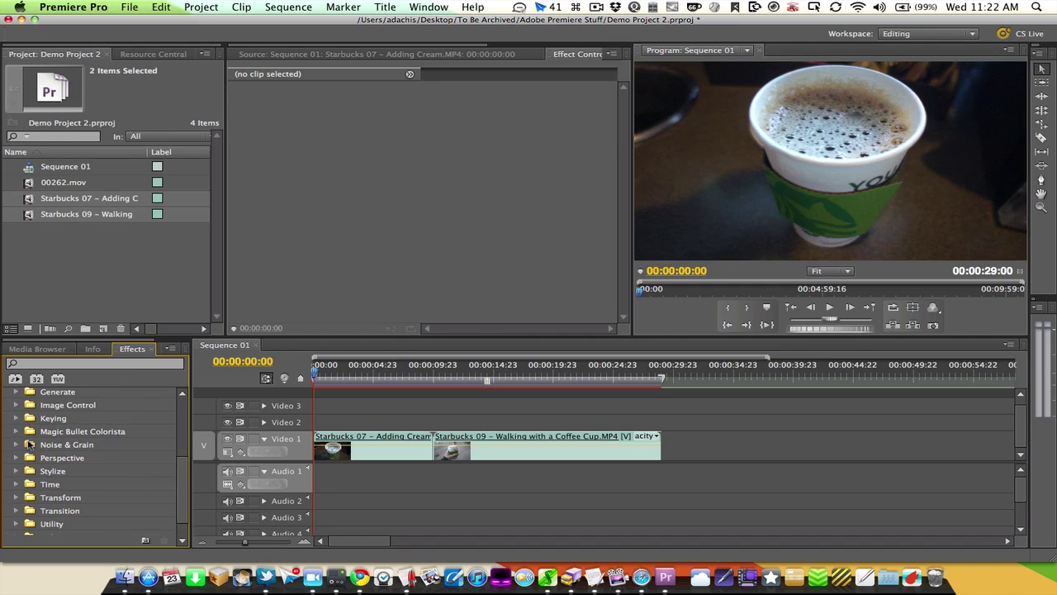
click(19, 420)
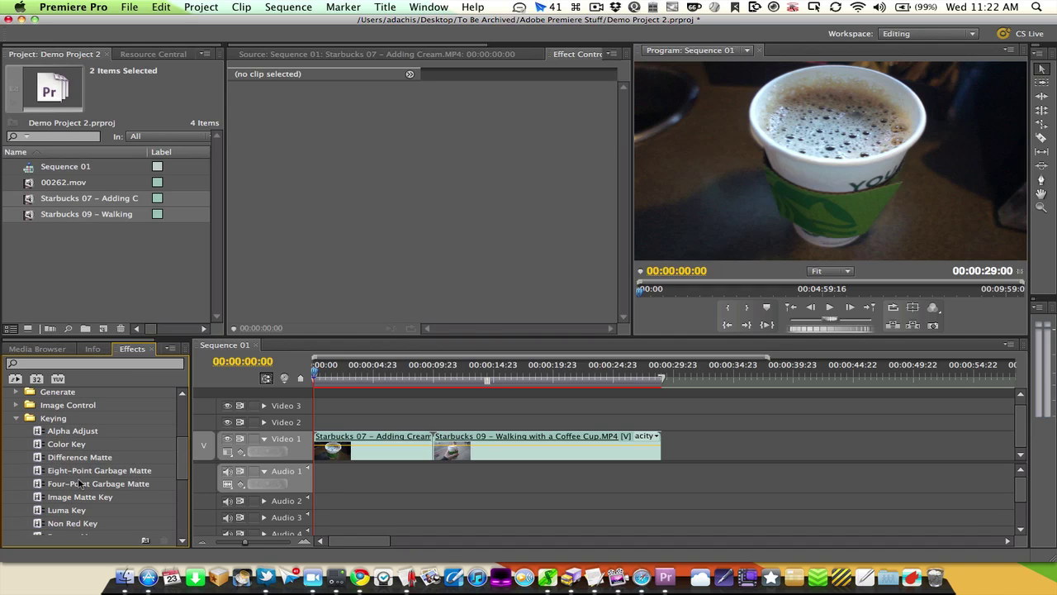
click(15, 418)
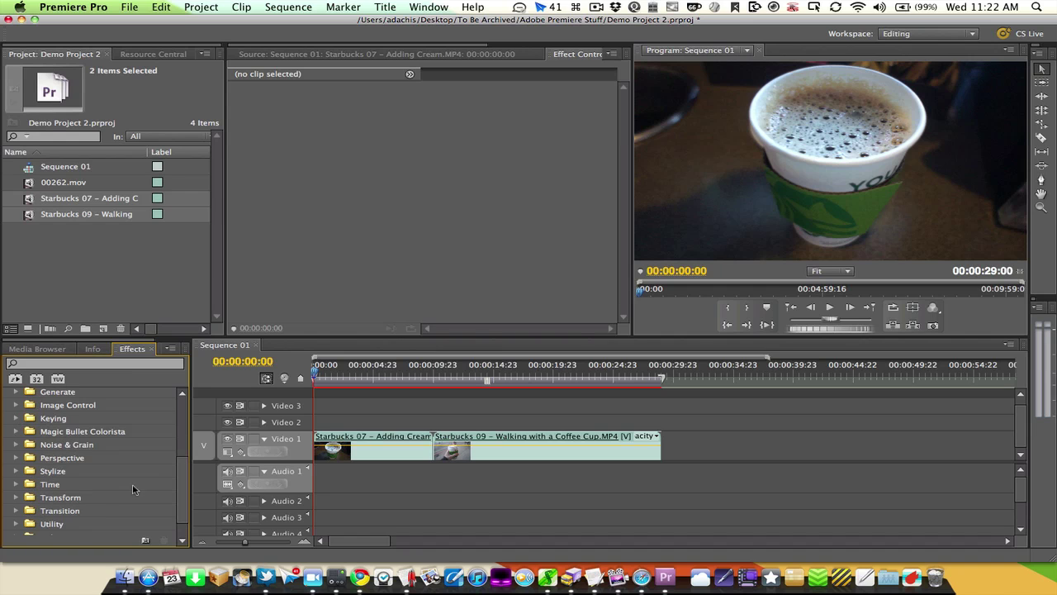
- Apply Colorista II from Magic Bullet Colorista to the Adding Cream clip and widen the Effect Controls to show its full parameter names
click(16, 431)
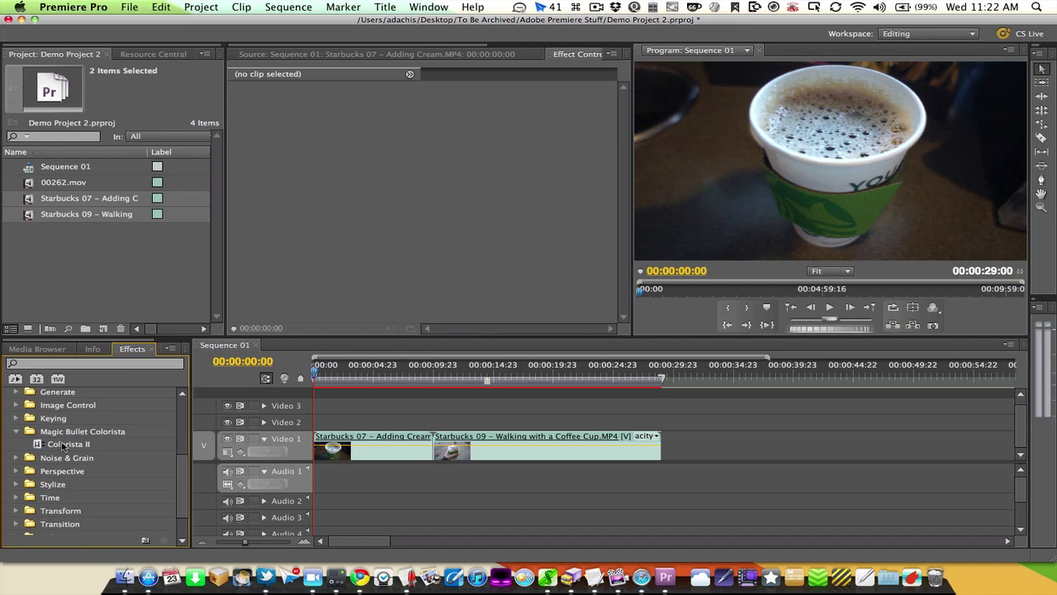
drag(63, 445, 362, 454)
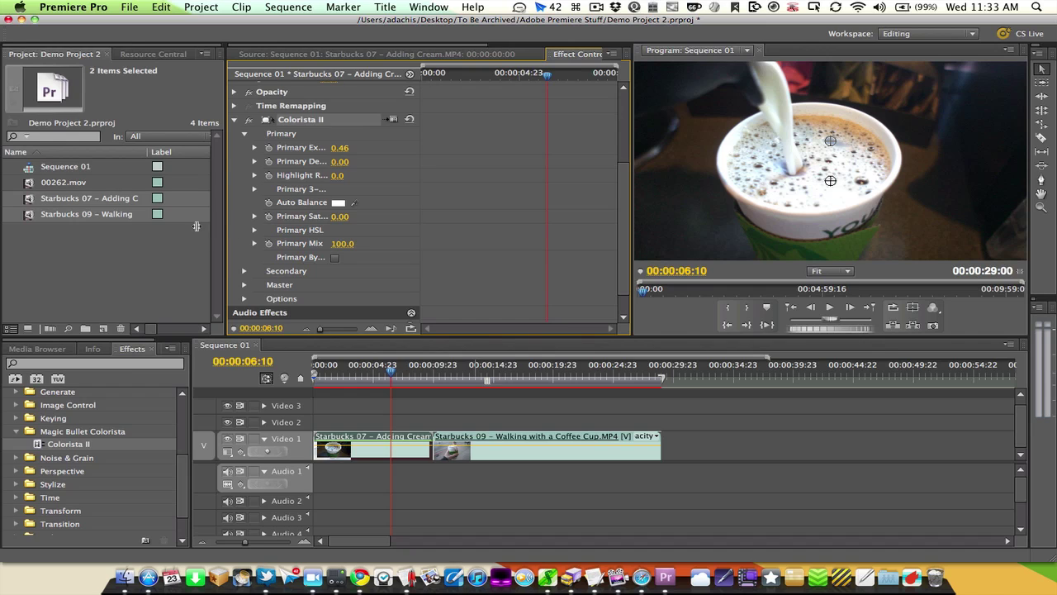
drag(197, 225, 129, 231)
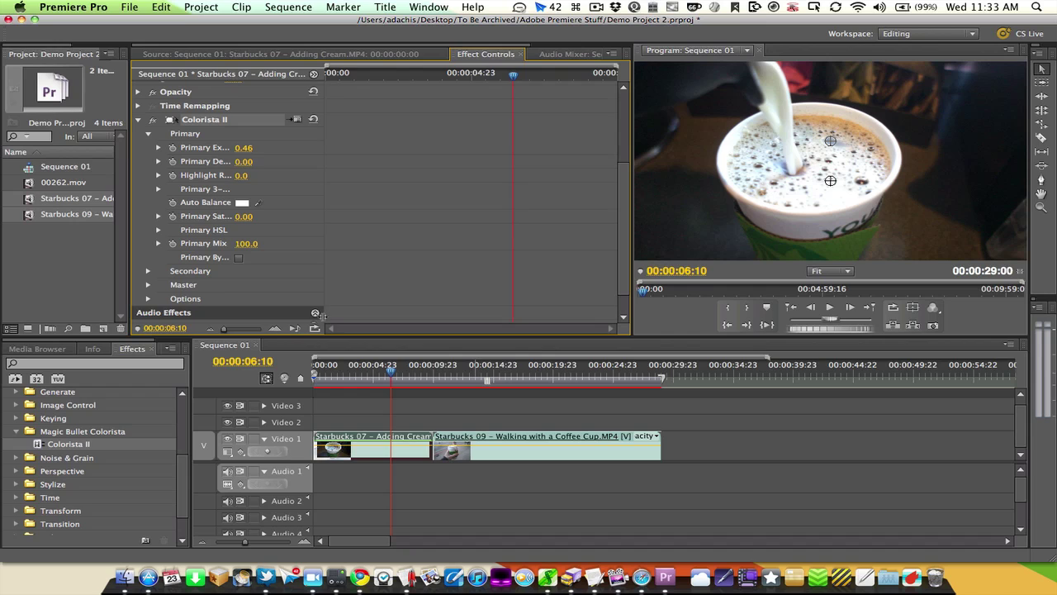
drag(323, 314, 551, 315)
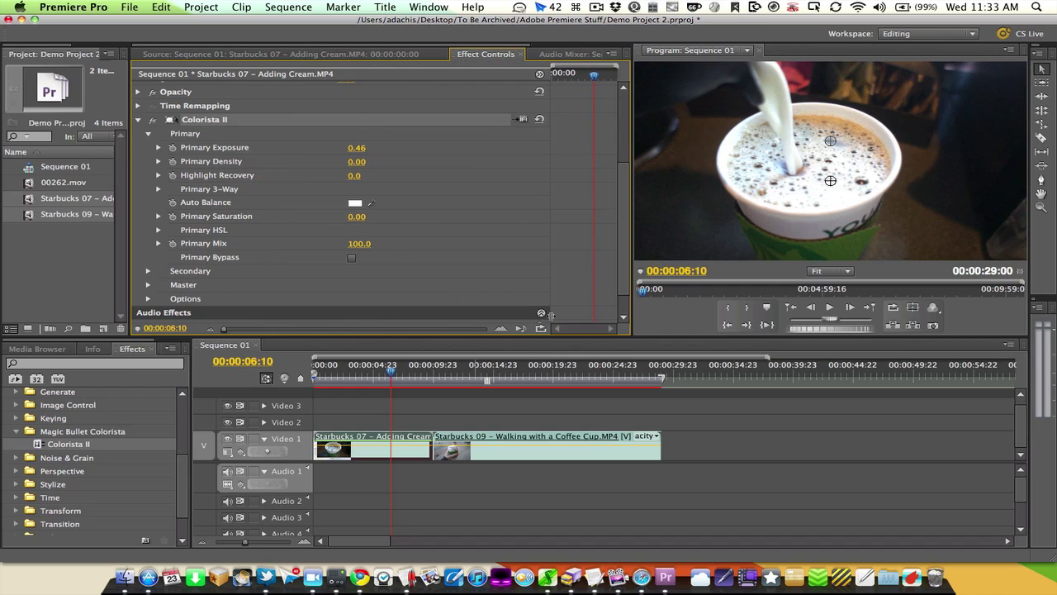
- Set Colorista II's Primary Exposure to -0.19 and shift its Primary 3-Way midtones toward blue and highlights toward orange
click(156, 148)
drag(369, 177, 336, 176)
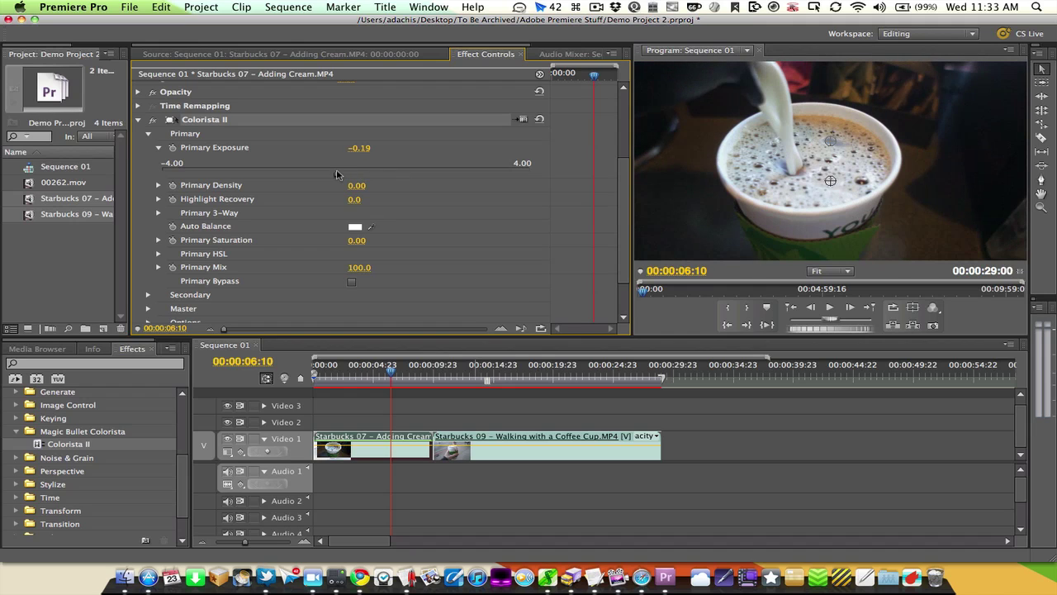
click(158, 212)
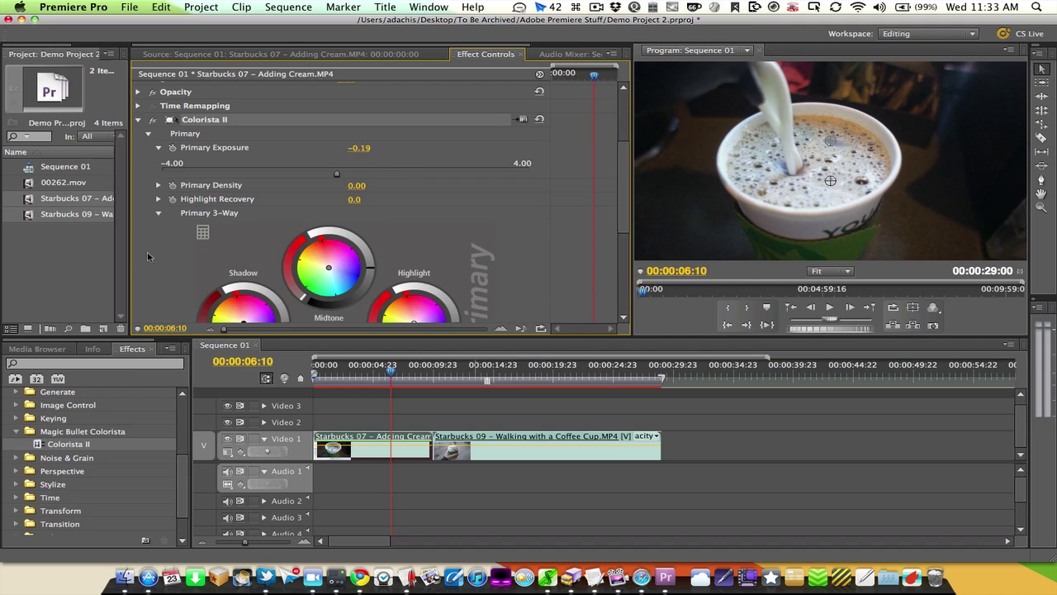
scroll(147, 251, down, 3)
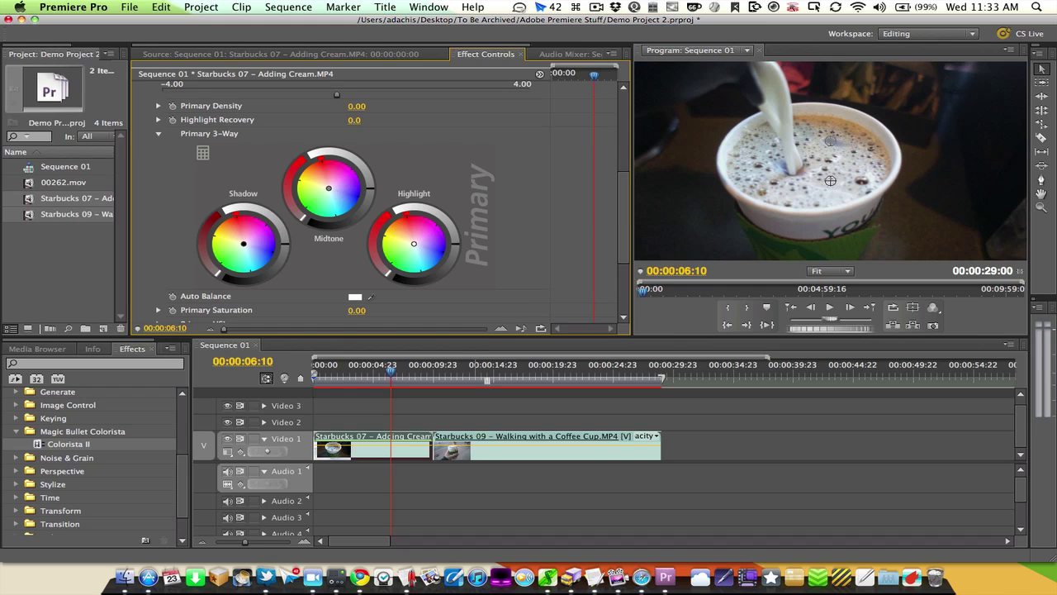
drag(328, 189, 328, 189)
drag(413, 244, 406, 236)
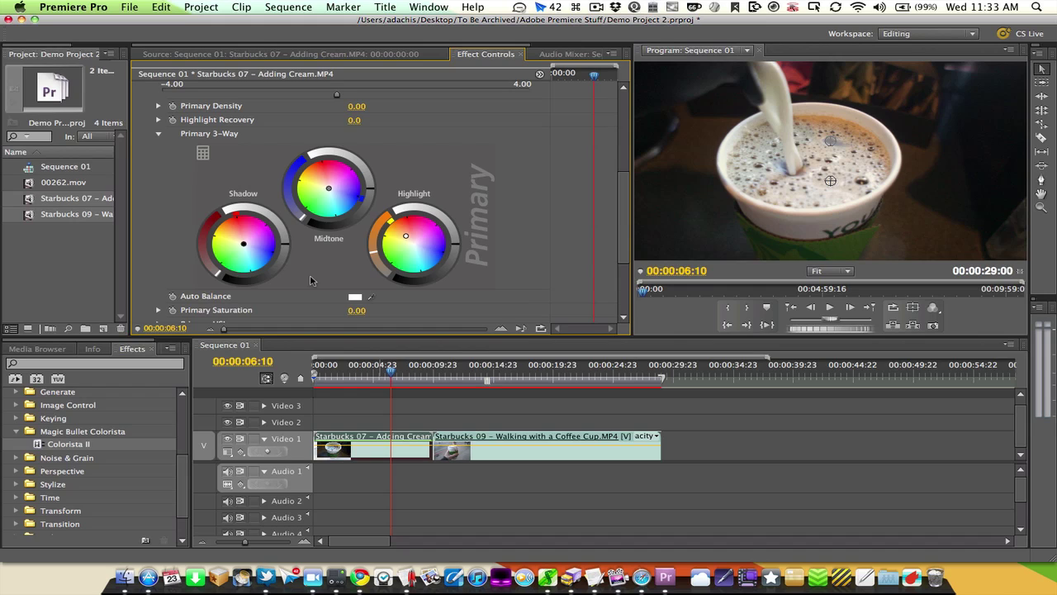
- Collapse the Colorista II settings and delete the effect from the Adding Cream clip
scroll(79, 475, down, 3)
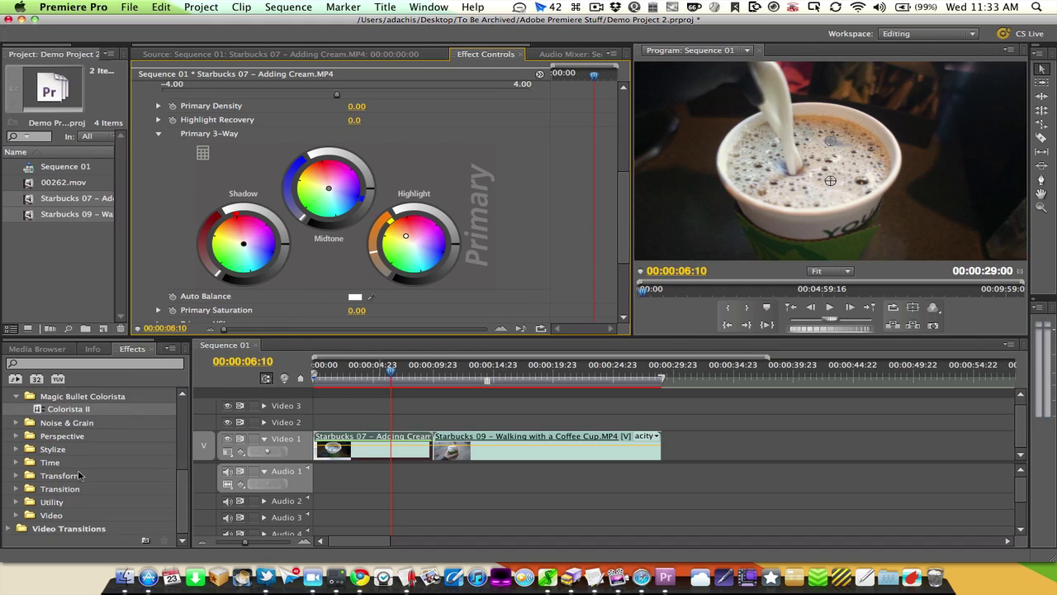
scroll(80, 475, up, 1)
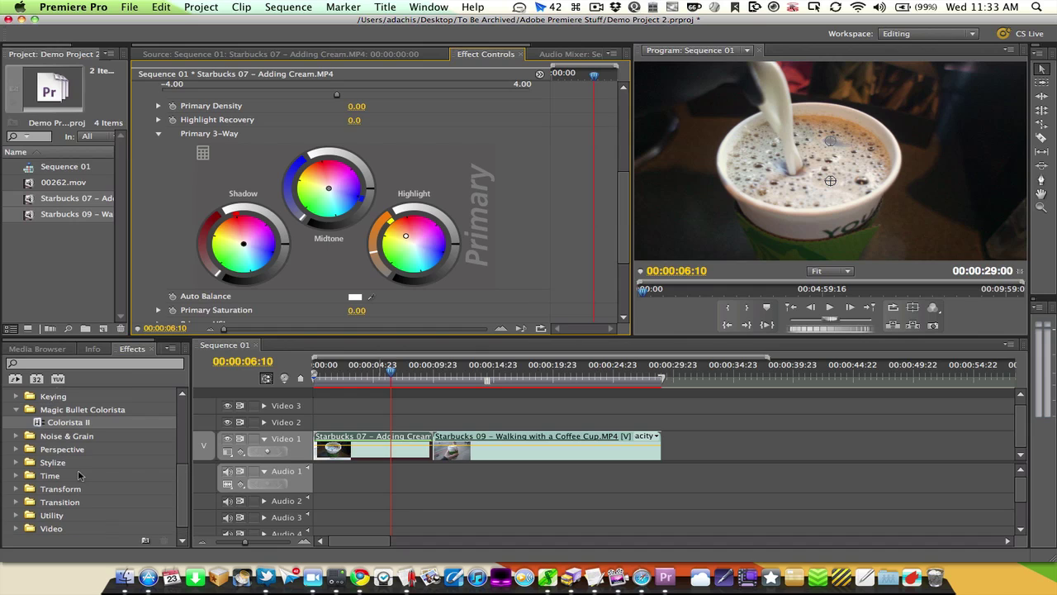
scroll(183, 266, up, 5)
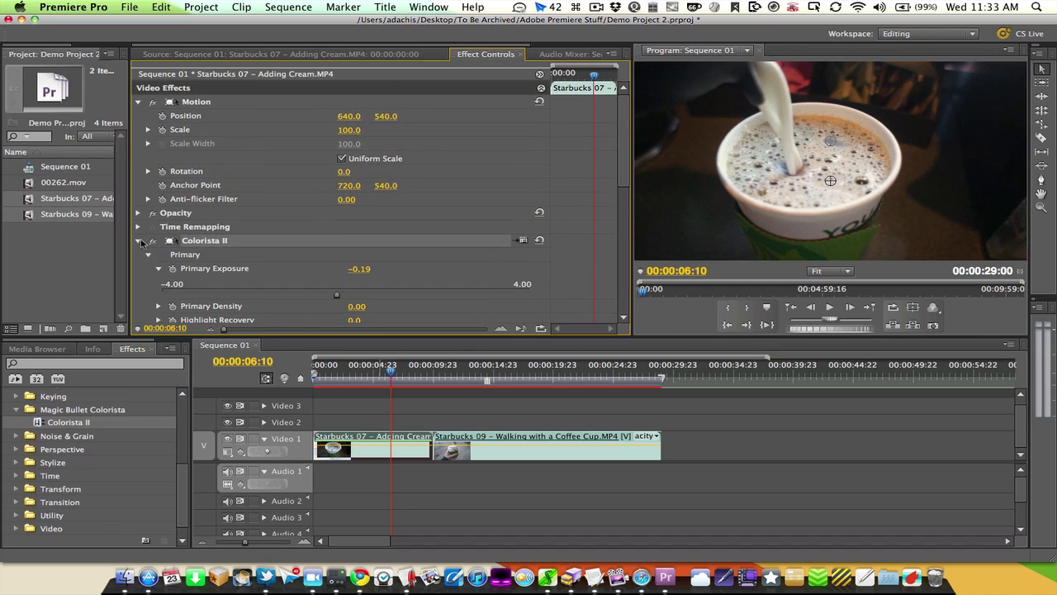
click(137, 238)
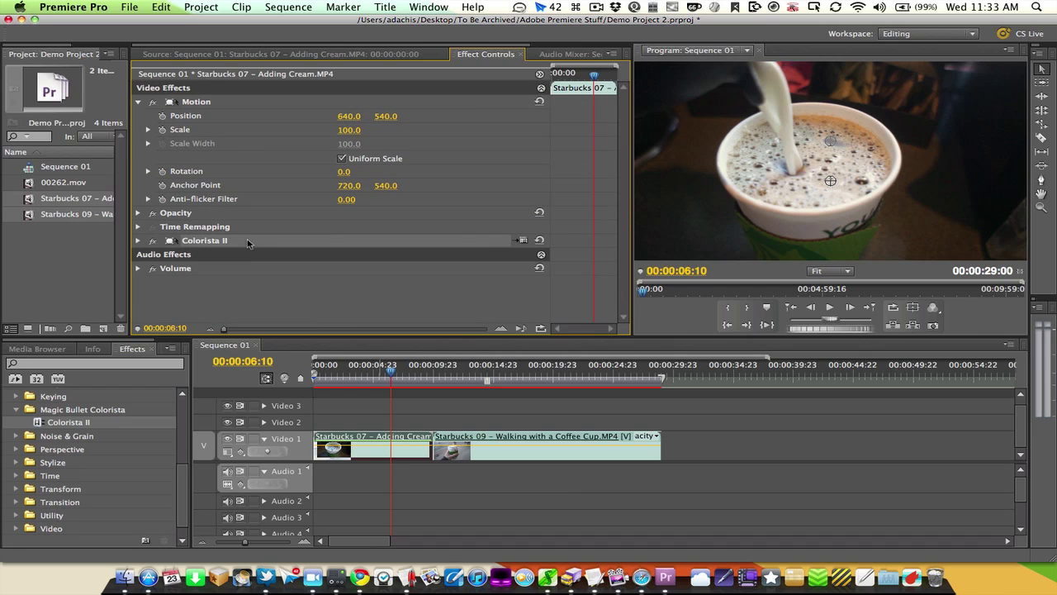
key(Delete)
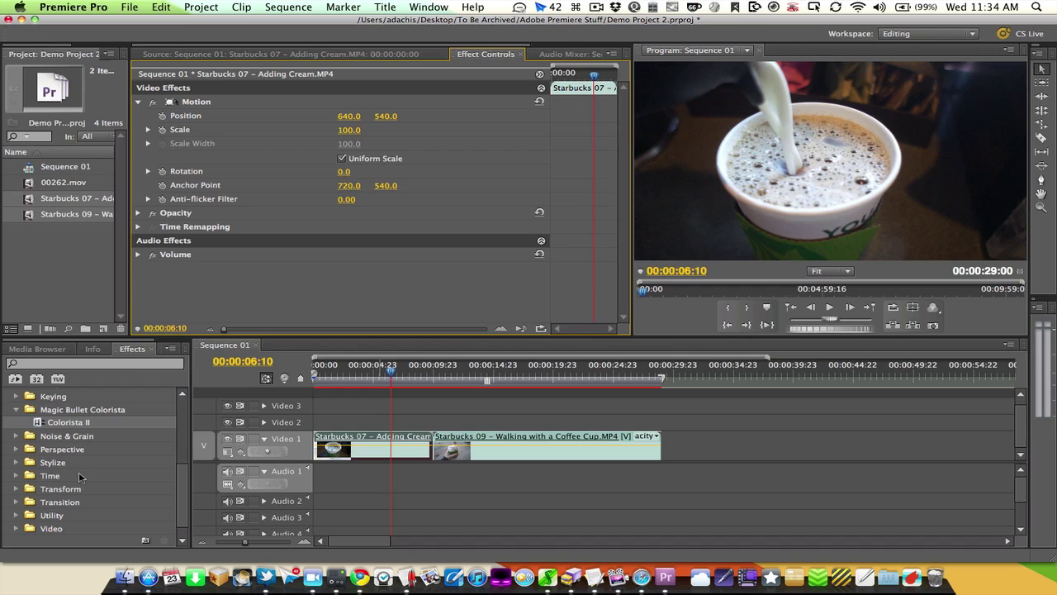
- Show the Audio Mixer for Sequence 01, then view 00:00:17:07 on the timeline and return the playhead to the Adding Cream clip
click(545, 55)
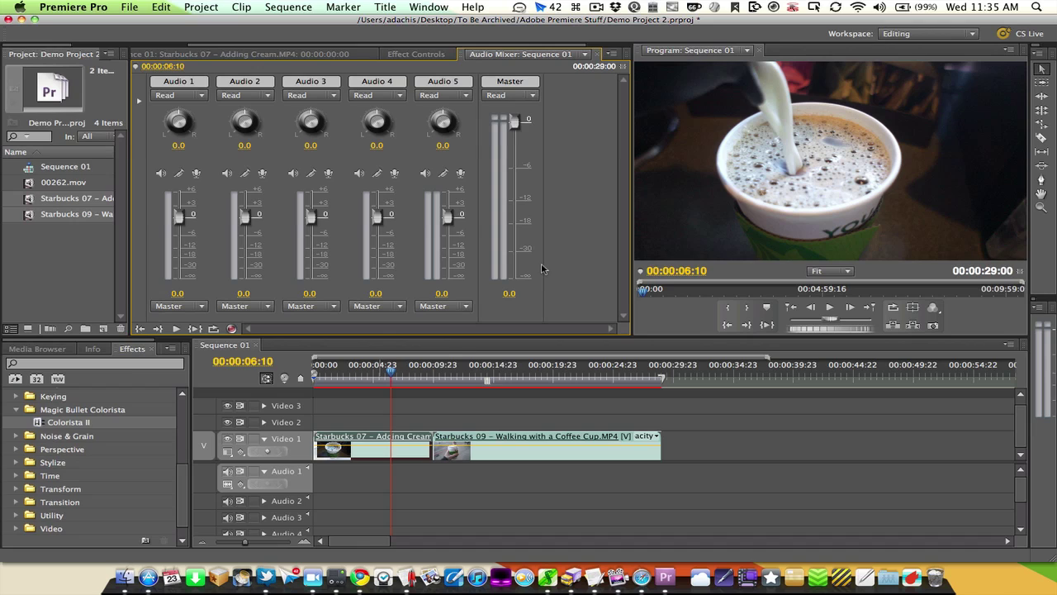
click(572, 395)
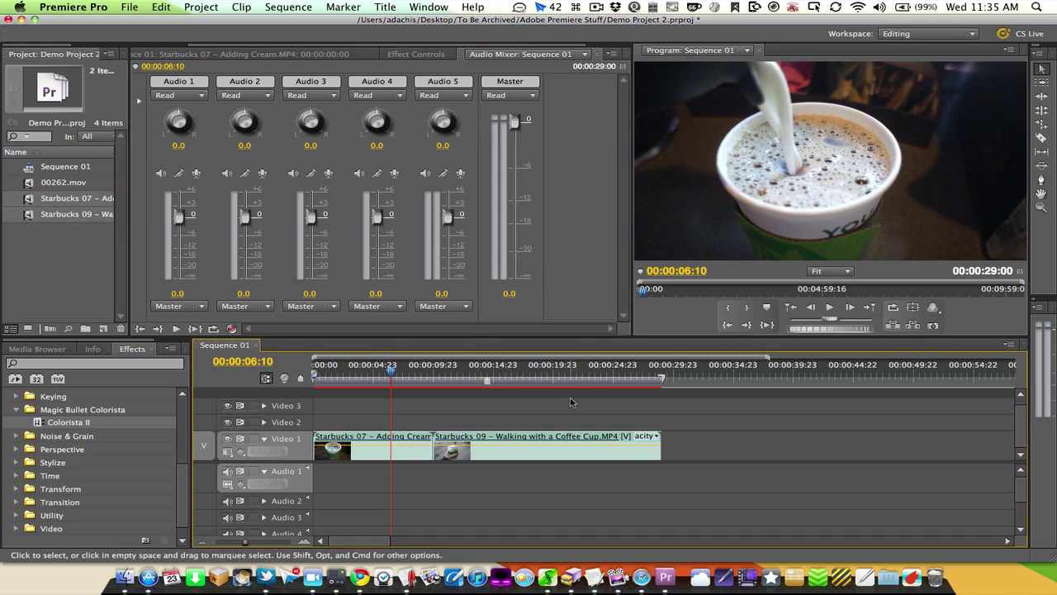
click(521, 372)
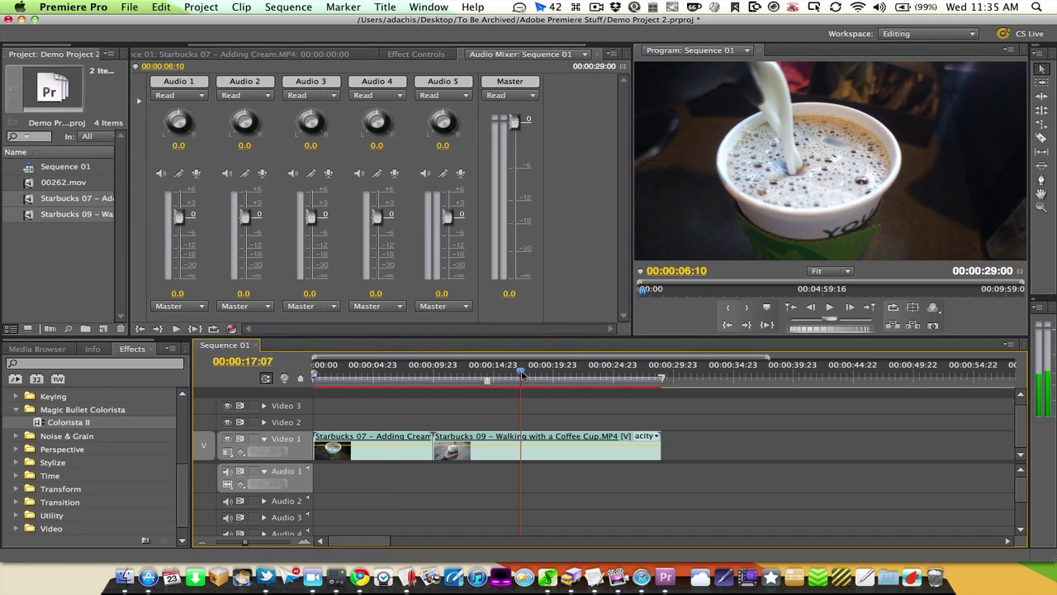
click(393, 373)
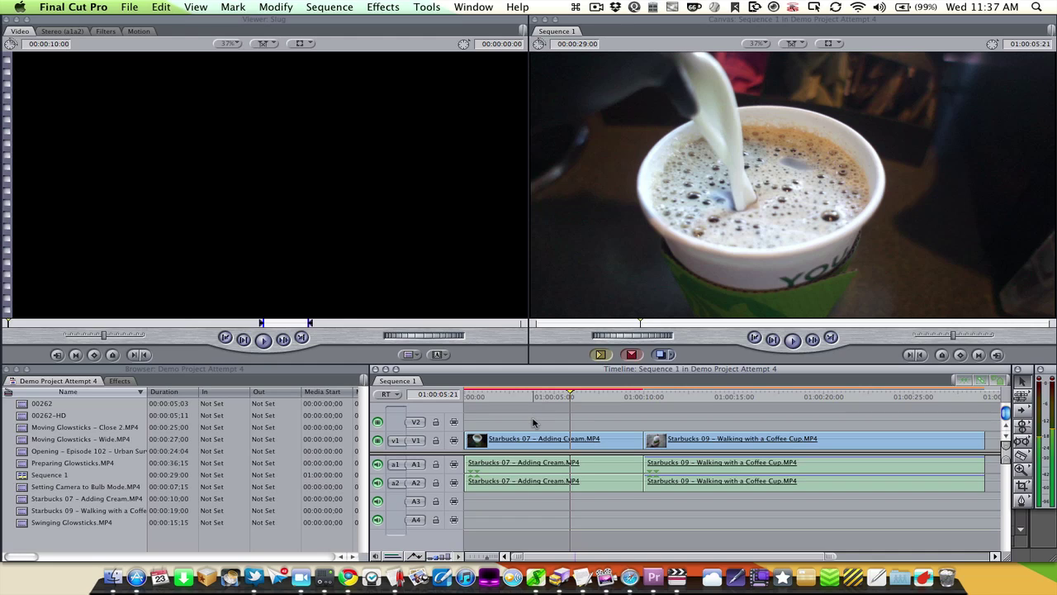
- Switch to Final Cut Pro and load the Boris Title 3D generator into the Viewer
key(Left)
click(442, 355)
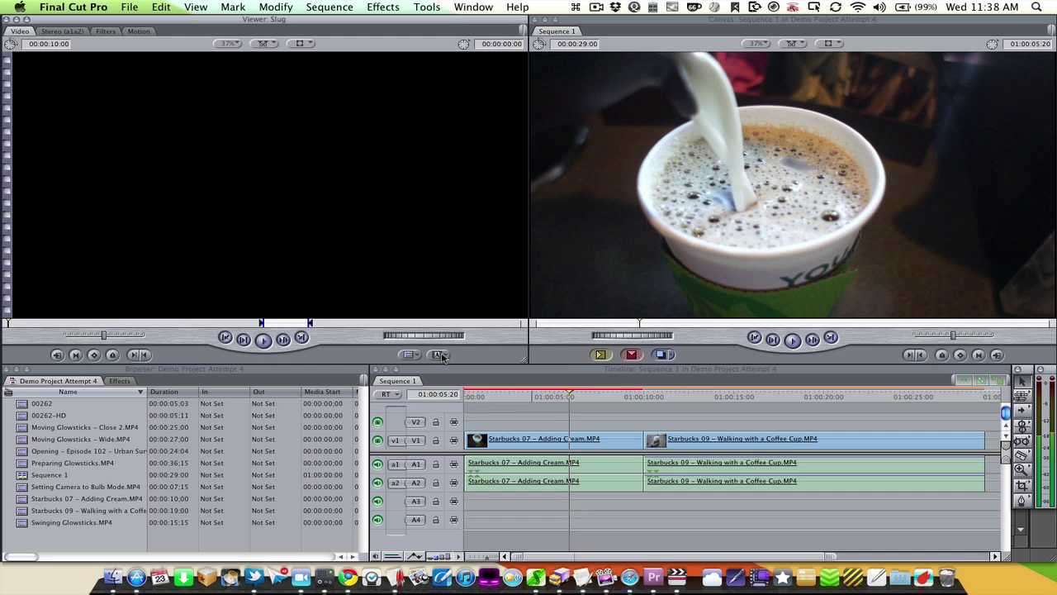
click(440, 355)
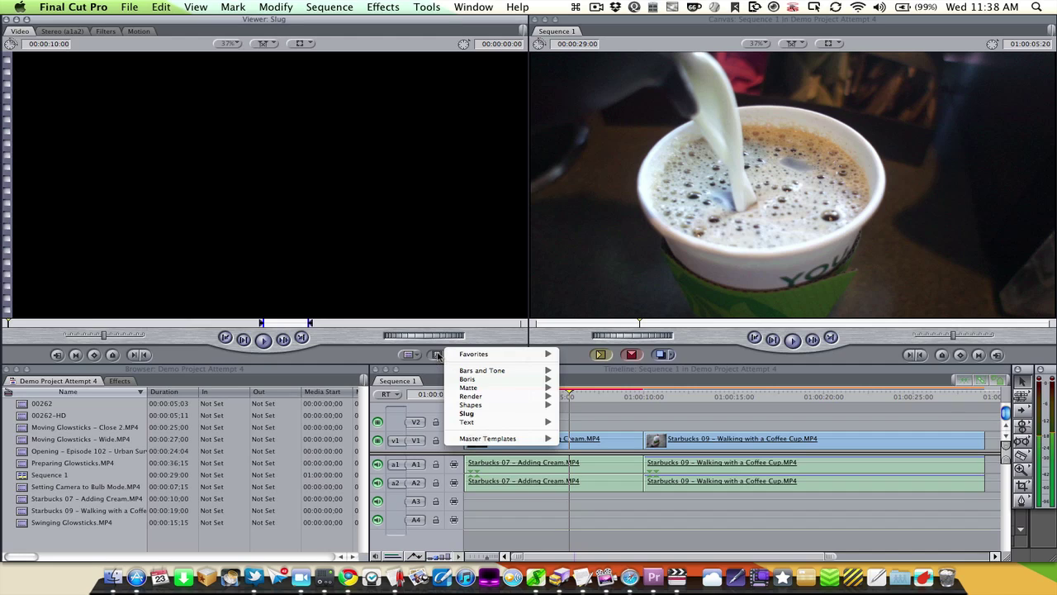
click(438, 356)
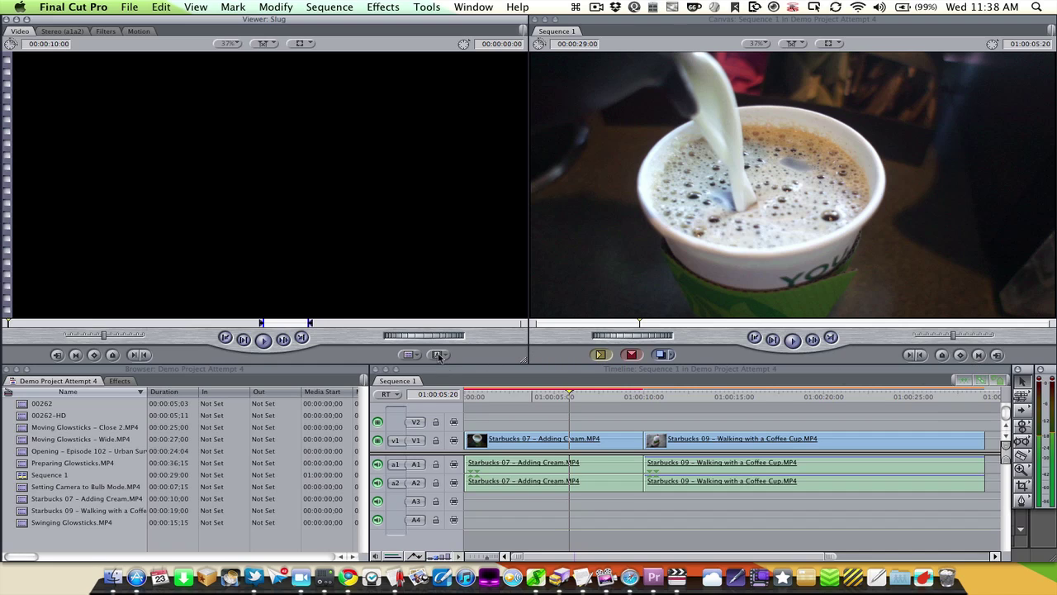
click(440, 355)
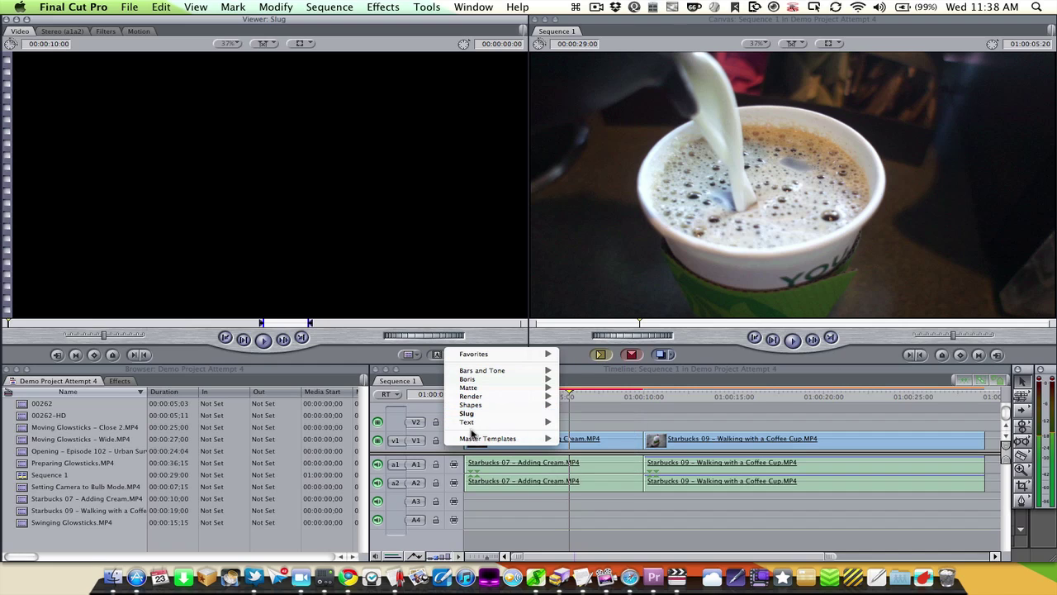
mouse_move(501, 392)
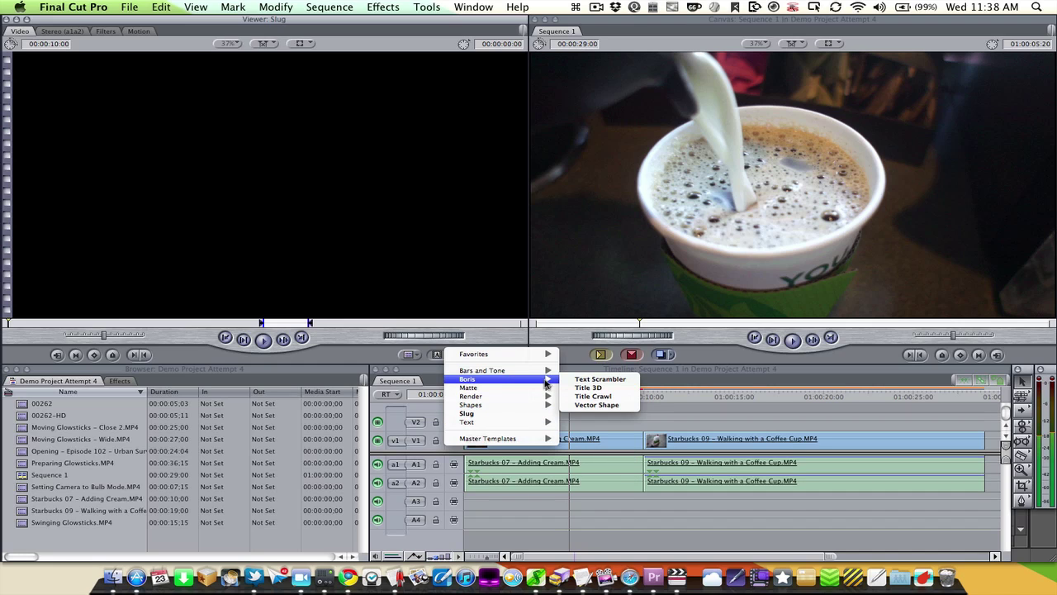
click(588, 388)
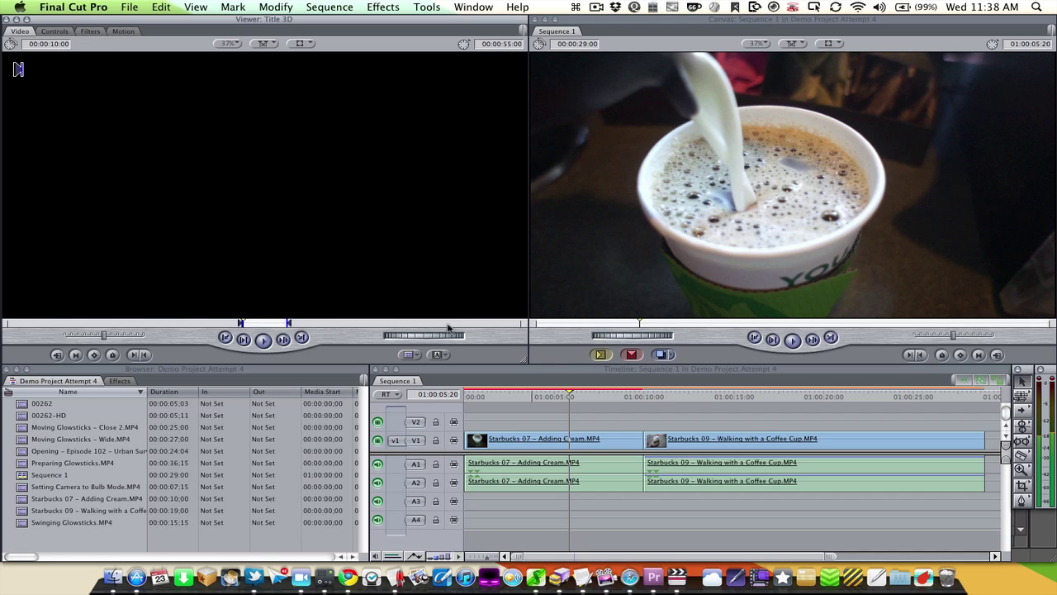
click(436, 355)
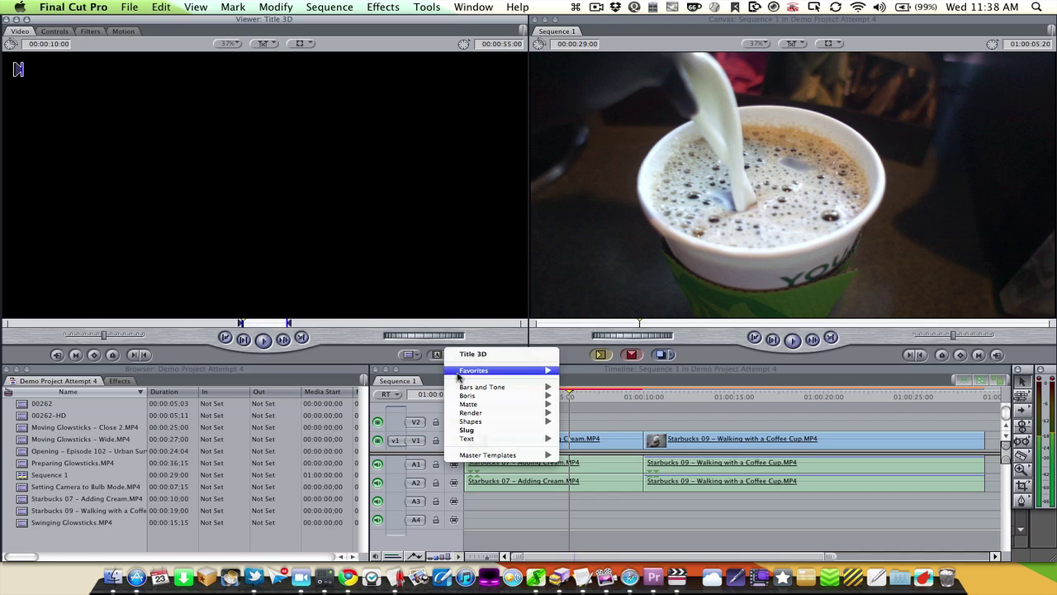
click(183, 230)
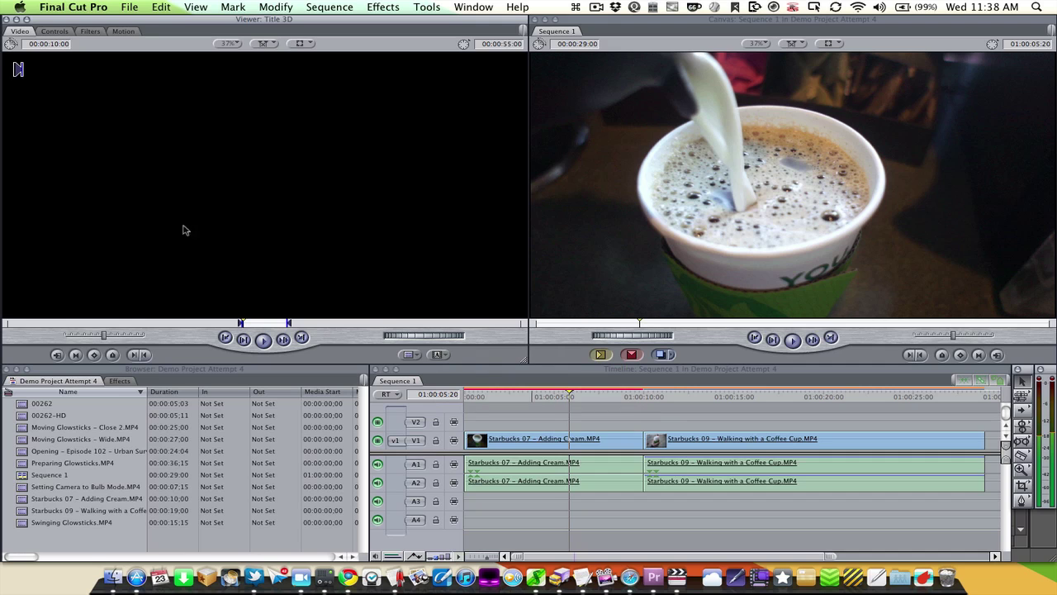
- Look through the Title 3D controls, open its text entry and style editor, and reposition the editor over the Viewer and Canvas
click(60, 32)
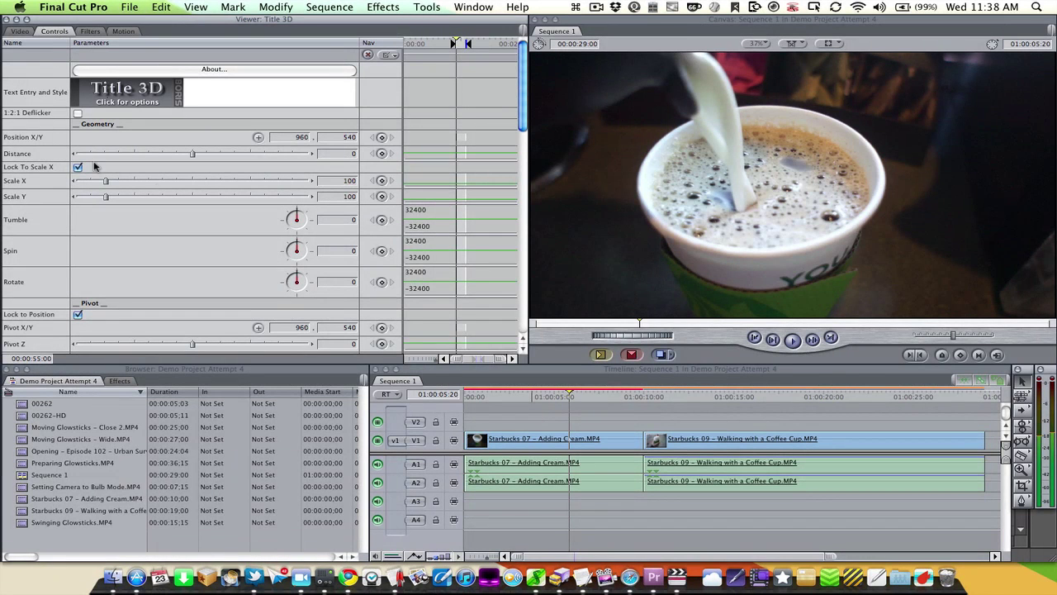
scroll(40, 263, down, 10)
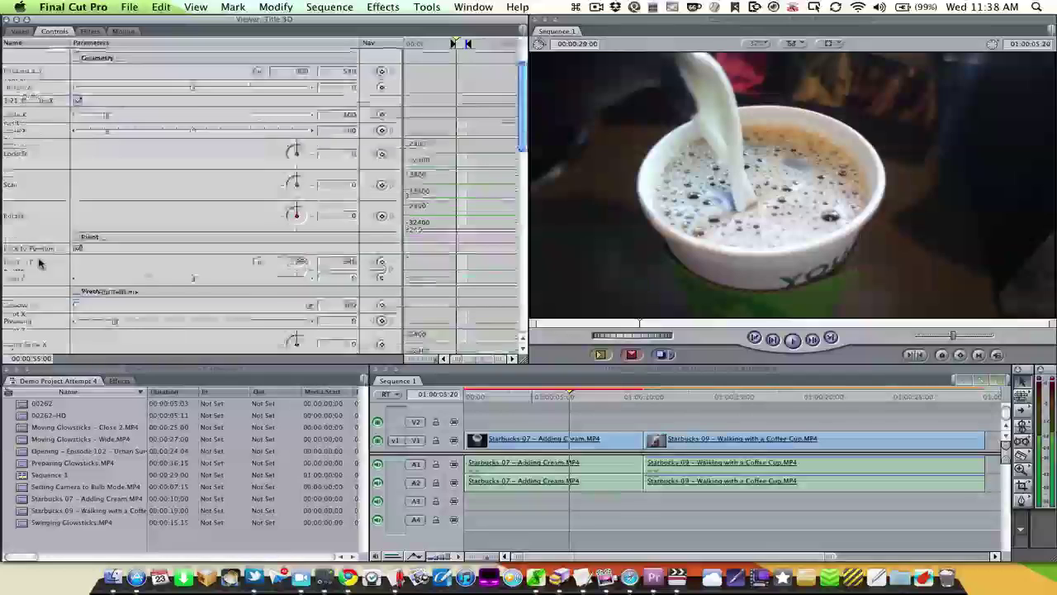
scroll(40, 263, up, 10)
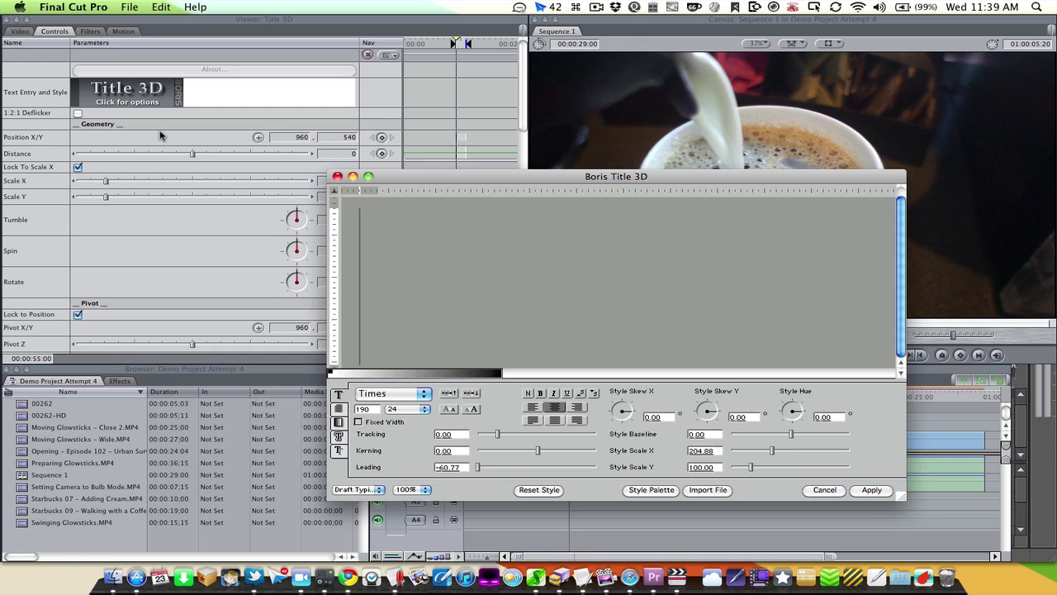
drag(398, 174, 300, 108)
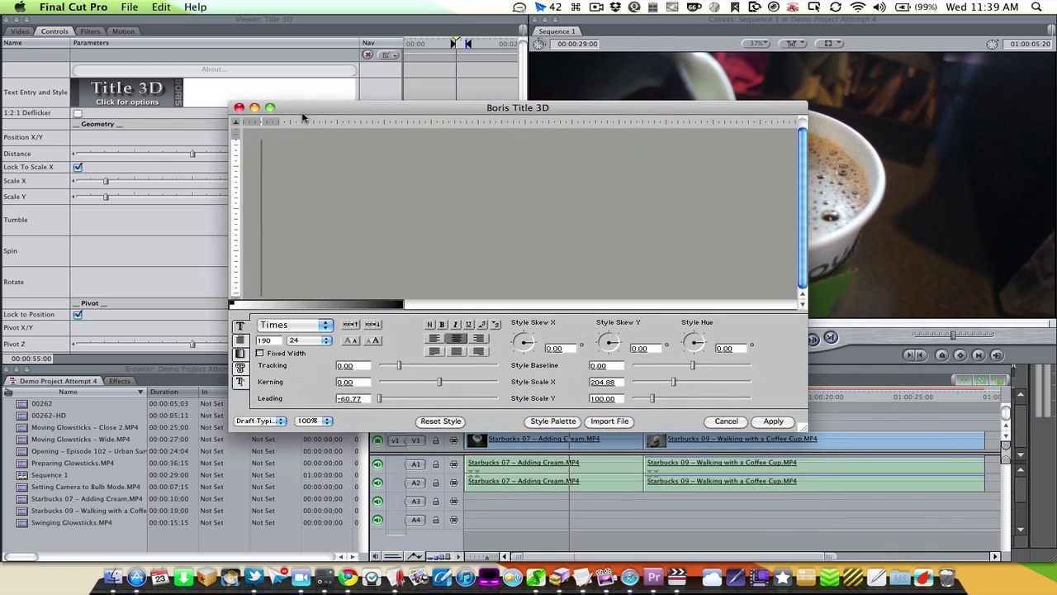
- Set the title's text size to 72 and its font to VAL
click(308, 344)
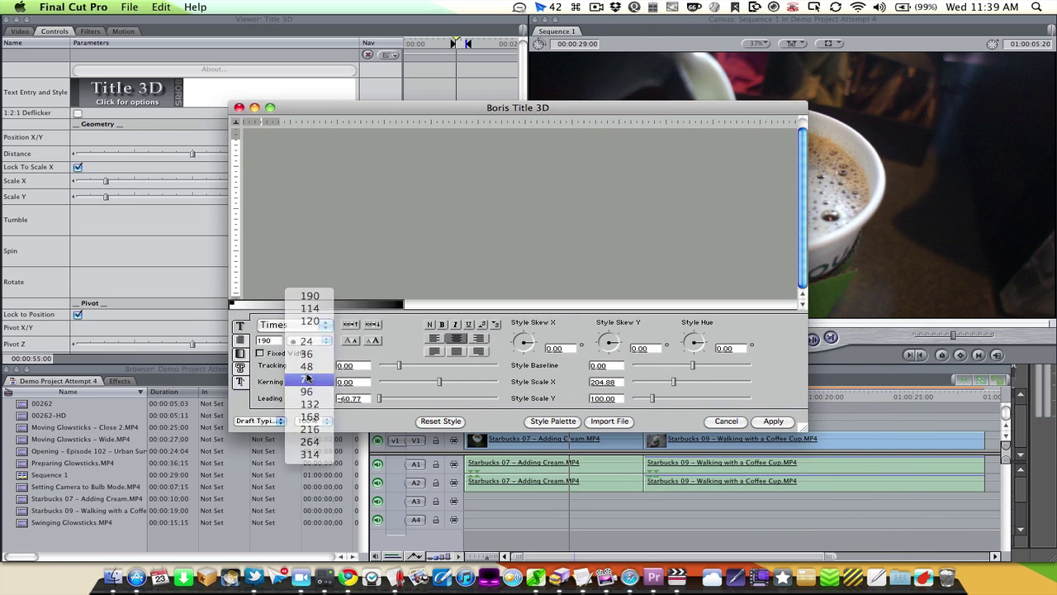
click(306, 379)
click(304, 327)
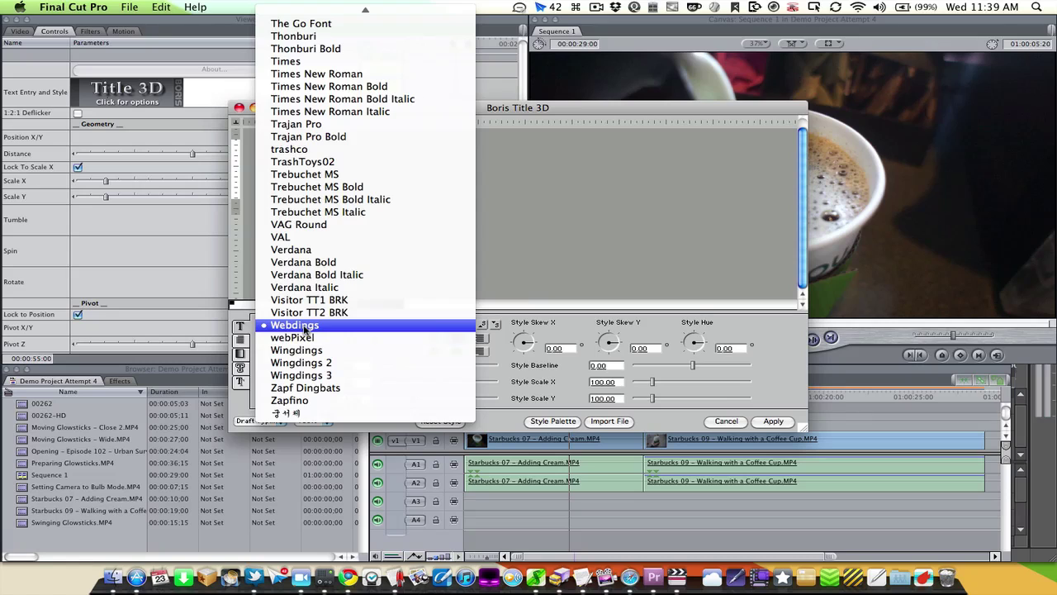
click(320, 238)
- Enter COFFEE AND CREAM as the title text and join its words onto a single line
text(FFEE)
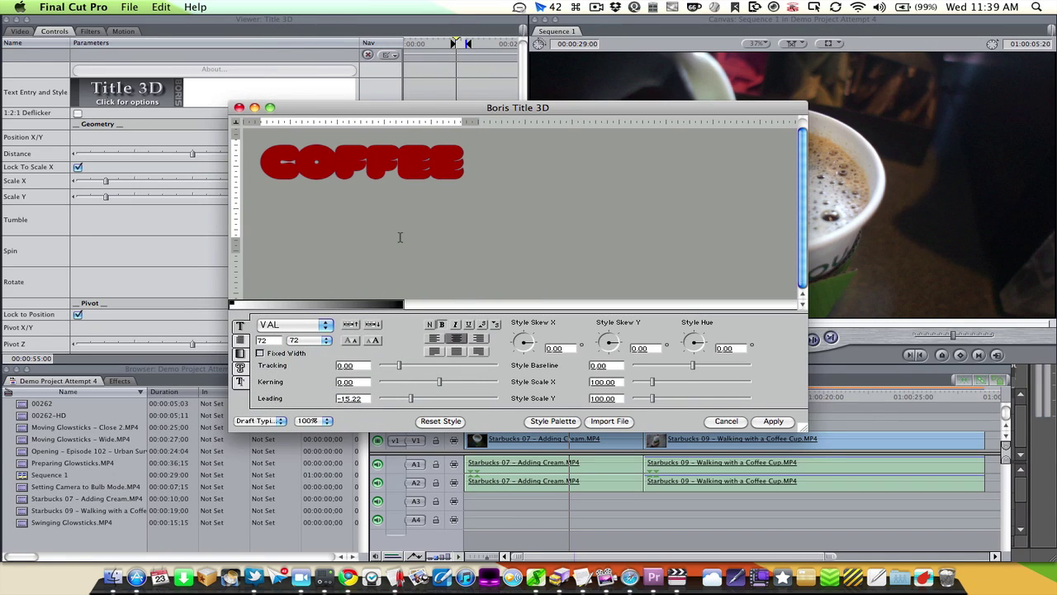
key(Return)
text(AND)
key(Return)
text(CREAM)
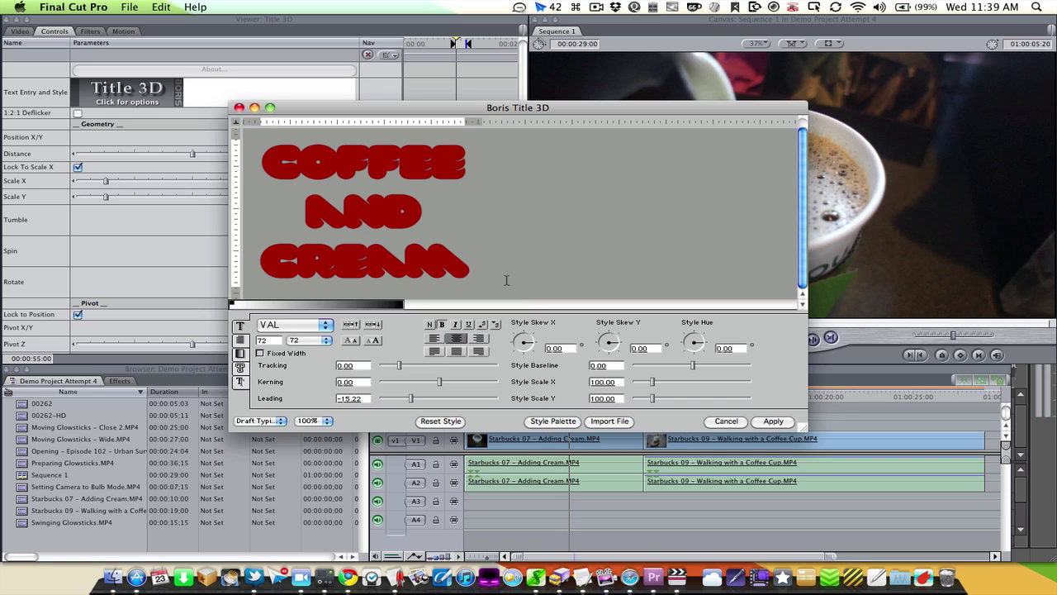
click(262, 263)
key(BackSpace)
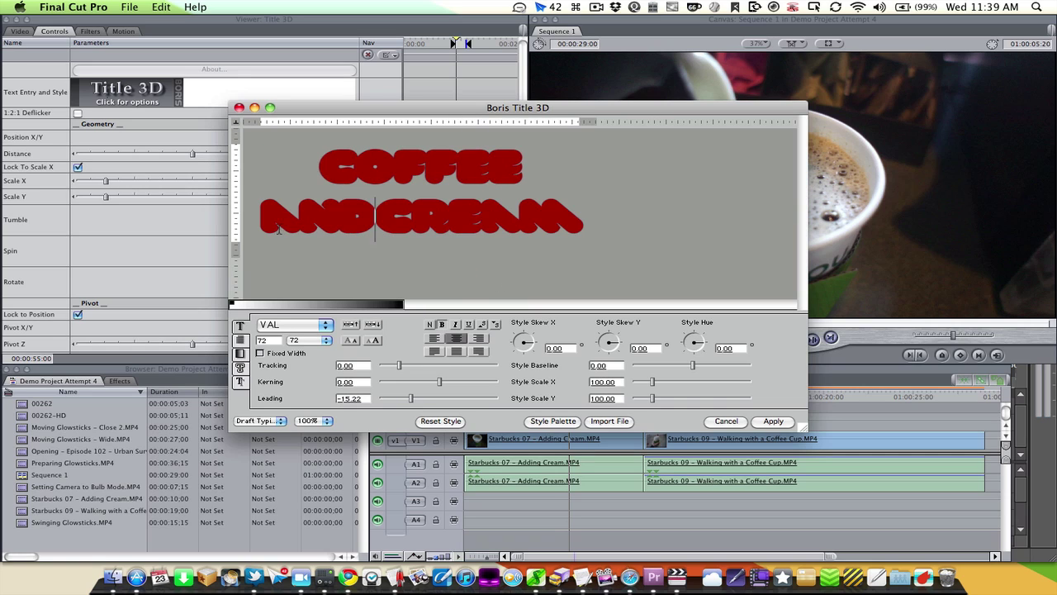
click(262, 218)
key(BackSpace)
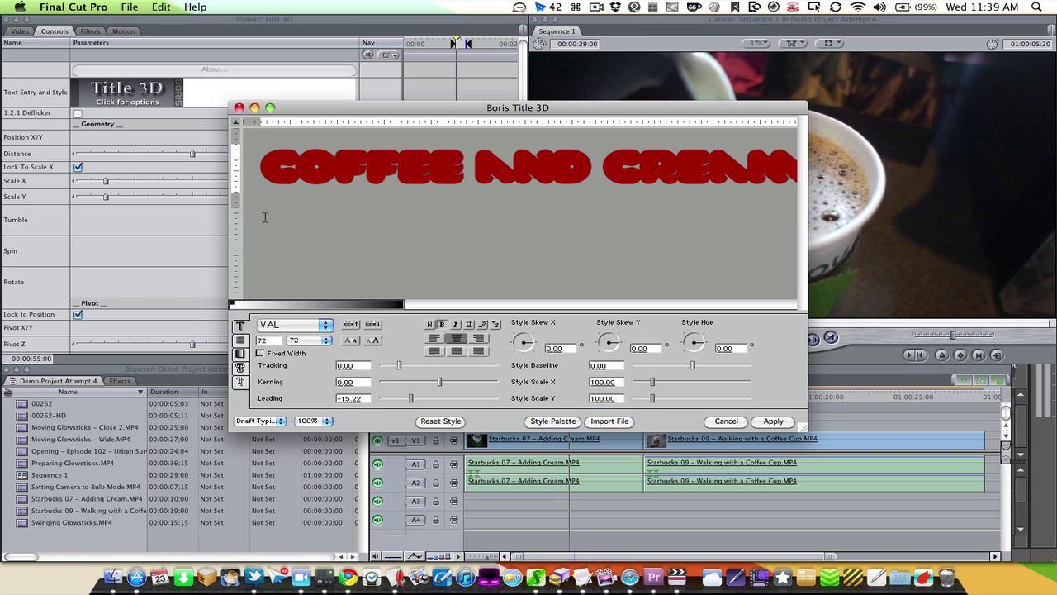
- Reduce the entire COFFEE AND CREAM title to text size 48
key(super+a)
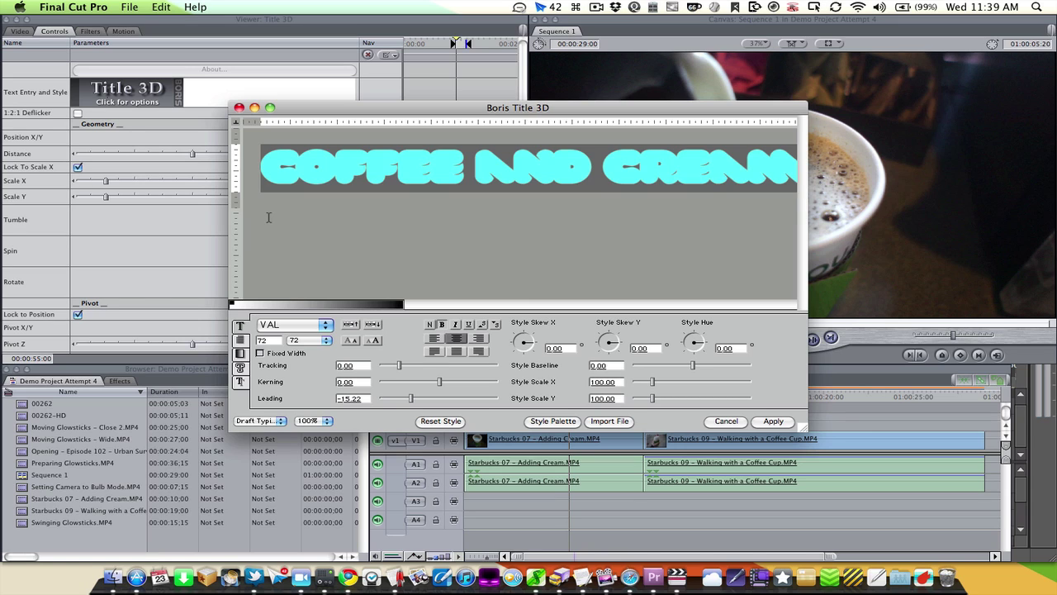
click(303, 341)
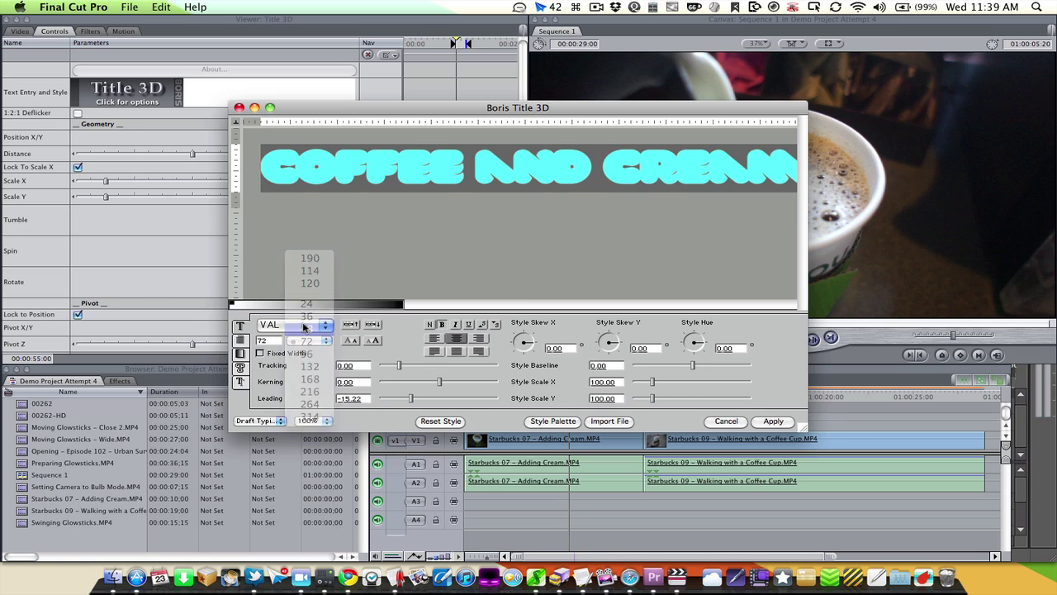
click(306, 328)
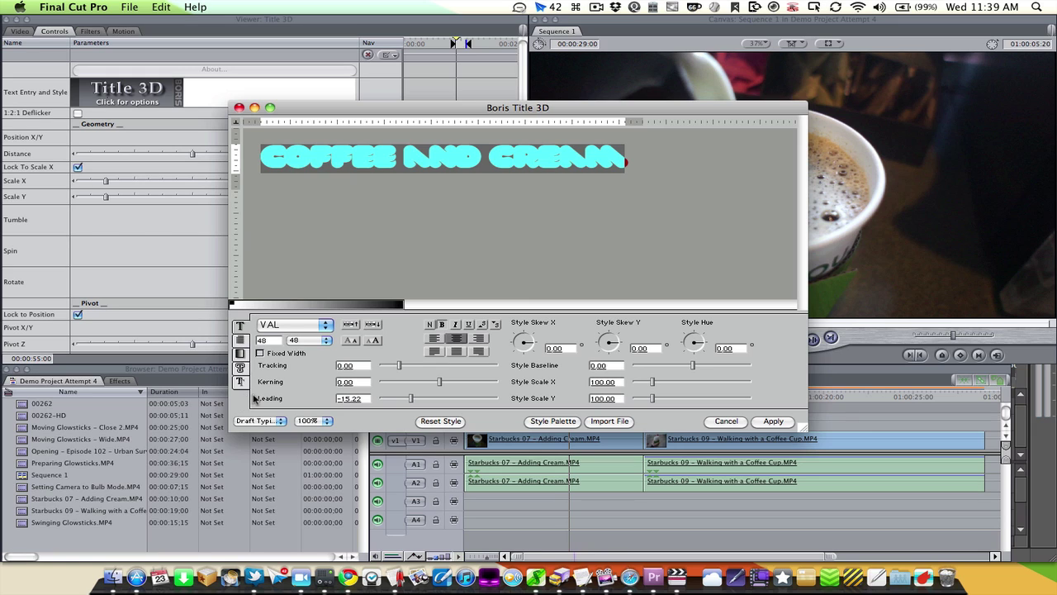
- Set the COFFEE AND CREAM title's text fill colour to white (255, 255, 255) with style opacity at 100
click(241, 341)
click(241, 355)
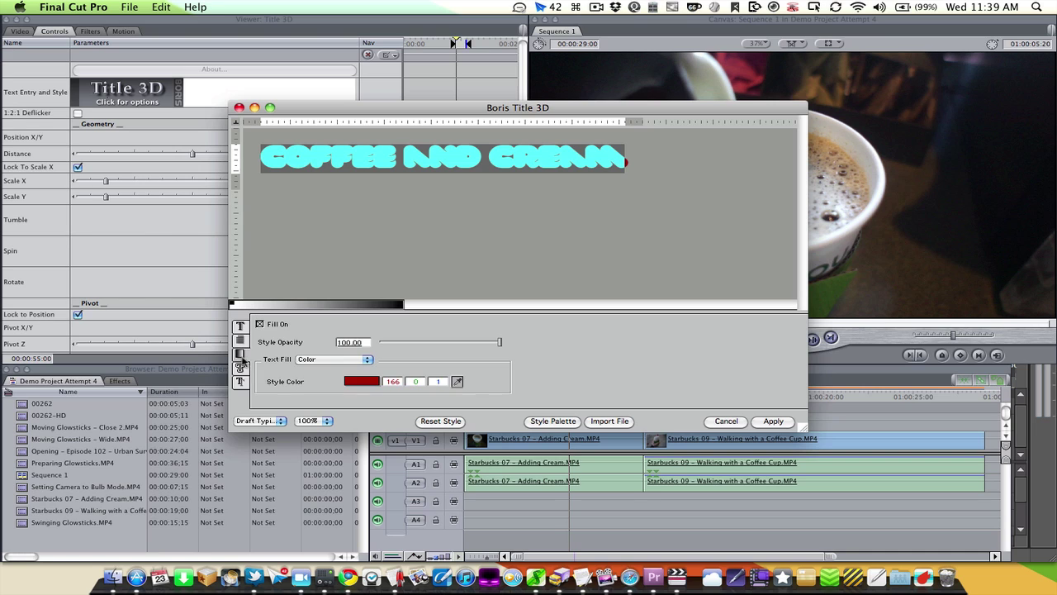
click(240, 341)
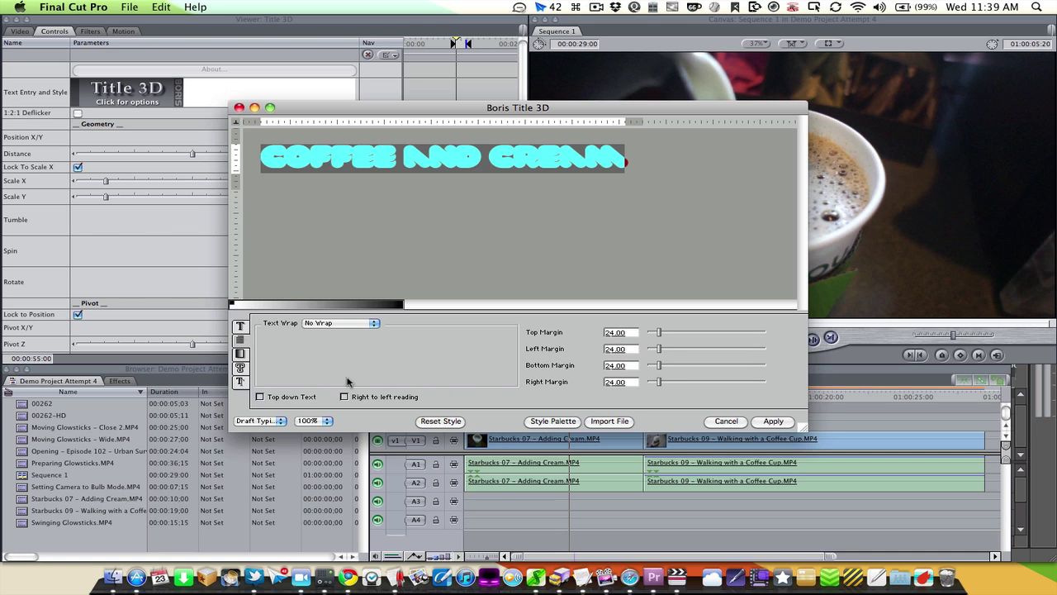
click(240, 355)
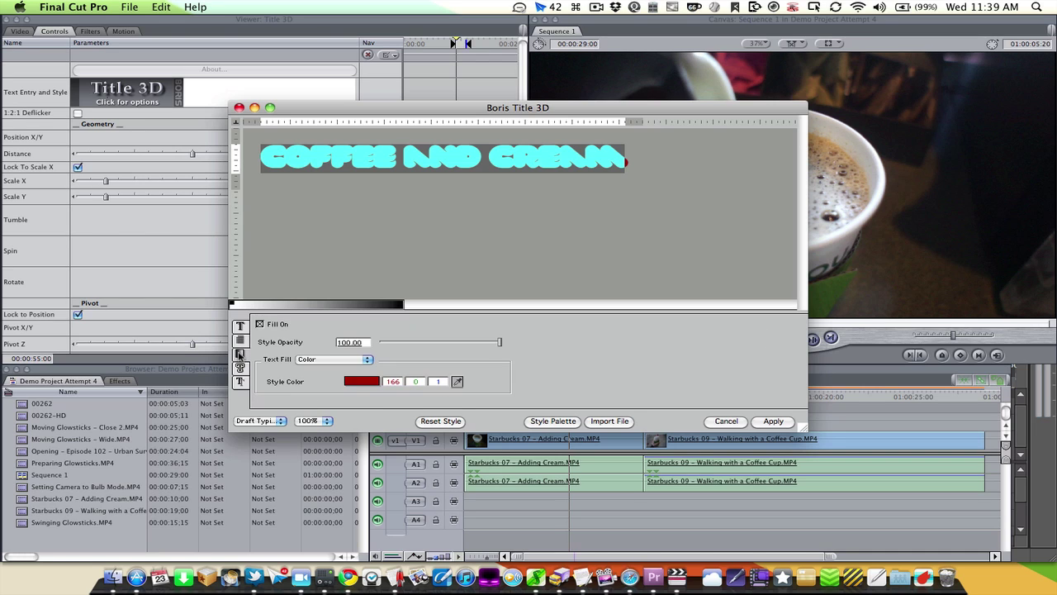
click(370, 380)
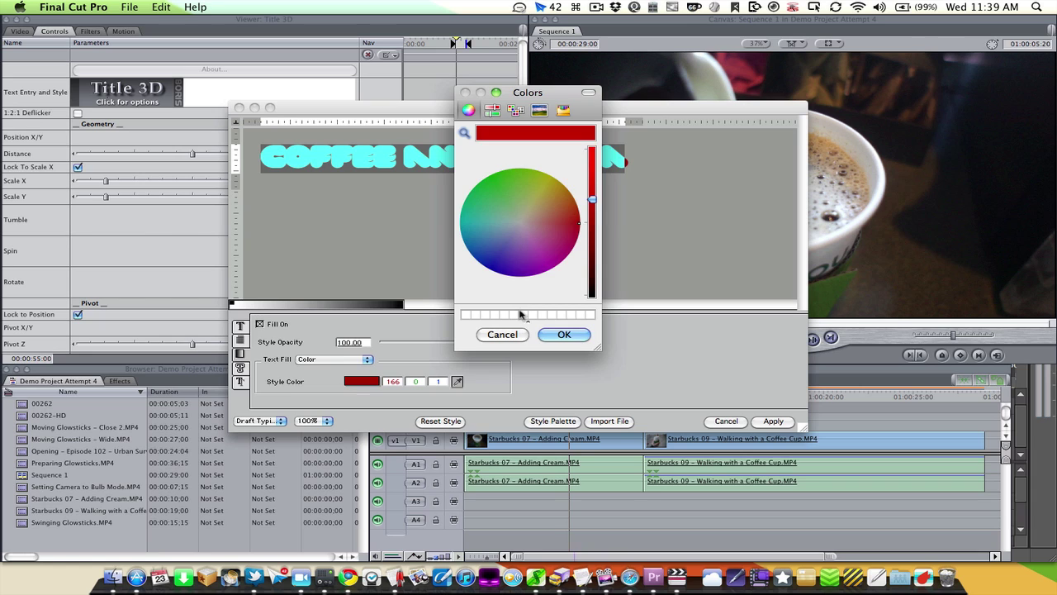
click(564, 334)
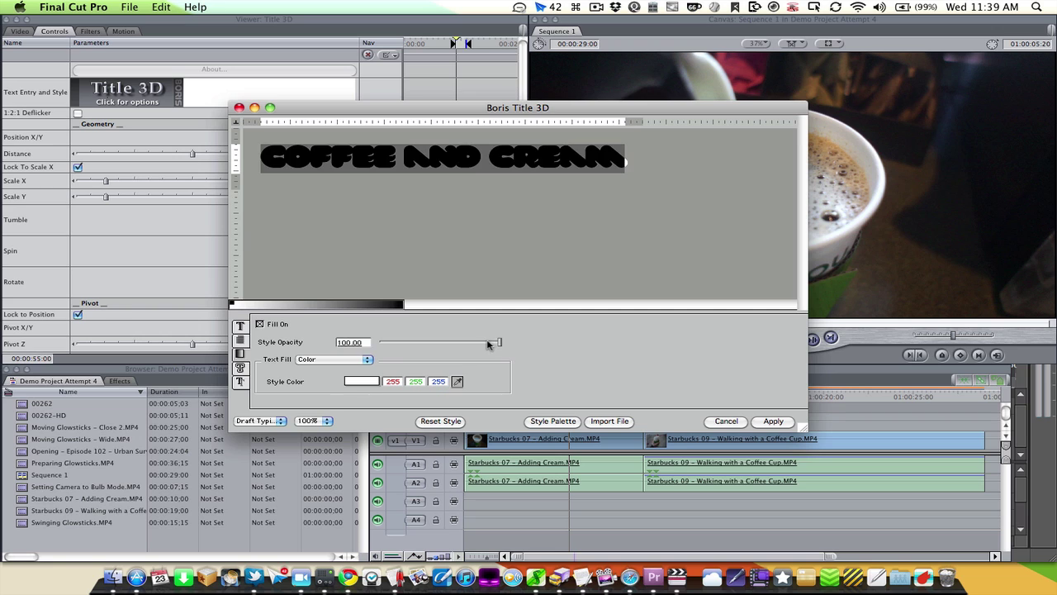
mouse_move(488, 344)
mouse_down()
mouse_move(422, 341)
mouse_move(488, 341)
mouse_up()
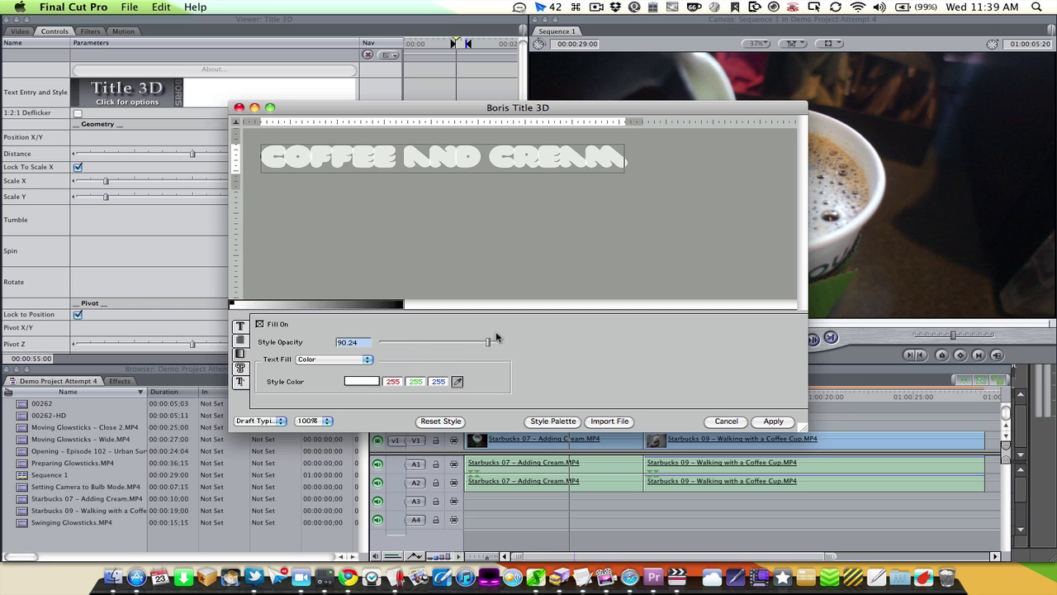
drag(489, 339, 509, 347)
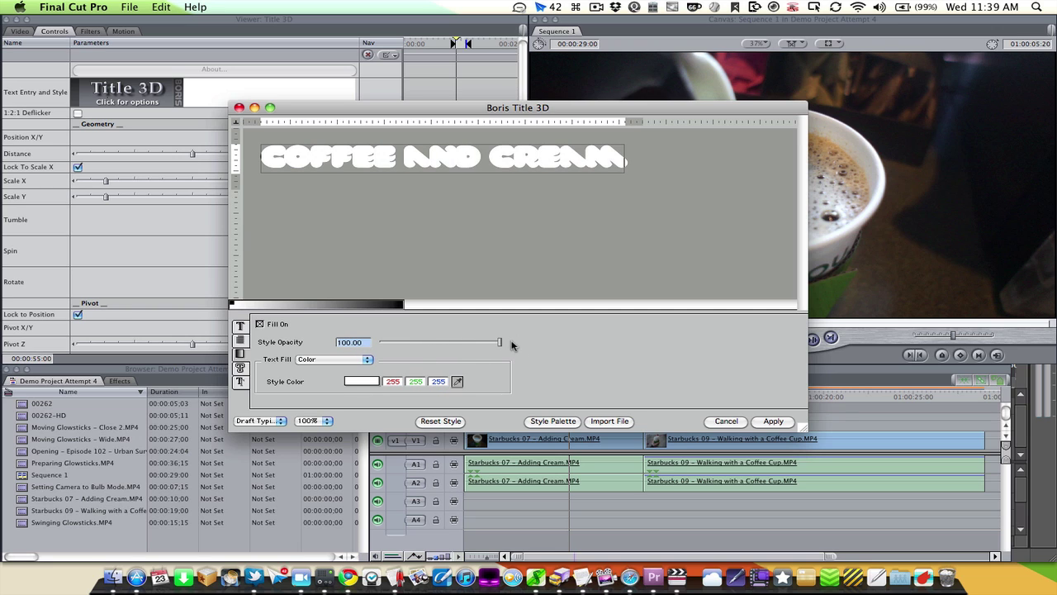
- Give the title a drop shadow with softness of about 4.27, without an edge, and apply the Title 3D settings
click(239, 353)
click(258, 329)
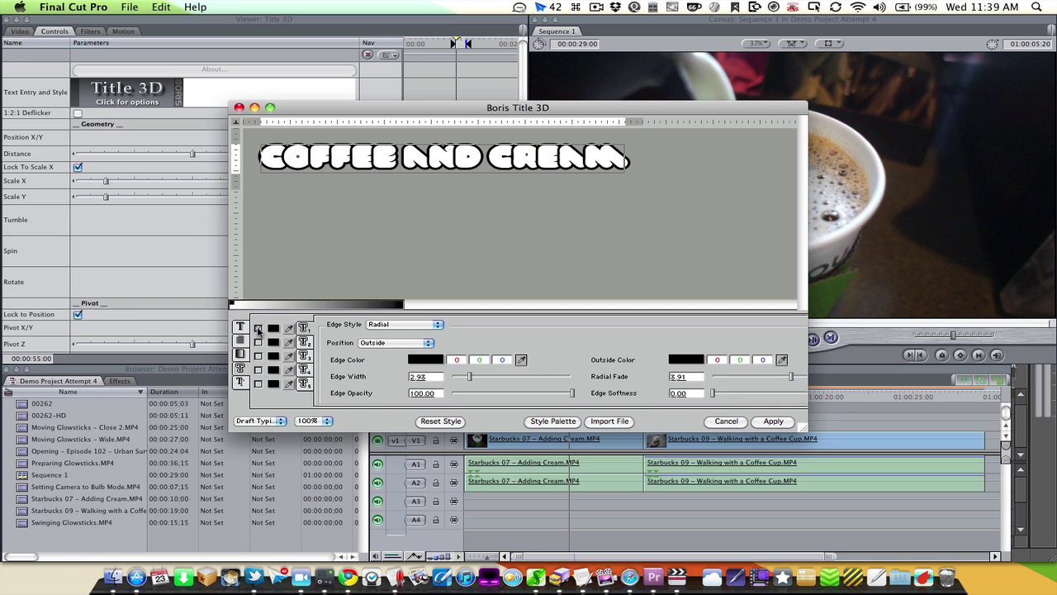
click(240, 369)
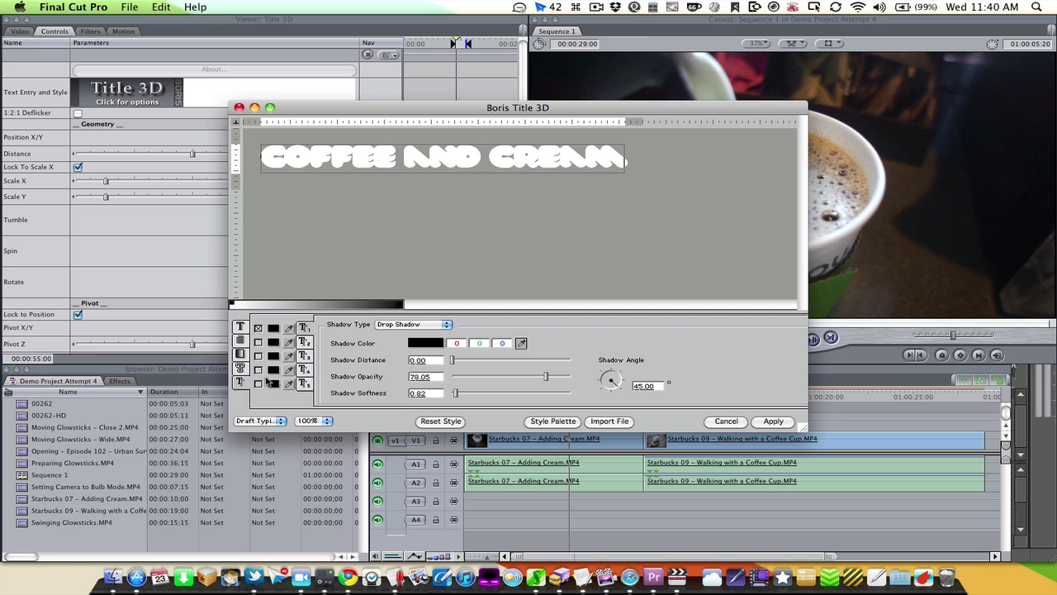
click(259, 329)
drag(455, 393, 474, 395)
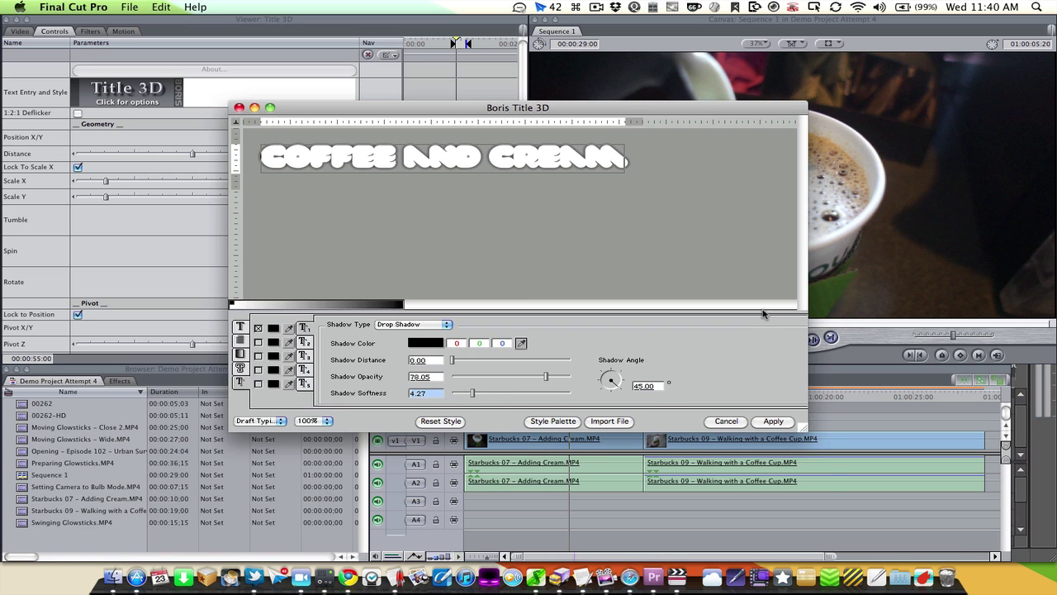
click(778, 422)
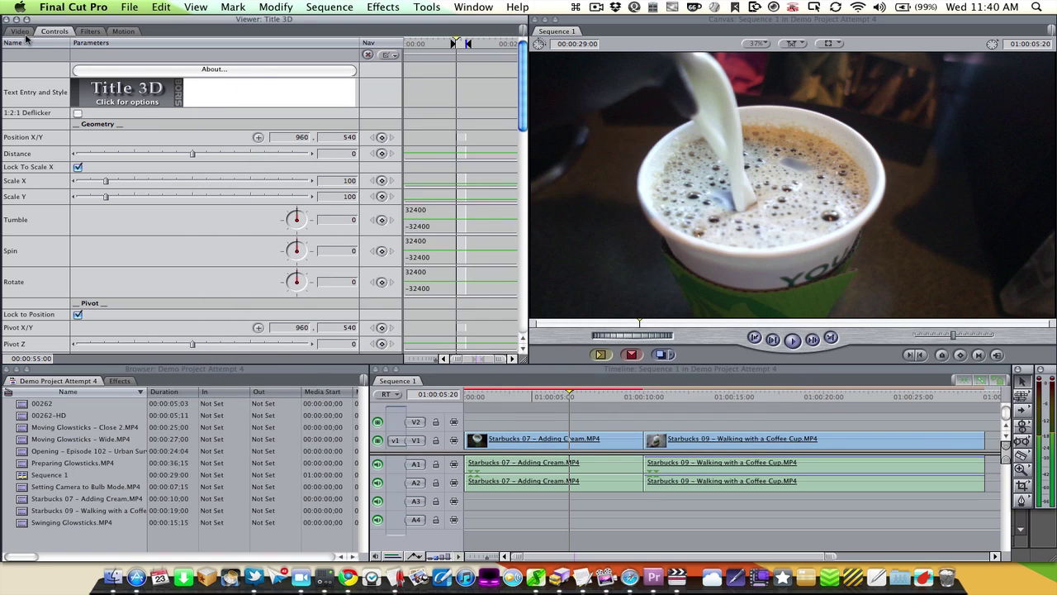
- Place the Title 3D clip on track V2 and trim its end to where the Starbucks 07 clip ends
click(24, 35)
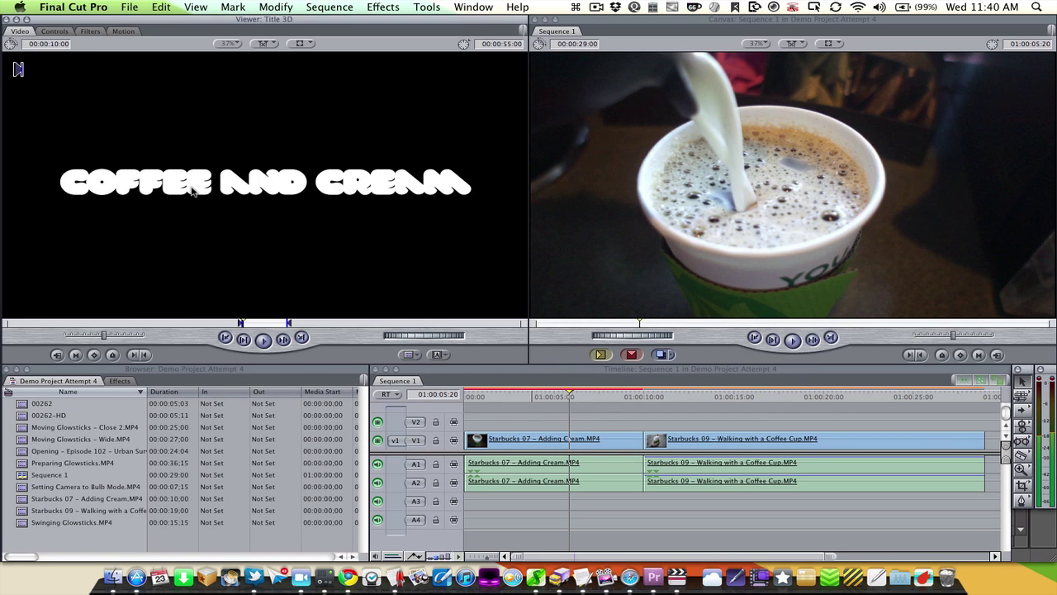
drag(192, 191, 607, 428)
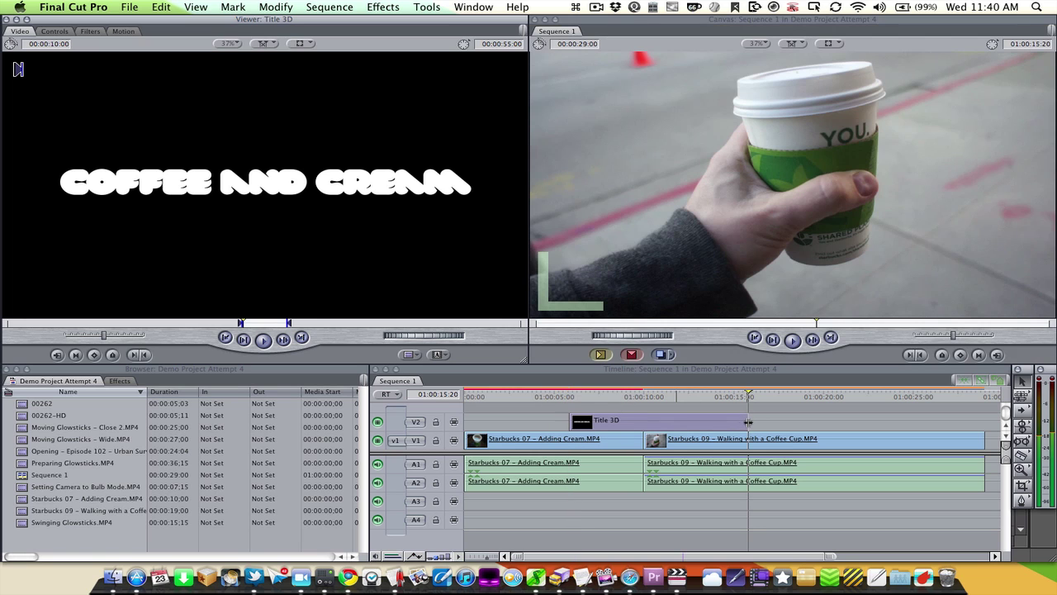
drag(725, 422, 643, 422)
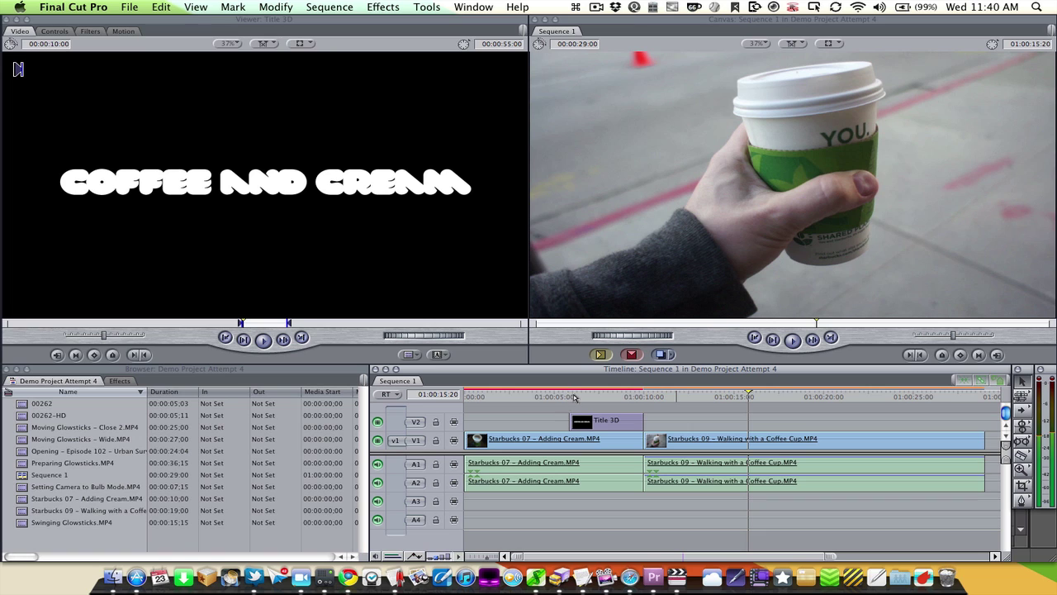
click(575, 398)
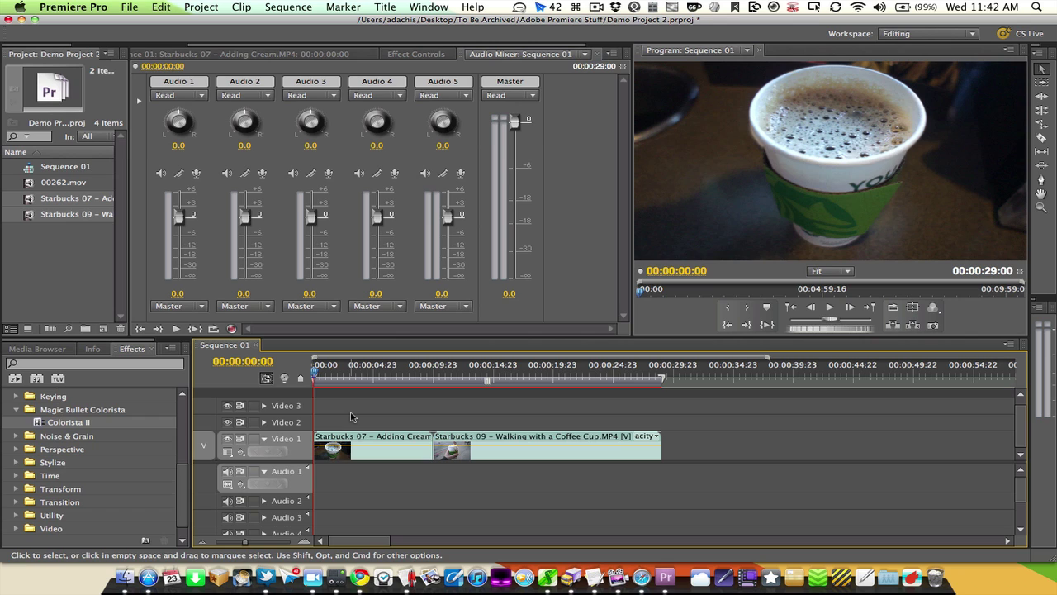
- Switch to Premiere Pro and create a new default still title named My Lovely Title
click(388, 9)
mouse_move(393, 26)
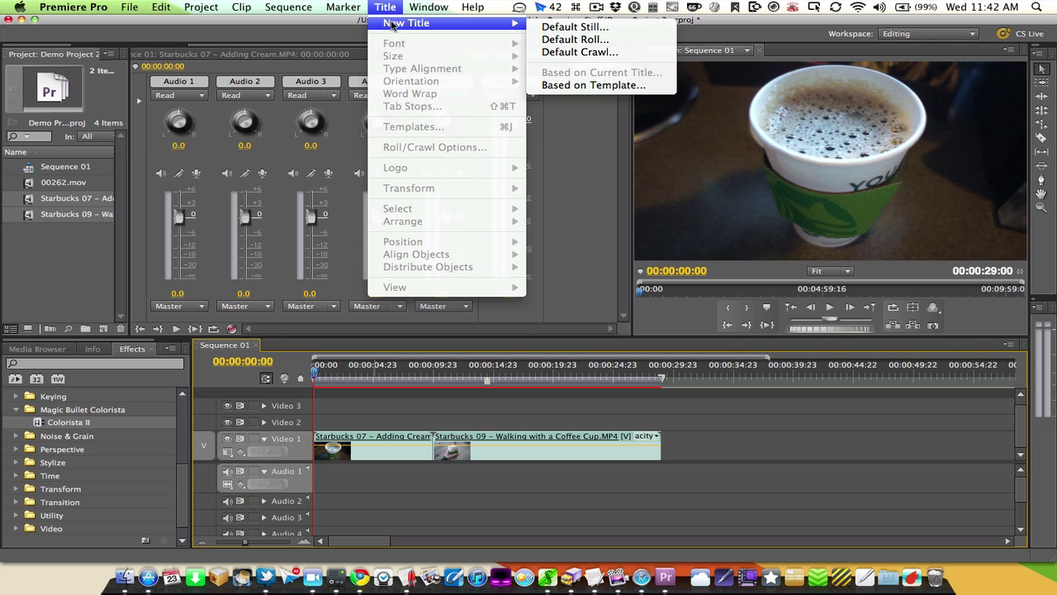
click(632, 27)
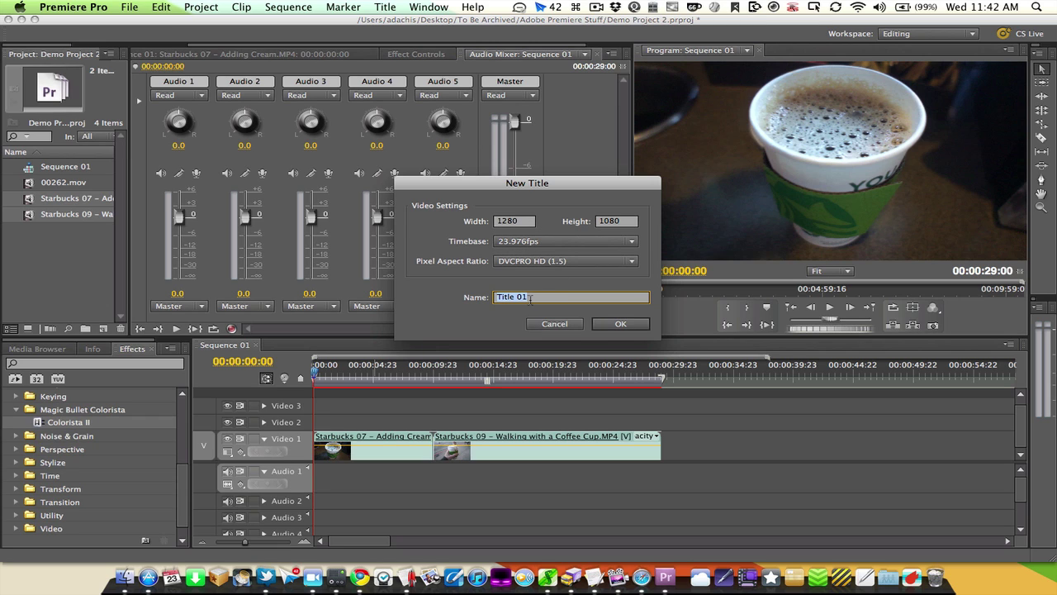
text(My Lovely Title)
click(613, 329)
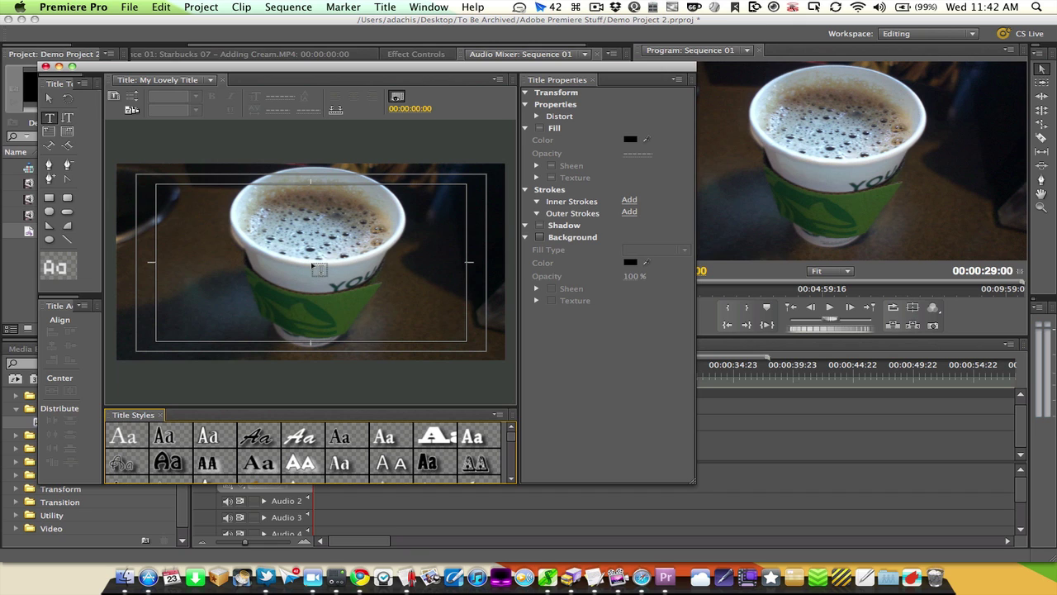
- Add the text COFFEE AND CREAM to the title, starting near the middle of the frame
click(312, 261)
click(312, 261)
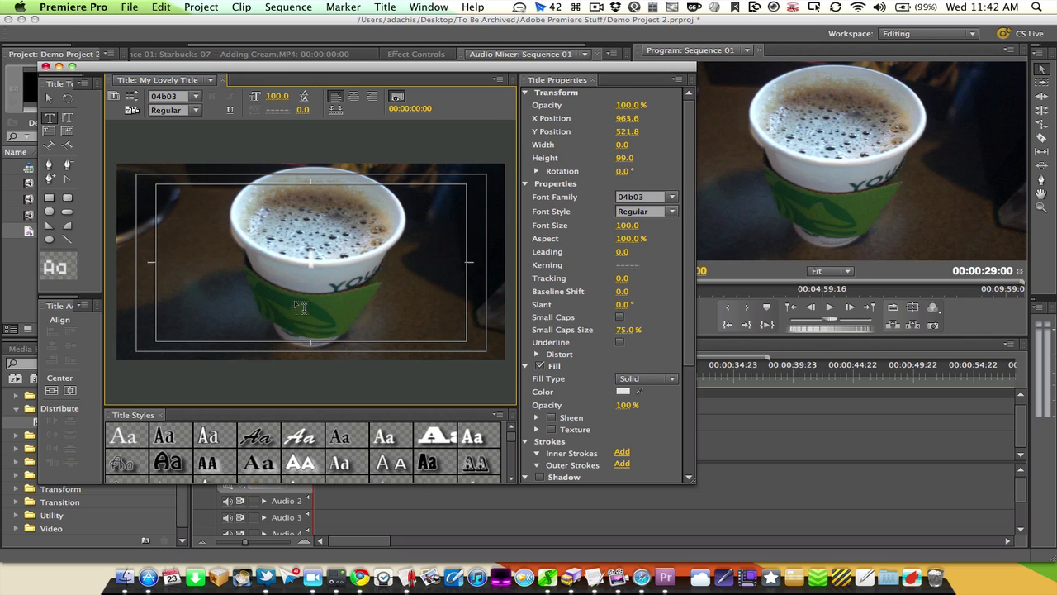
text(Yummy)
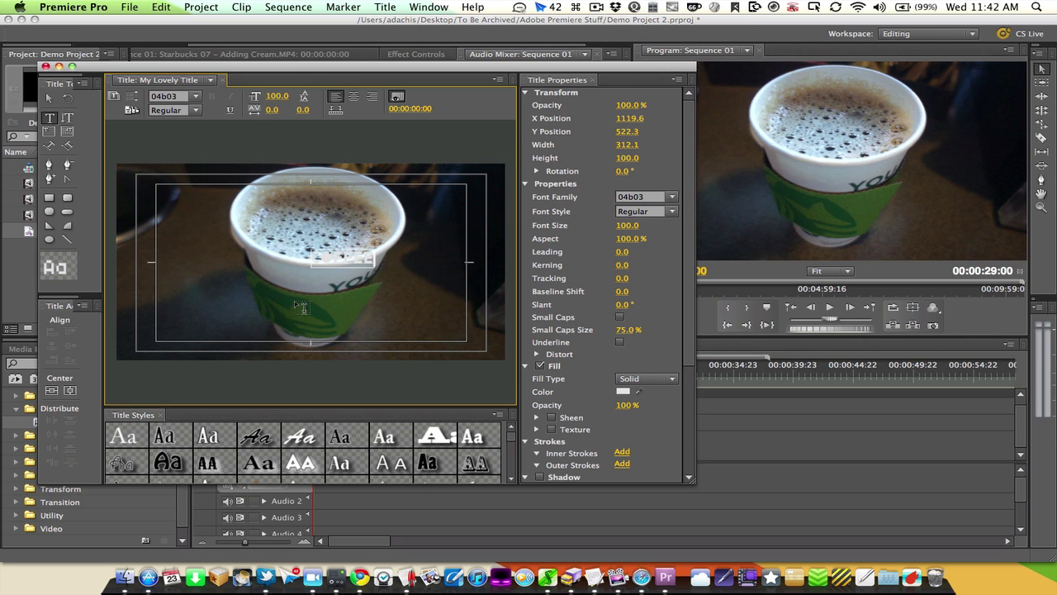
key(BackSpace)
key(BackSpace)
key(BackSpace)
key(BackSpace)
key(BackSpace)
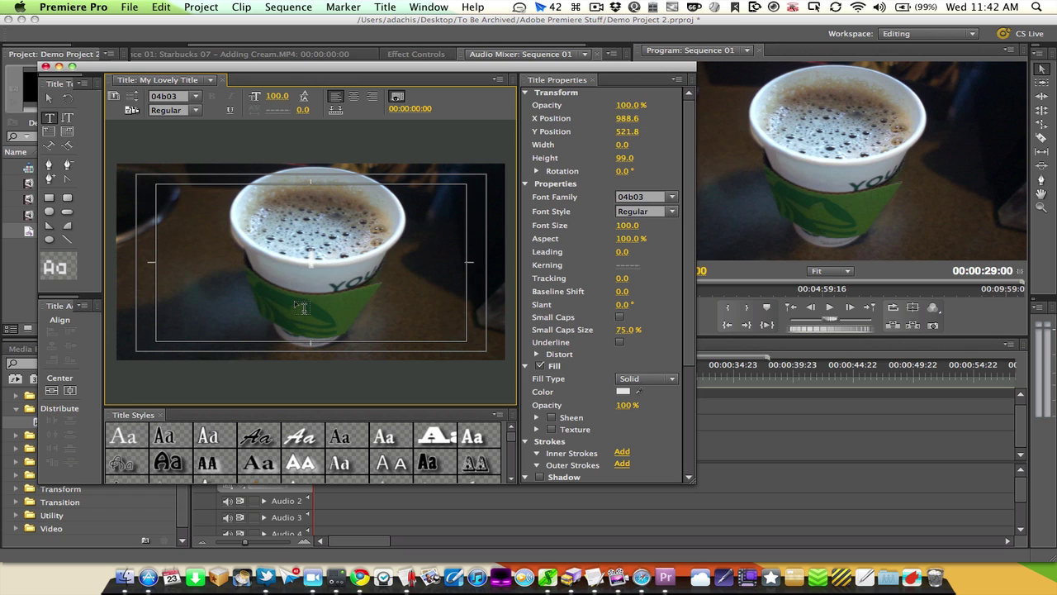
text(Yummy)
text( AND CREAM)
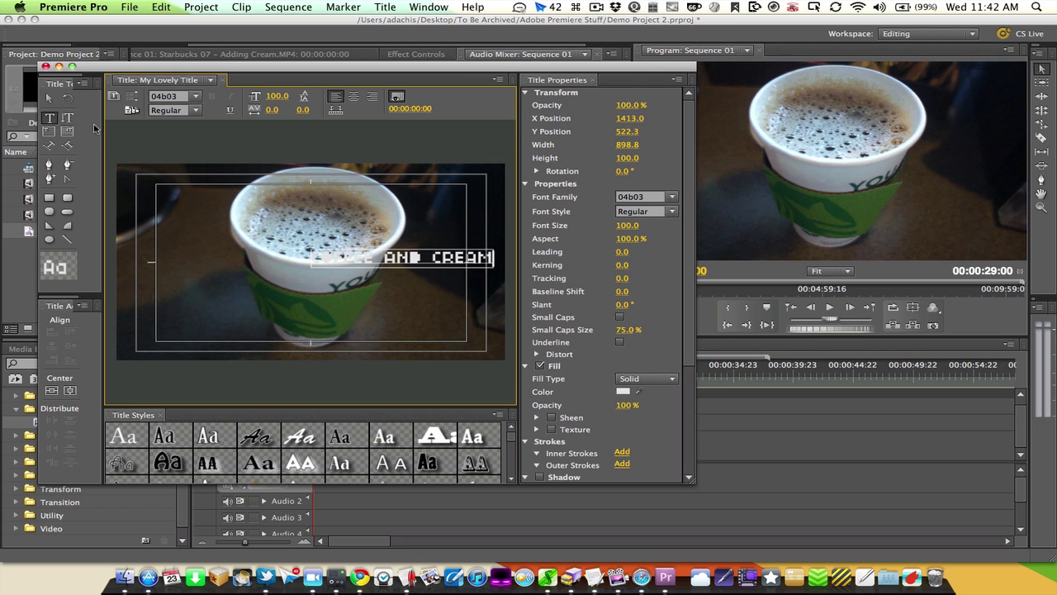
- Move the COFFEE AND CREAM text to about the centre of the frame
click(49, 98)
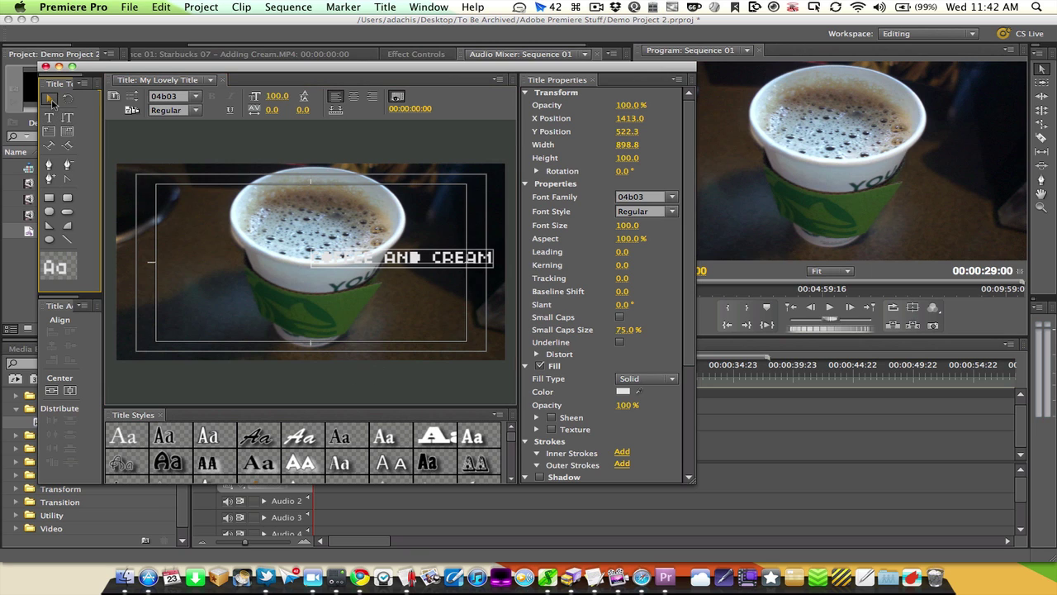
click(388, 253)
drag(387, 253, 329, 258)
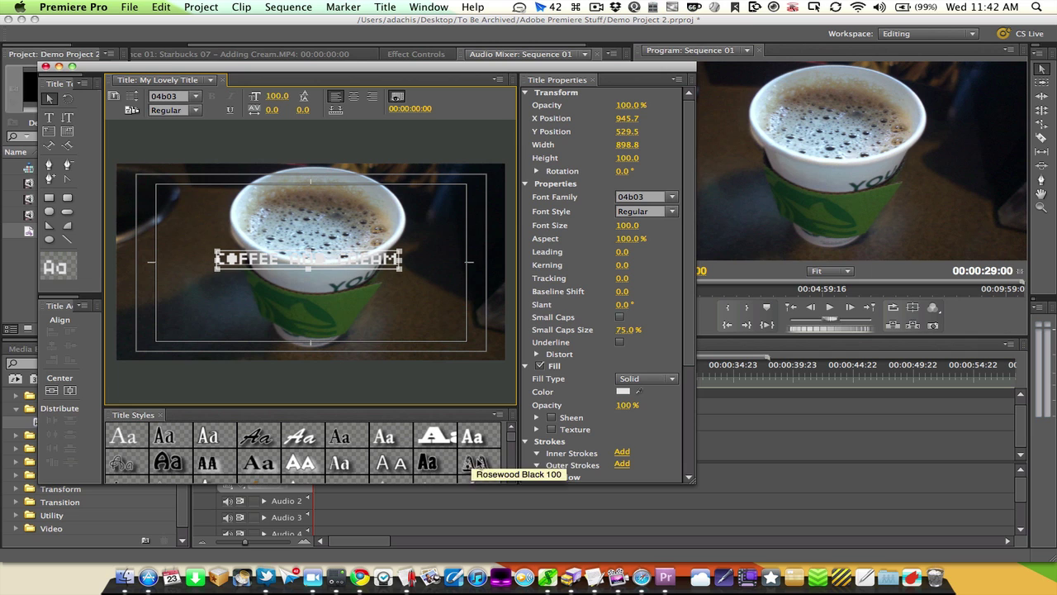
- Apply the black Birch Std title style to the text, enlarge it to about size 180.5 and recentre it in the frame
click(512, 450)
drag(510, 450, 506, 427)
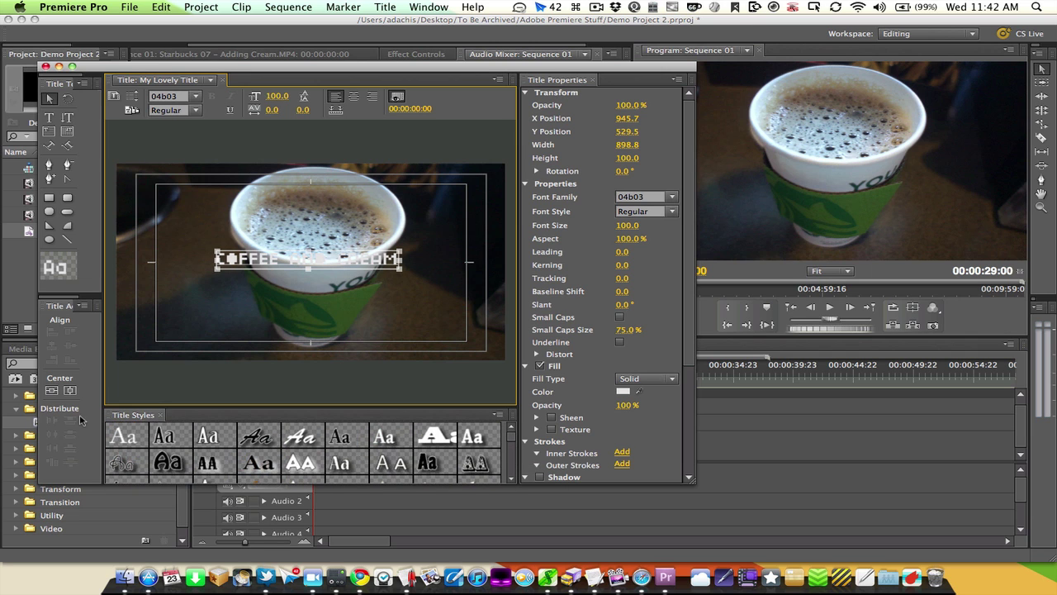
click(162, 440)
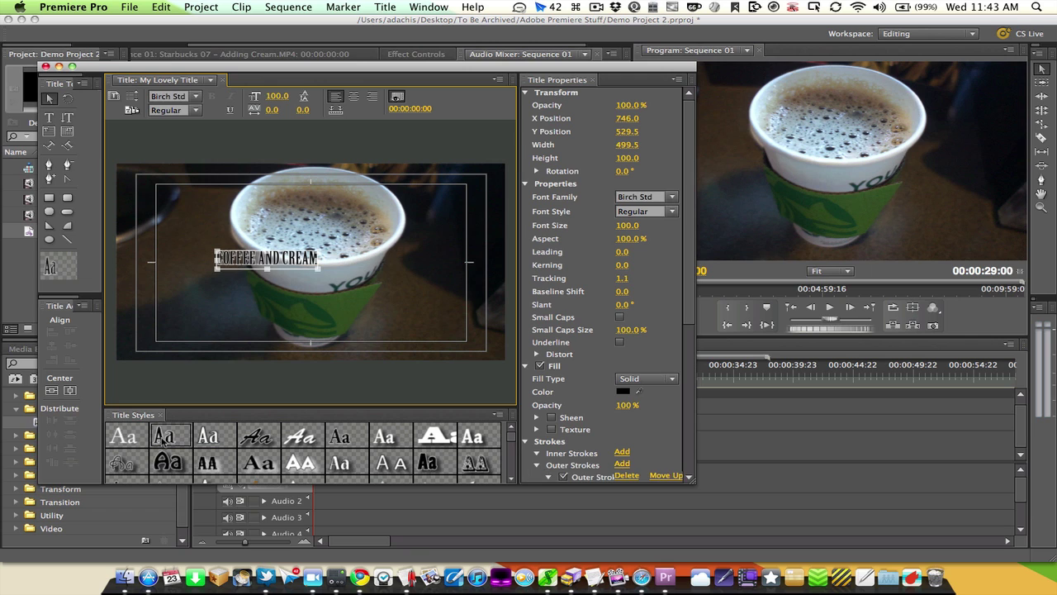
drag(287, 259, 451, 271)
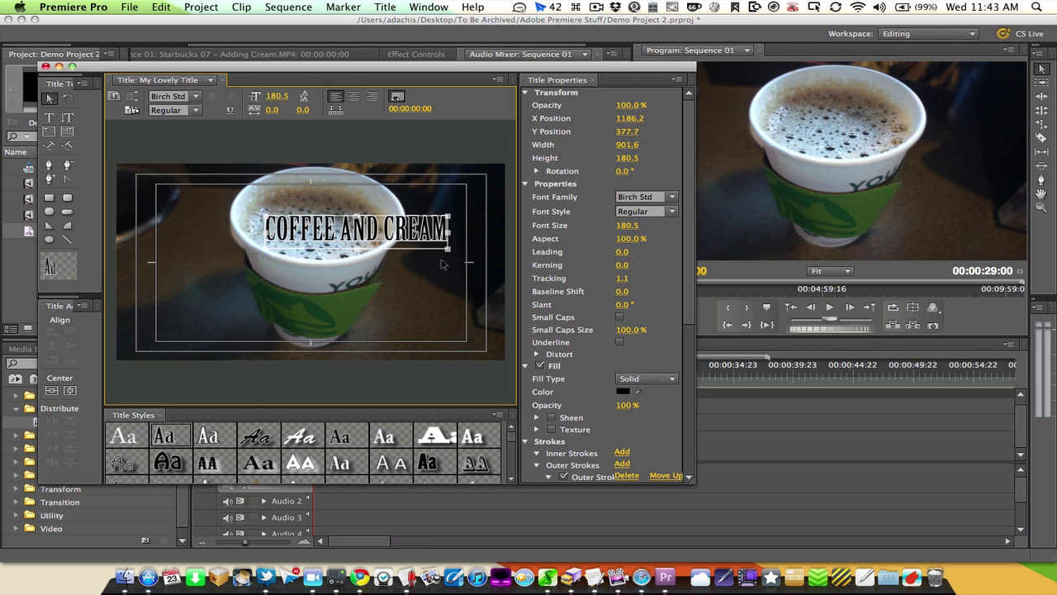
drag(424, 234, 380, 257)
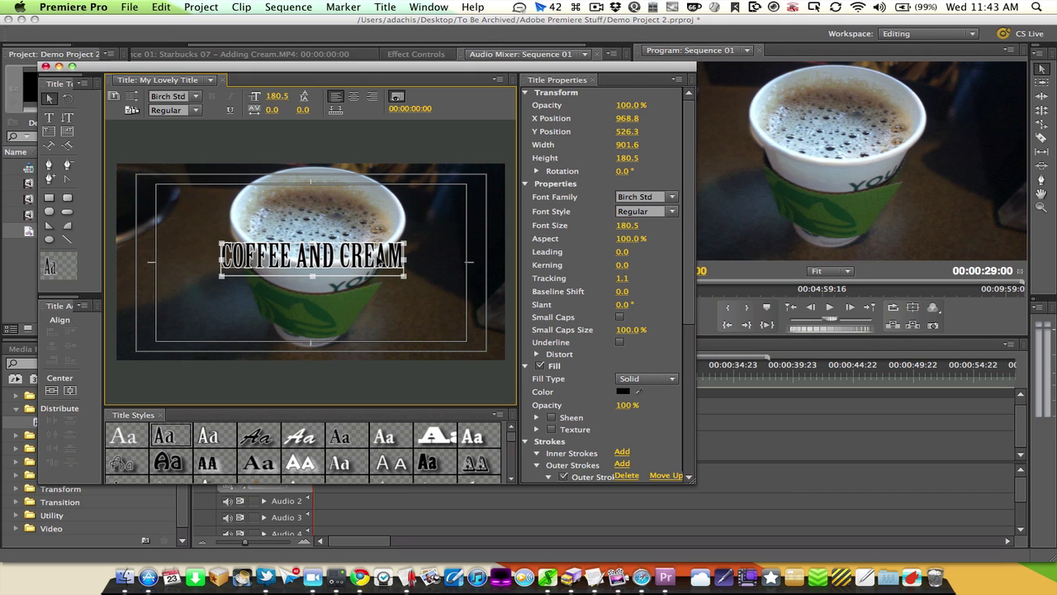
click(673, 197)
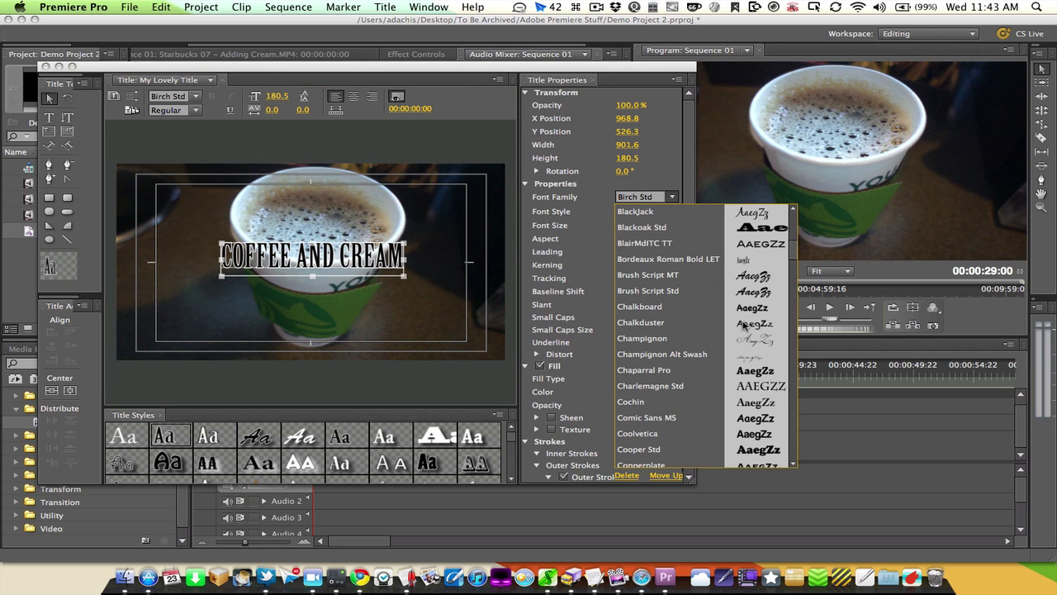
scroll(731, 371, down, 5)
scroll(731, 372, down, 15)
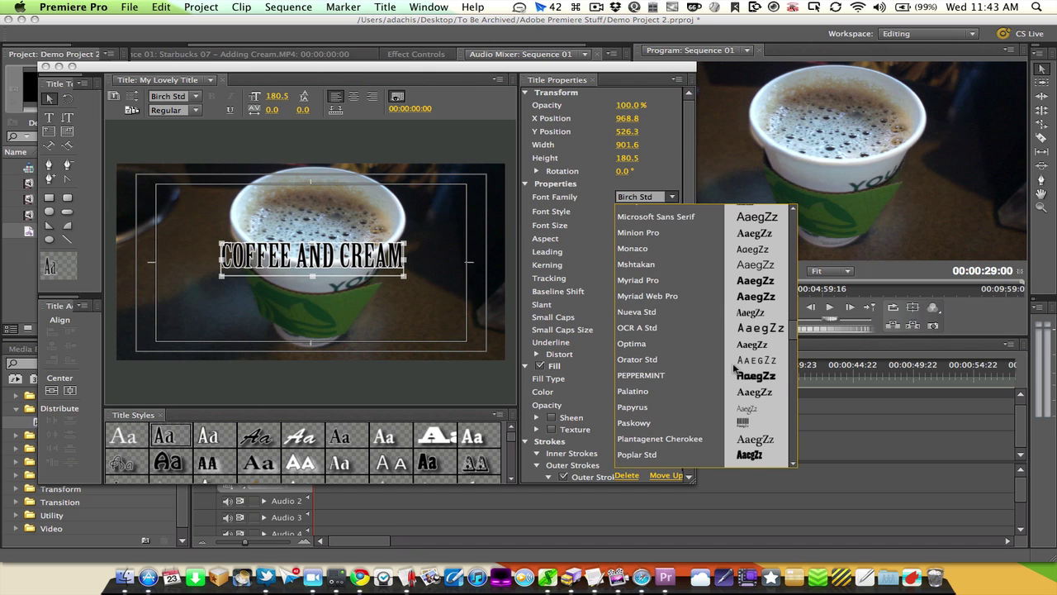
scroll(688, 393, down, 3)
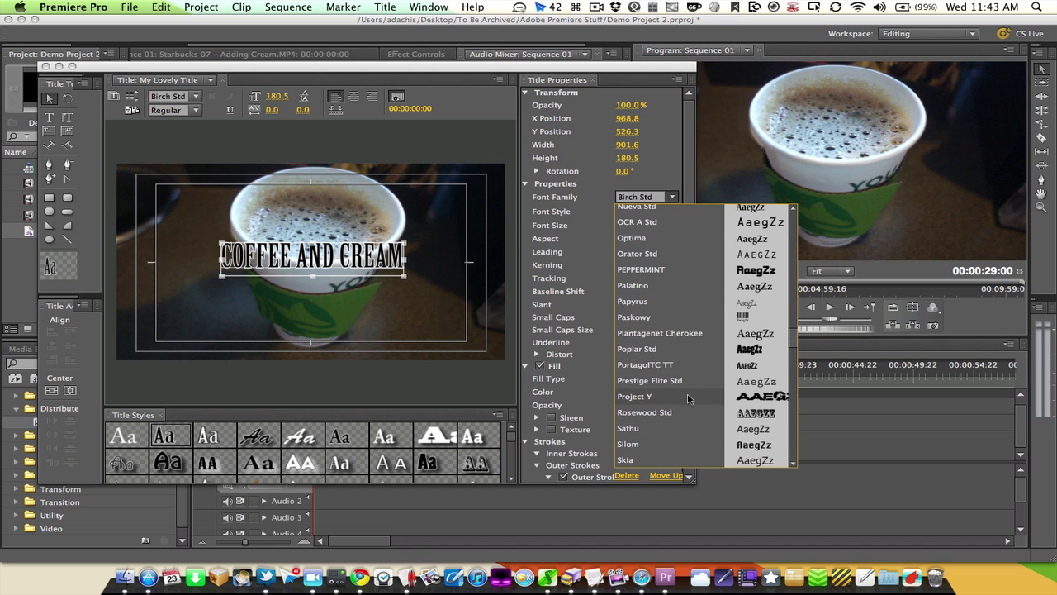
scroll(688, 399, down, 15)
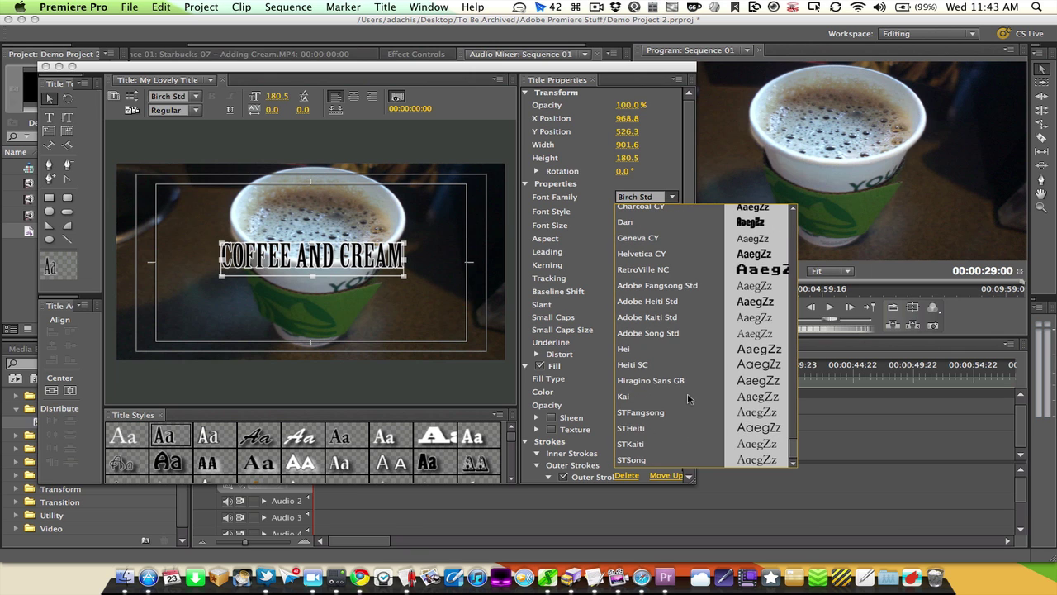
scroll(687, 393, up, 3)
key(super+s)
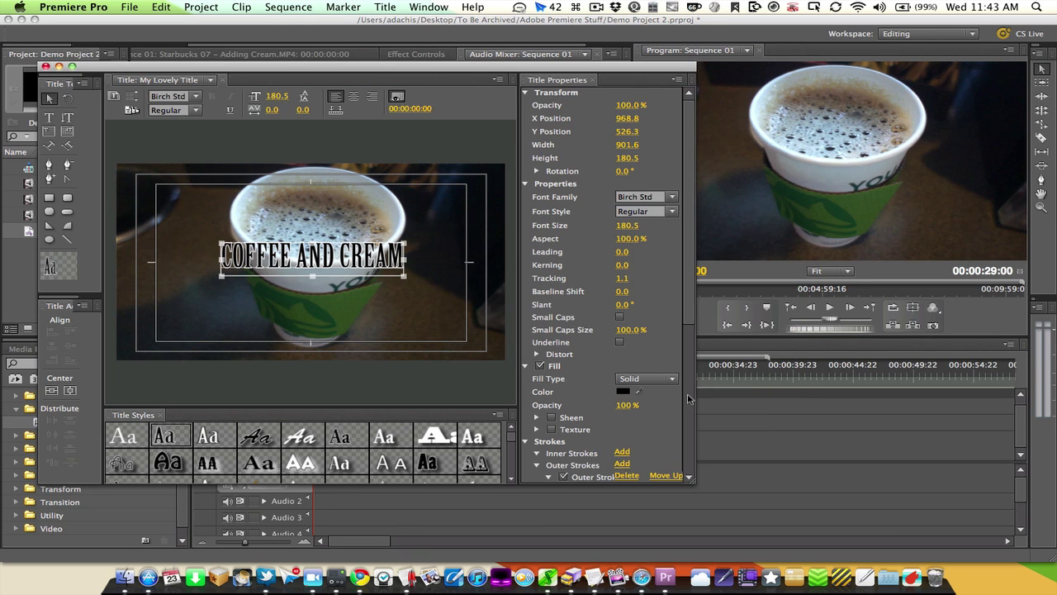
- Set the font family of the COFFEE AND CREAM text to VAL
click(651, 198)
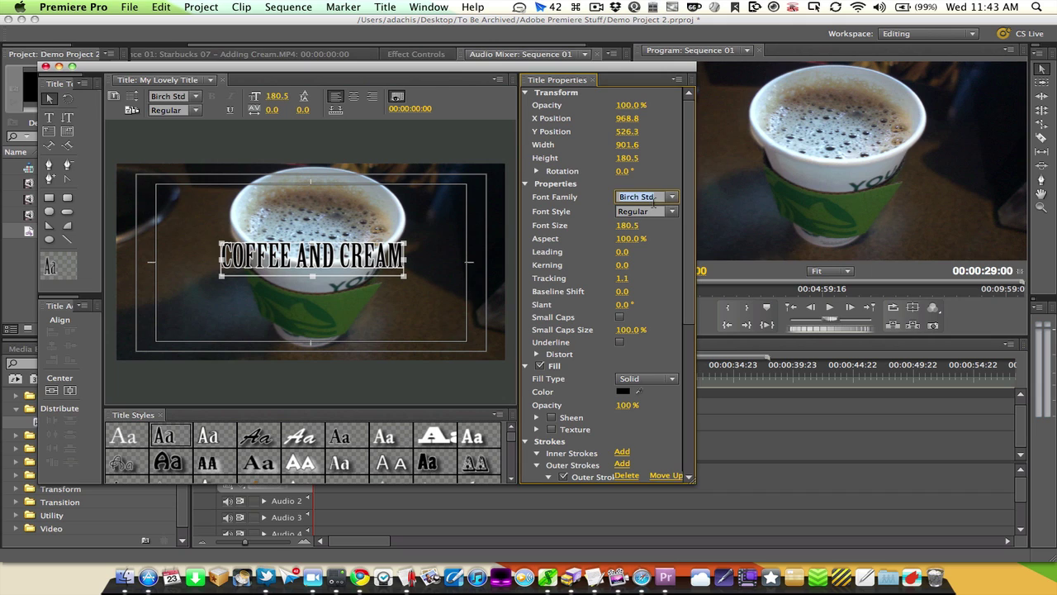
text(VAL)
key(Return)
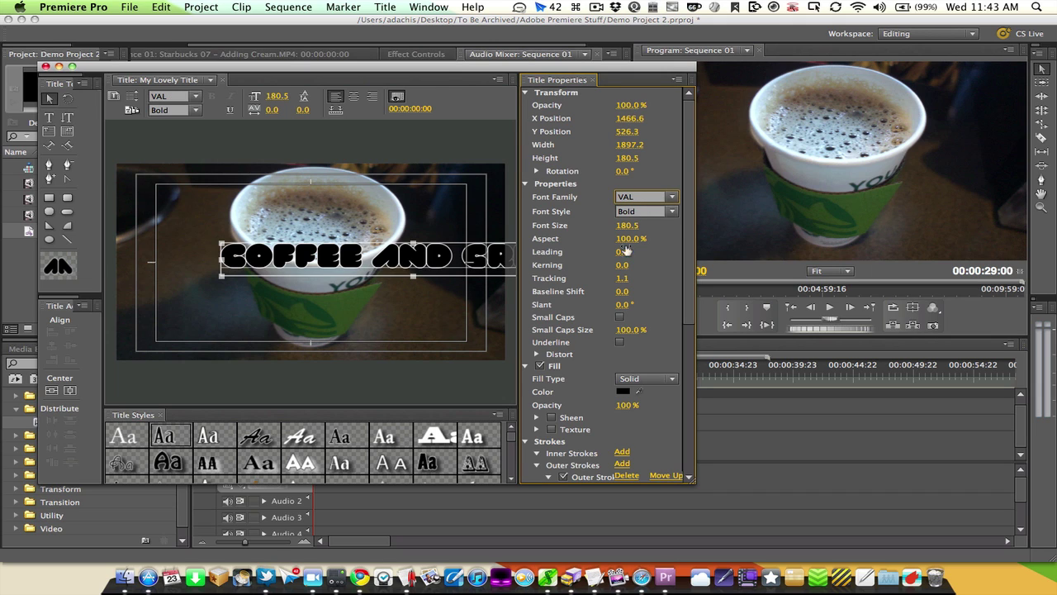
- Move the COFFEE AND CREAM text left over the cup and shrink it to about size 130.9 so it fits inside the frame
drag(430, 266, 340, 262)
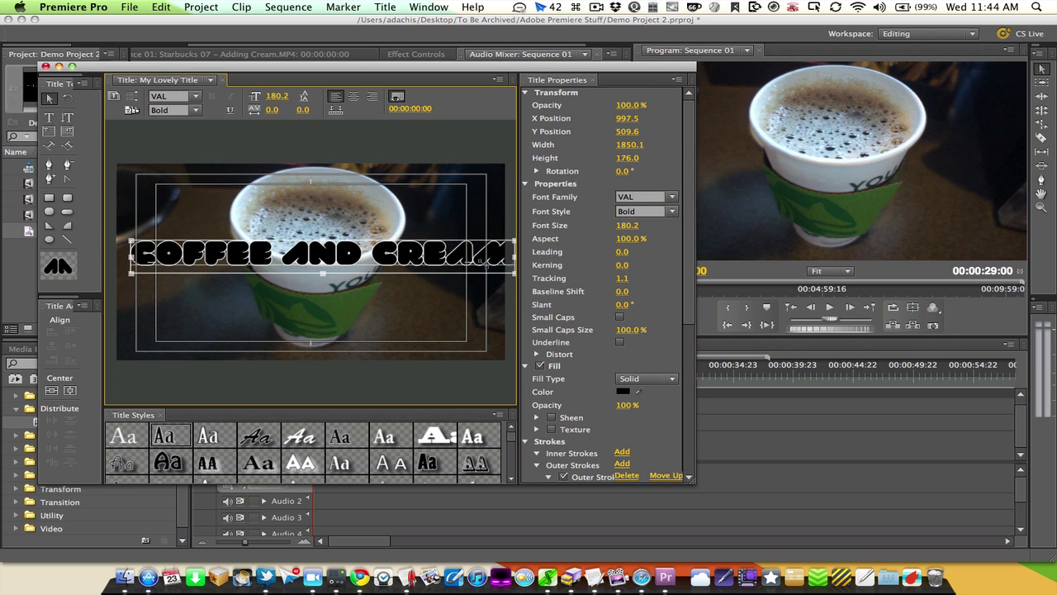
drag(514, 272, 411, 238)
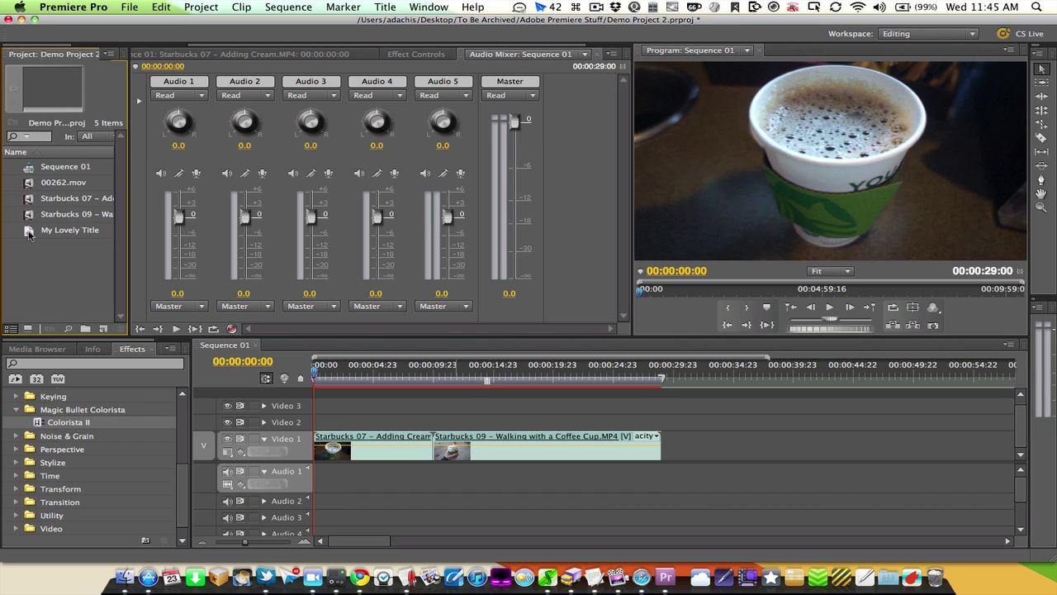
- Place My Lovely Title on Video 2 at the start of the sequence, above the Starbucks 07 clip, and preview it at 00:00:02:11
drag(28, 233, 330, 424)
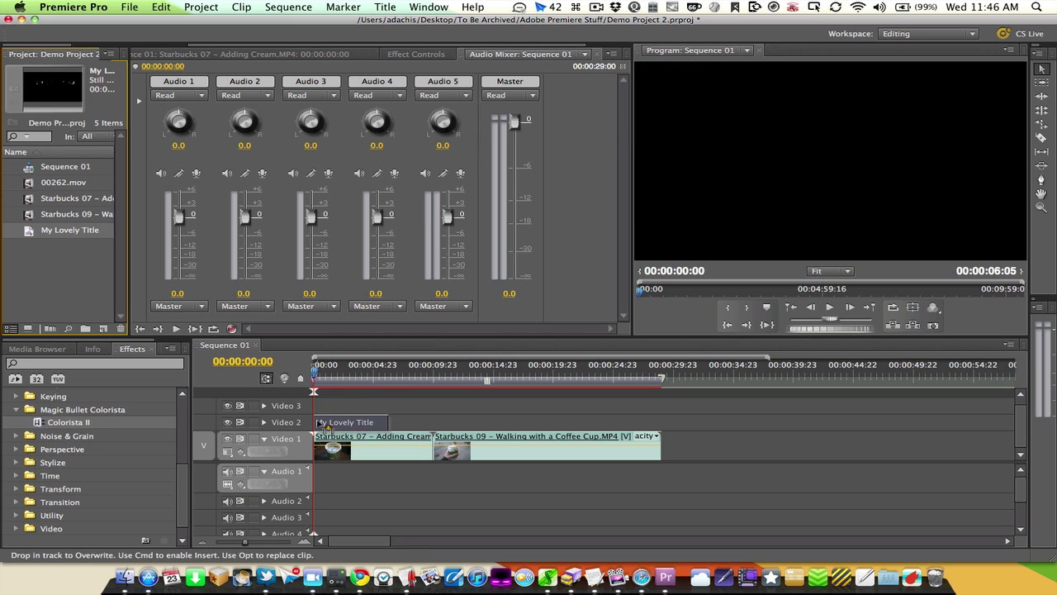
click(343, 379)
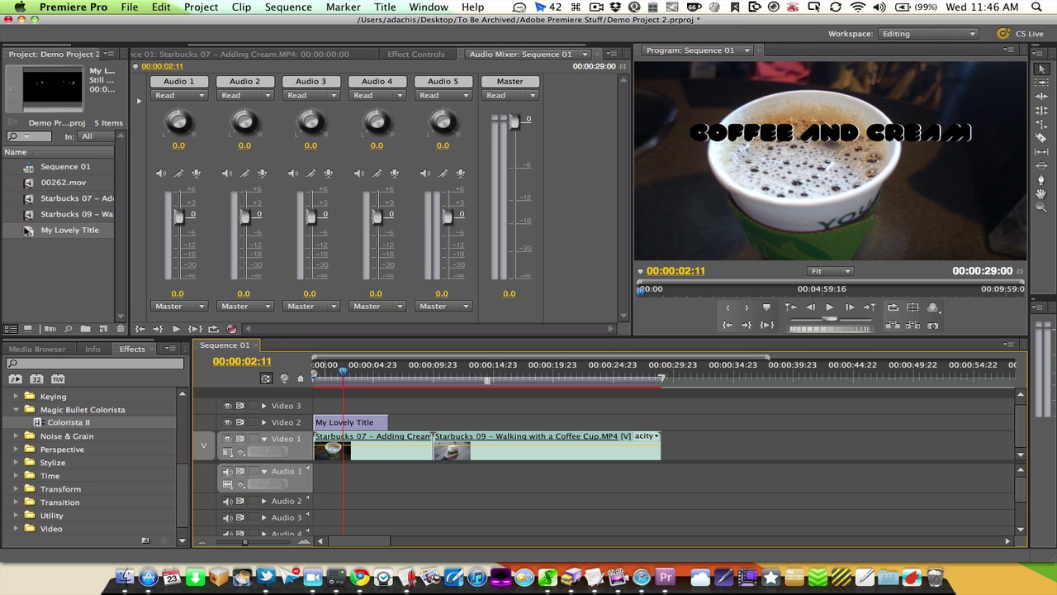
- Reopen My Lovely Title from the project for editing, then close the title editor without changing anything
click(28, 236)
double_click(29, 234)
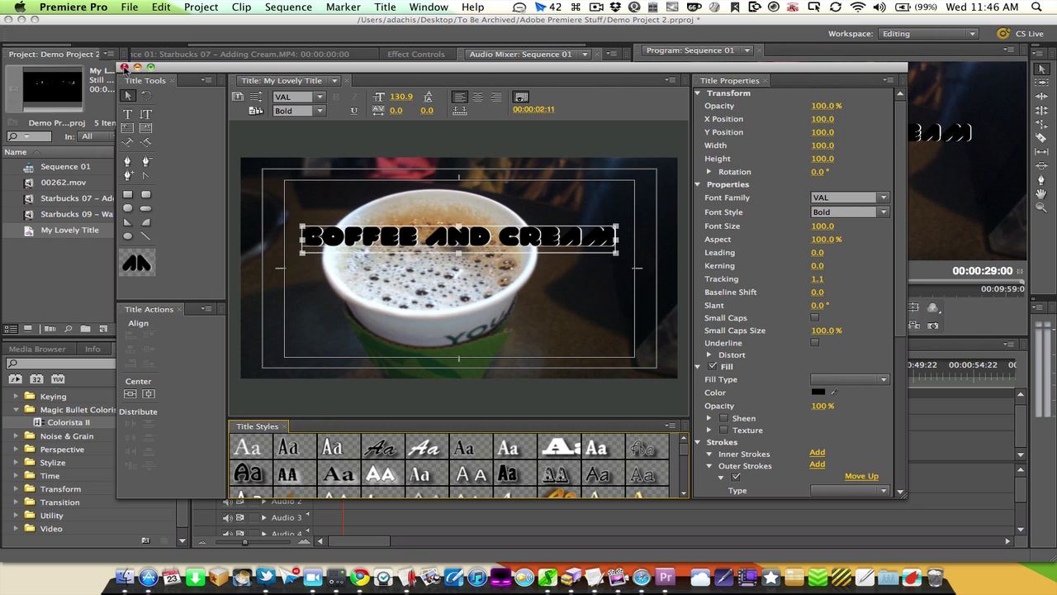
click(124, 67)
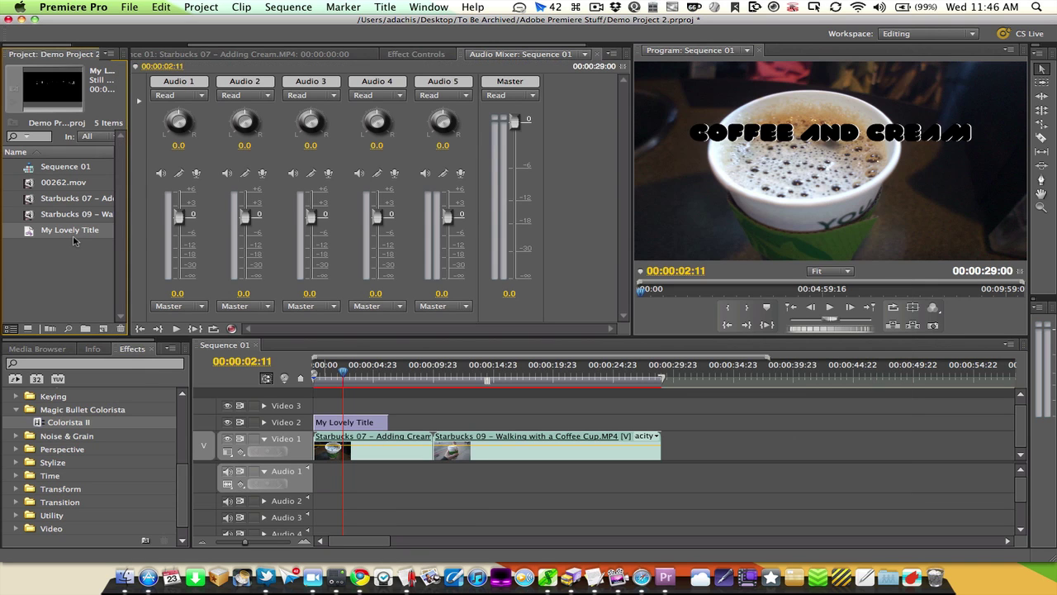